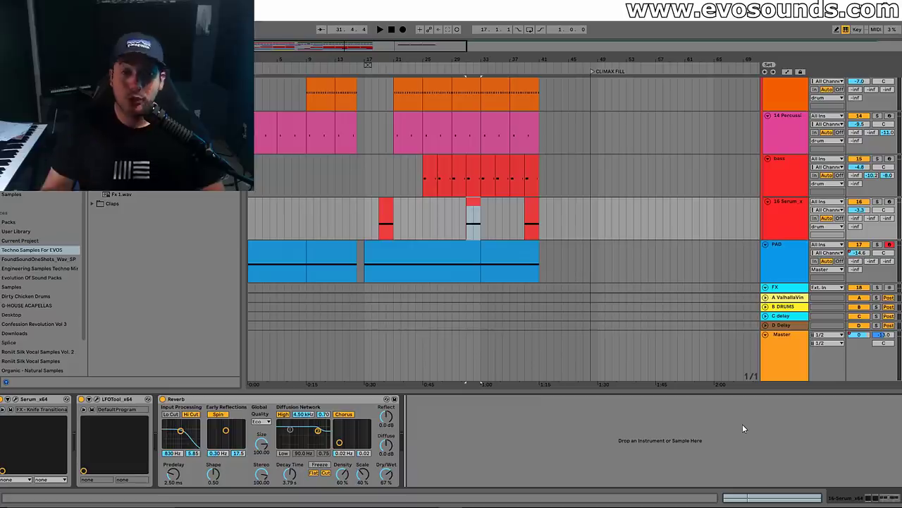
Undo the last change to the arrangement
key("ctrl+z")
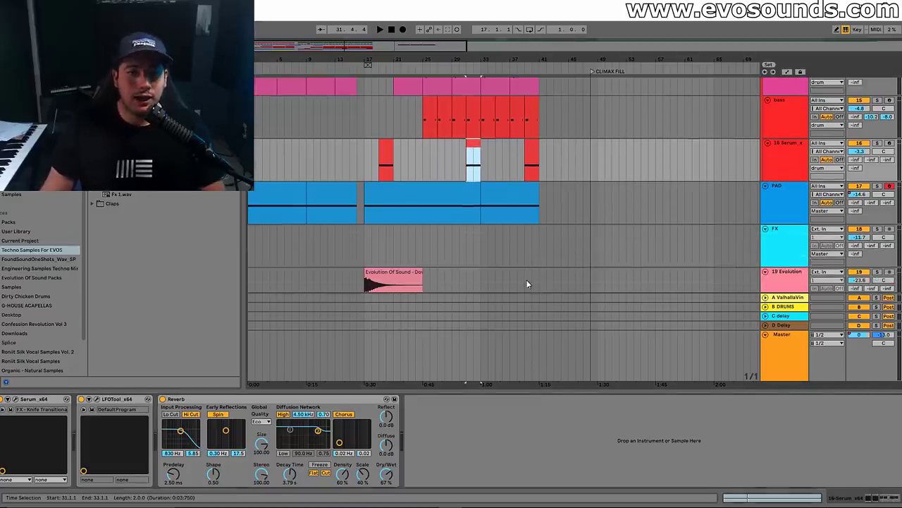
scroll(526, 318, "down", 2)
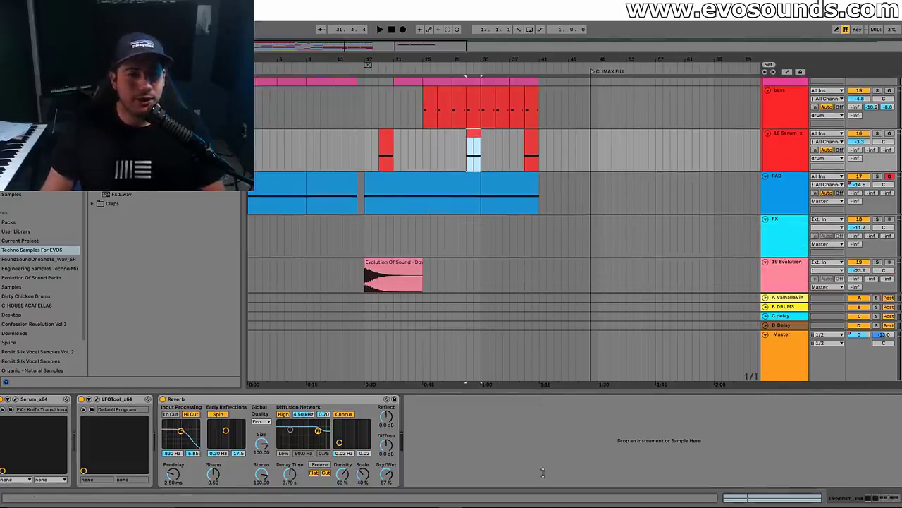
scroll(482, 246, "up", 3)
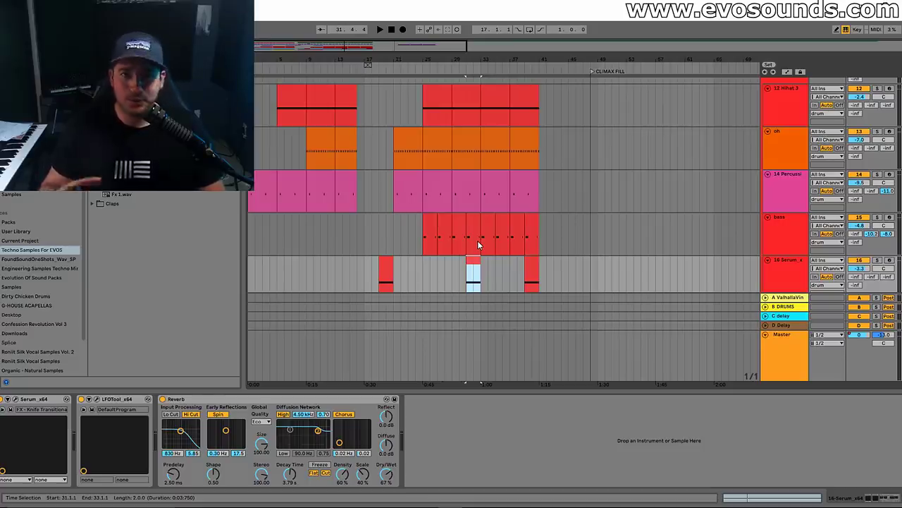
Play the arrangement from bar 15 through the transition at bar 17
scroll(471, 233, "up", 6)
left_click(379, 113)
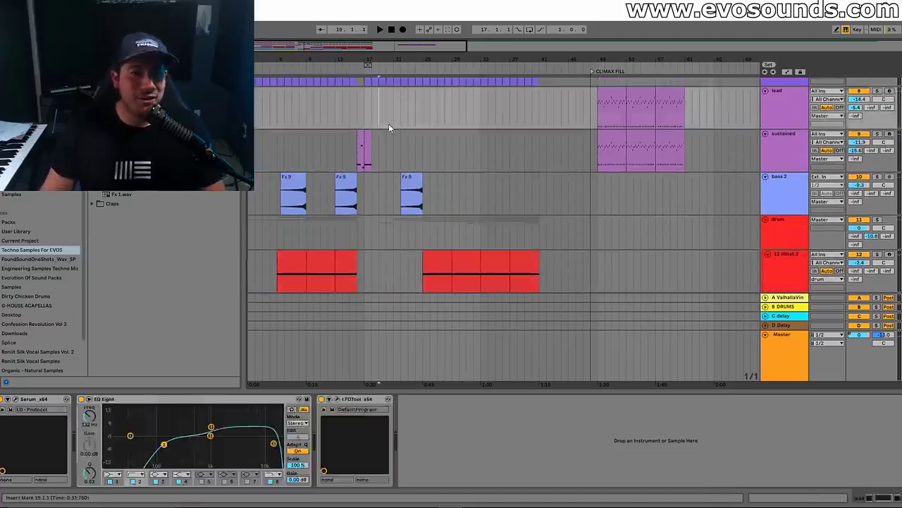
scroll(406, 140, "up", 2)
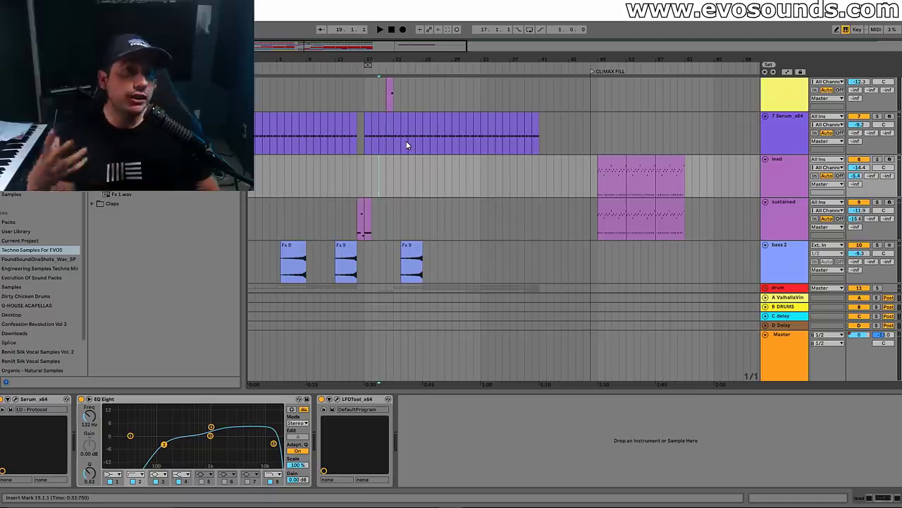
left_click_drag(305, 44, 301, 48)
left_click(435, 202)
key("space")
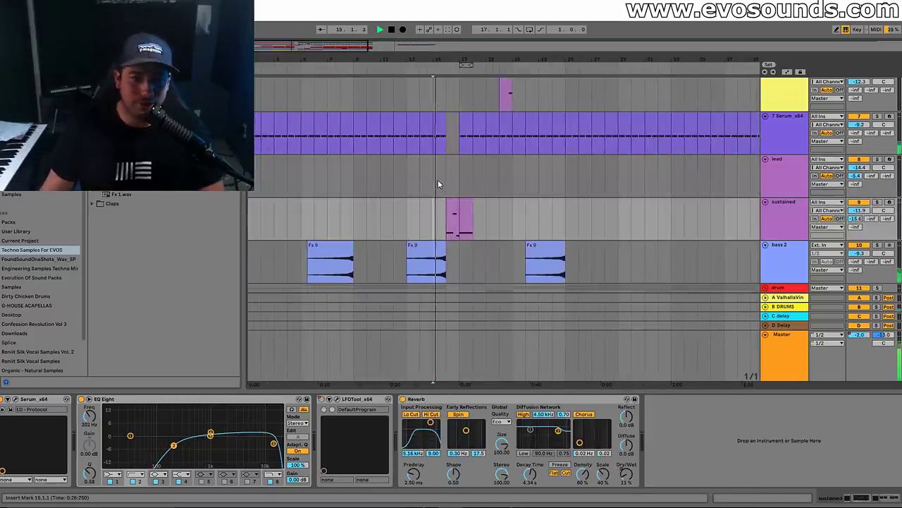
Delete the two clips on the sustained track between bars 16 and 18
left_click(453, 201)
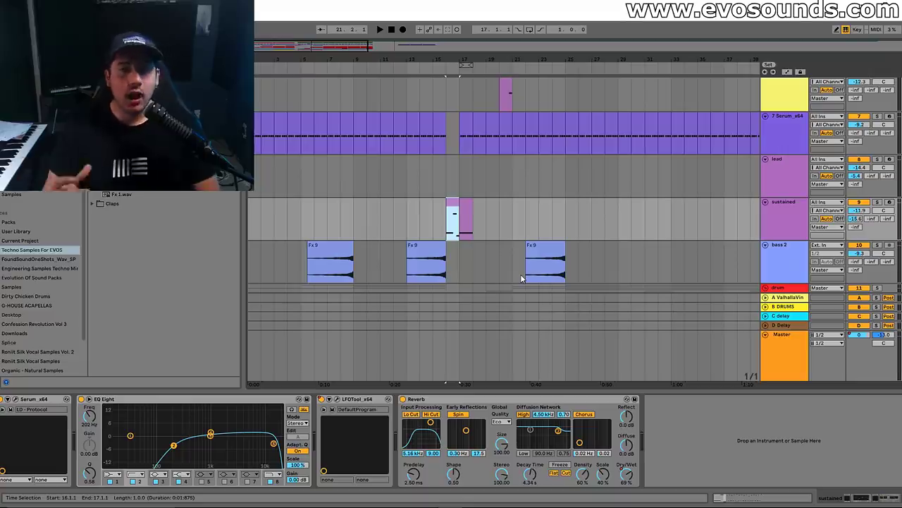
left_click_drag(454, 224, 504, 215)
scroll(451, 189, "up", 2)
Extend the 7 Serum_x64 clip and the red Kick 7 clip to bar 17 to fill the one-bar gap
left_click(452, 189)
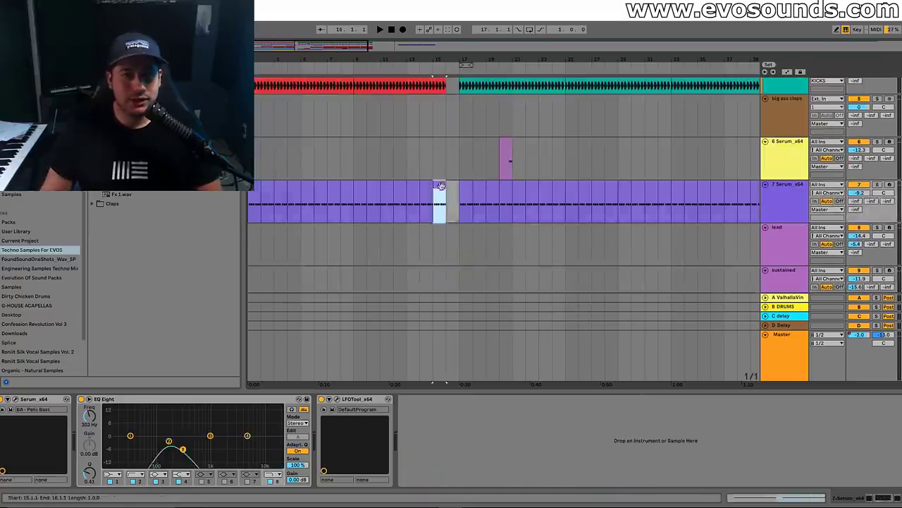
scroll(452, 189, "up", 3)
left_click(443, 146)
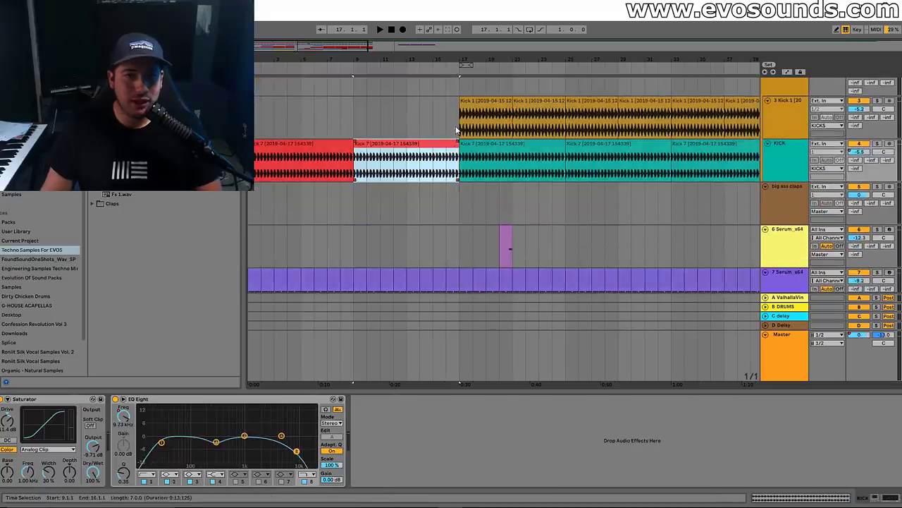
left_click(456, 125)
Extend the Fx 9, Hihat 3, oh and Percussion clips before the transition so they end at bar 17
scroll(459, 187, "down", 8)
left_click_drag(447, 166, 458, 169)
scroll(445, 202, "down", 2)
left_click_drag(445, 217, 453, 217)
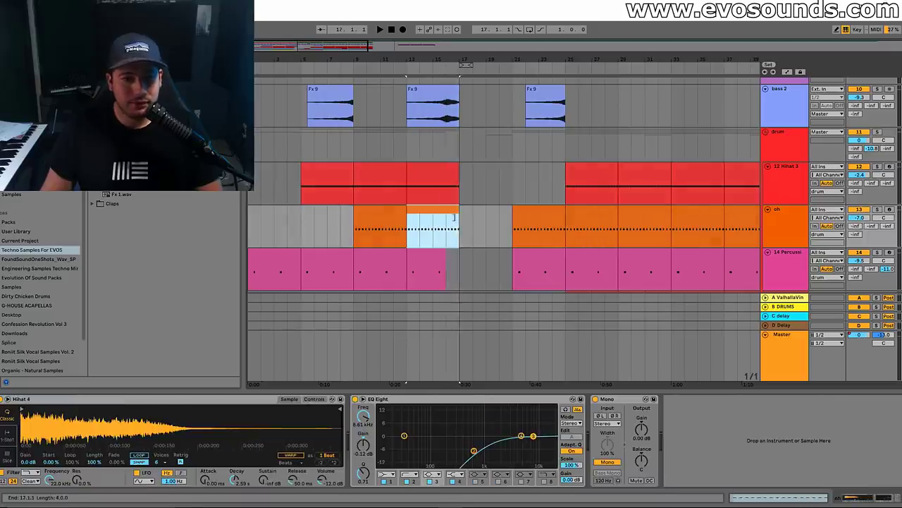
left_click_drag(446, 261, 459, 260)
left_click(446, 228)
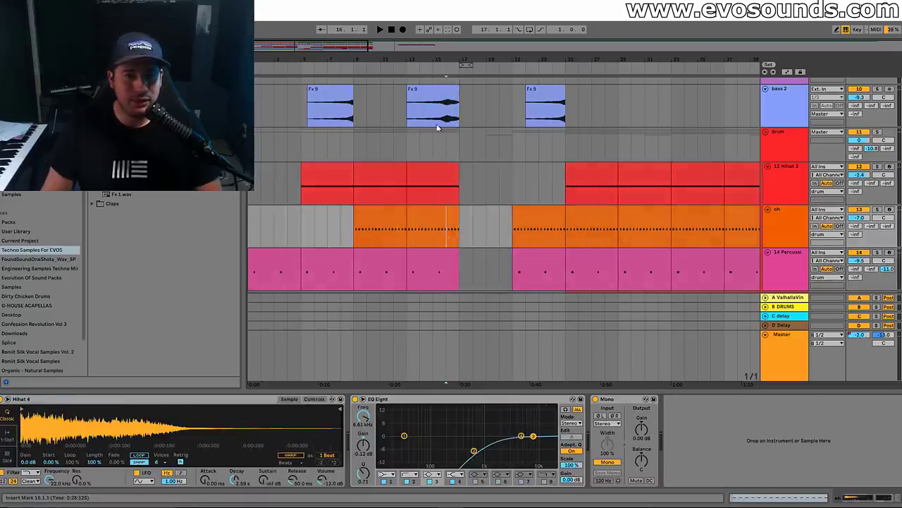
Check the extended clips across the tracks and play the arrangement from bar 14 through the transition
scroll(444, 205, "down", 8)
scroll(452, 219, "up", 10)
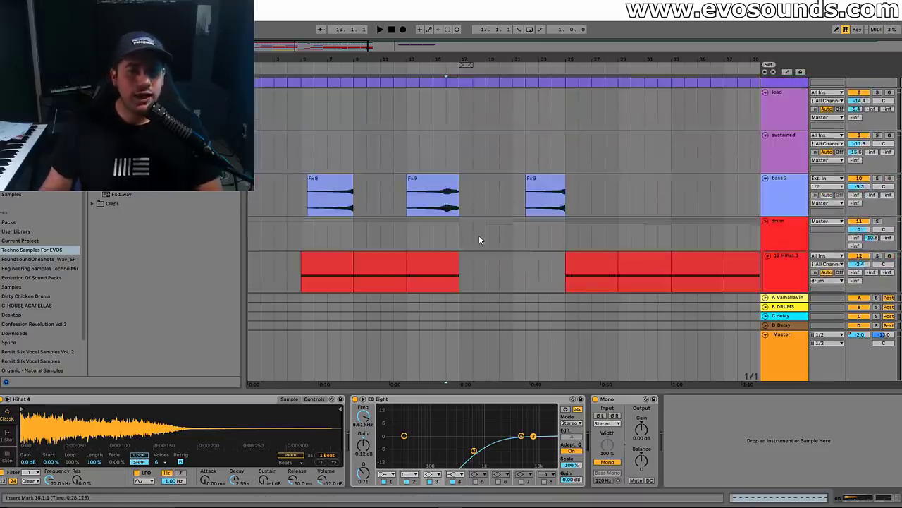
scroll(479, 239, "up", 8)
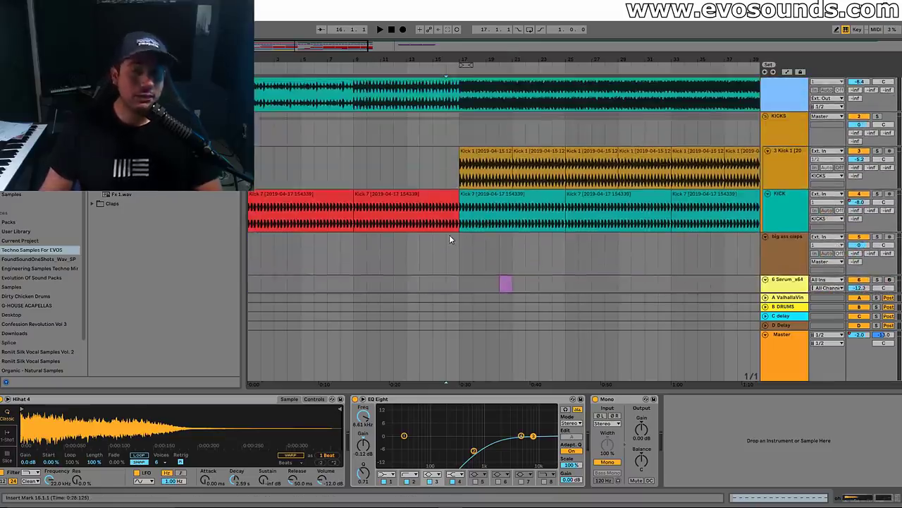
scroll(449, 234, "up", 1)
left_click_drag(331, 46, 347, 46)
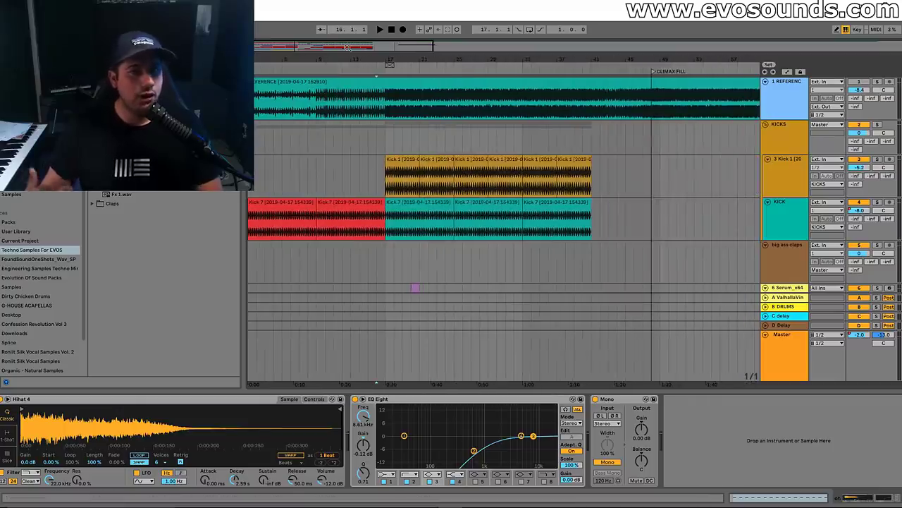
scroll(363, 141, "down", 3)
left_click(364, 141)
scroll(367, 162, "down", 4)
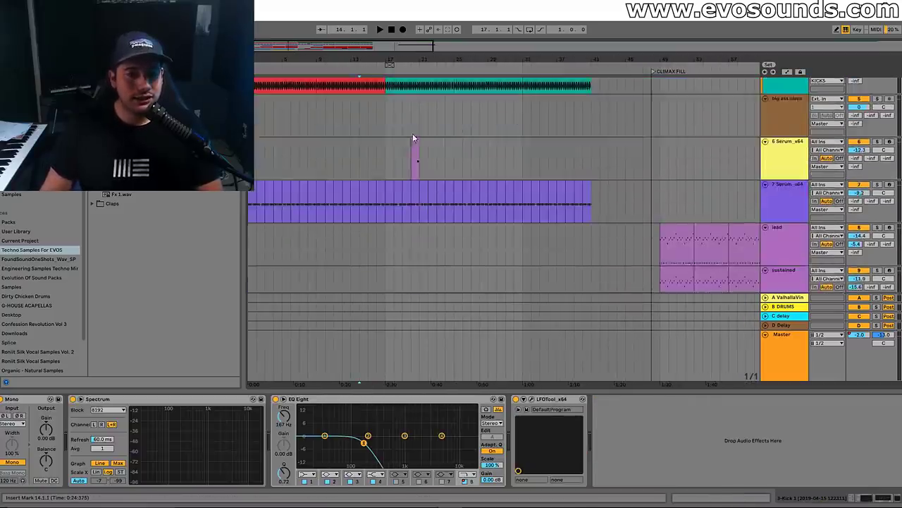
left_click(360, 184)
key("space")
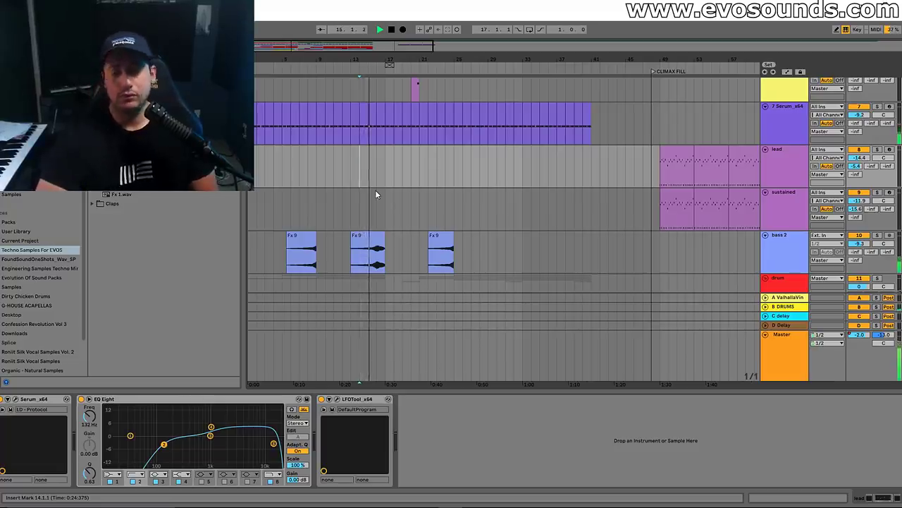
scroll(430, 194, "up", 5)
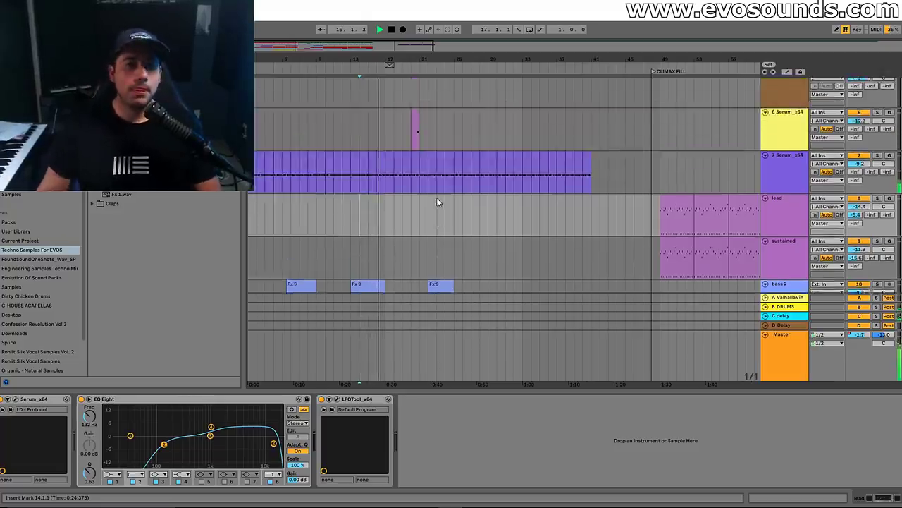
scroll(416, 178, "up", 1)
Rename the Kick 1 track as LOW
left_click_drag(324, 41, 326, 45)
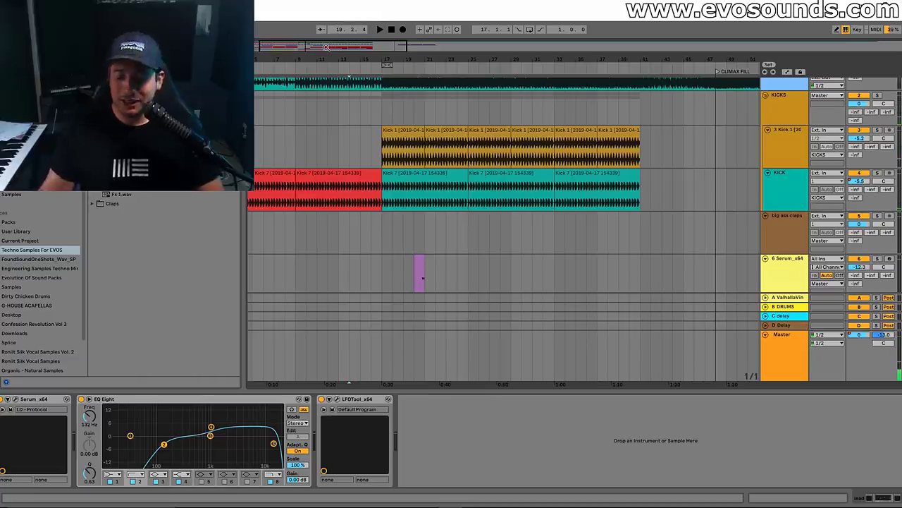
left_click(405, 145)
left_click(423, 188)
left_click(406, 144)
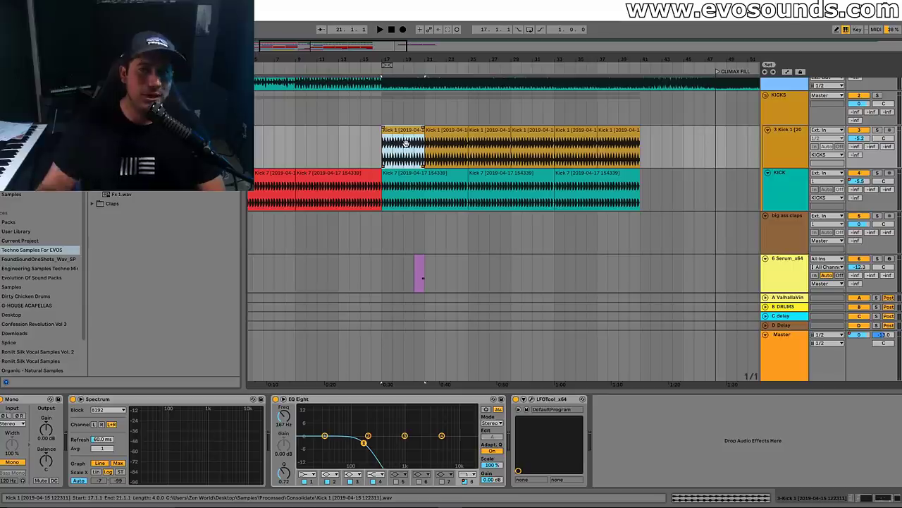
double_click(789, 136)
key("Return")
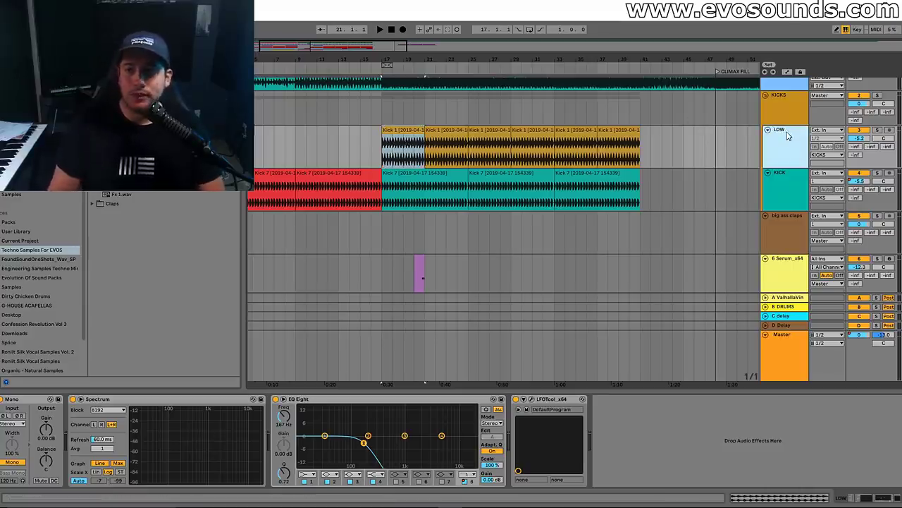
Inspect the gap between the PAD clips before bar 17 and play the arrangement from bar 15
scroll(396, 179, "down", 3)
scroll(396, 180, "down", 2)
scroll(396, 179, "down", 3)
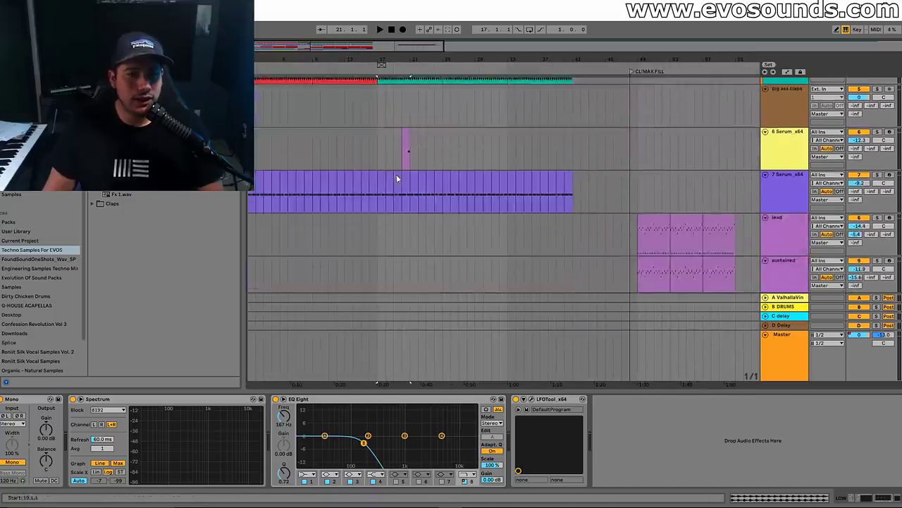
scroll(396, 179, "down", 5)
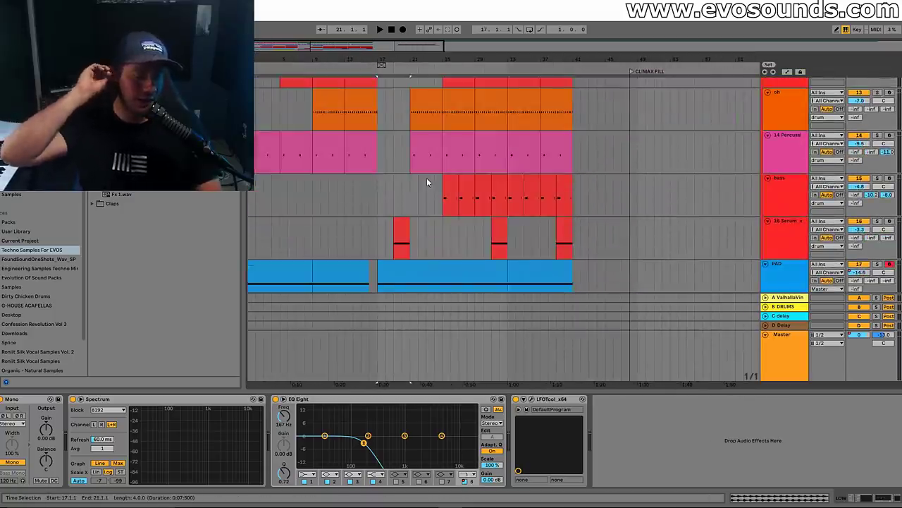
scroll(480, 231, "down", 2)
left_click(391, 224)
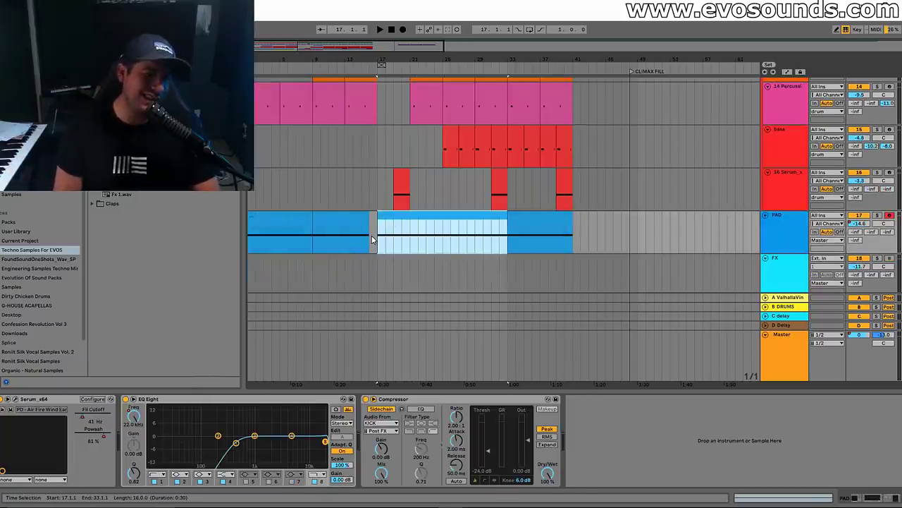
left_click(369, 130)
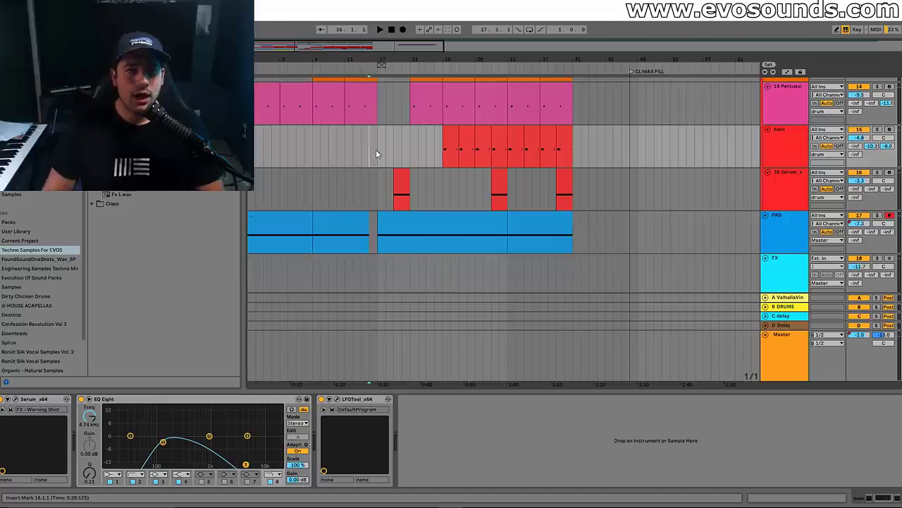
left_click(360, 147)
key("space")
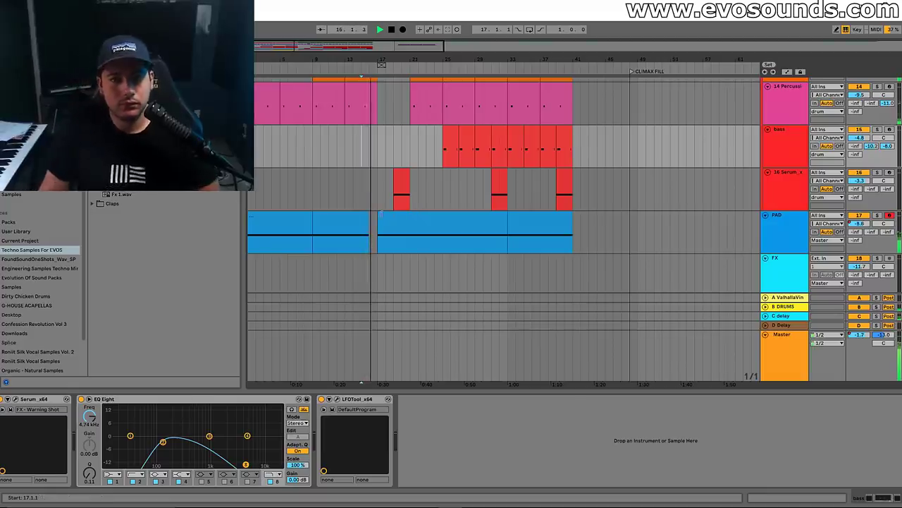
Extend the PAD clip to bar 17 to close its gap, and play the transition from bar 16
left_click(371, 215)
left_click(366, 202)
key("space")
key("space")
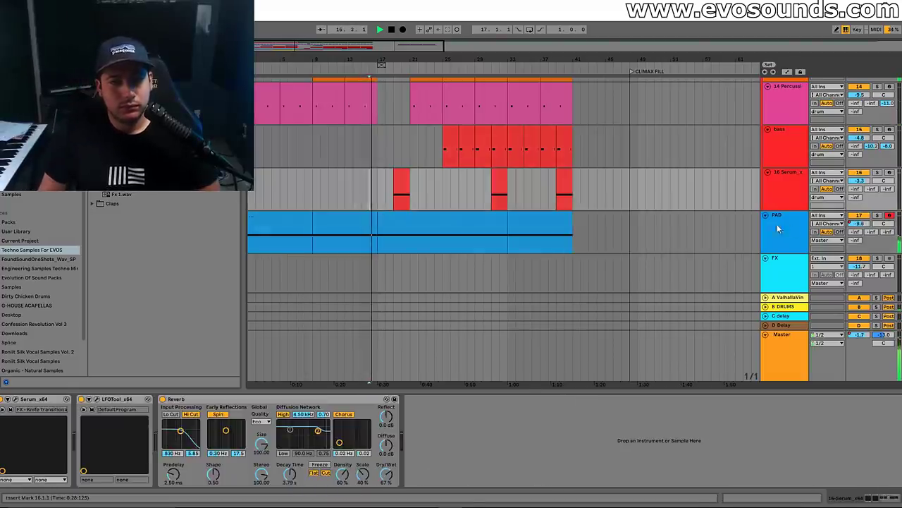
left_click(737, 224)
key("space")
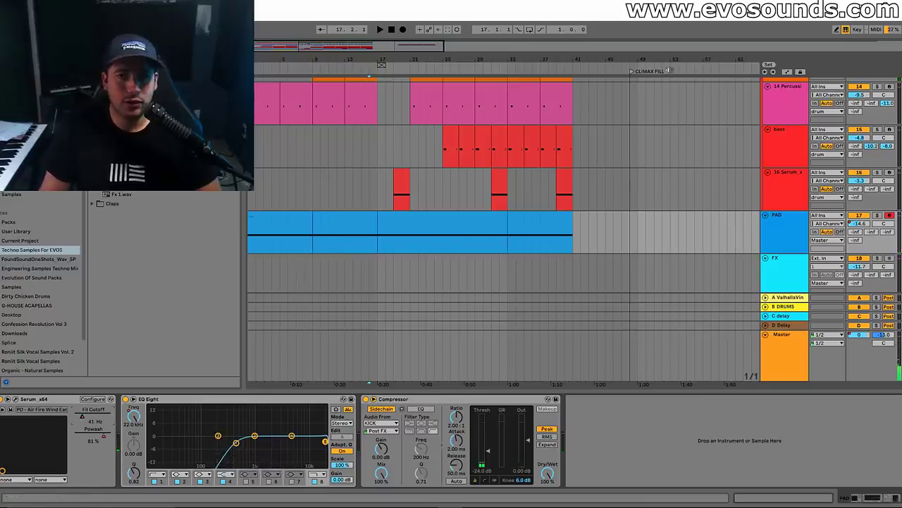
Show the automation lanes, raise the PAD's Fil Cutoff automation point at bar 17, and play the transition from bar 16
left_click(787, 72)
left_click_drag(376, 248, 371, 237)
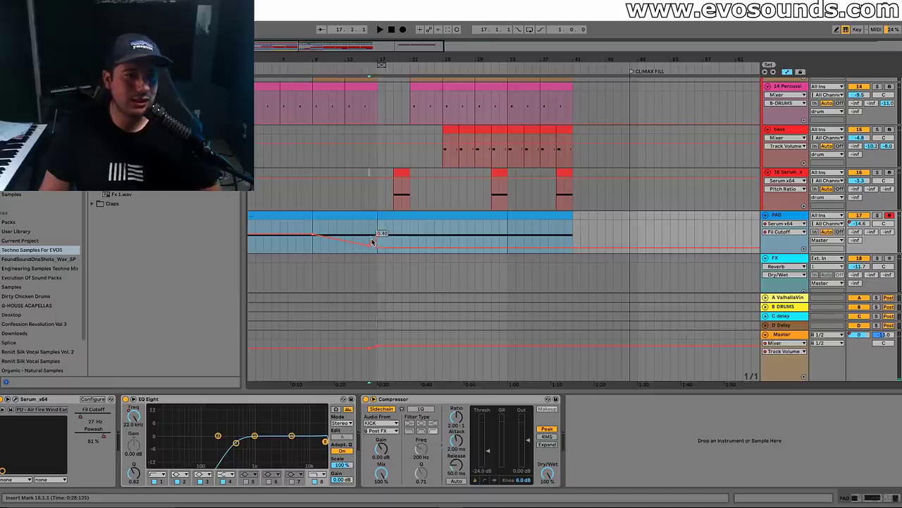
key("space")
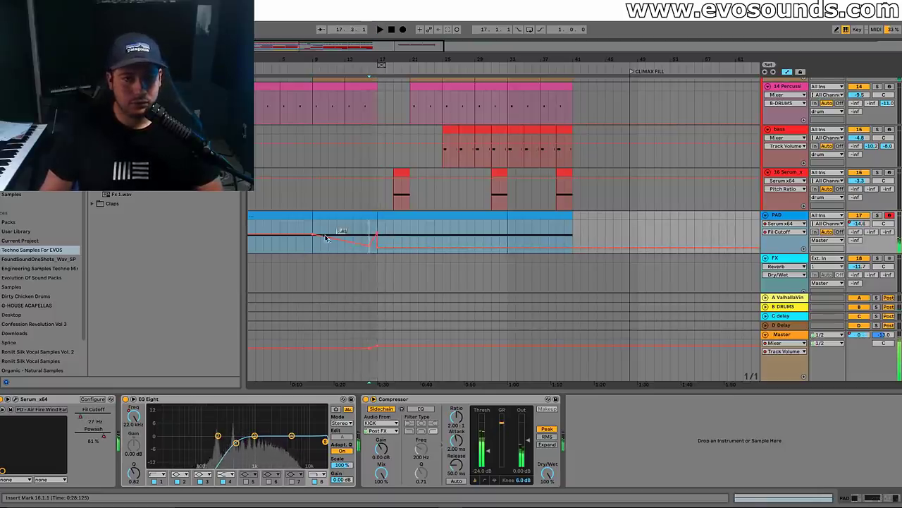
Play from bar 9 and lower the PAD's Track Volume automation from bar 17 onward to -16.4 dB
left_click(360, 247)
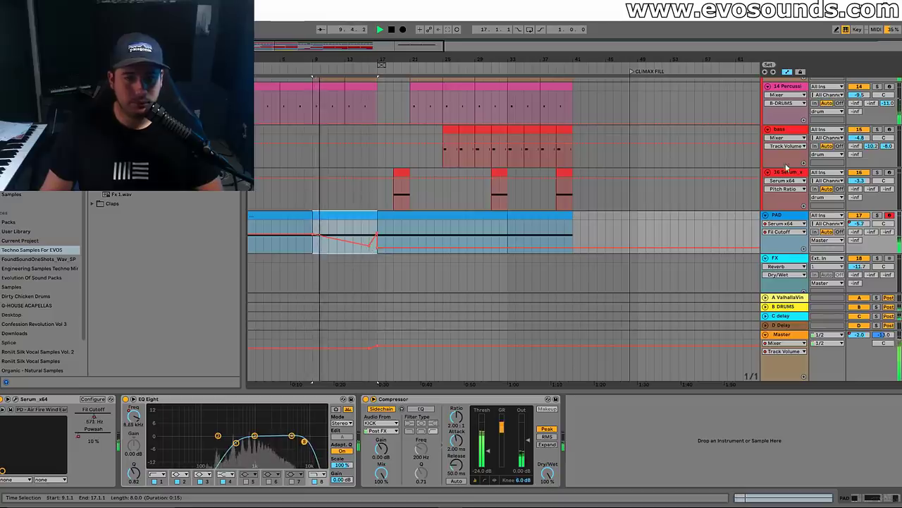
left_click(859, 224)
mouse_move(376, 232)
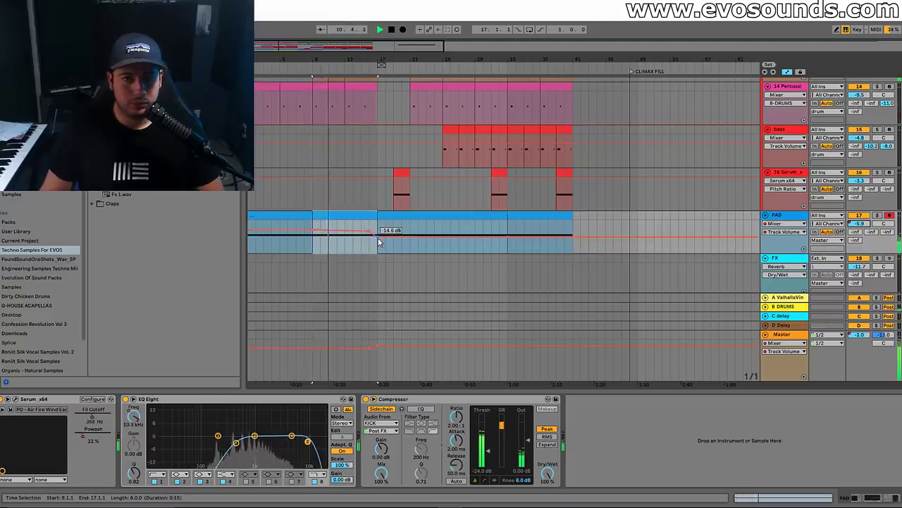
left_click_drag(375, 232, 488, 234)
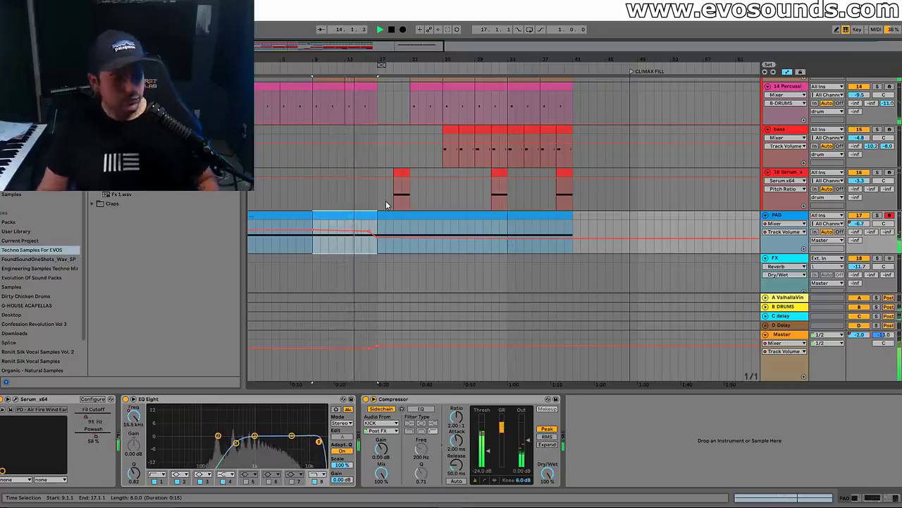
Listen to the transition past bar 17 while reviewing the automation on the drum, bass and PAD tracks
scroll(442, 189, "up", 2)
scroll(534, 232, "up", 6)
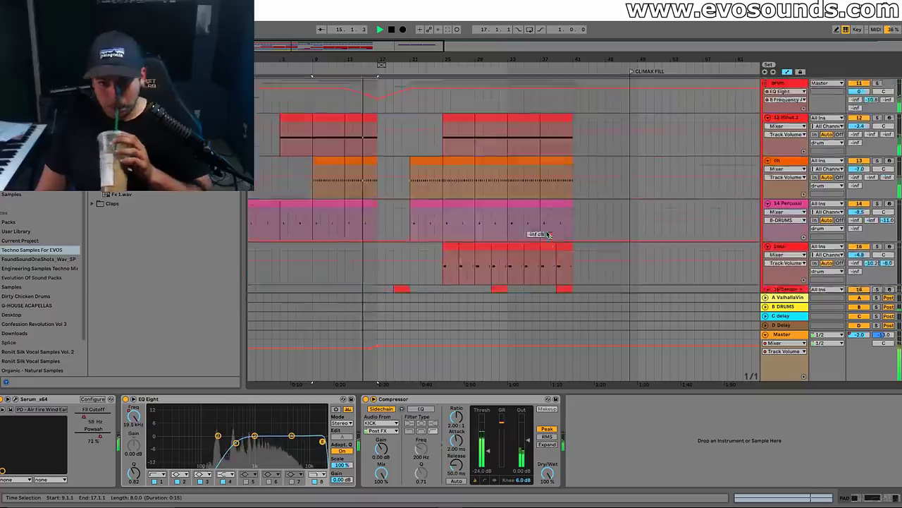
scroll(591, 239, "down", 2)
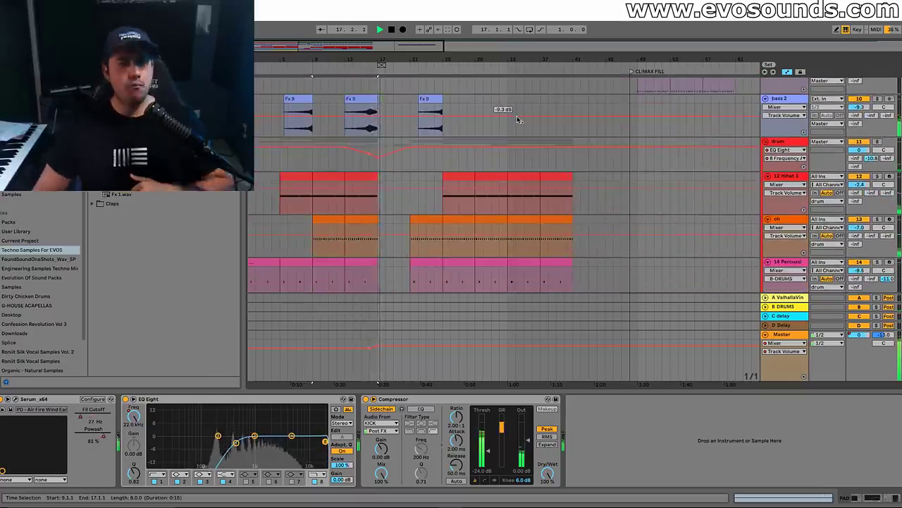
scroll(492, 187, "down", 3)
scroll(492, 187, "down", 3)
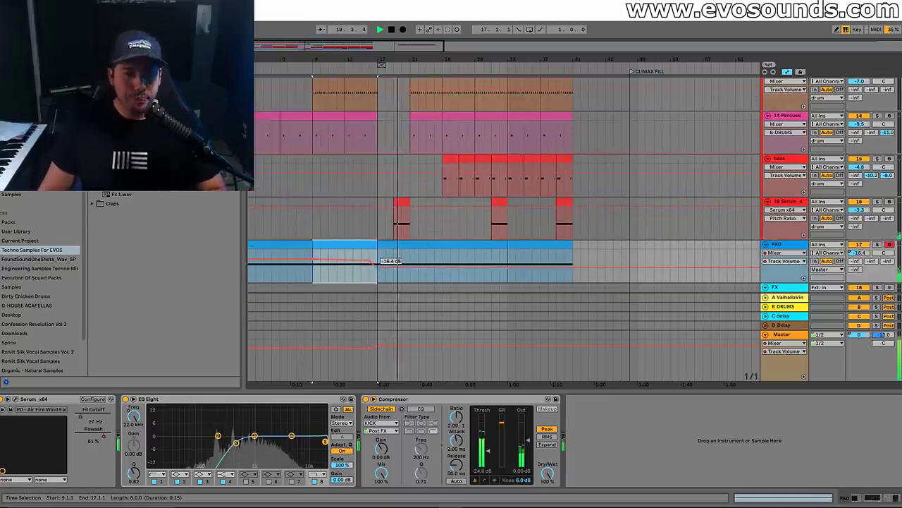
Automate the PAD's EQ Eight band 8 frequency to drop to about 944 Hz at bar 17, and play the transition
left_click(85, 420)
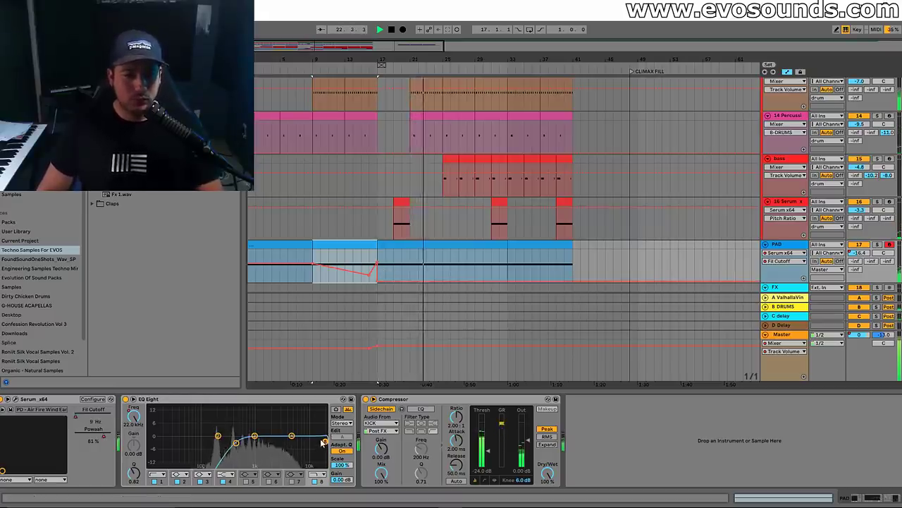
left_click(134, 416)
key("space")
left_click_drag(381, 249, 372, 275)
left_click(371, 275)
key("space")
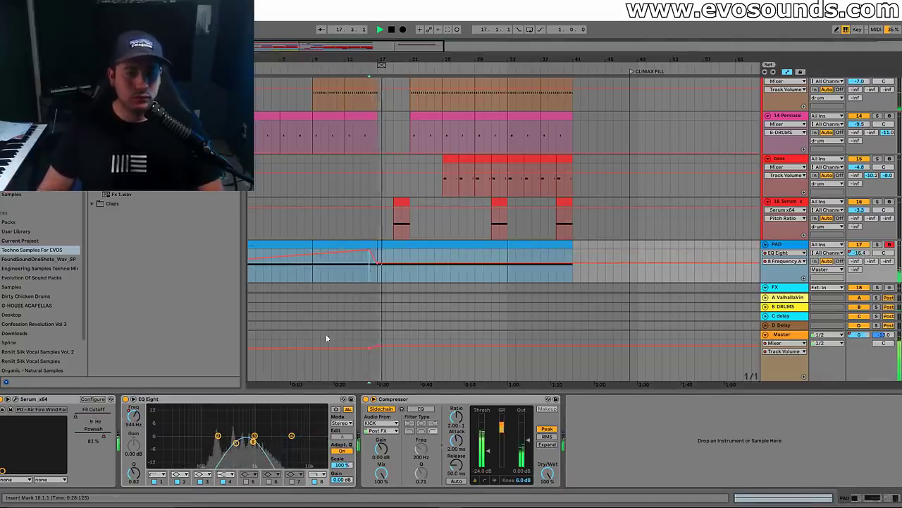
Shape the PAD's Track Volume automation to fade from bar 17 down to -53 dB by about bar 22
left_click(369, 259)
left_click_drag(379, 272, 421, 278)
key("space")
Play briefly from bar 15 and display the bass track's EQ Eight band 8 frequency automation
left_click(364, 175)
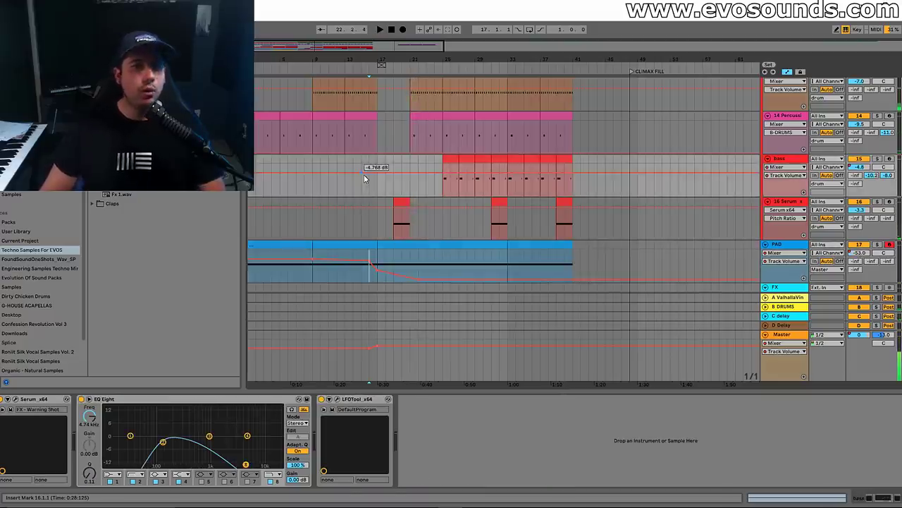
key("space")
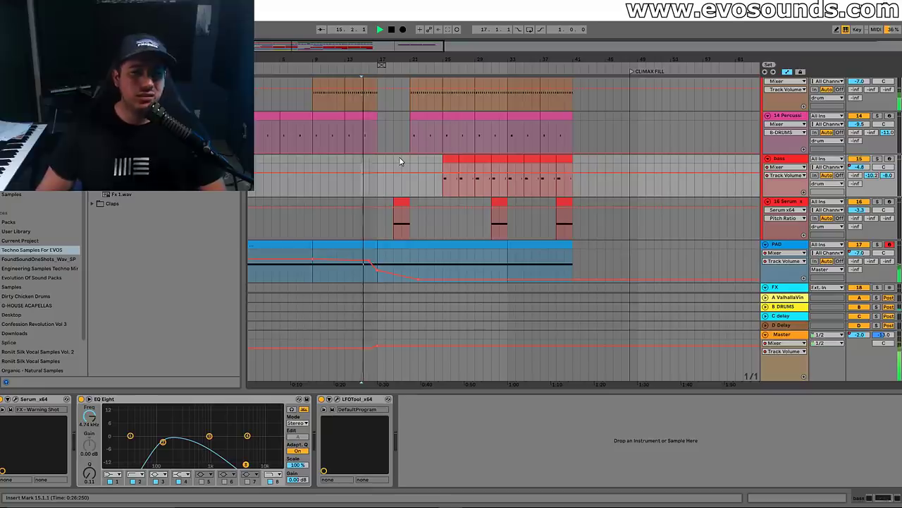
key("space")
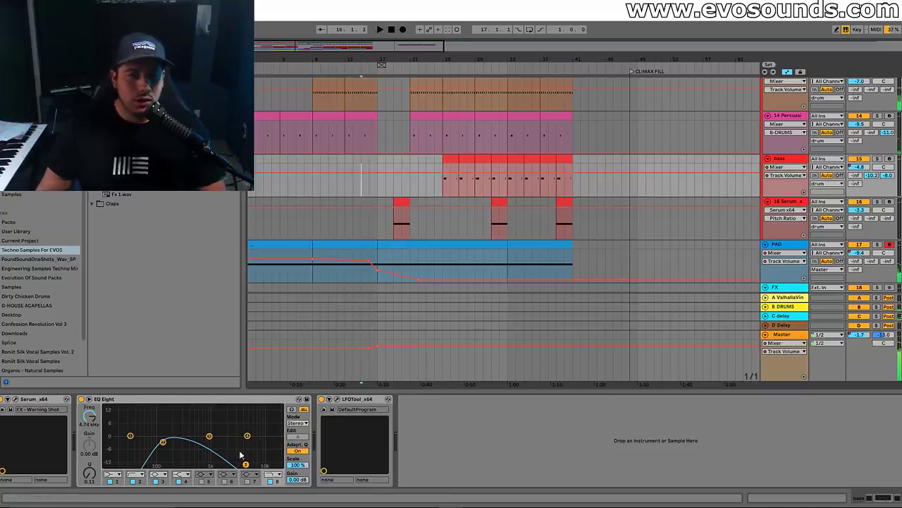
left_click(91, 421)
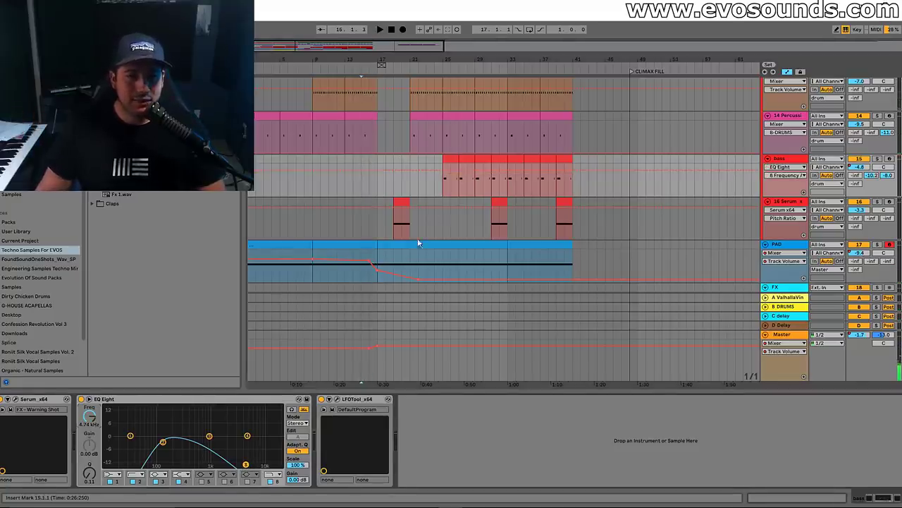
Raise the PAD's Track Volume point at bar 17 to about 5.4 dB and slope its EQ Eight band 8 frequency down to 10 Hz by bar 25
left_click(381, 273)
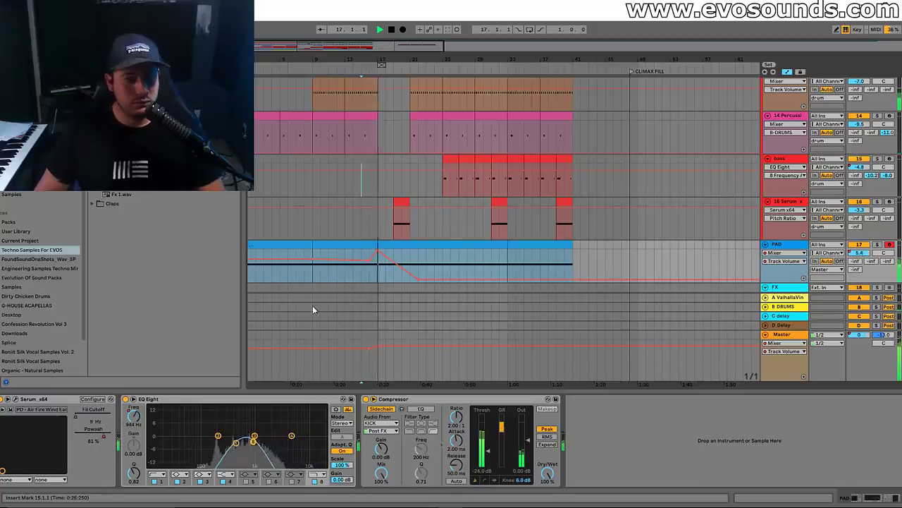
left_click(252, 440)
left_click_drag(377, 267, 435, 280)
key("space")
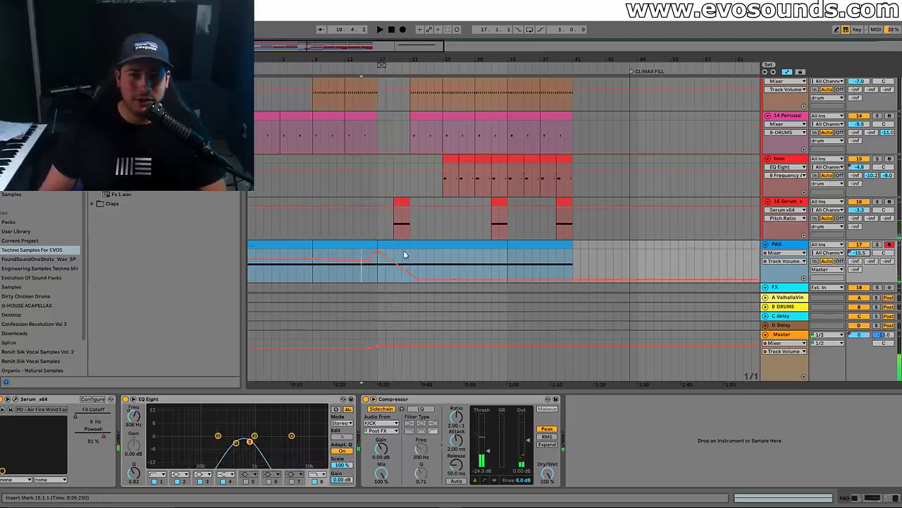
Lower the PAD's Track Volume peak at bar 17, set its Compressor threshold to -11.2 dB, and play from bar 14
left_click_drag(380, 255, 381, 252)
key("space")
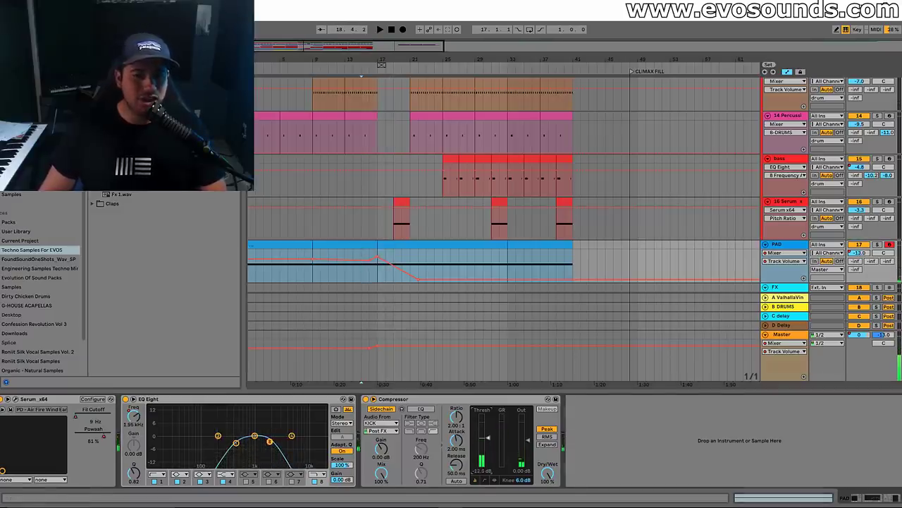
left_click(359, 229)
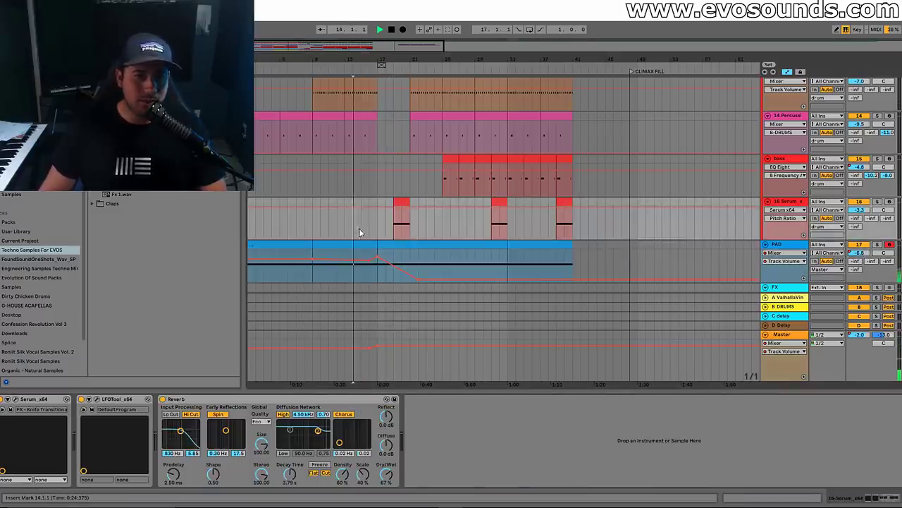
left_click(411, 273)
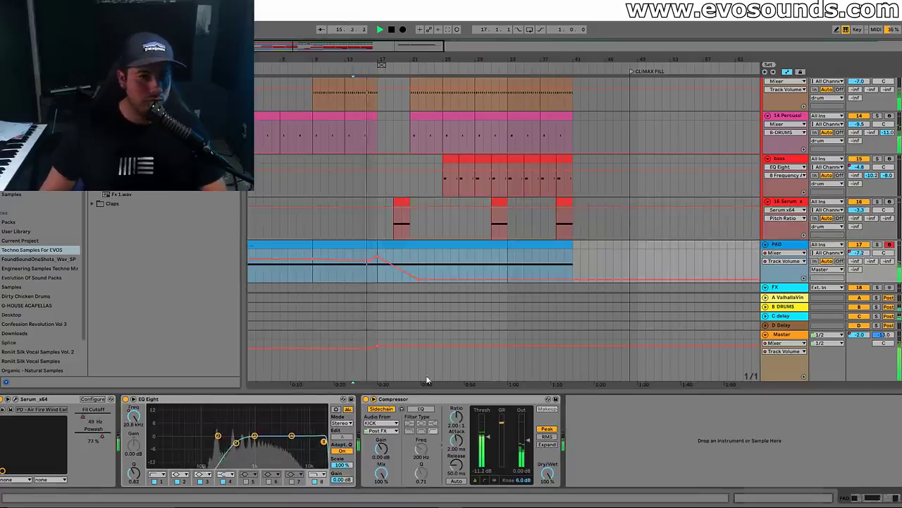
Consolidate the PAD clips from bar 1 to bar 41 into one clip and transpose its notes down an octave to G0
scroll(416, 279, "up", 3)
scroll(399, 247, "down", 4)
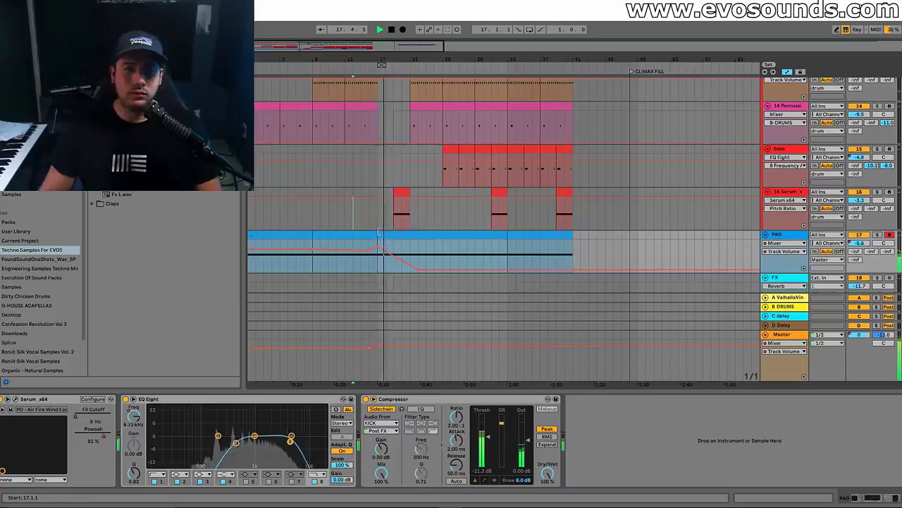
left_click_drag(578, 253, 247, 236)
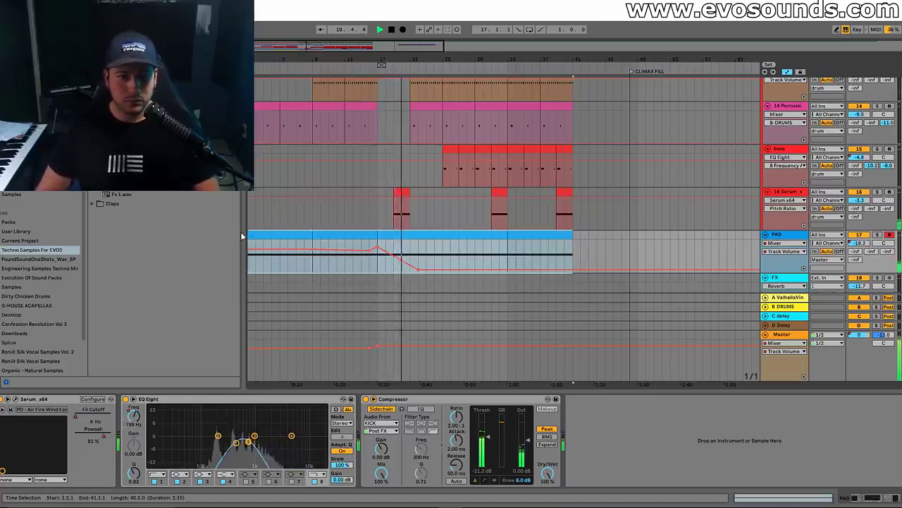
key("z")
key("x")
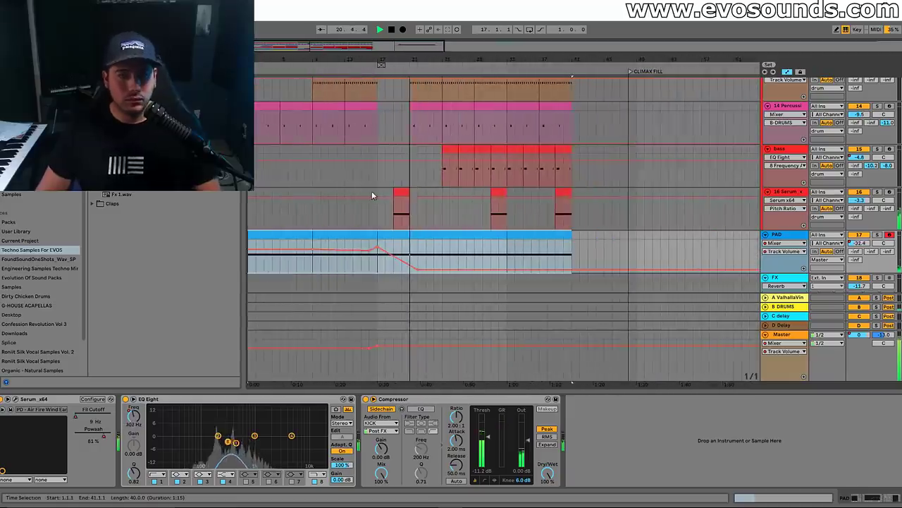
left_click_drag(568, 253, 249, 237)
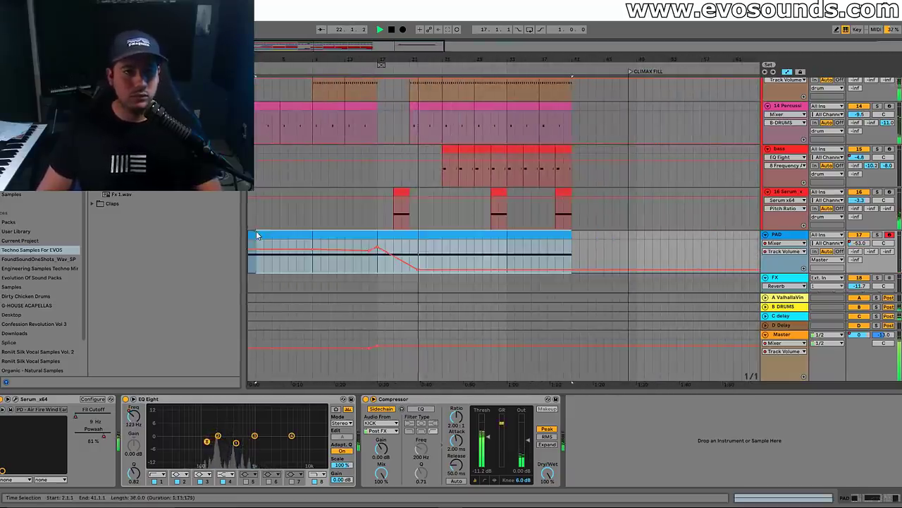
double_click(319, 237)
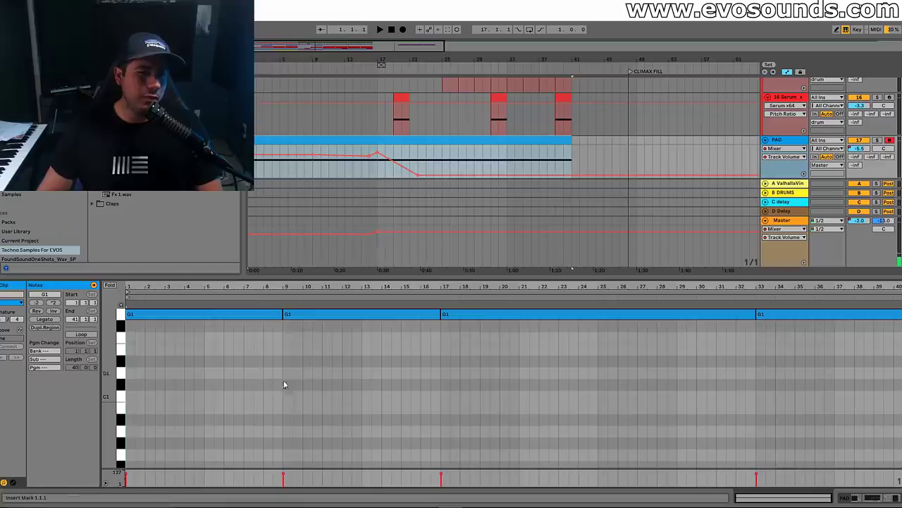
key("plus")
Play the transition from bar 16, close the note editor, and bring back the PAD's device chain
left_click(388, 159)
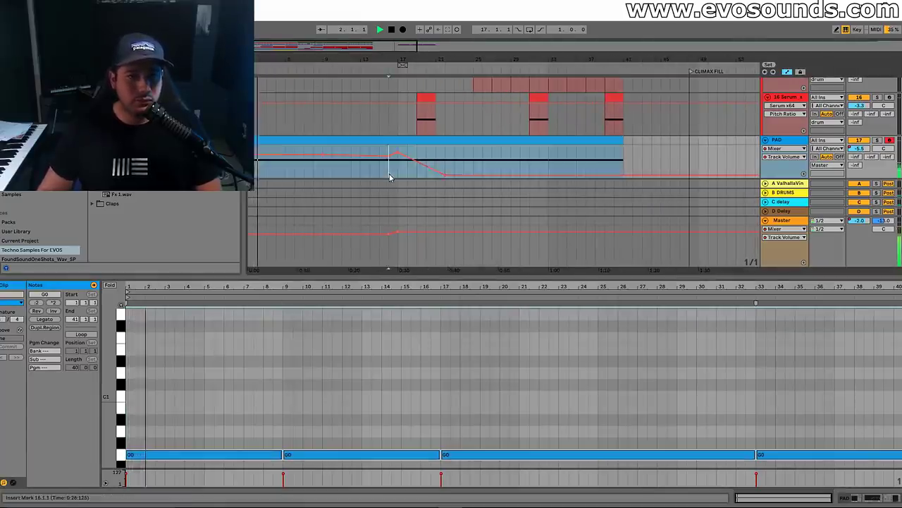
key("space")
scroll(385, 151, "up", 3)
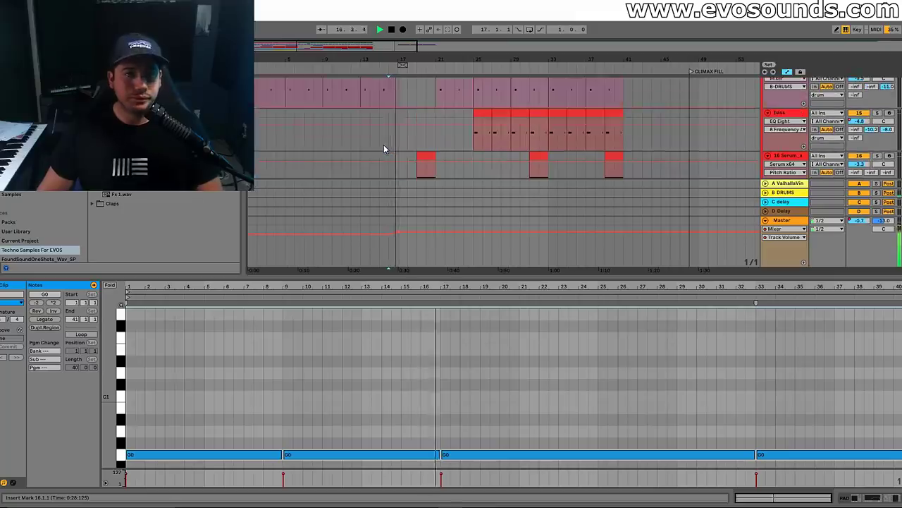
left_click_drag(463, 278, 463, 486)
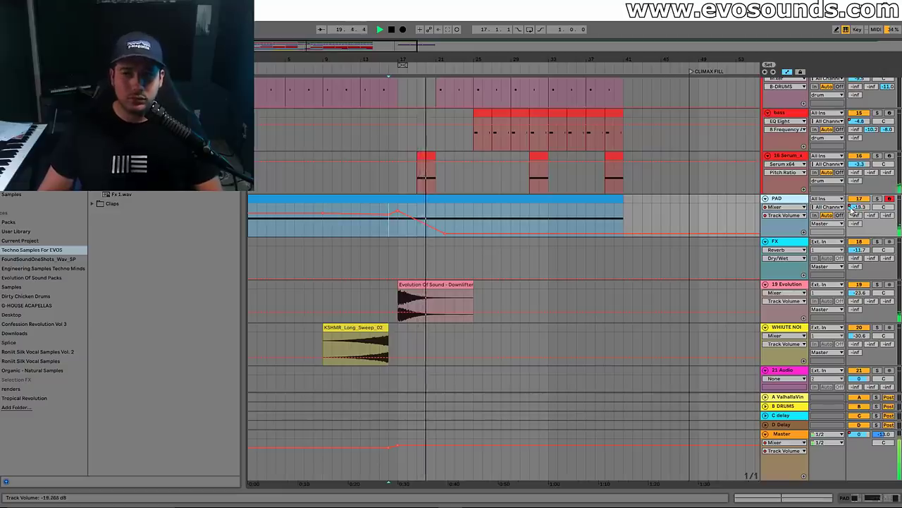
double_click(778, 200)
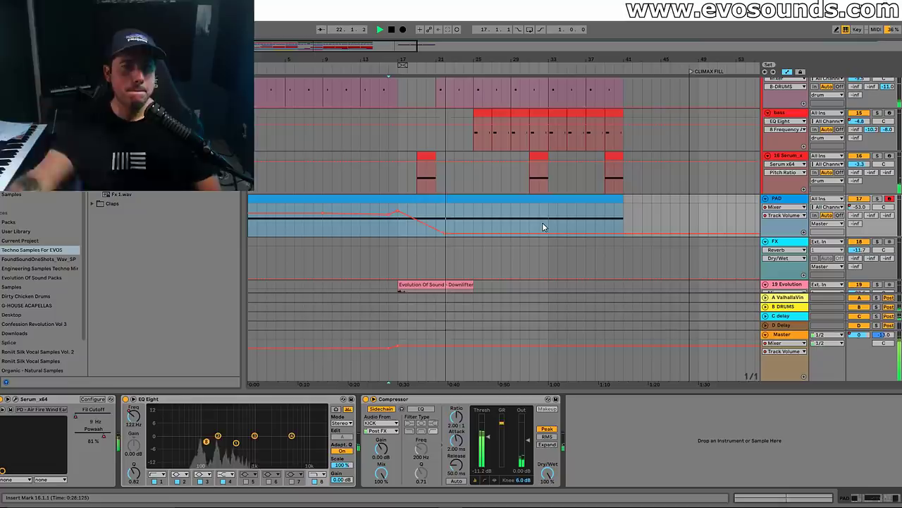
Listen to the section after the transition while reviewing the drum, bass, Serum and FX tracks, and stop playback
scroll(522, 120, "up", 1)
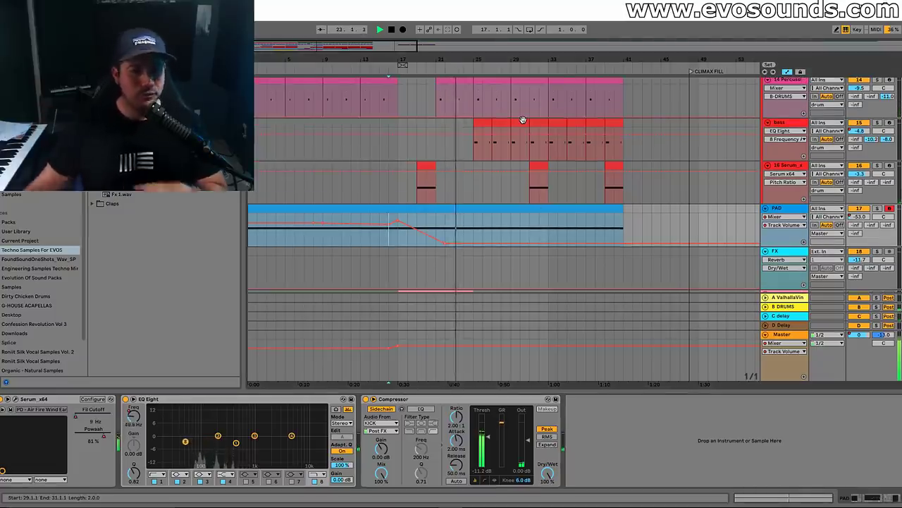
scroll(506, 155, "up", 5)
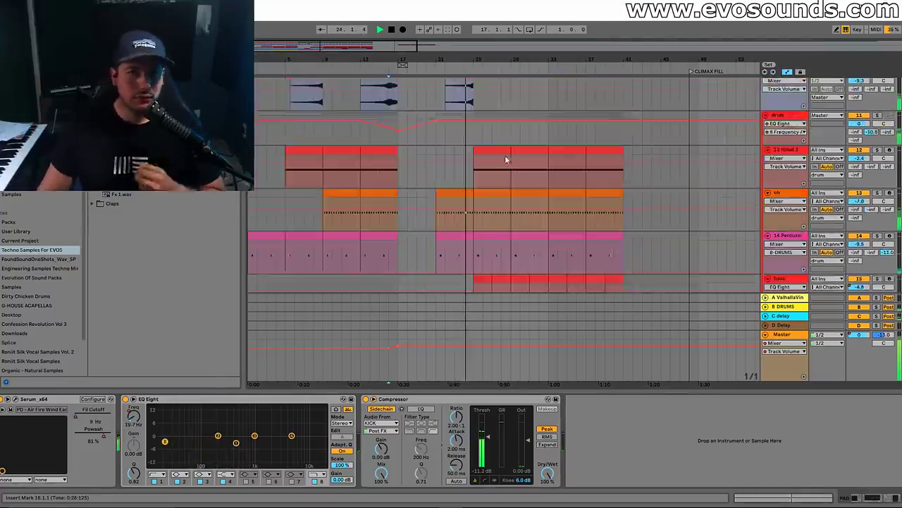
scroll(504, 158, "down", 8)
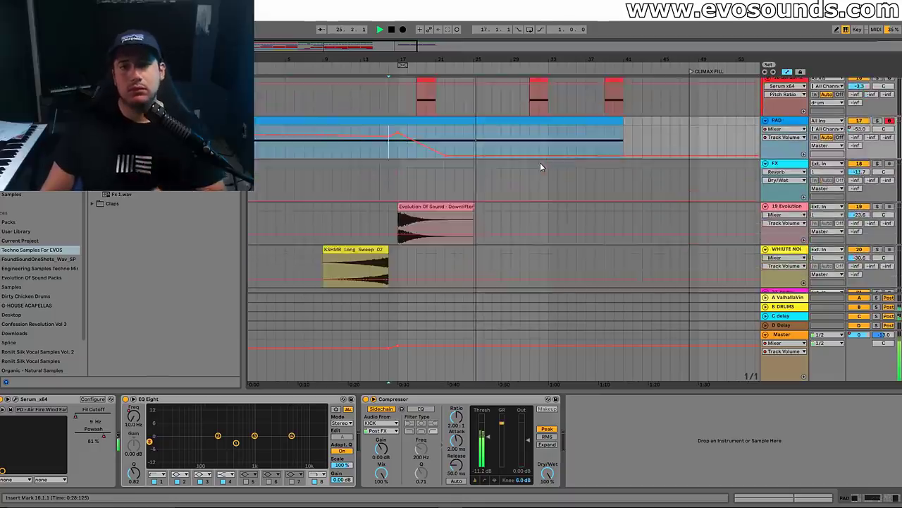
scroll(541, 167, "up", 3)
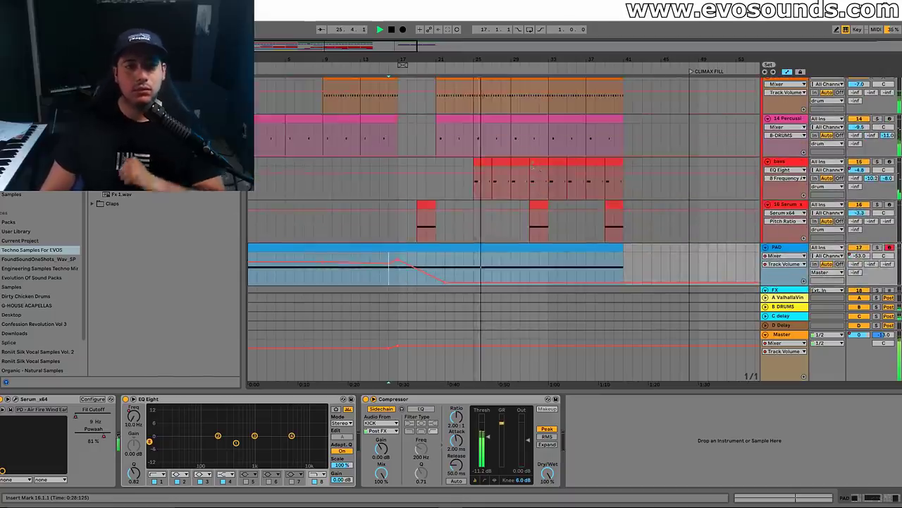
left_click(426, 205)
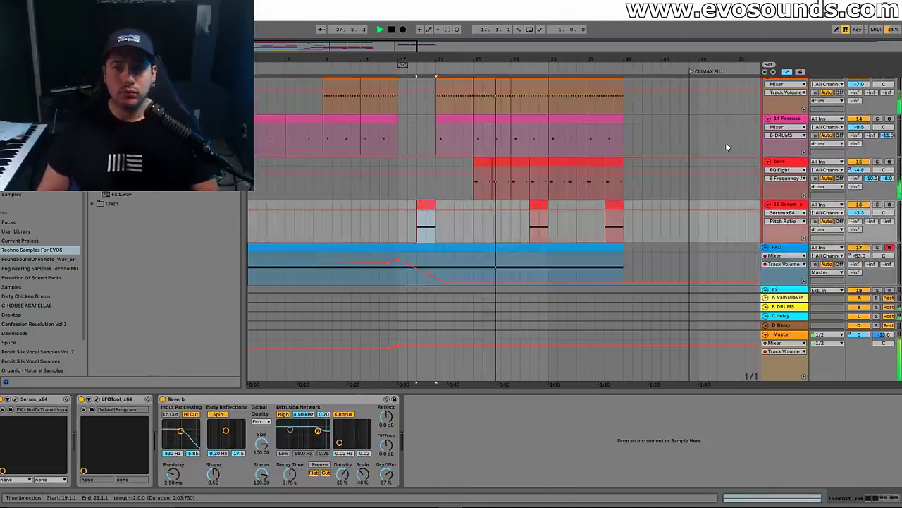
left_click(802, 163)
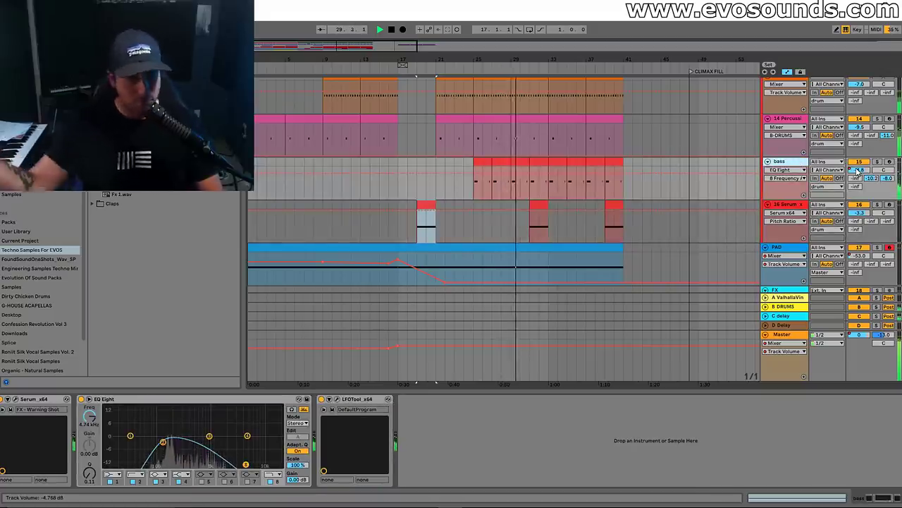
scroll(551, 166, "down", 4)
key("space")
Solo the 16 Serum track, play its clip at bar 31, and inspect the Serum patch's oscillators, filter and envelopes
left_click(541, 162)
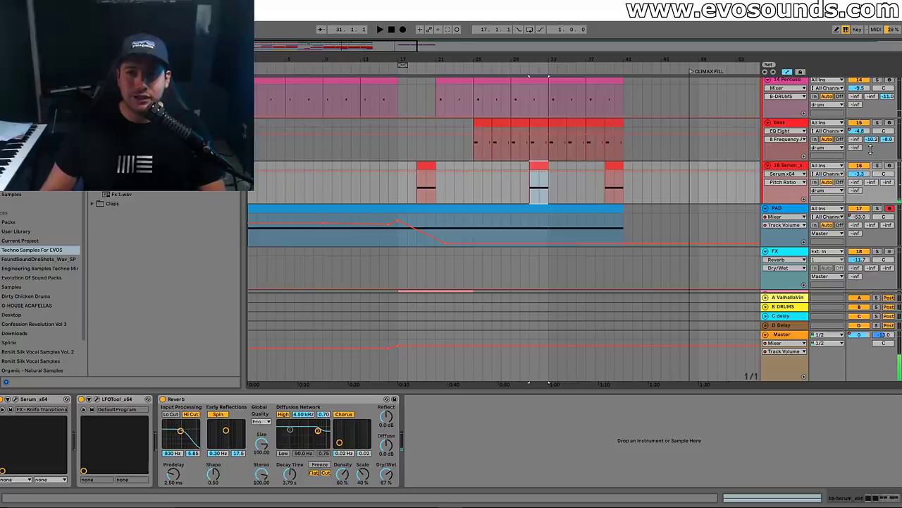
key("space")
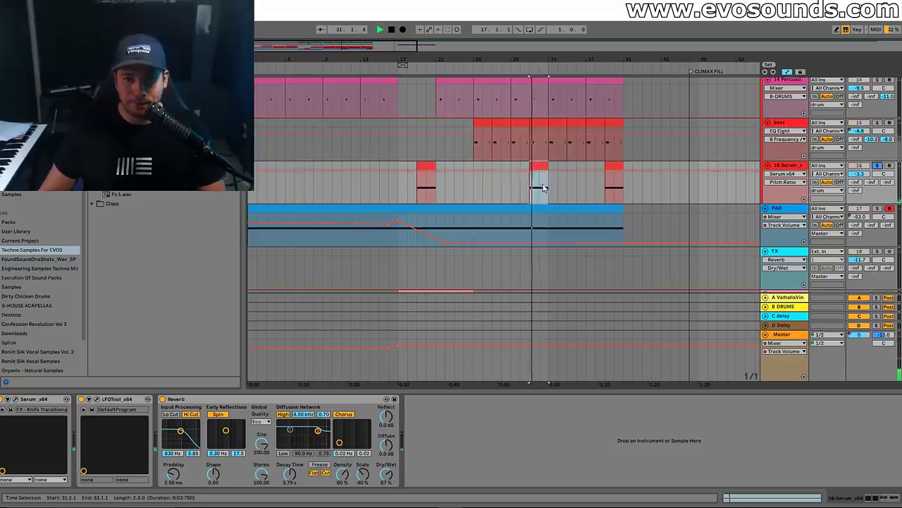
left_click(13, 401)
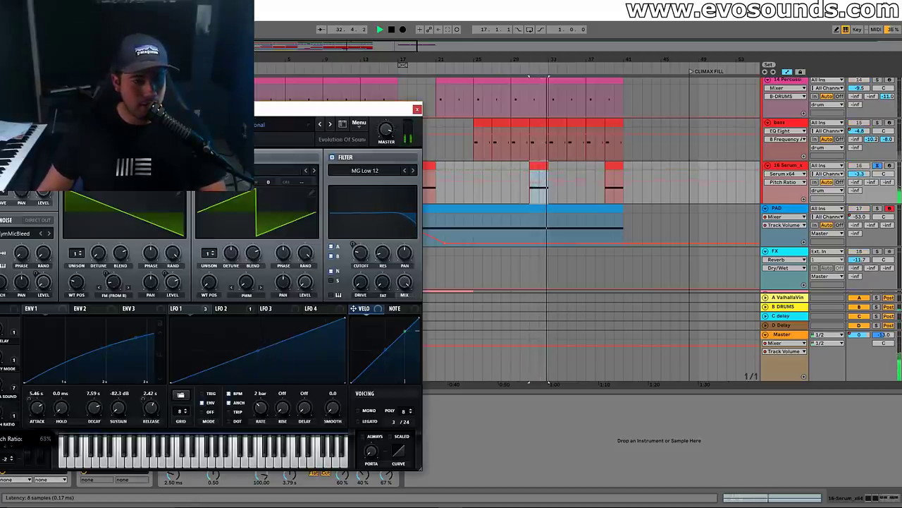
key("space")
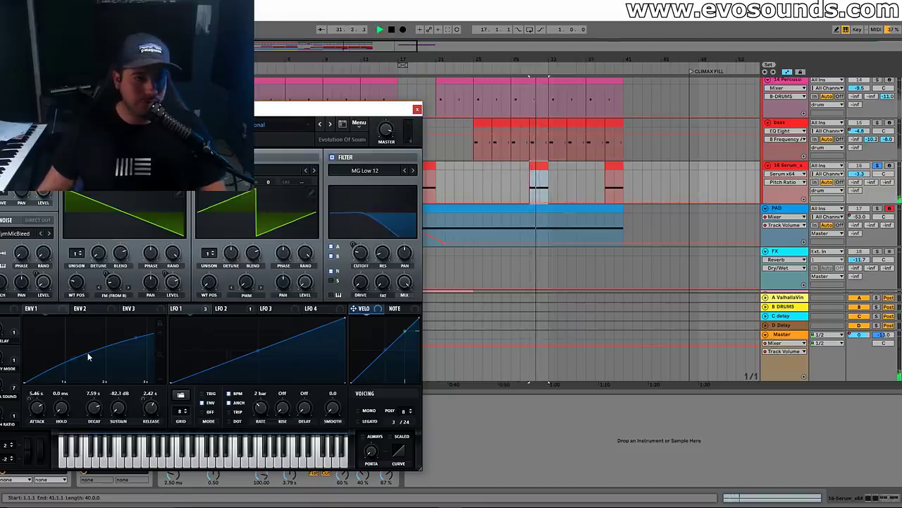
left_click(417, 109)
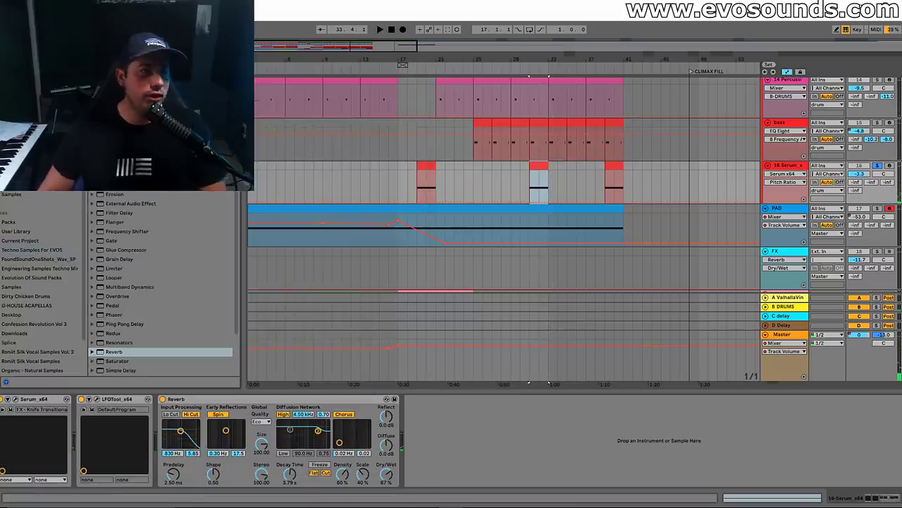
Insert Multiband Dynamics between Serum and LFOTool on the 16 Serum track, and play its clip at bar 31
key("ctrl+f")
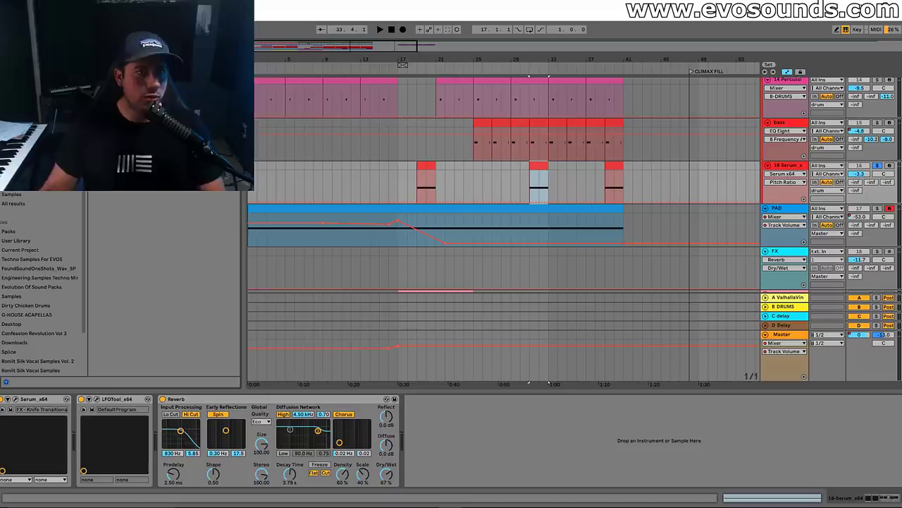
left_click_drag(114, 364, 87, 424)
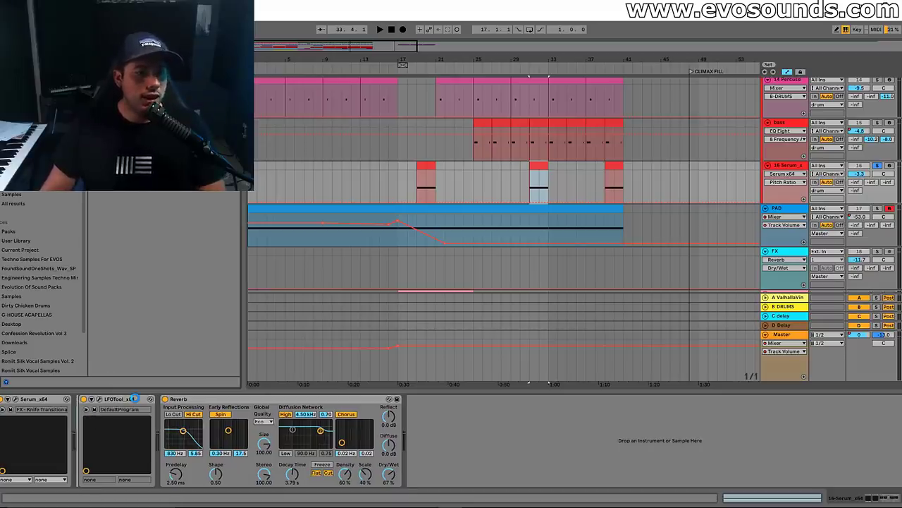
left_click_drag(134, 399, 136, 399)
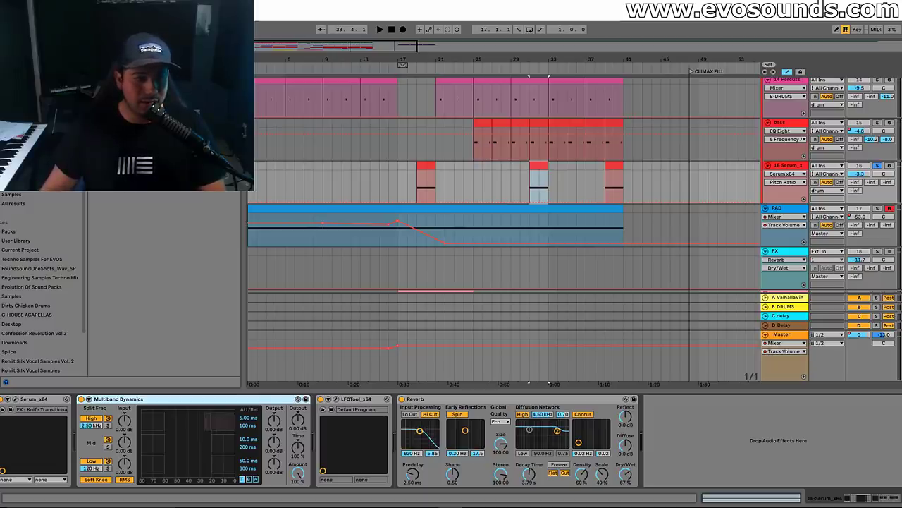
key("space")
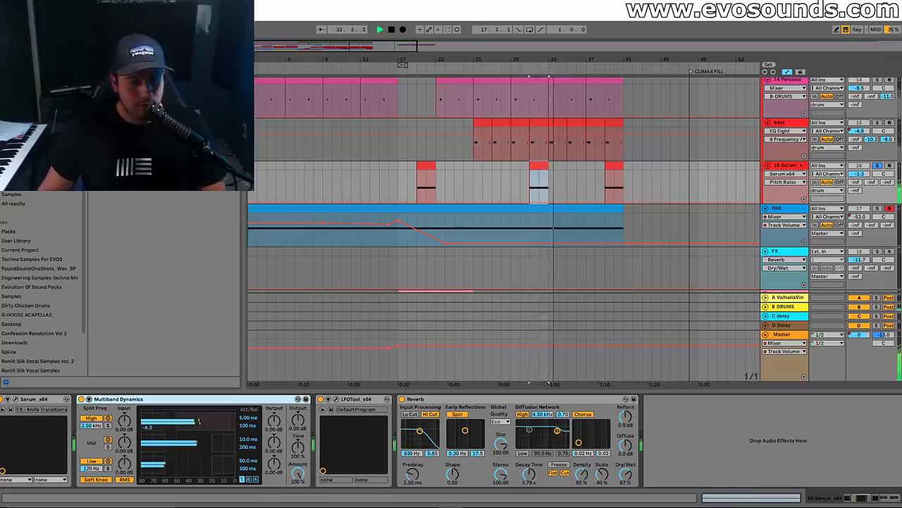
Insert EQ Eight between Serum and Multiband Dynamics on the 16 Serum track, and set a low cut at about 167 Hz during playback
key("space")
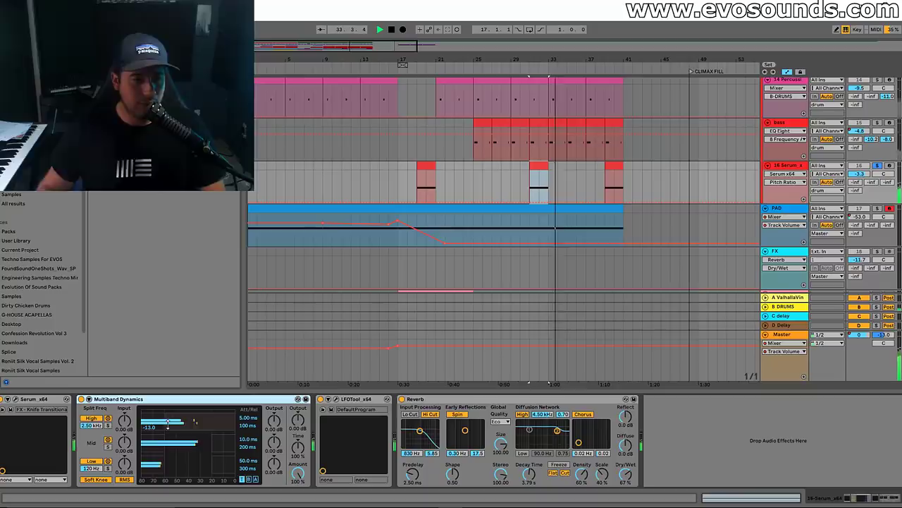
key("space")
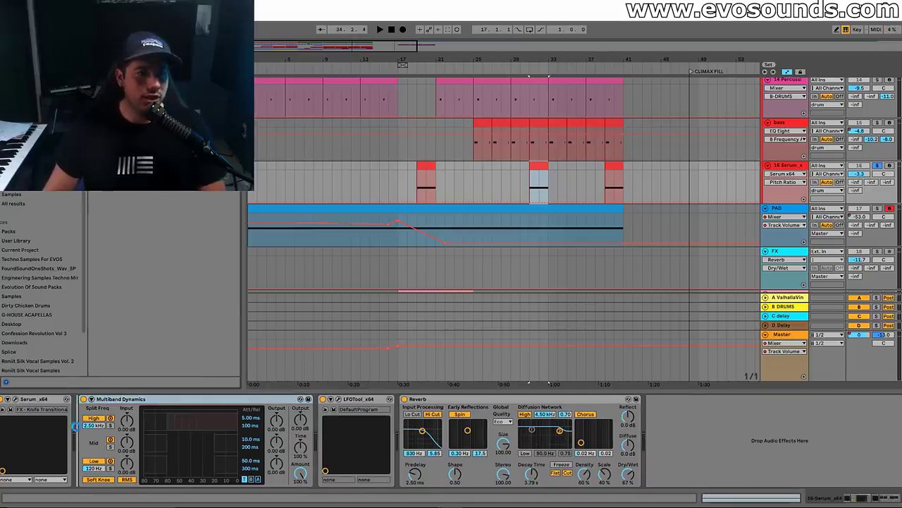
key("Return")
left_click(134, 474)
left_click(136, 416)
left_click_drag(154, 442, 164, 447)
key("space")
left_click_drag(164, 447, 169, 443)
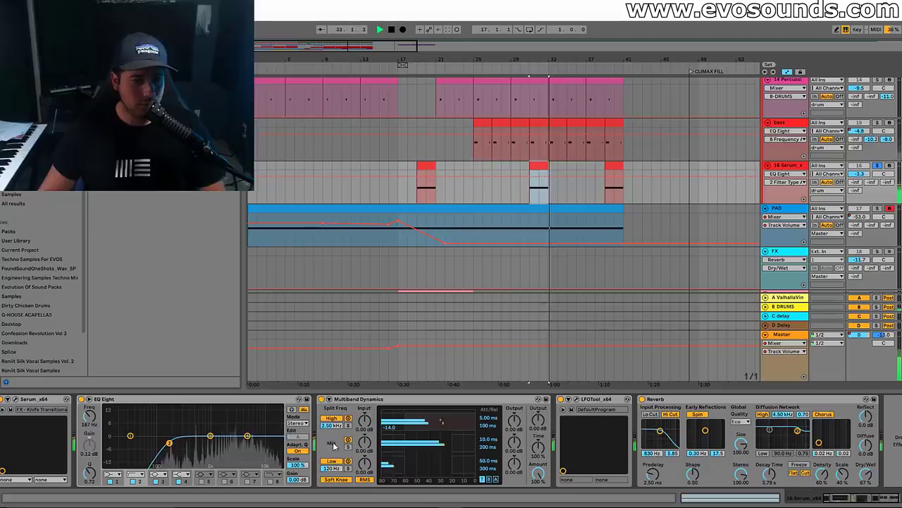
Lower EQ Eight's band 4 to about -3.1 dB at 6.96 kHz, and play the bar 31 clip with the full mix
left_click_drag(247, 436, 256, 443)
left_click_drag(442, 233, 451, 233)
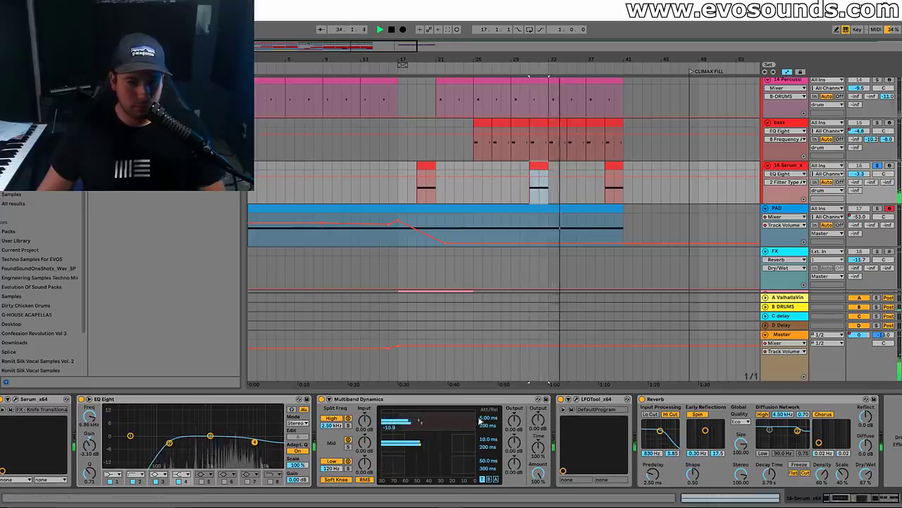
key("space")
key("space")
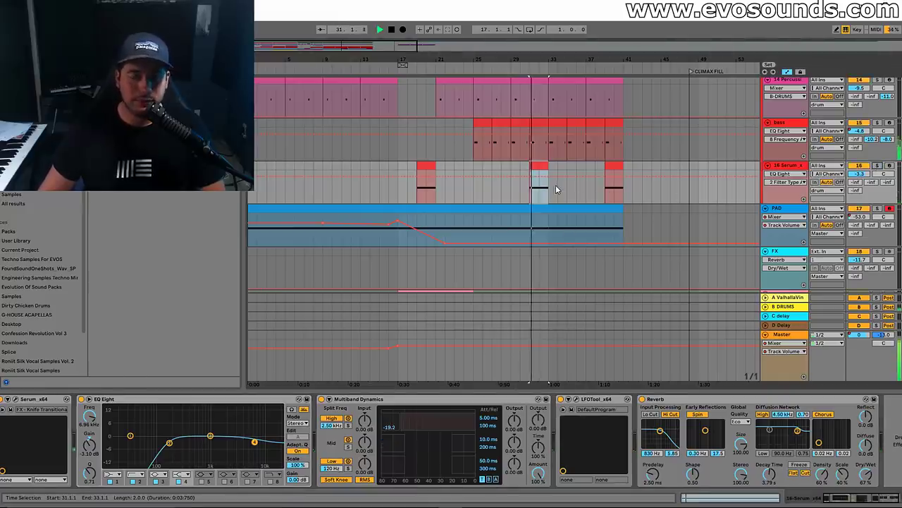
key("plus")
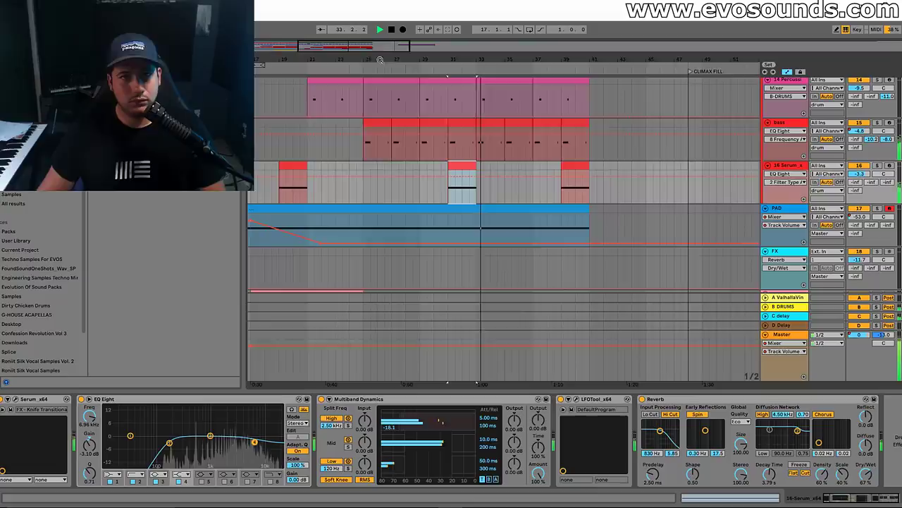
key("minus")
key("minus")
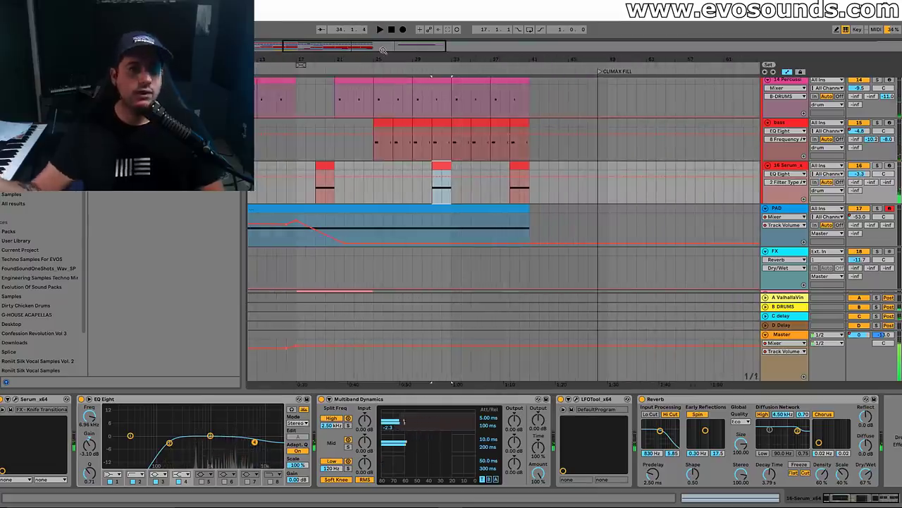
Locate the lead track's clip at bar 49, and play it
scroll(331, 233, "up", 3)
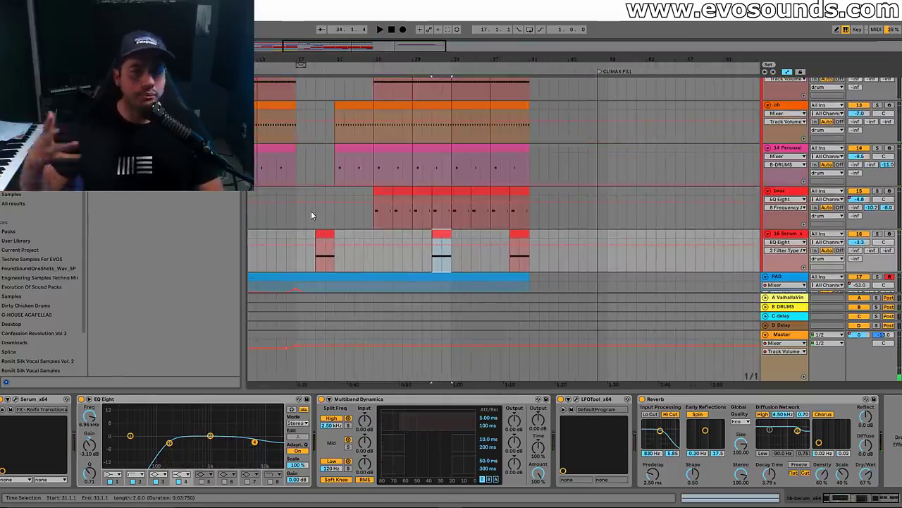
scroll(427, 235, "up", 7)
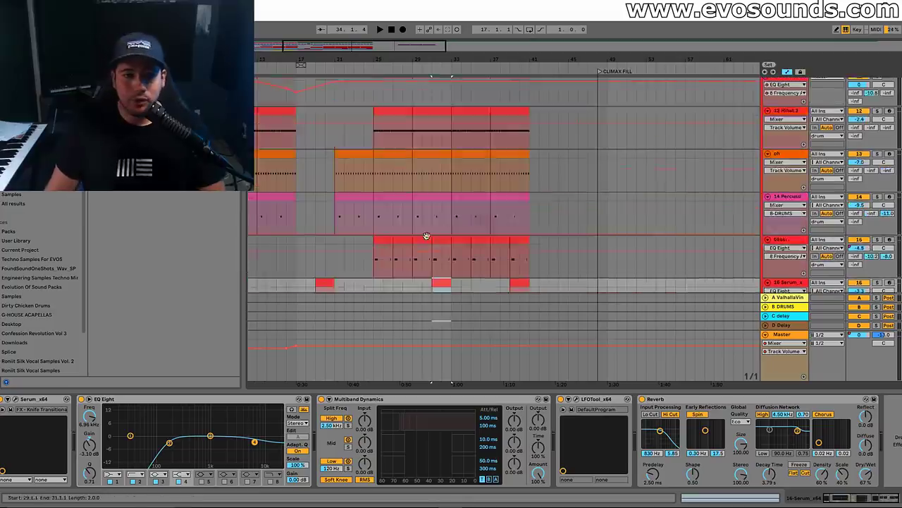
left_click(399, 170)
scroll(480, 194, "up", 5)
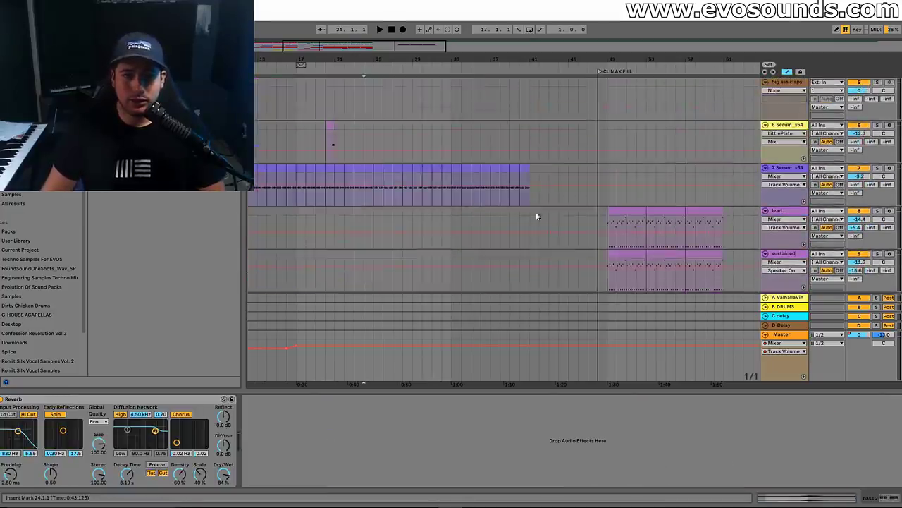
left_click(622, 172)
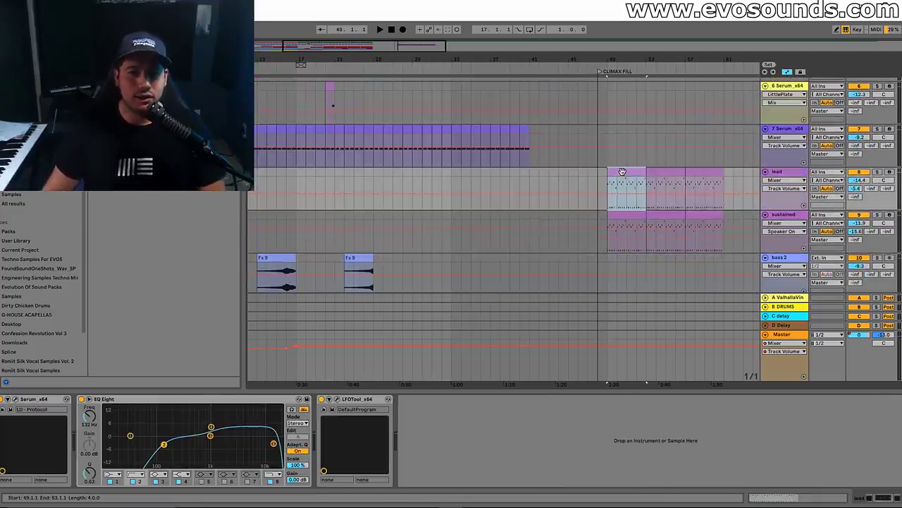
key("space")
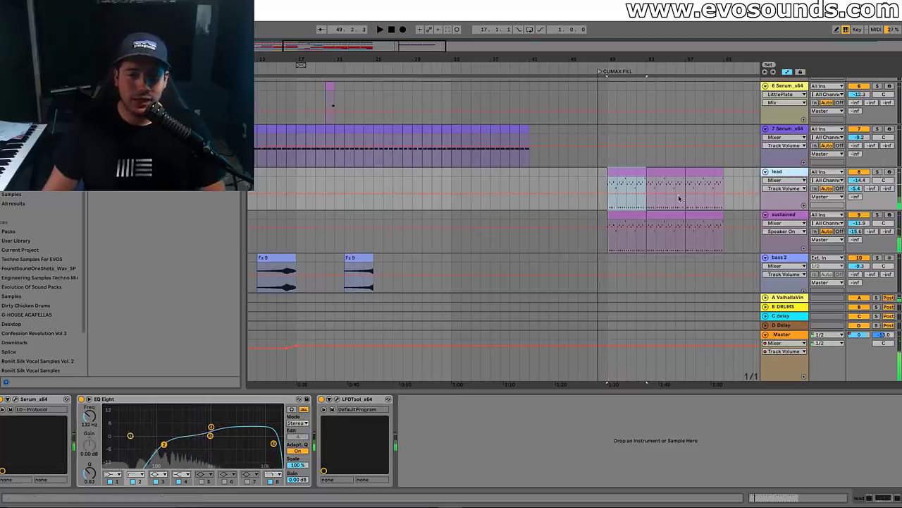
Open the lead track's Serum patch, and inspect envelope 1 and its modulation of the filter cutoff
left_click(9, 399)
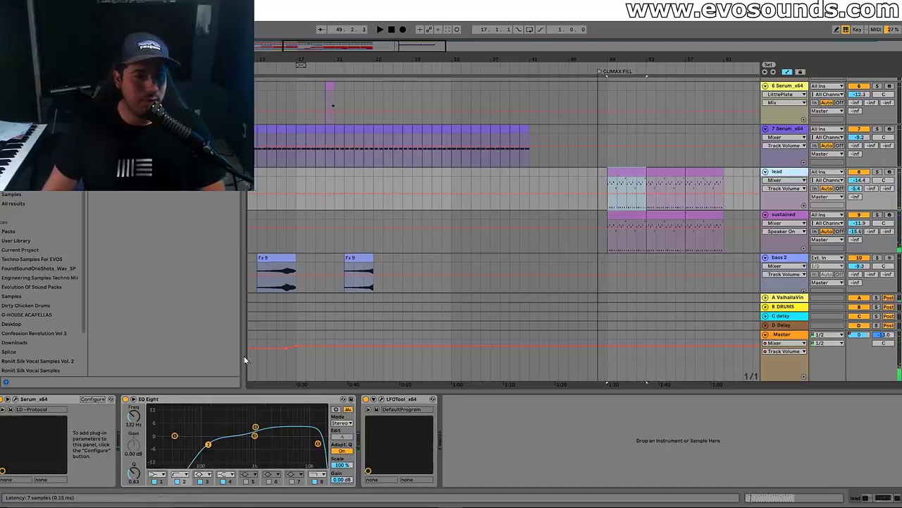
key("ctrl+alt+p")
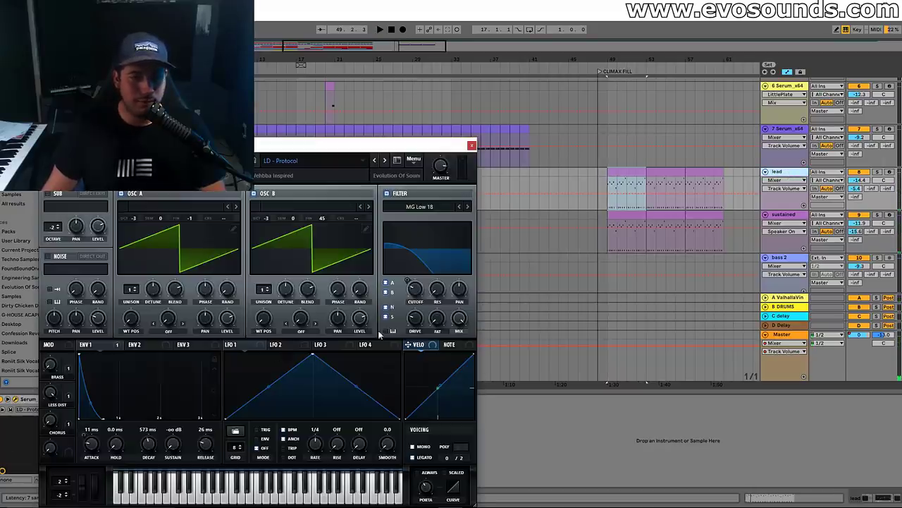
left_click(52, 394)
left_click(416, 289)
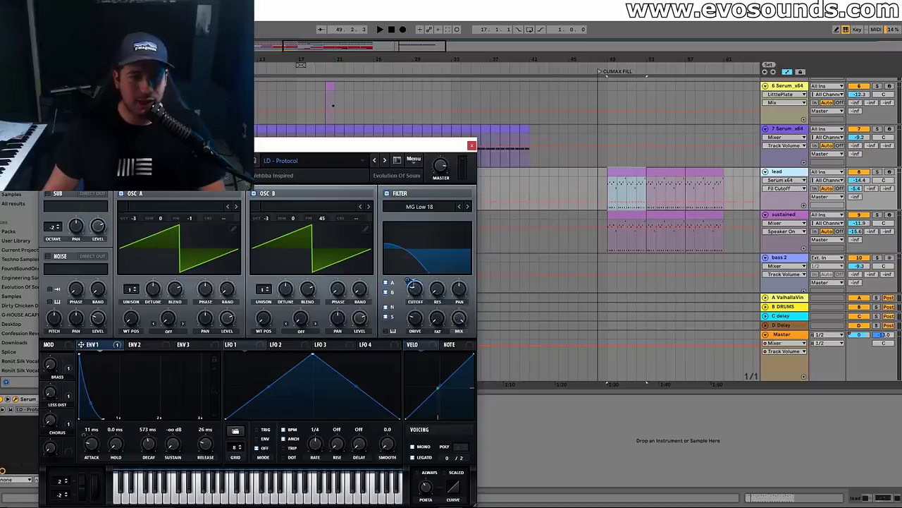
Delete the sustained track's clips from bar 49 to bar 61, and play the section without them
left_click(603, 225)
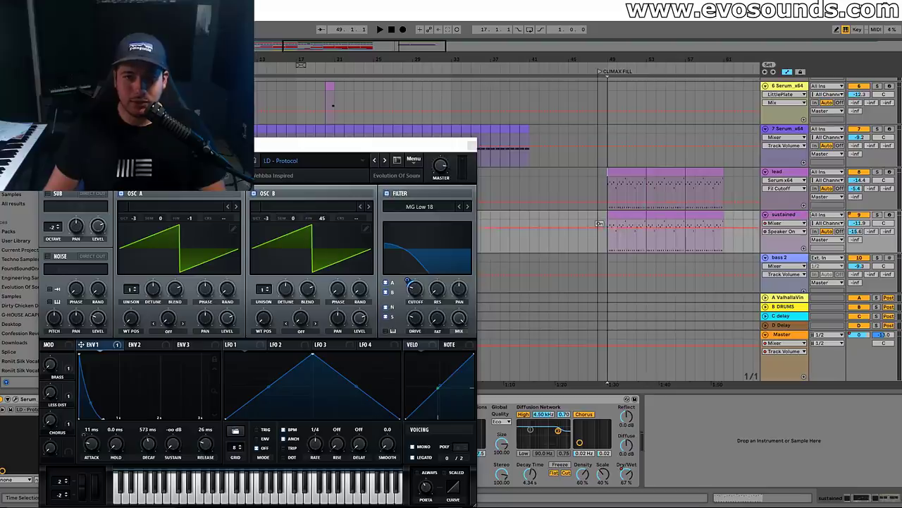
left_click_drag(602, 241, 729, 227)
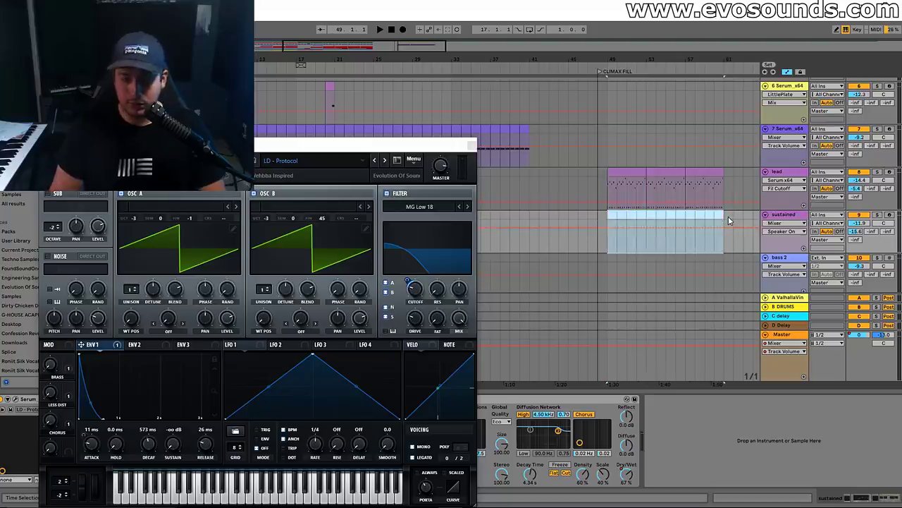
key("space")
left_click(470, 145)
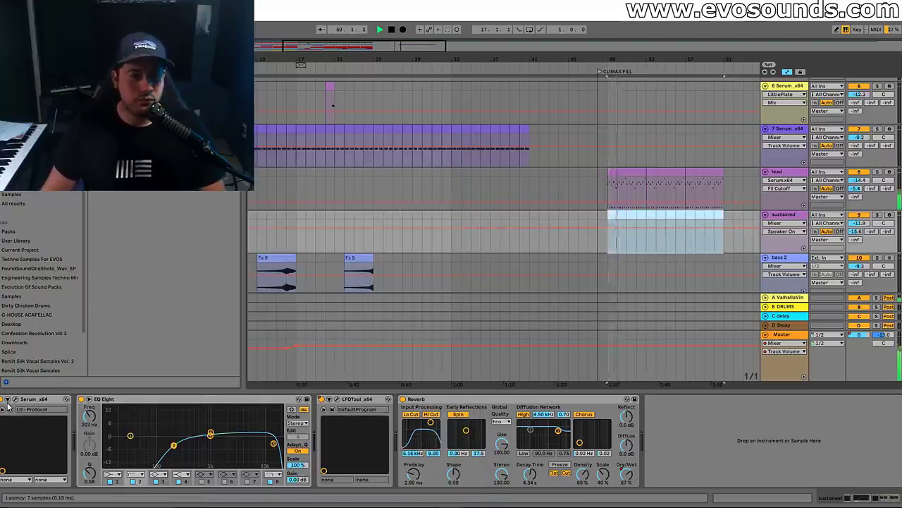
Raise the lead track's volume to -12.7 dB, and adjust envelope 1's amount on the lead's Serum filter cutoff during playback
key("ctrl+alt+p")
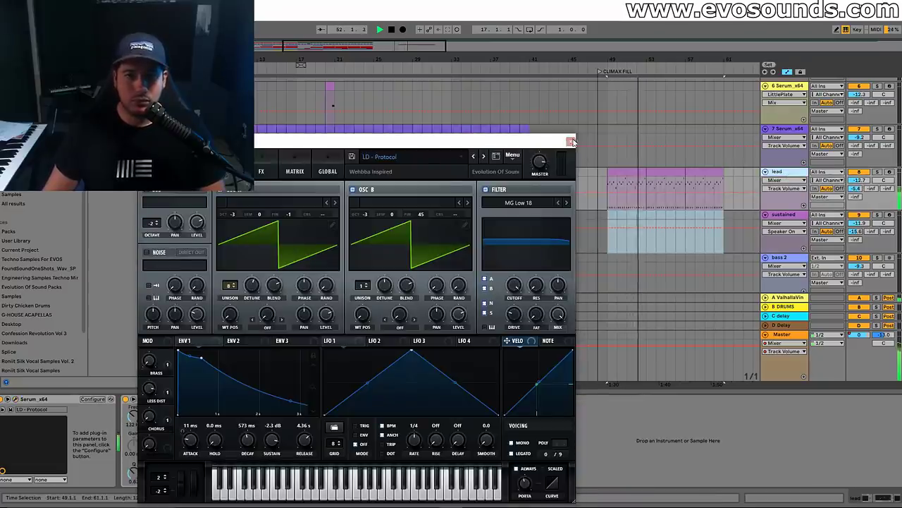
key("Up")
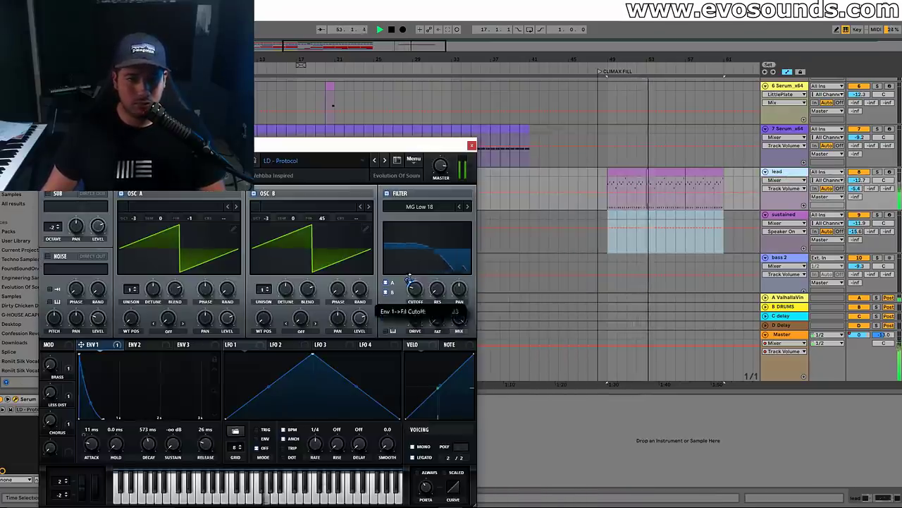
left_click(472, 145)
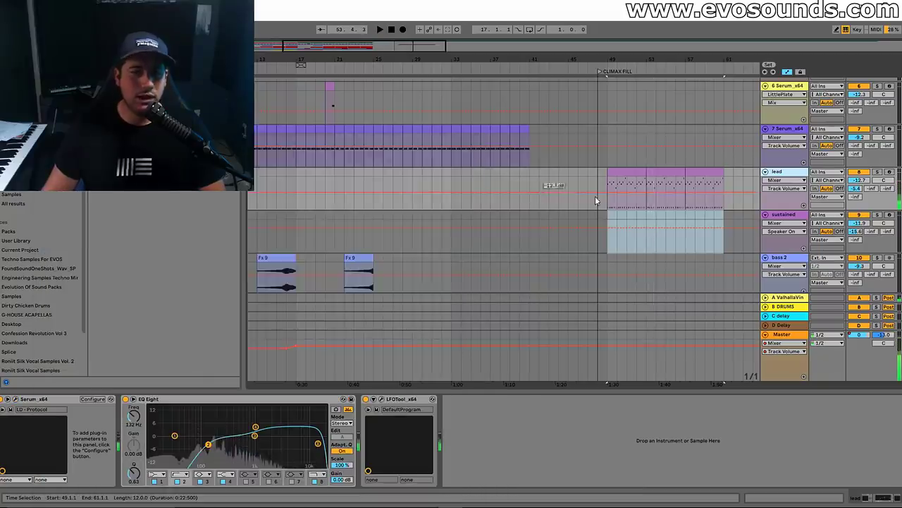
Copy the Fx 9 clip on the bass 2 track to bars 30 to 33, and play the transition into bar 33
scroll(597, 200, "up", 4)
scroll(434, 224, "down", 5)
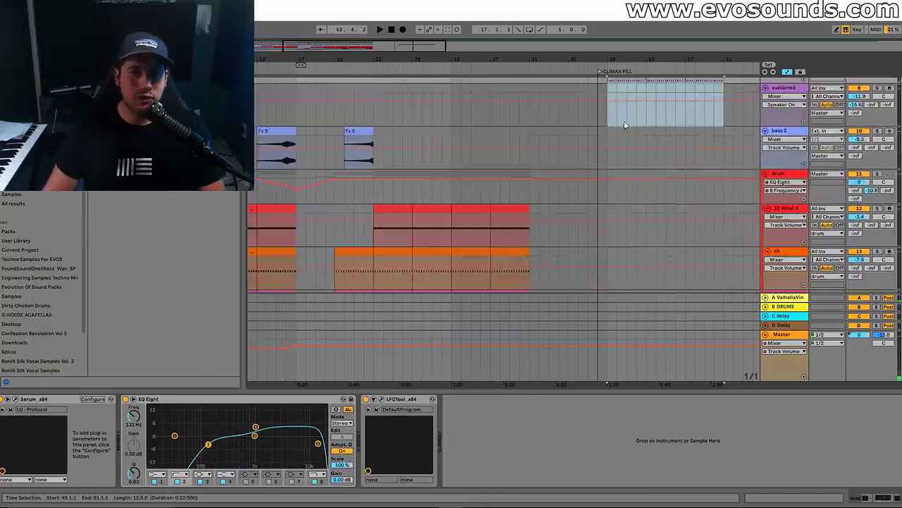
scroll(457, 176, "up", 3)
scroll(450, 149, "up", 3)
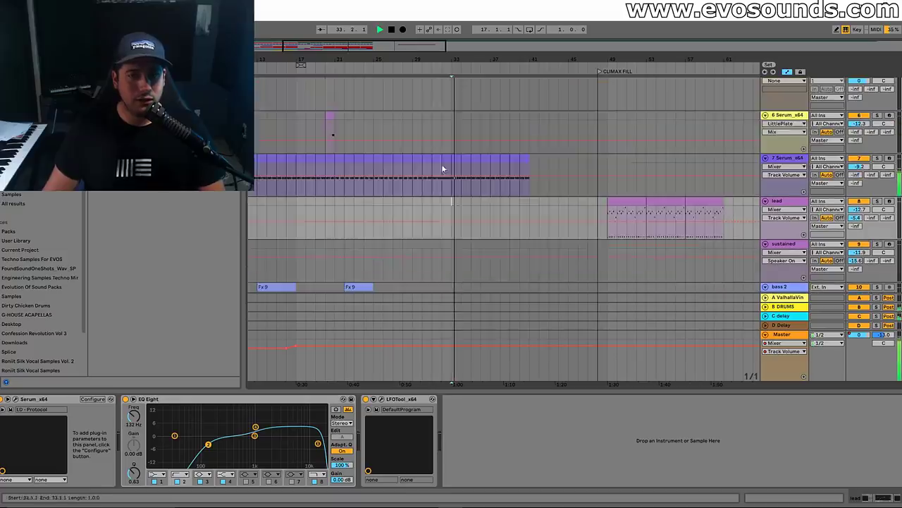
left_click(436, 201)
scroll(424, 217, "down", 5)
left_click(362, 192)
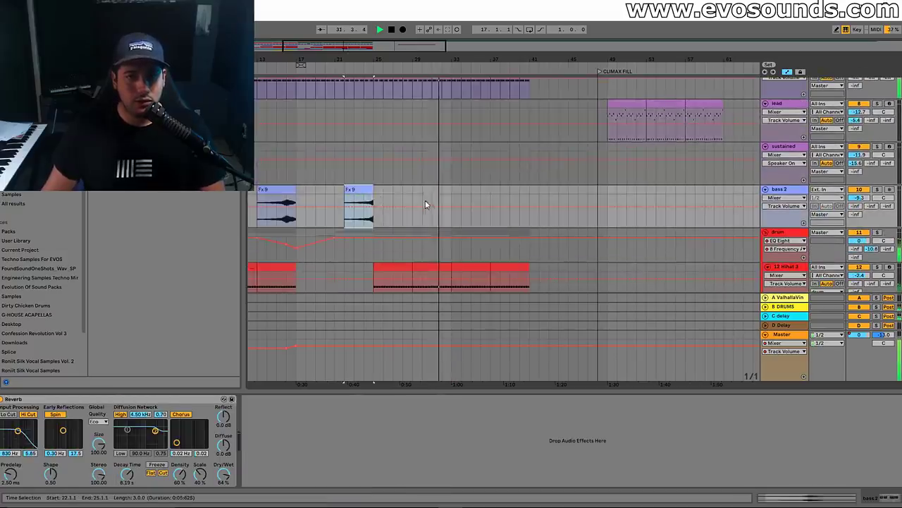
scroll(437, 196, "down", 5)
left_click(450, 197)
scroll(452, 190, "up", 5)
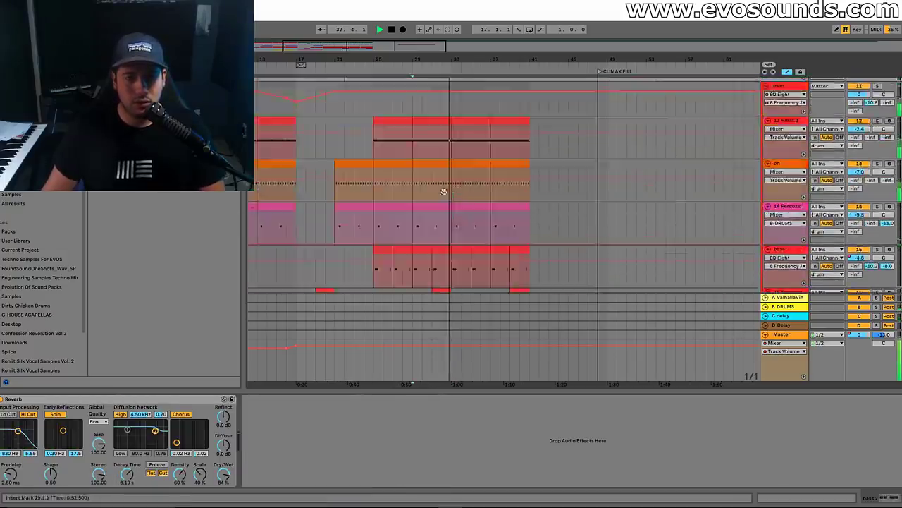
left_click(444, 173)
left_click(441, 162)
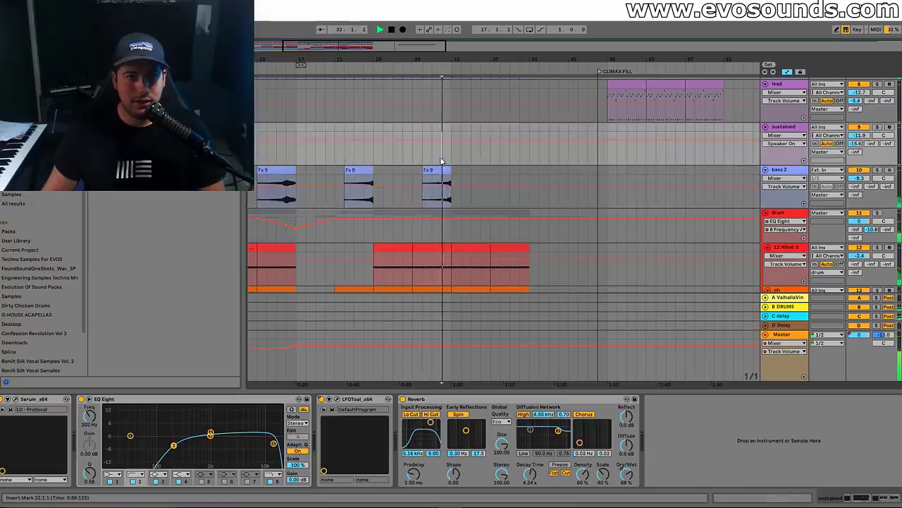
Create an empty eight-bar MIDI clip on the lead track from bar 33 to bar 41, and enlarge the note editor
scroll(596, 159, "up", 2)
left_click_drag(532, 151, 447, 143)
key("ctrl+shift+m")
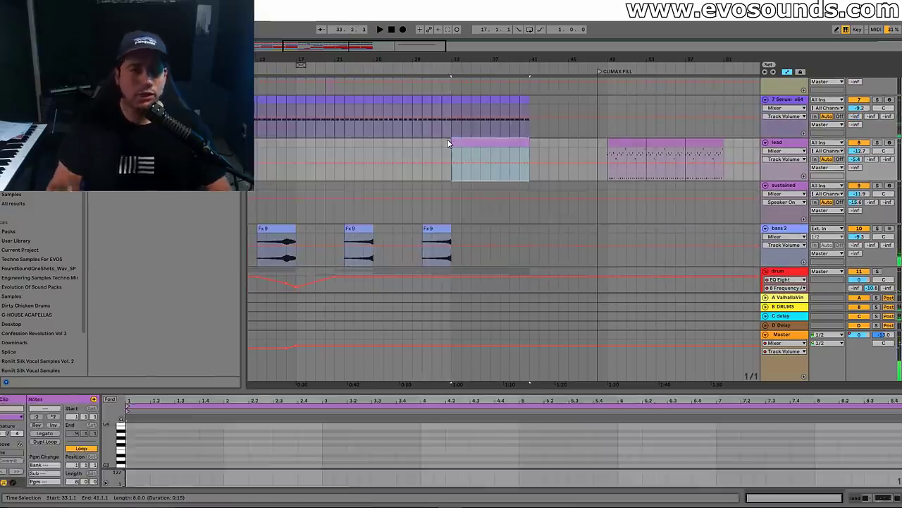
left_click_drag(336, 387, 376, 319)
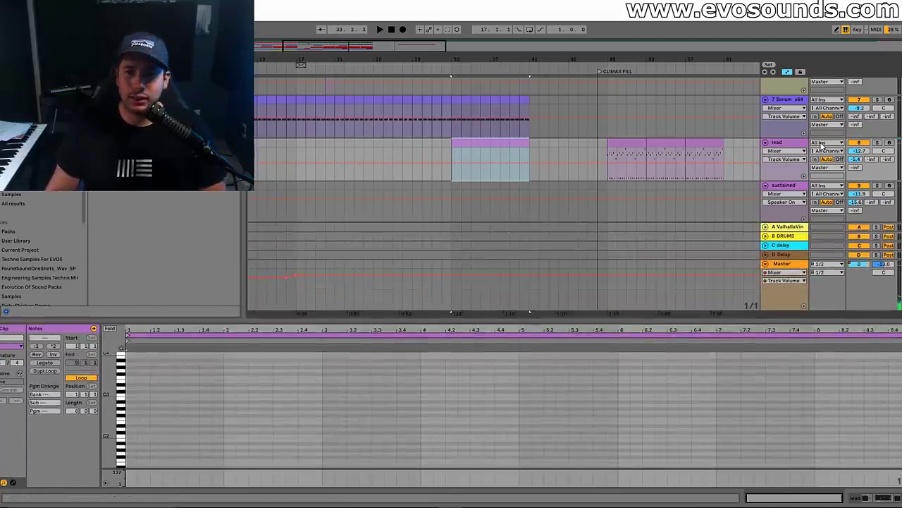
scroll(472, 177, "down", 1)
scroll(470, 141, "up", 1)
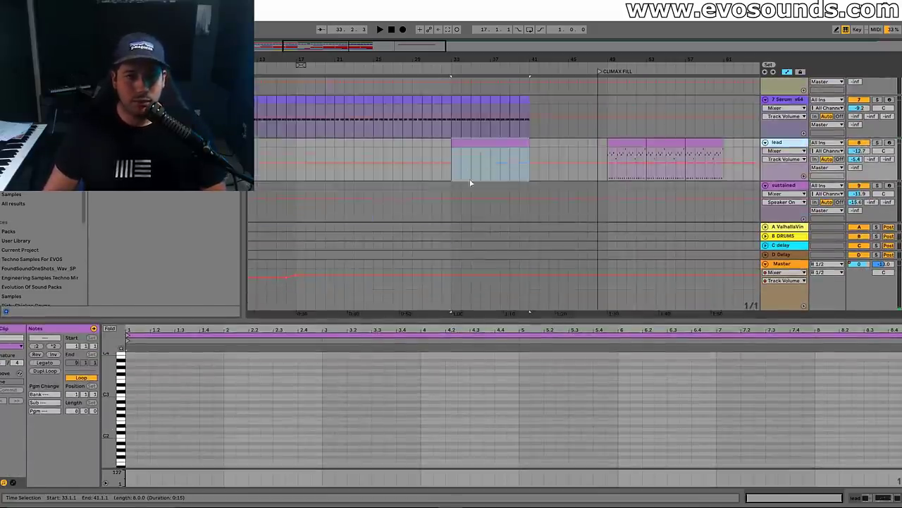
Check the notes of the 7 Serum clip at bar 33, and arm the lead track with its new clip selected
left_click(455, 99)
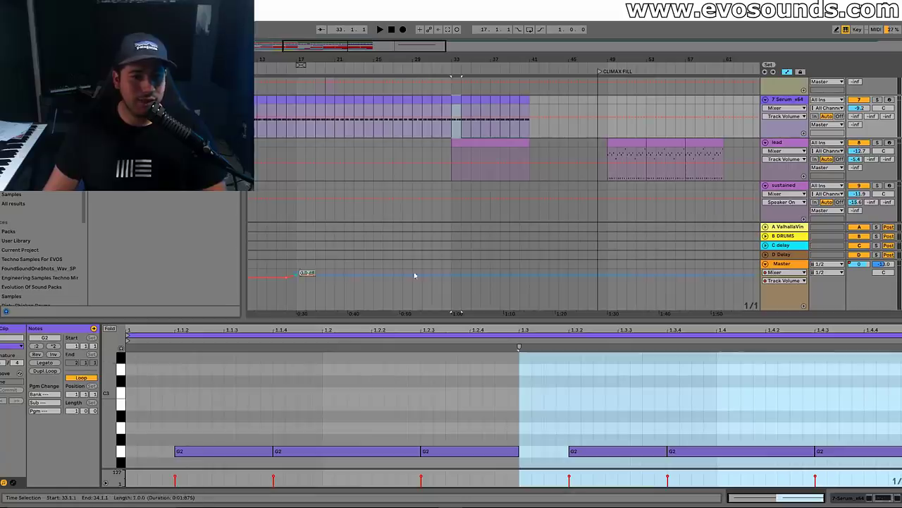
scroll(472, 141, "down", 1)
left_click(471, 133)
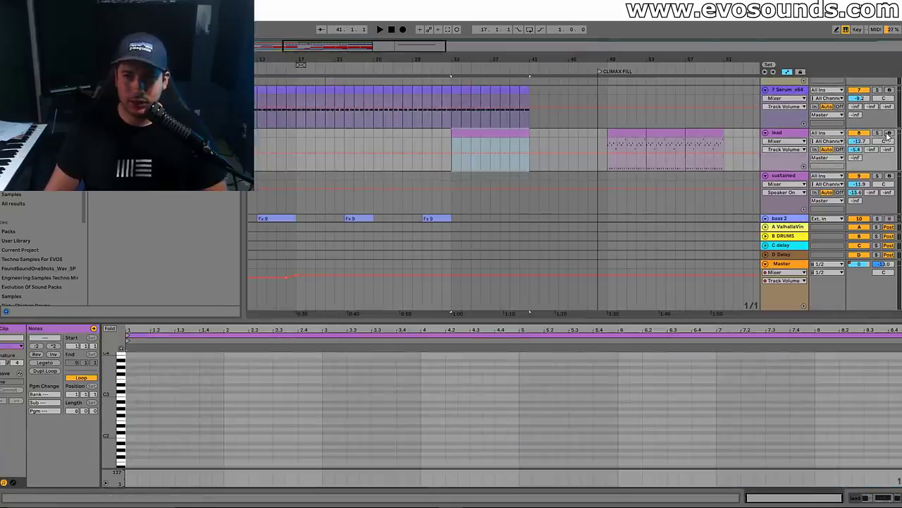
left_click(889, 134)
Enter one bar of repeated eighth-note G4 notes in the new lead clip, and duplicate them into its second bar
scroll(116, 384, "up", 10)
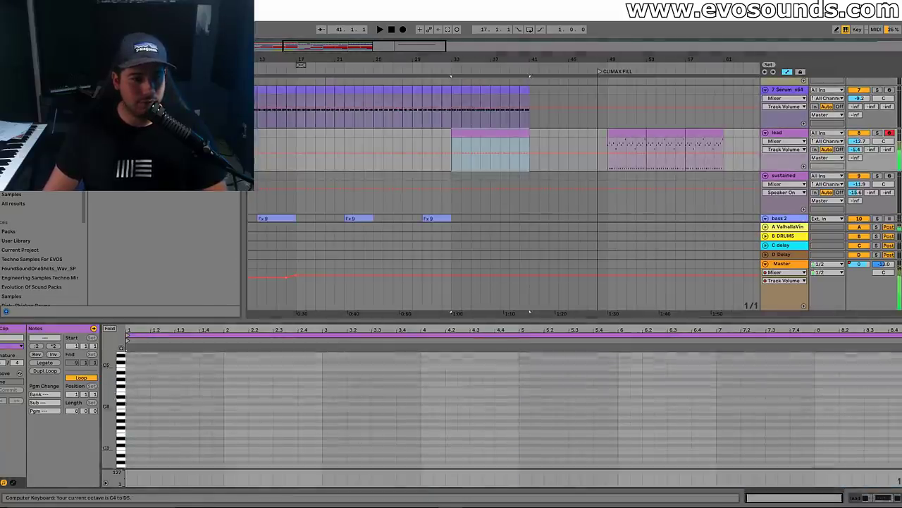
left_click(136, 419)
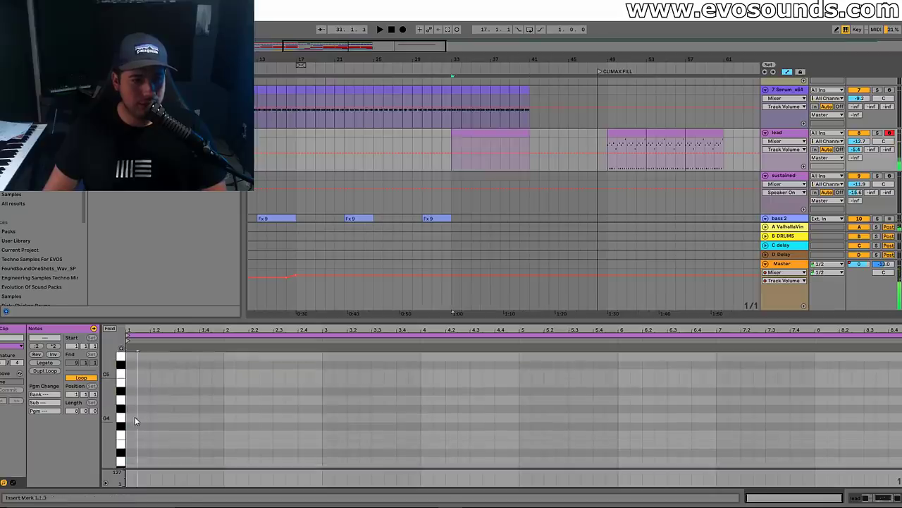
key("ctrl+a")
key("ctrl+d")
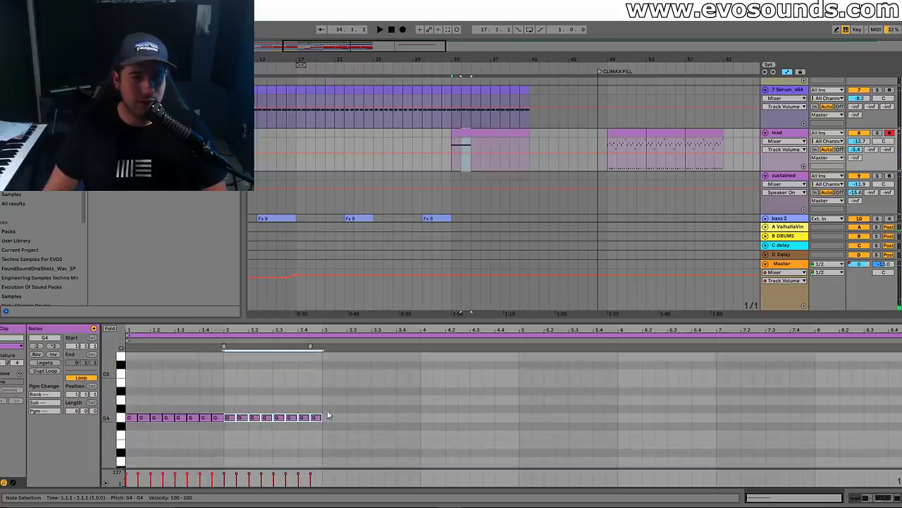
Check the lead track's LFOTool plug-in, and lower the lead volume to -15.7 dB while playing from bar 33
key("shift+Tab")
left_click(385, 409)
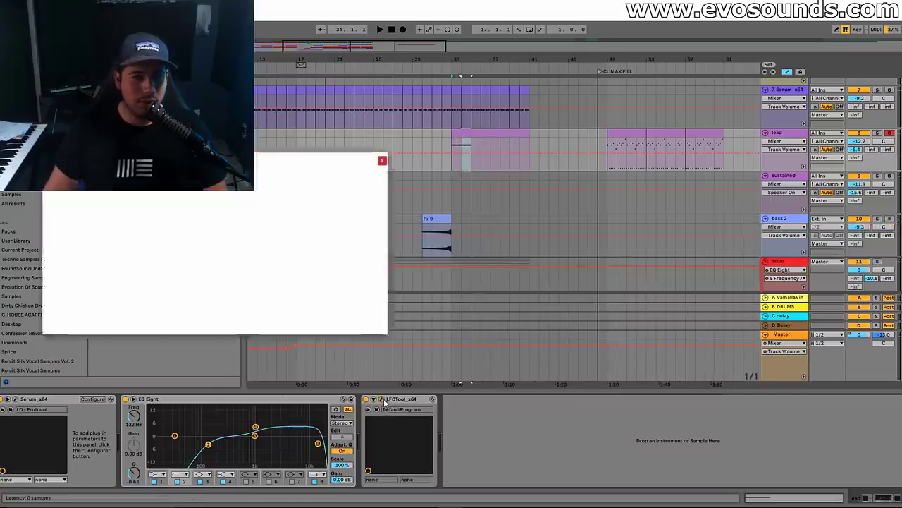
left_click(381, 161)
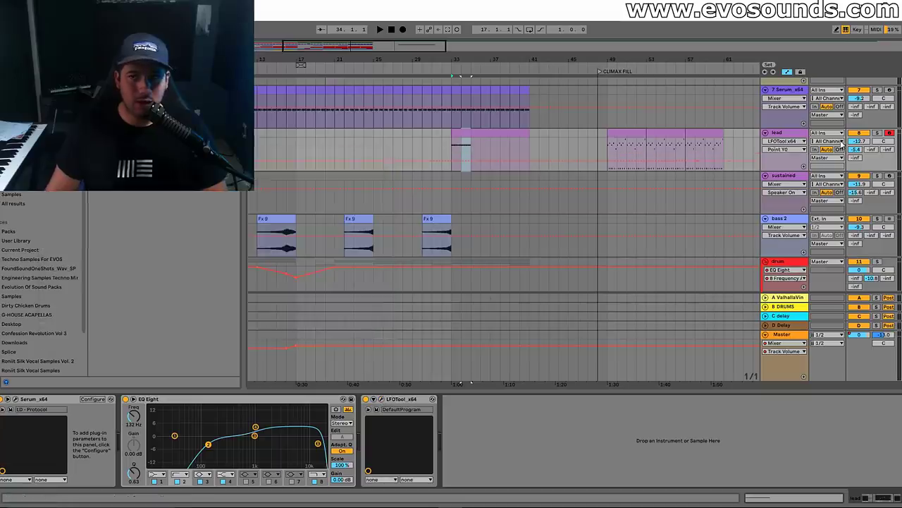
key("space")
scroll(505, 161, "up", 1)
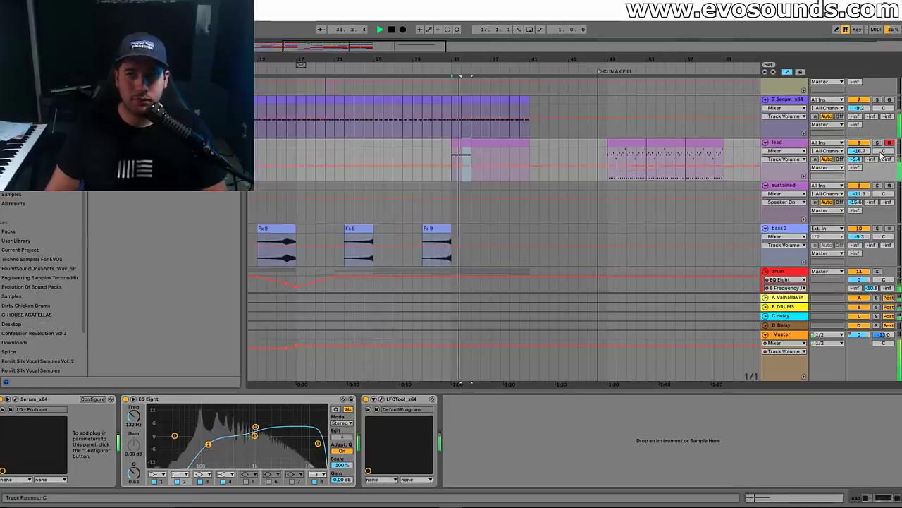
left_click(444, 155)
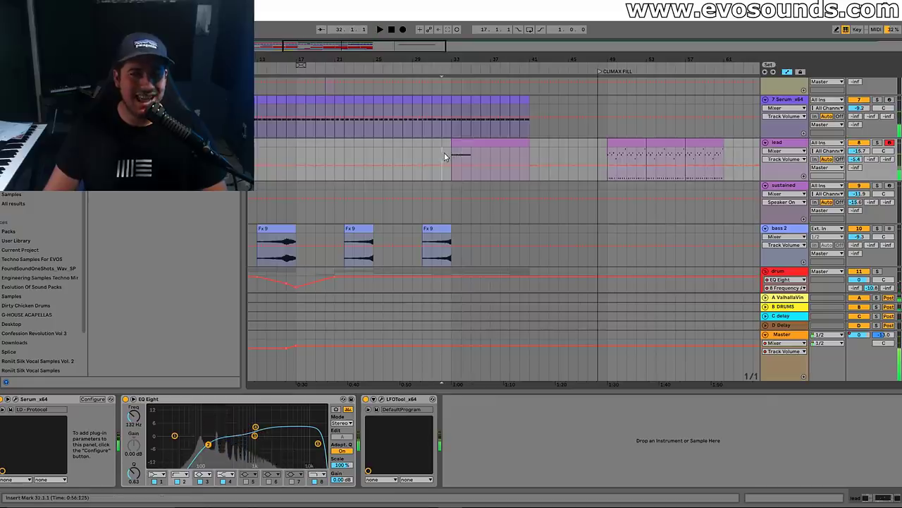
Fill the first two bars of the bar 33 lead clip with sixteenth notes raised an octave to G4, and play them
double_click(470, 141)
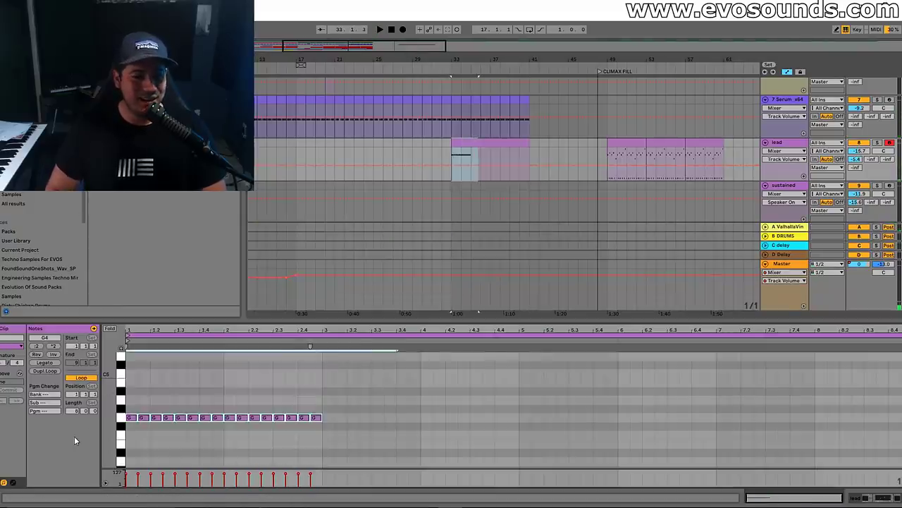
key("ctrl+d")
key("ctrl+d")
key("ctrl+d")
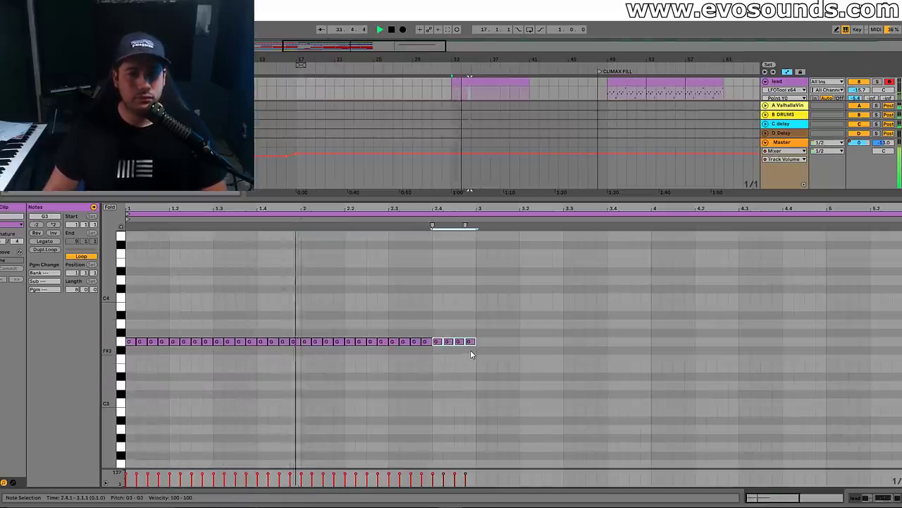
left_click_drag(471, 373, 172, 310)
key("ctrl+a")
key("shift+Up")
key("space")
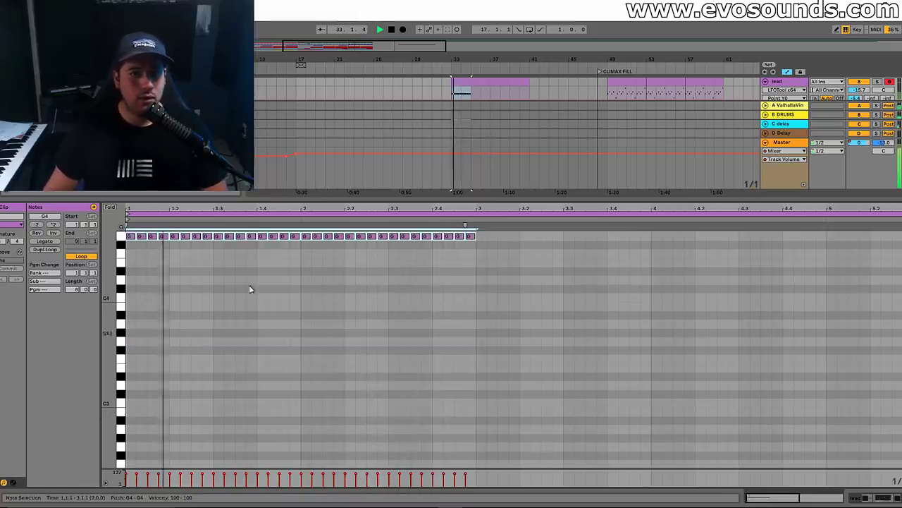
Return to the full arrangement, play the lead part around bar 33, and delete the trial lead clips before bar 49
left_click_drag(424, 199, 358, 476)
scroll(691, 230, "up", 1)
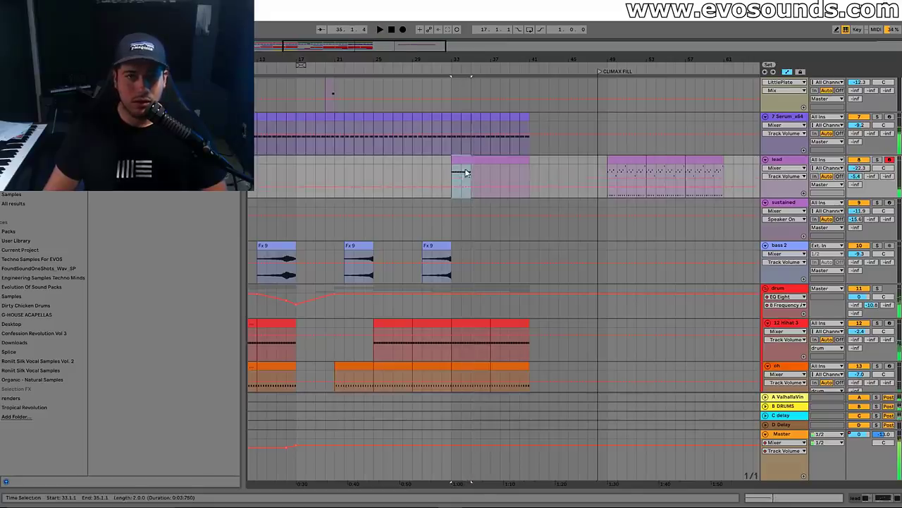
key("space")
key("plus")
scroll(443, 210, "up", 2)
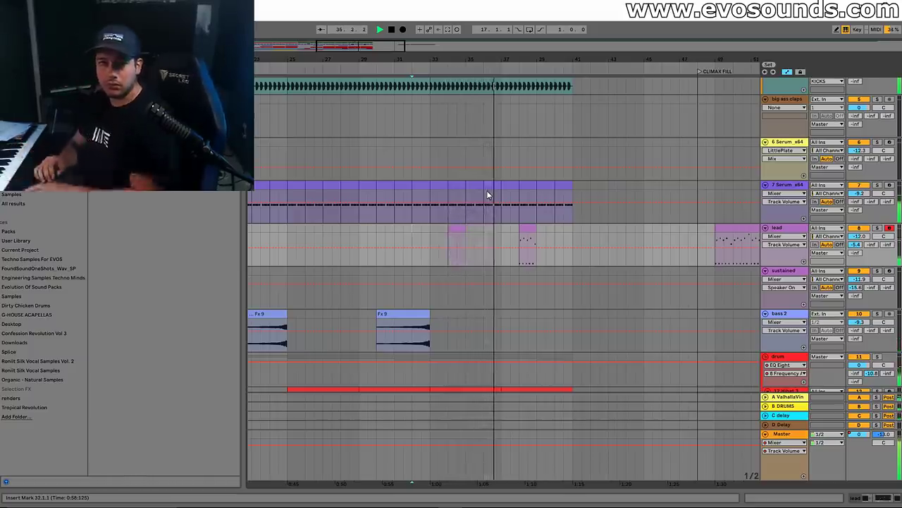
left_click(456, 231)
left_click(414, 237)
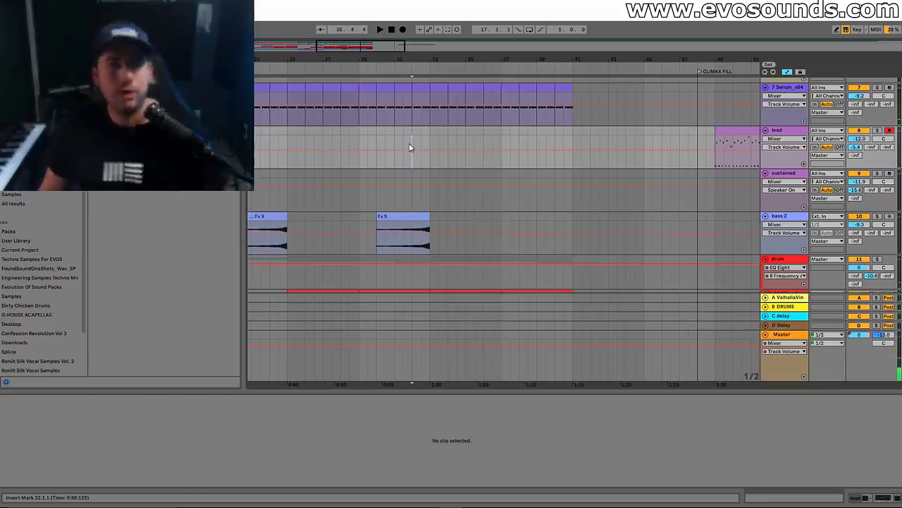
Copy the first bar of the lead clip at bar 49 to bar 34, and shorten the copy to half a bar
left_click(720, 143)
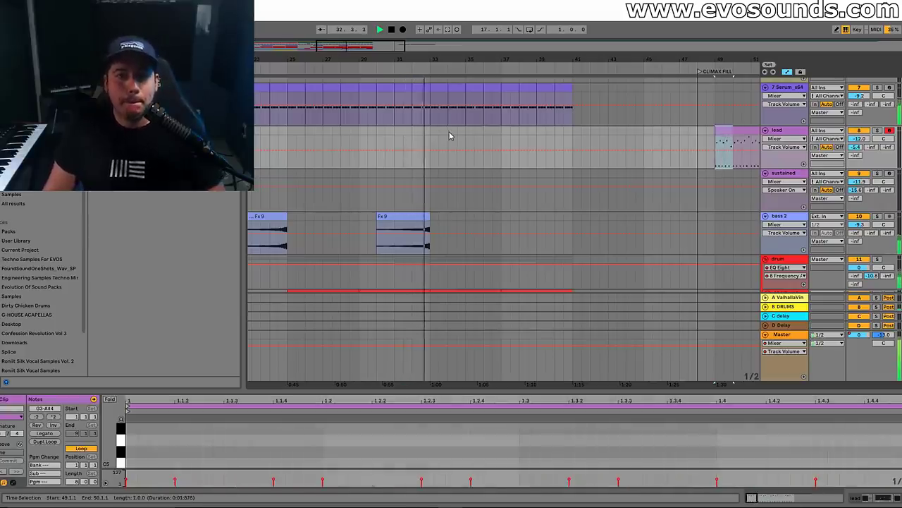
left_click(454, 135)
key("ctrl+v")
key("plus")
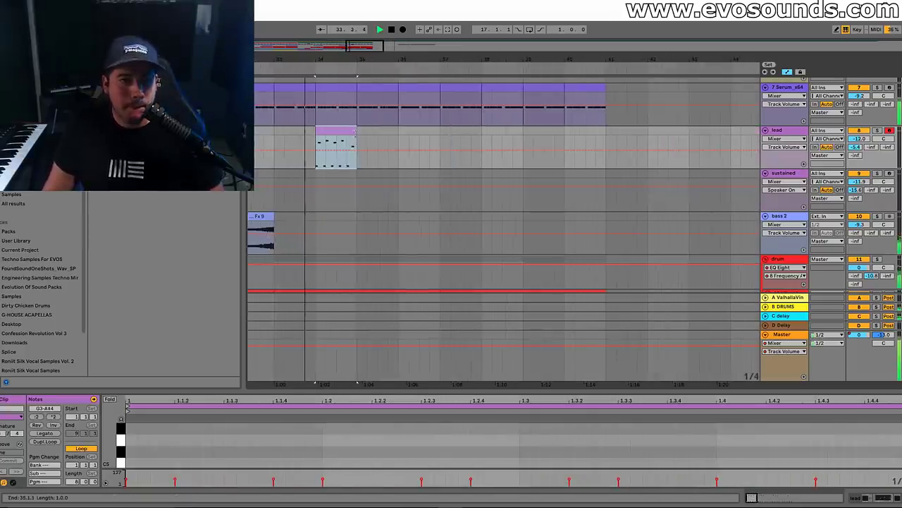
left_click_drag(355, 130, 336, 130)
key("minus")
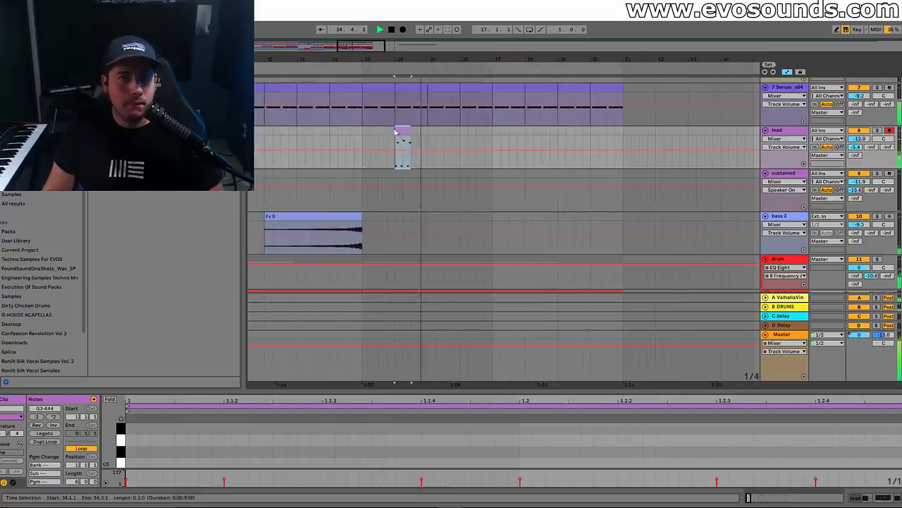
key("plus")
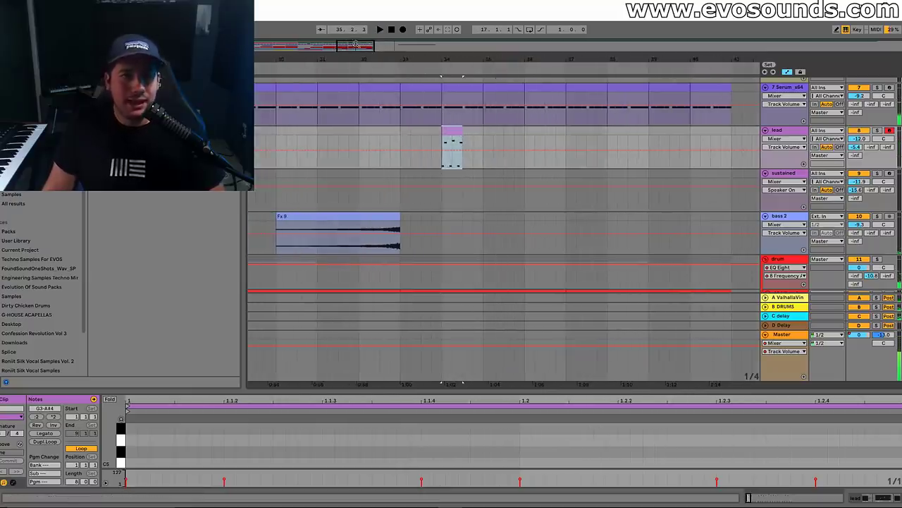
Trim the lead clip at bar 34 to about one and a half beats, and play the arrangement from bar 32
left_click_drag(355, 44, 377, 58)
left_click_drag(447, 131, 437, 137)
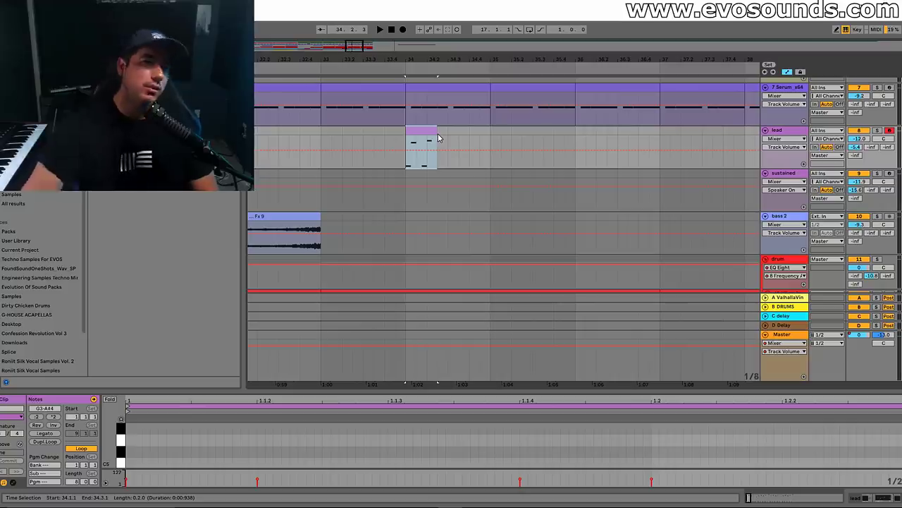
key("minus")
left_click(297, 144)
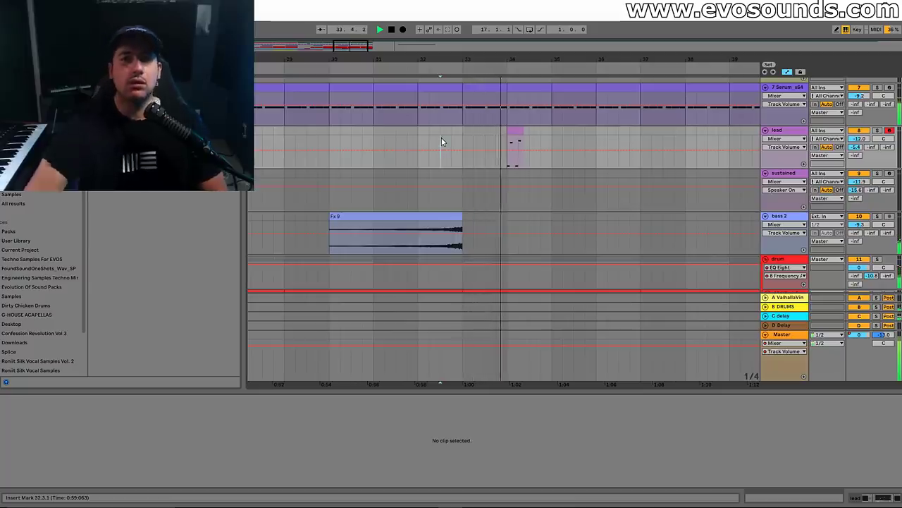
key("minus")
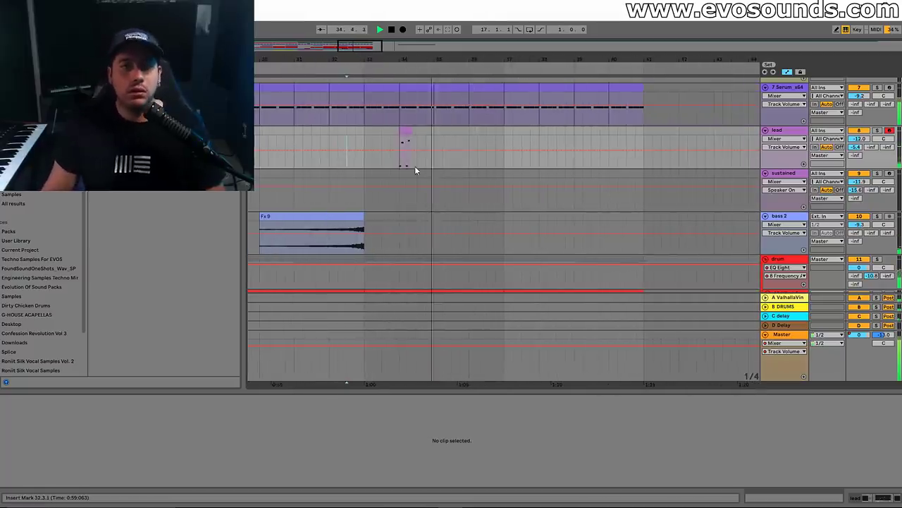
Duplicate the two-bar lead section from bars 33 to 35 three times so the phrase repeats up to bar 41
left_click_drag(438, 144, 366, 130)
key("ctrl+d")
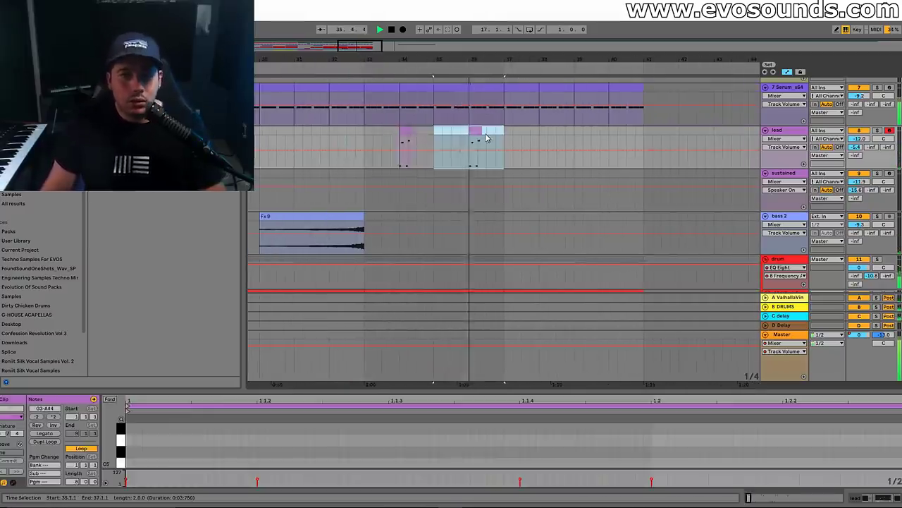
key("ctrl+d")
key("ctrl+d")
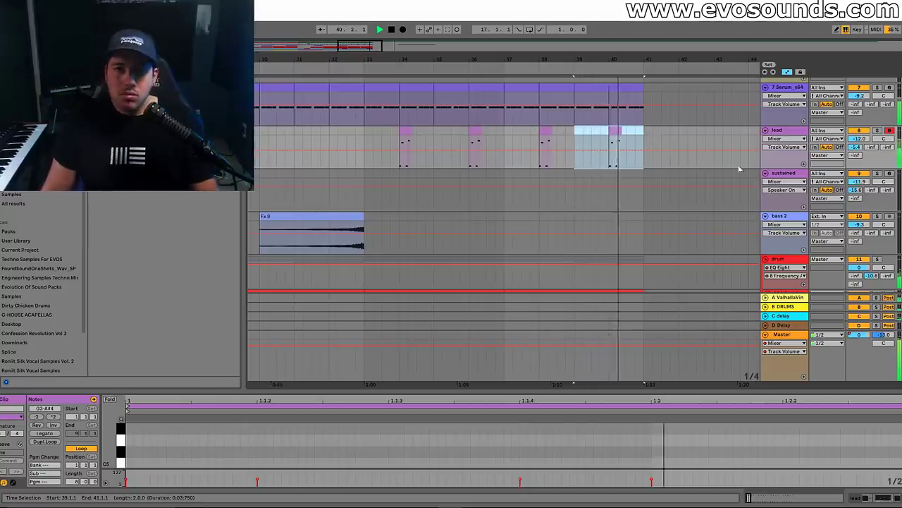
left_click(789, 132)
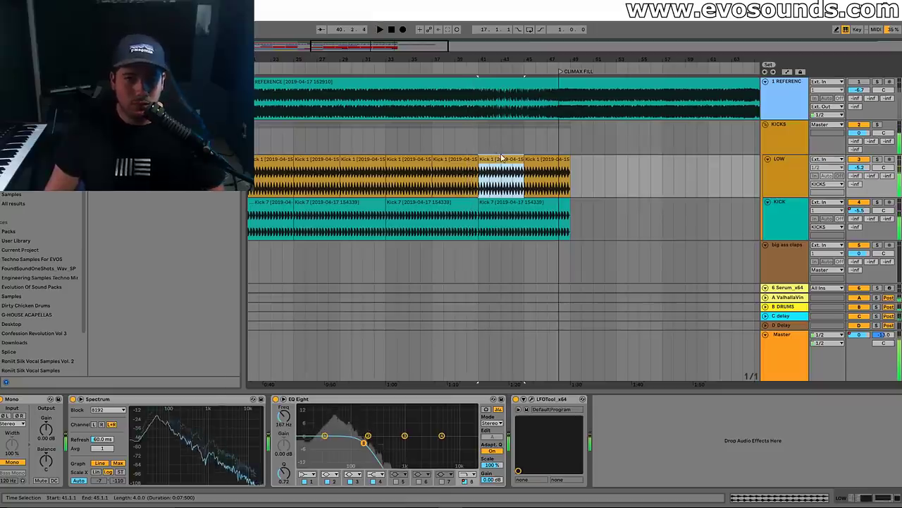
Delete the two Kick 1 clips on the LOW track between bars 41 and 49
key("Delete")
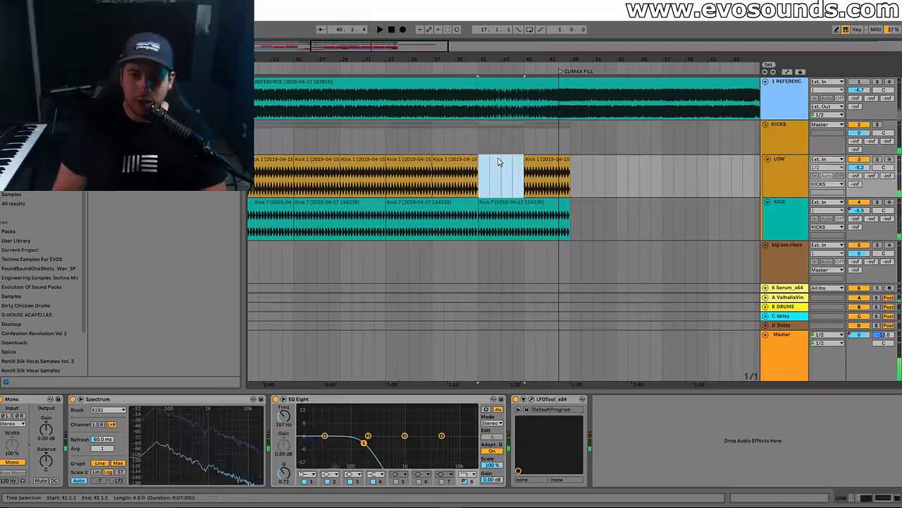
left_click(536, 161)
key("Delete")
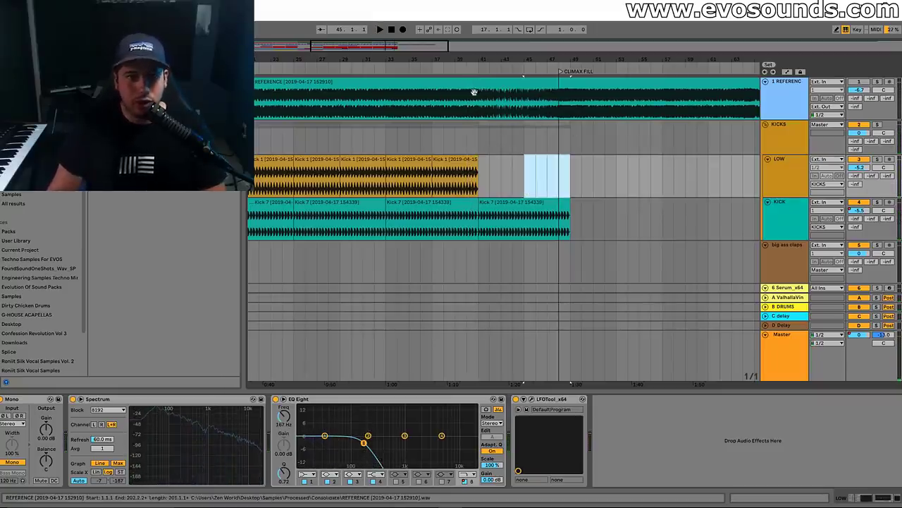
Play the arrangement from bar 40, and look over the kick, Serum and lead tracks up to bar 49
left_click_drag(423, 54, 437, 115)
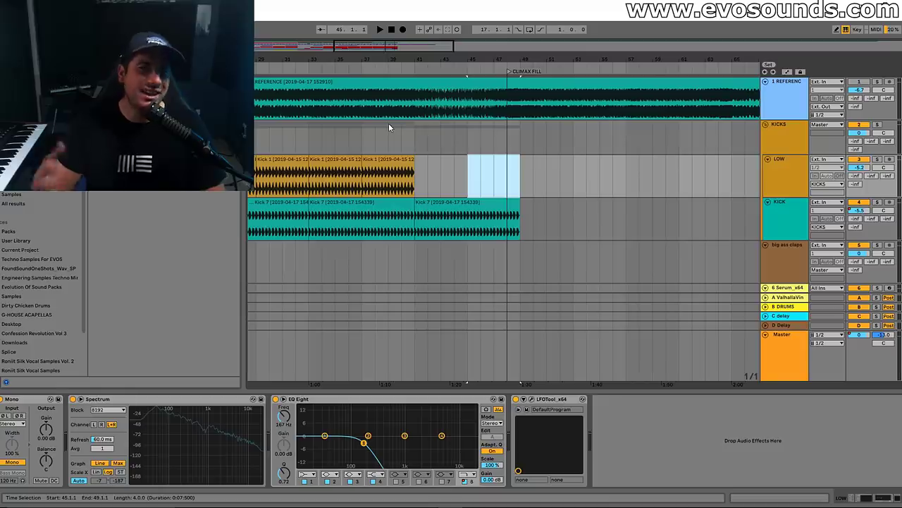
left_click(406, 137)
key("space")
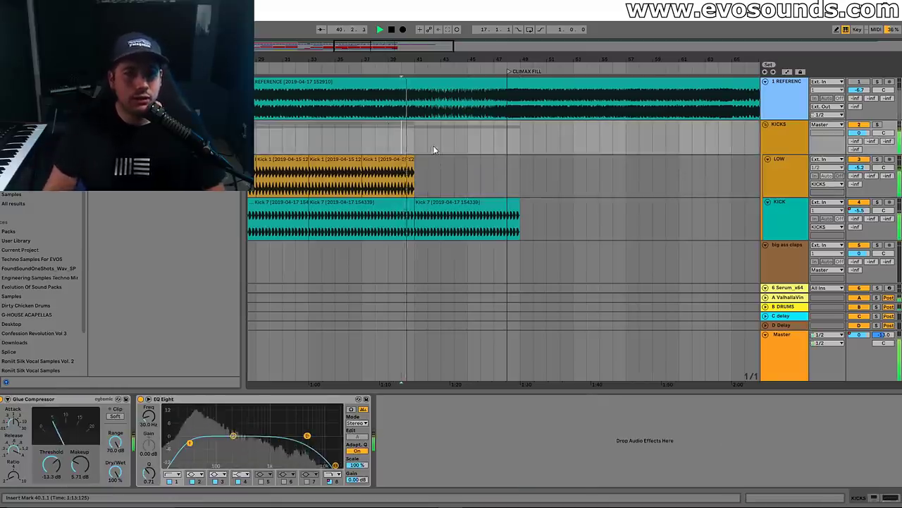
scroll(438, 156, "down", 3)
scroll(438, 156, "up", 2)
left_click(476, 185)
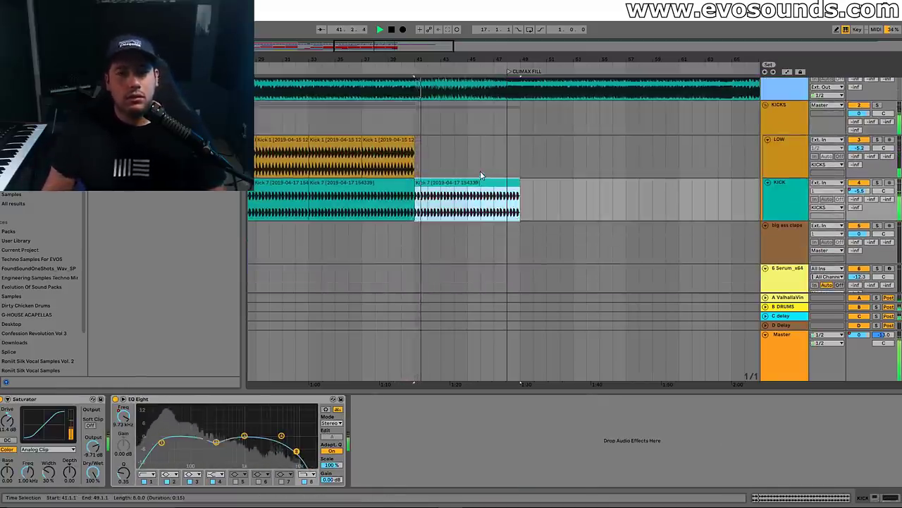
scroll(478, 168, "down", 5)
scroll(471, 154, "up", 3)
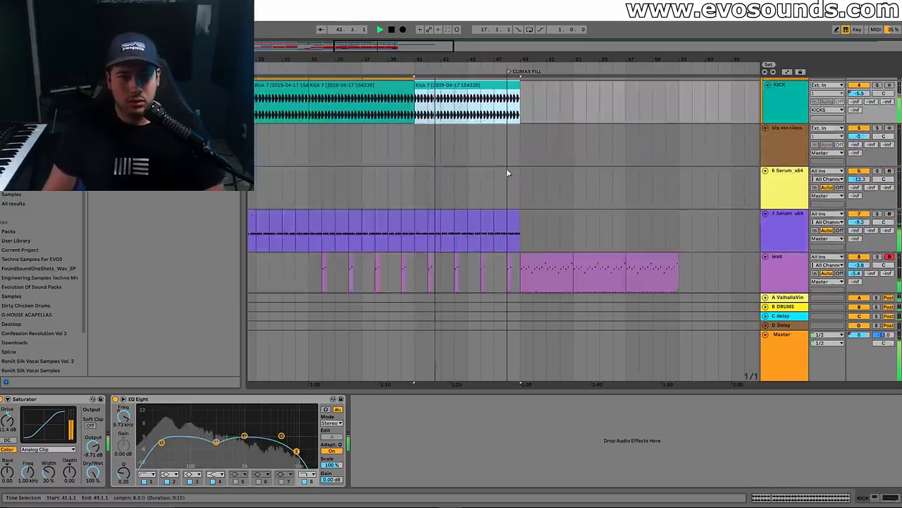
scroll(507, 173, "up", 4)
scroll(508, 173, "down", 3)
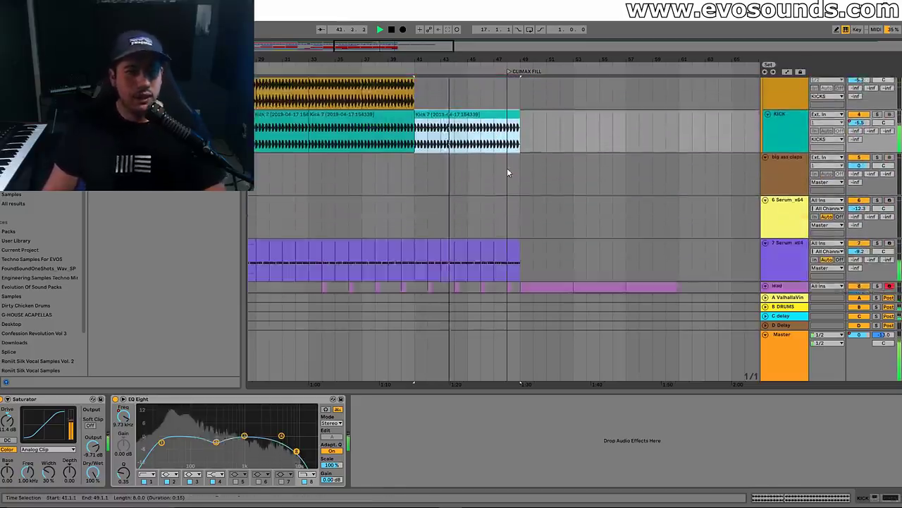
scroll(507, 169, "down", 2)
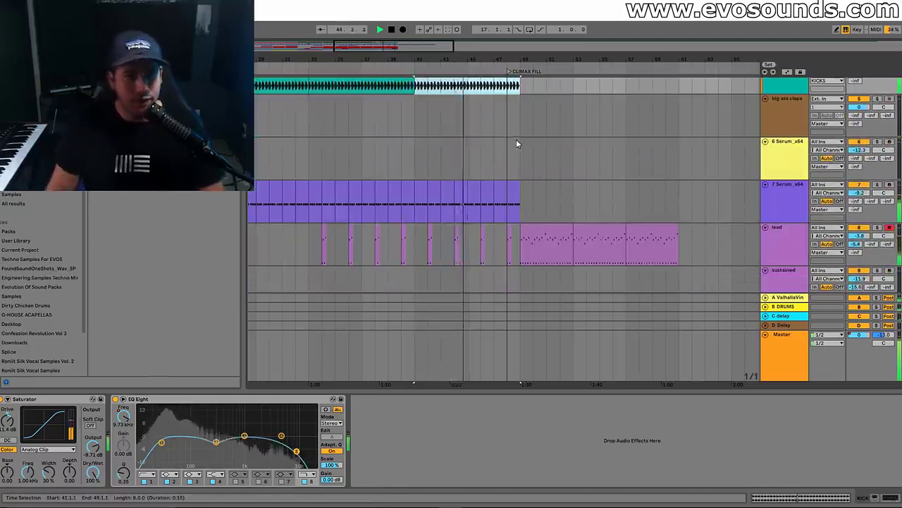
Shorten the last Kick 7 clip on the KICK track so it ends at the CLIMAX FILL marker at bar 48
left_click(514, 142)
scroll(521, 162, "up", 3)
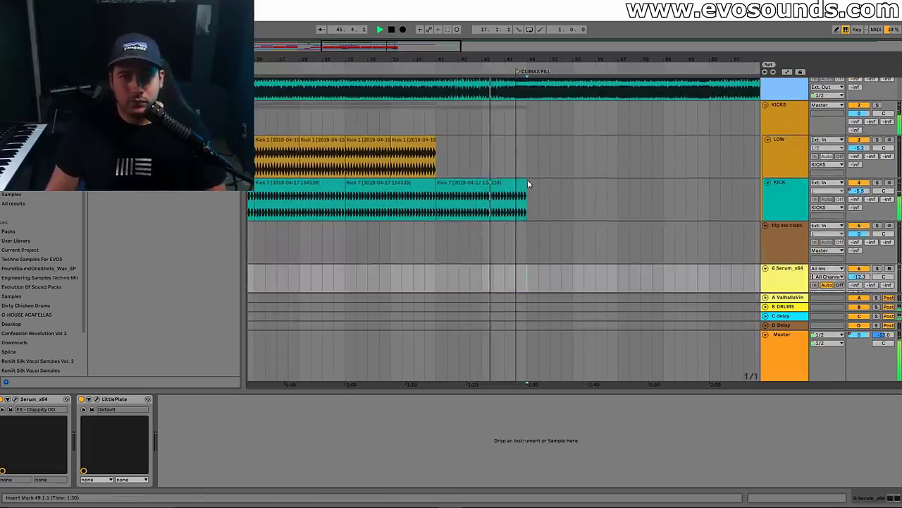
left_click(525, 185)
left_click_drag(526, 185, 437, 185)
Extend the short lead clip at bar 48 to a full bar, and check the lead track's Serum plug-in
scroll(535, 191, "down", 4)
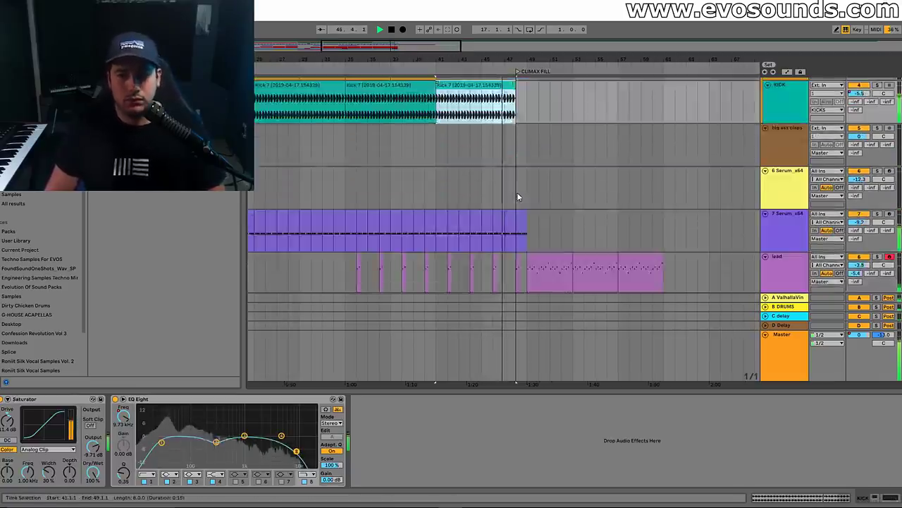
left_click(521, 185)
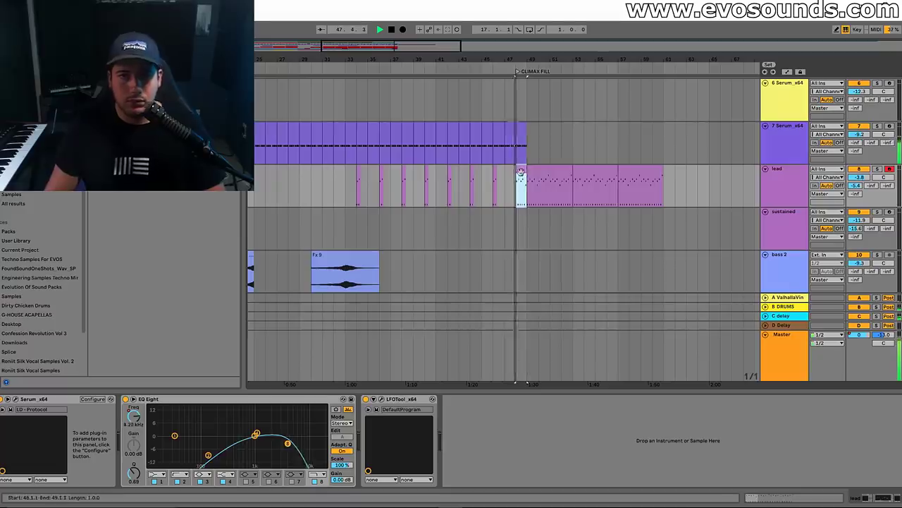
left_click(771, 183)
left_click(16, 399)
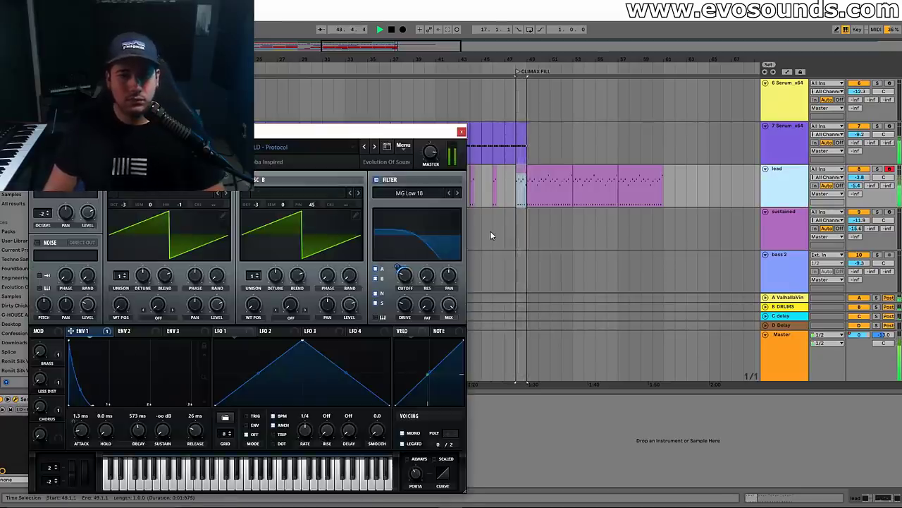
left_click(462, 83)
Copy the Kick 1 and Kick 7 clips from bars 33 to 41 to bars 49 to 57 on the LOW and KICK tracks
scroll(529, 197, "up", 3)
scroll(532, 221, "up", 3)
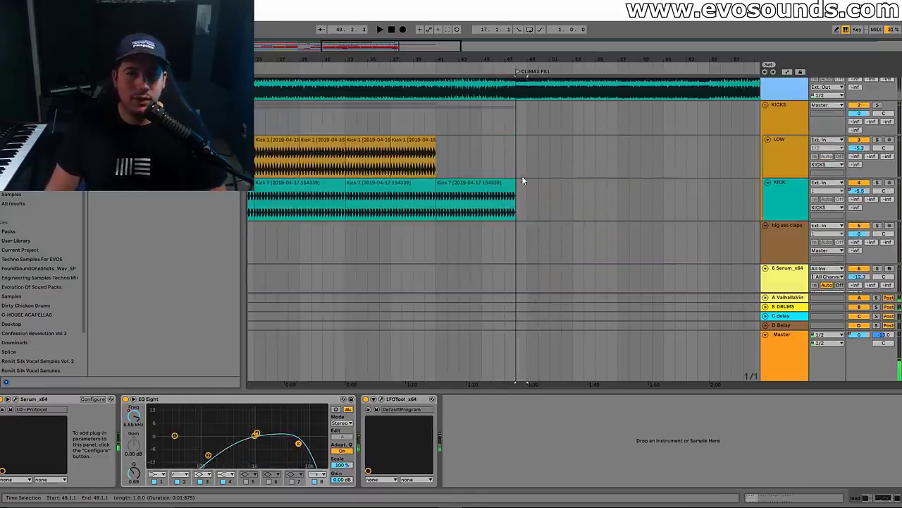
left_click(521, 148)
left_click(322, 140)
left_click_drag(346, 173, 436, 206)
key("ctrl+c")
left_click(528, 164)
key("ctrl+v")
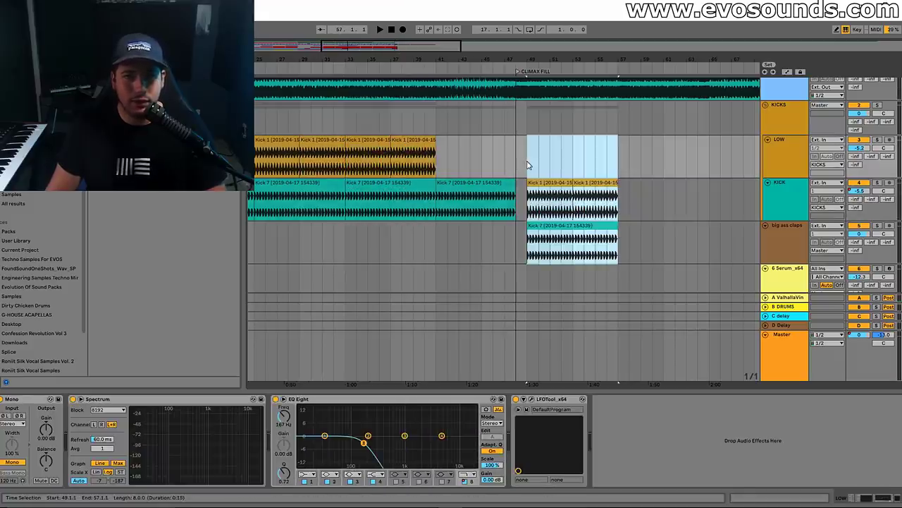
left_click_drag(534, 183, 535, 141)
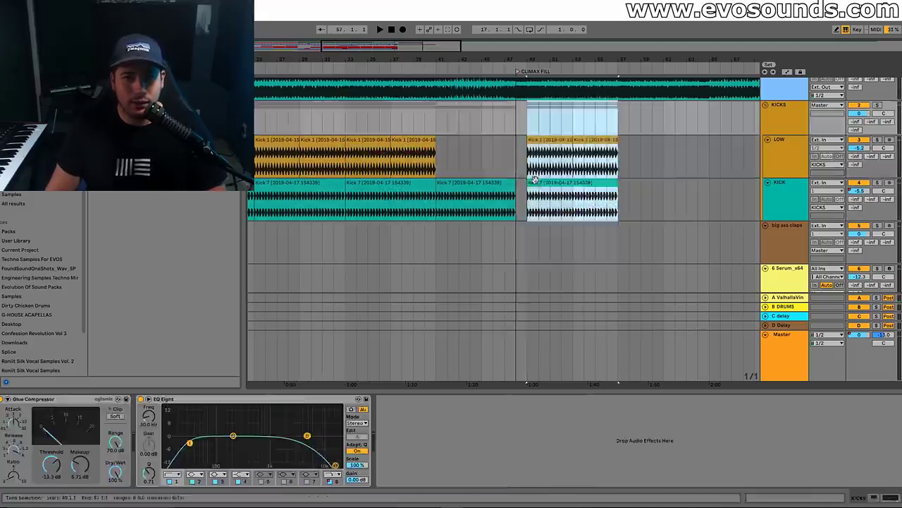
Play the fill from bar 48 and clear the lead clips between bars 49 and 61 on the lead track
left_click(520, 169)
key("space")
scroll(529, 183, "down", 5)
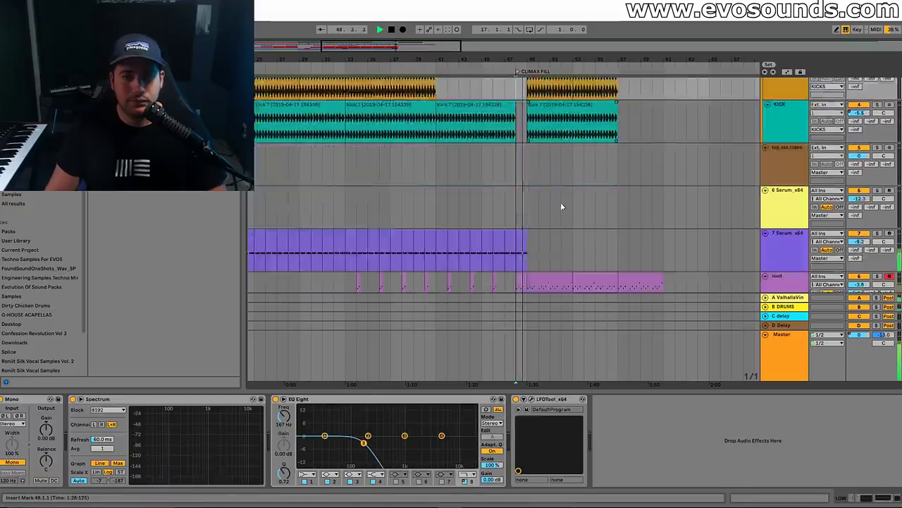
left_click(556, 191)
key("ctrl+d")
key("space")
scroll(535, 185, "up", 5)
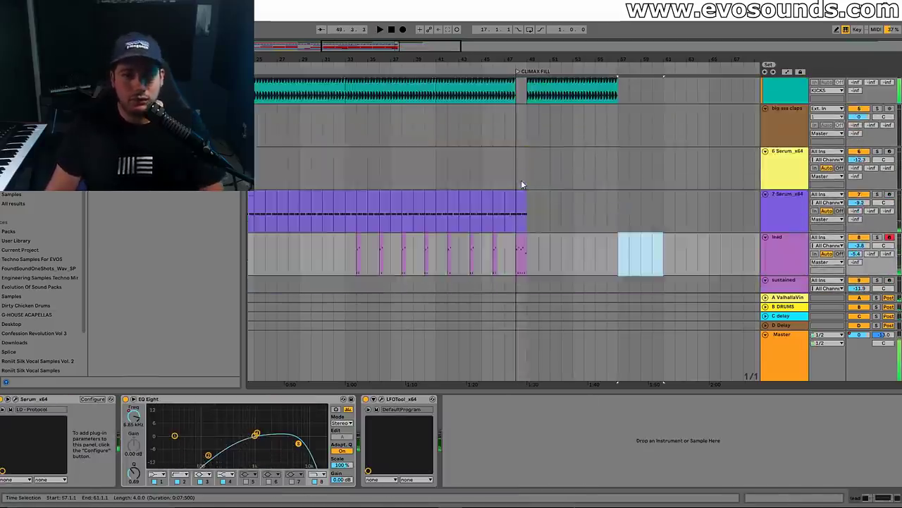
Play the arrangement from bar 32 and look over the lead, sustained and bass 2 tracks
scroll(544, 176, "down", 6)
scroll(365, 160, "up", 3)
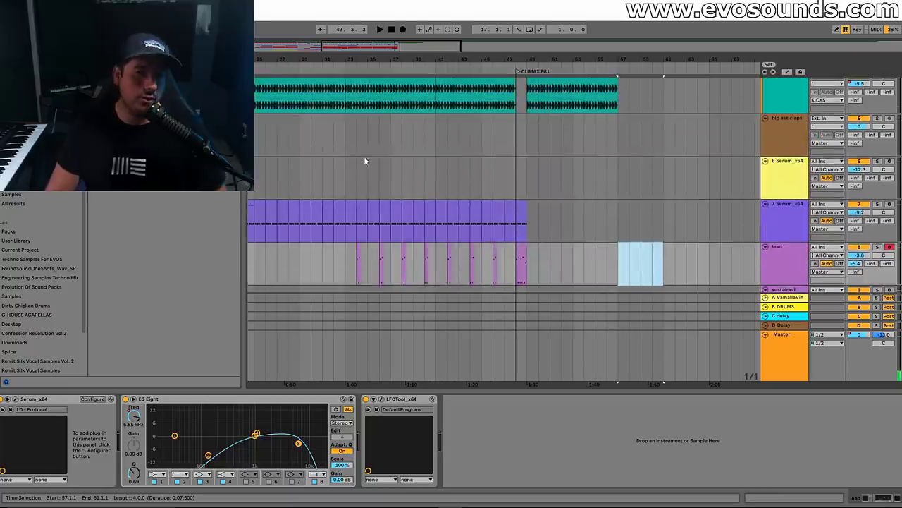
left_click(369, 171)
scroll(435, 148, "down", 2)
scroll(435, 148, "up", 1)
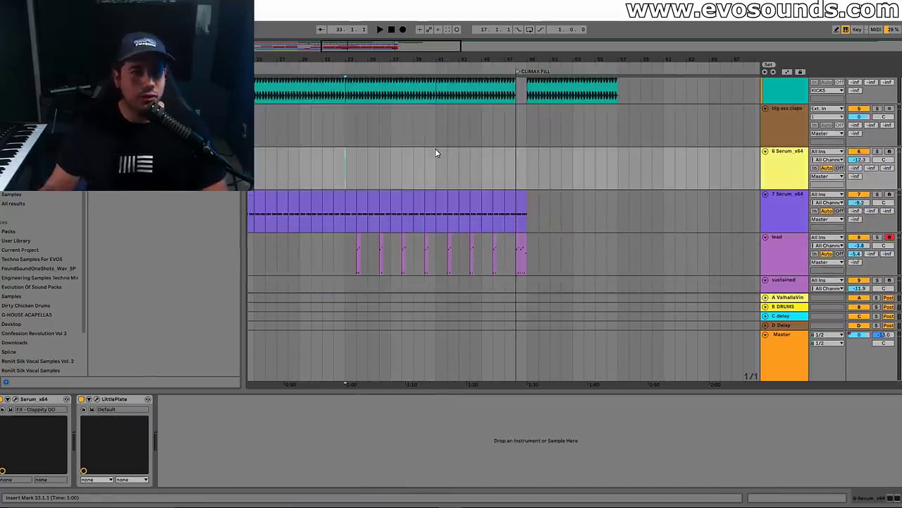
left_click(339, 157)
key("space")
scroll(406, 204, "down", 3)
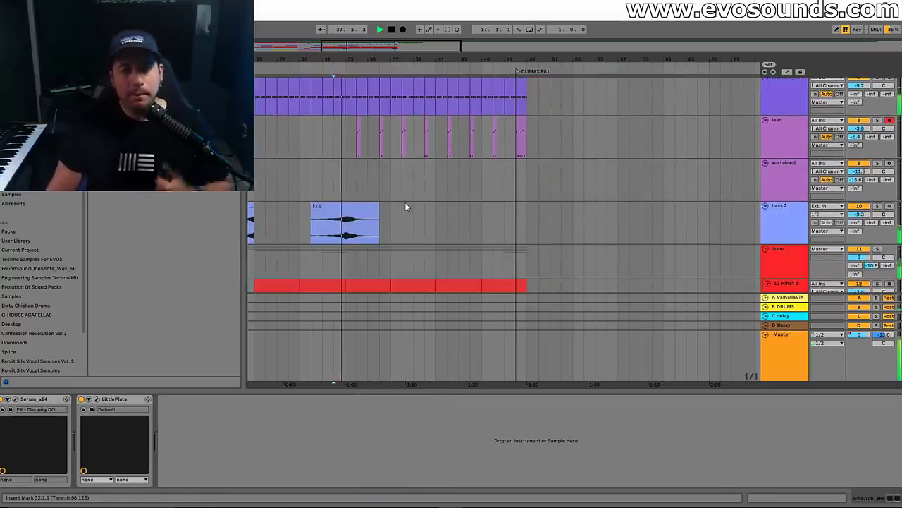
left_click(373, 205)
left_click(778, 198)
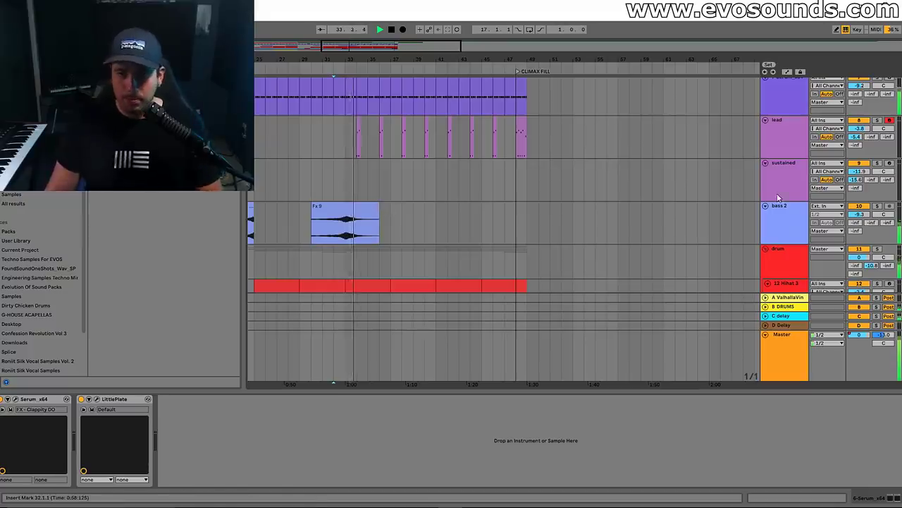
left_click(810, 137)
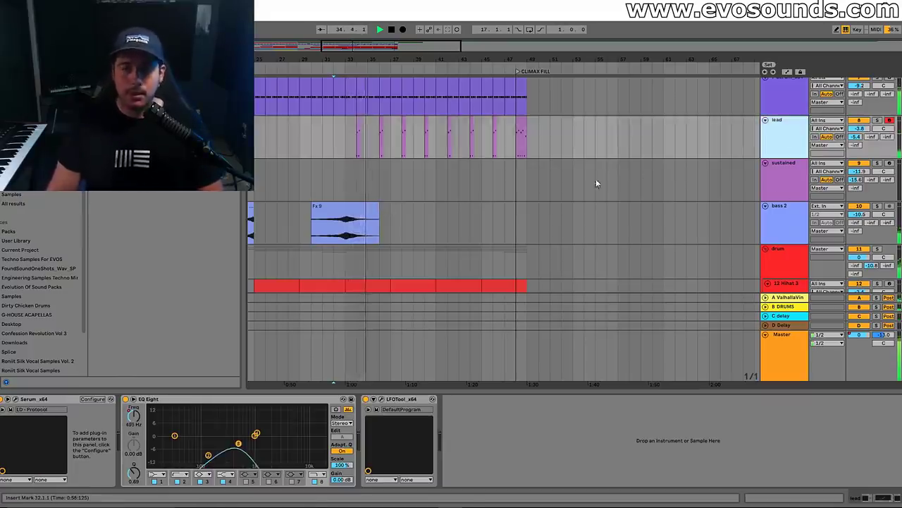
Rework the lead clips between bars 33 and 49 into one-bar clips on every second bar from bar 34
scroll(597, 181, "up", 2)
left_click_drag(346, 196, 528, 209)
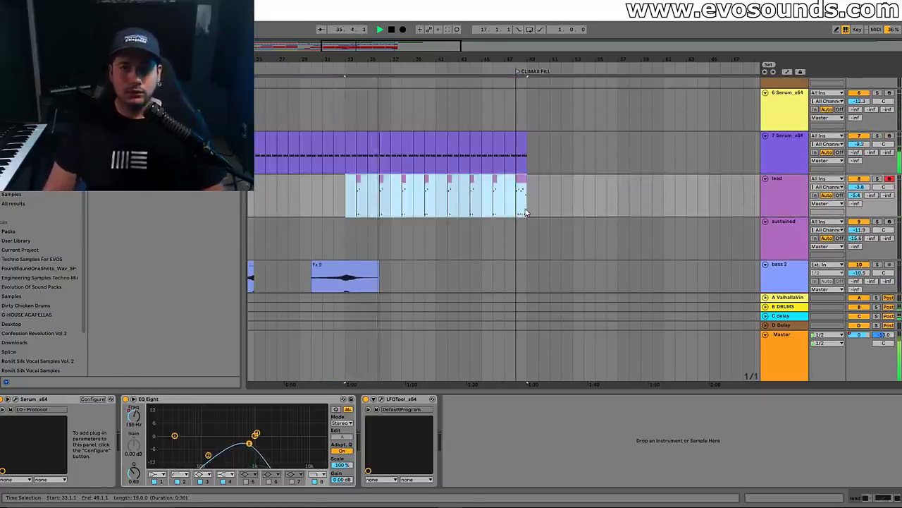
key("ctrl+j")
Try dropping the EQ Eight frequency automation on the 7 Serum_x64 track from bar 41
left_click(540, 163)
key("a")
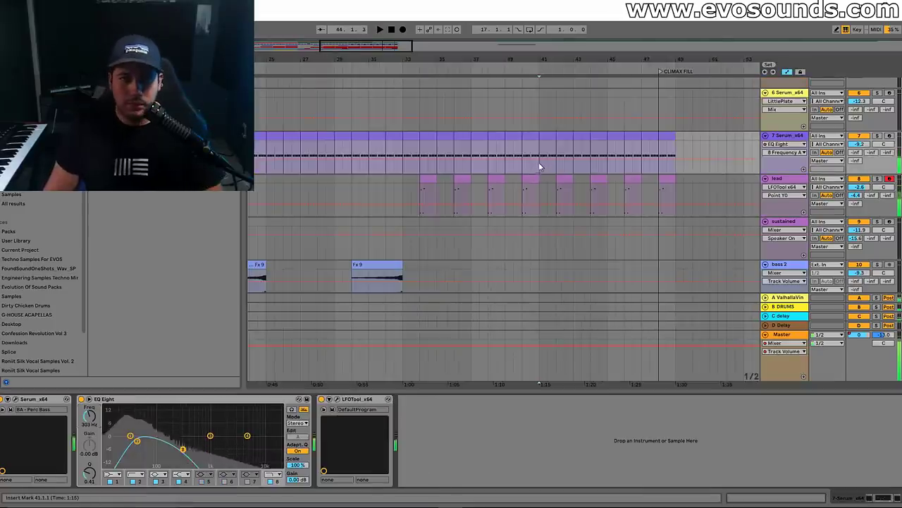
key("space")
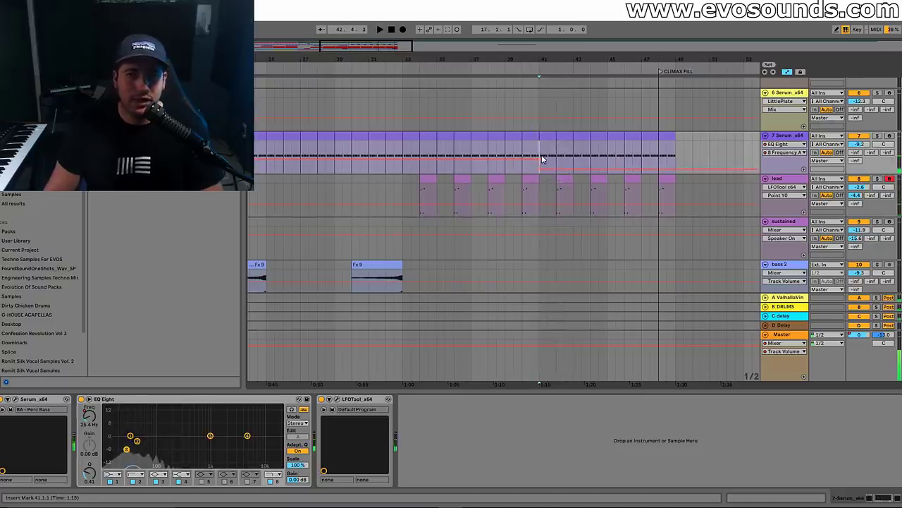
Delete the 7 Serum_x64 clips from bars 41 to 49 and play the transition into bar 41
left_click_drag(543, 125, 678, 158)
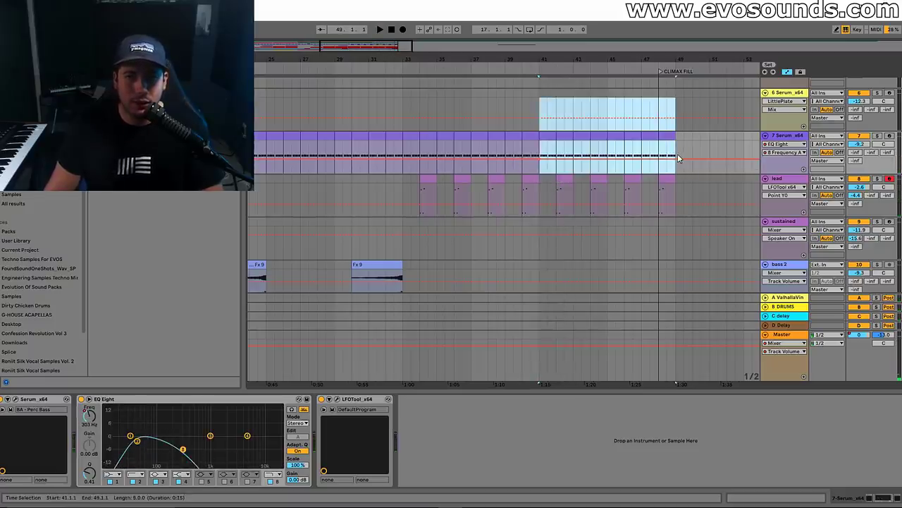
left_click(765, 72)
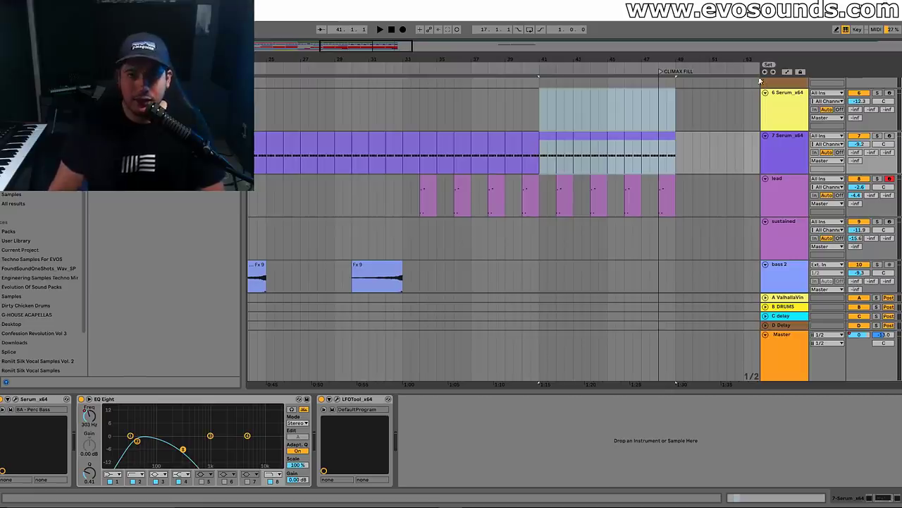
left_click_drag(672, 131, 544, 153)
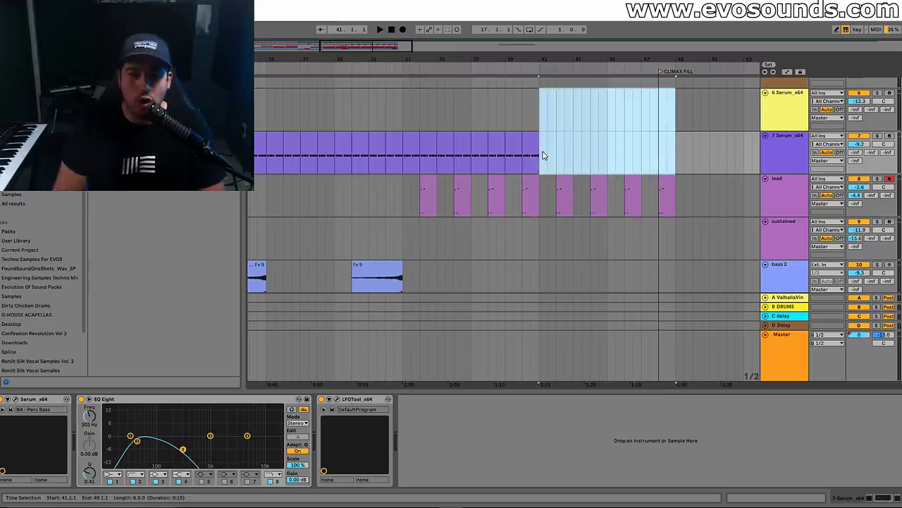
scroll(524, 182, "up", 2)
left_click(514, 184)
key("space")
scroll(779, 208, "down", 2)
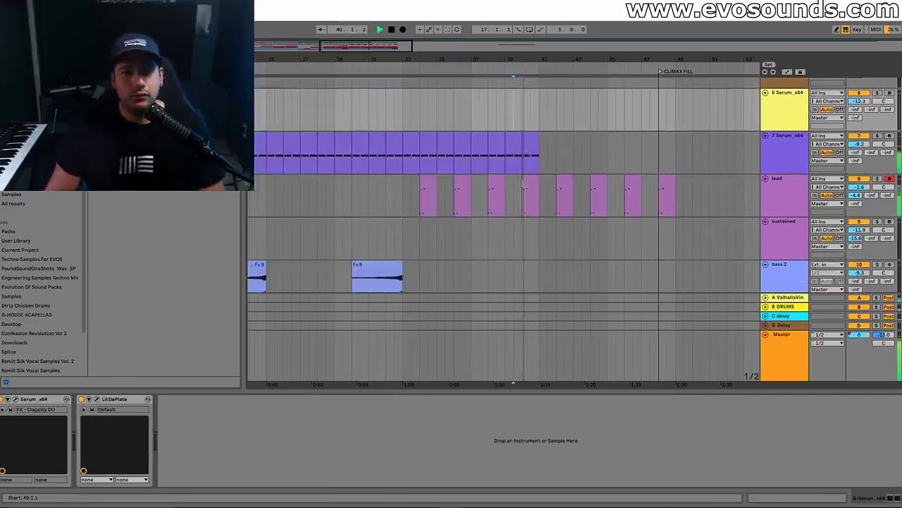
scroll(564, 177, "down", 1)
Copy the Fx 9 clip on the bass 2 track to bars 38 to 41 and play from bar 40
left_click(489, 232)
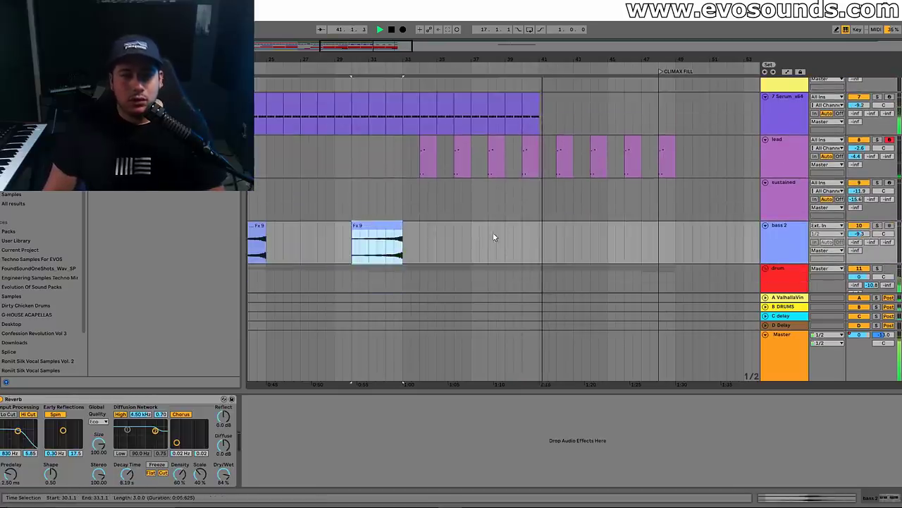
key("ctrl+v")
left_click_drag(527, 227, 513, 227)
left_click(525, 187)
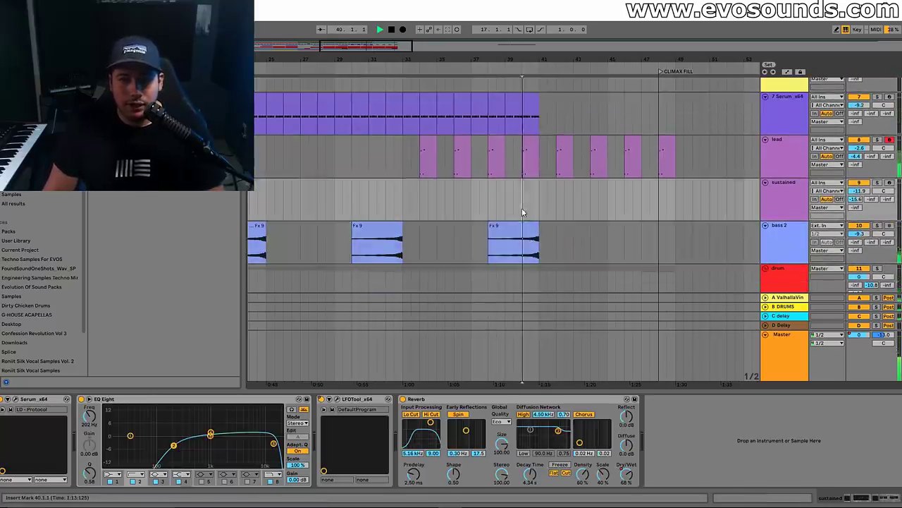
Copy the Evolution Of Sound downlifter clip from bar 17 to bars 41 to 49 on its own track
scroll(534, 211, "down", 1)
scroll(535, 199, "down", 2)
scroll(535, 204, "down", 3)
scroll(544, 223, "down", 6)
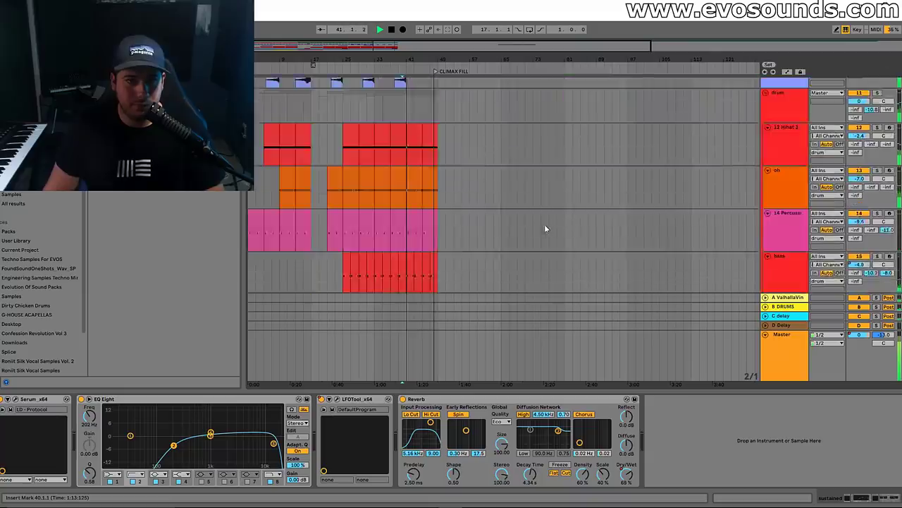
scroll(432, 211, "down", 1)
left_click(328, 224)
scroll(440, 243, "up", 1)
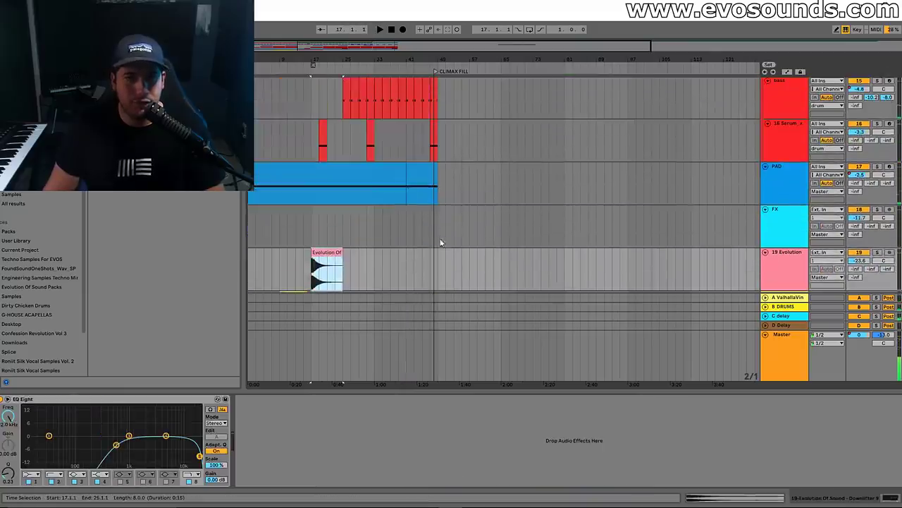
key("space")
key("space")
left_click(431, 265)
key("space")
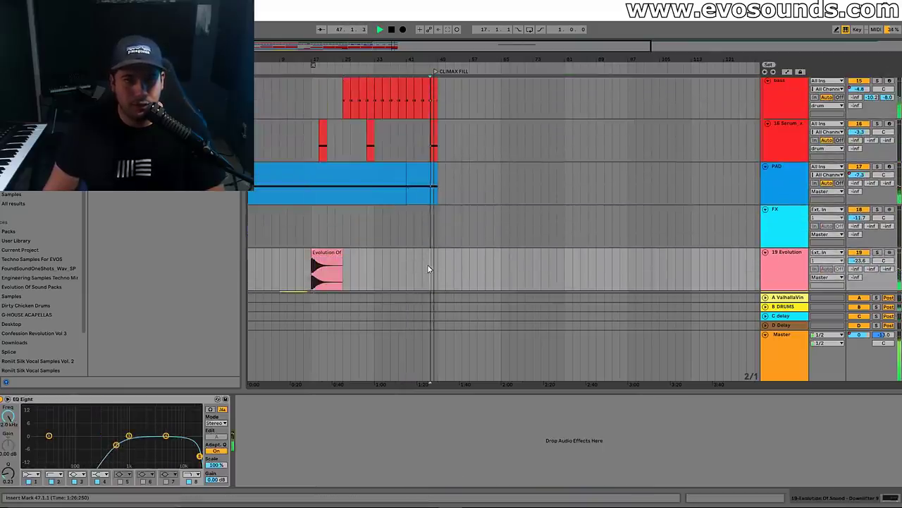
key("space")
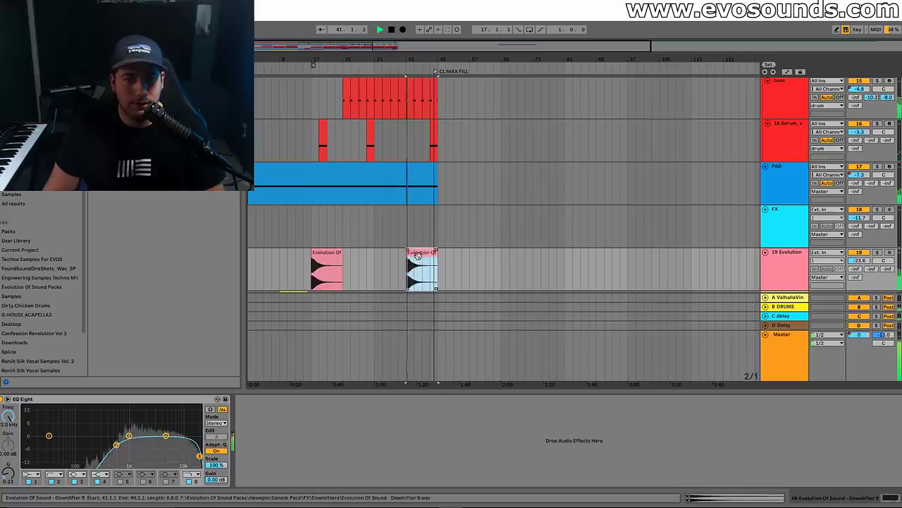
Copy the KSHMR_Long_Sweep_02 clip to bars 35 to 42 on the white noise track
left_click(402, 227)
scroll(404, 246, "down", 2)
key("space")
left_click(290, 199)
key("ctrl+c")
left_click(376, 200)
key("ctrl+v")
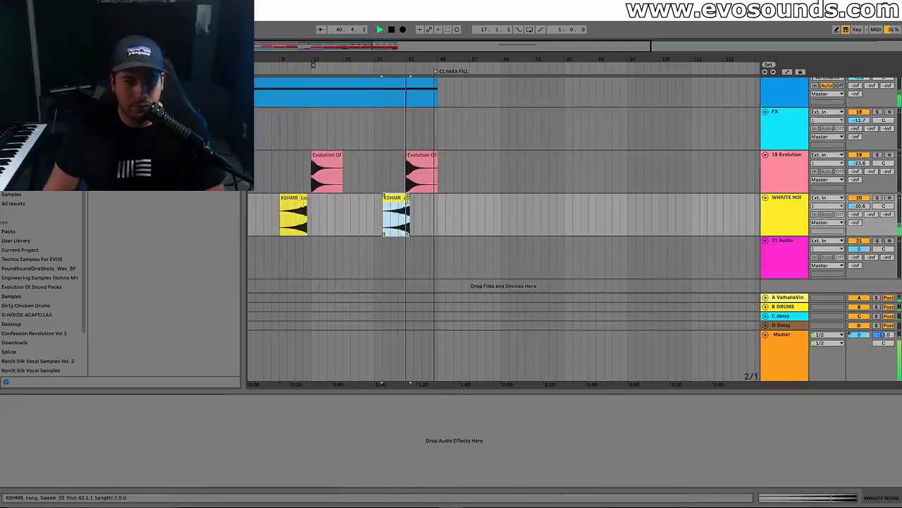
Automate the lead track's EQ Eight 8 Frequency to curve upward from bar 34 to 22.0 kHz at bar 41, and play it back
scroll(410, 203, "up", 15)
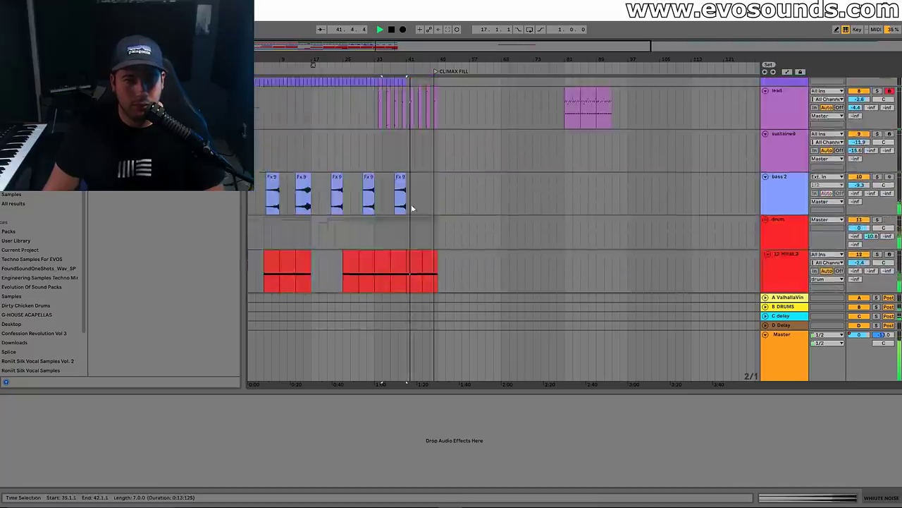
left_click(775, 159)
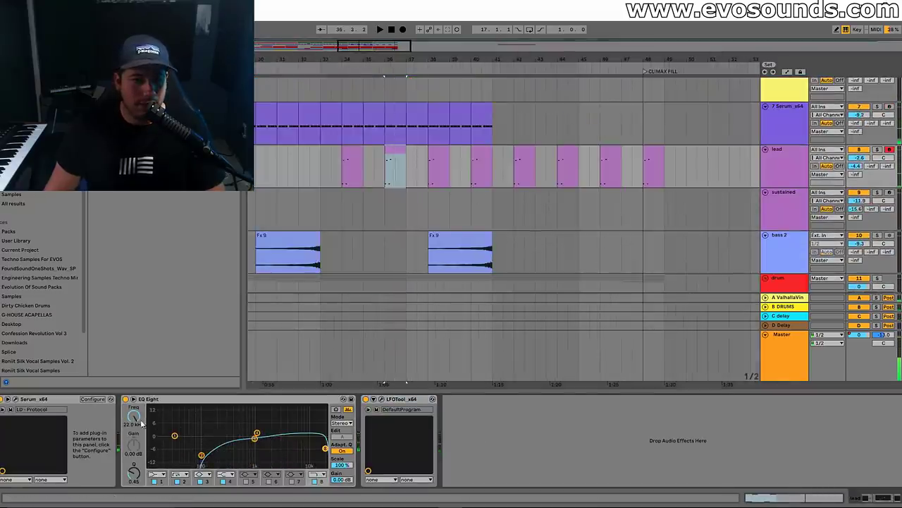
left_click(787, 72)
left_click_drag(326, 152, 341, 175)
key("space")
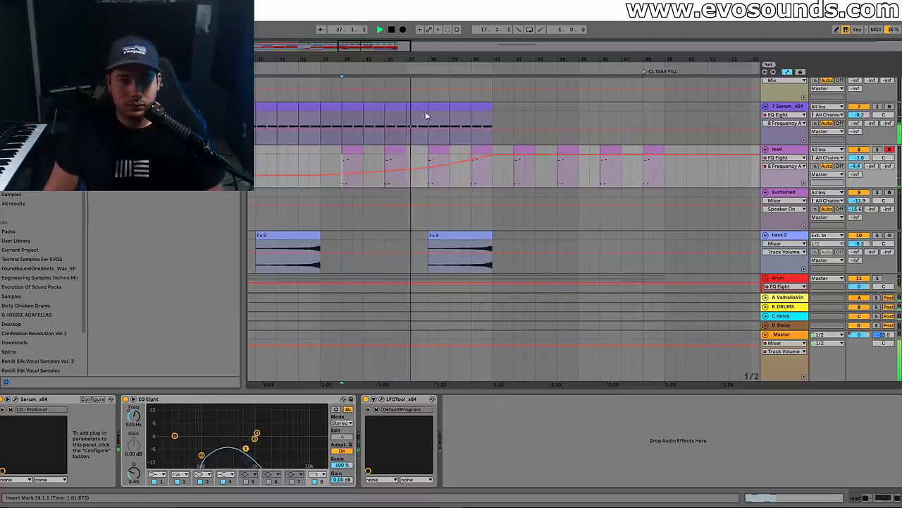
left_click_drag(354, 43, 355, 47)
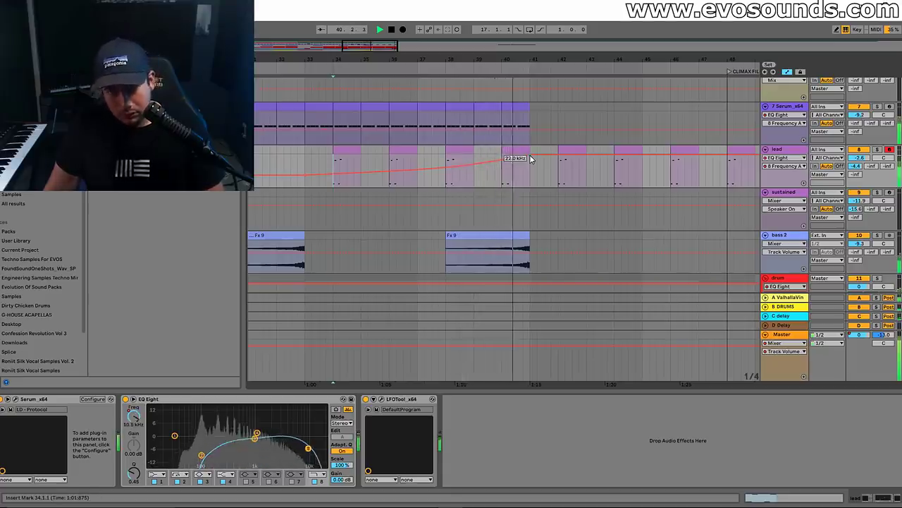
scroll(494, 127, "down", 2)
scroll(470, 104, "up", 2)
key("space")
Insert an empty MIDI clip from bar 41 to 49 on the armed sustained track and lower its EQ Eight filter frequency to 146 Hz
scroll(564, 190, "down", 3)
scroll(478, 187, "up", 1)
left_click(876, 196)
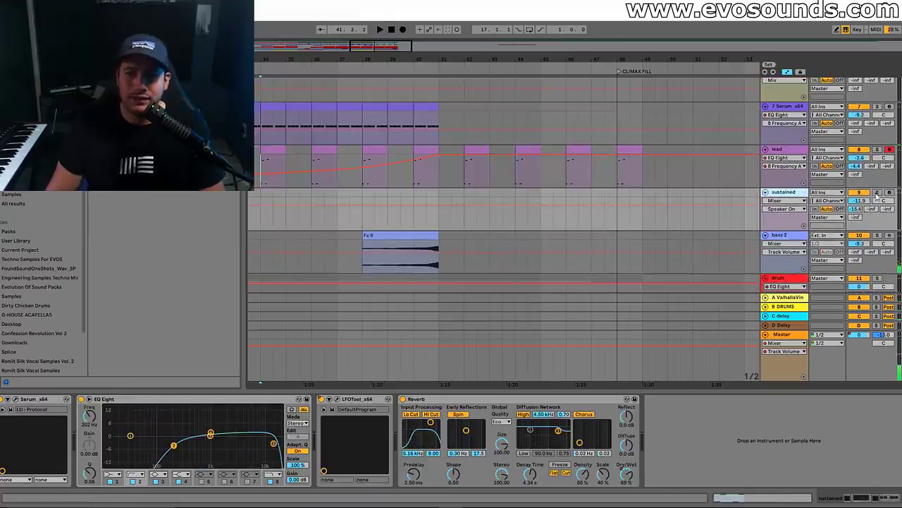
left_click_drag(463, 200, 630, 211)
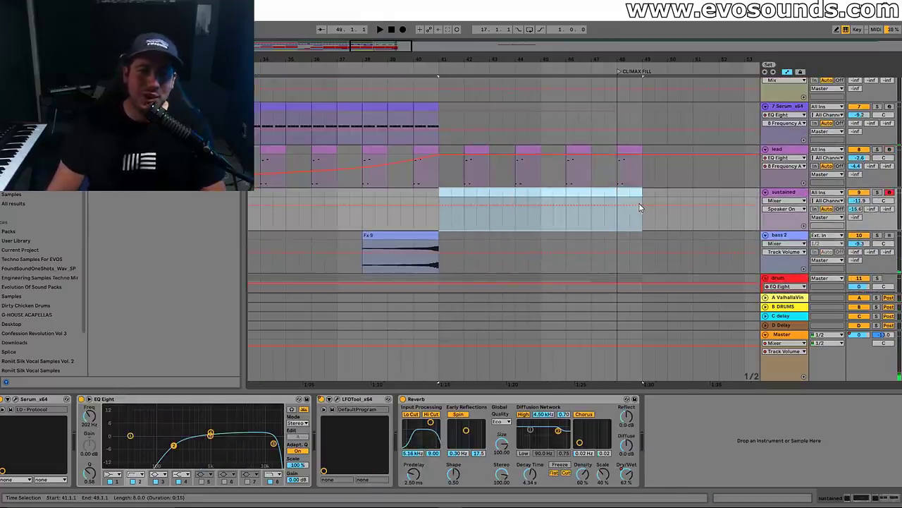
key("ctrl+shift+m")
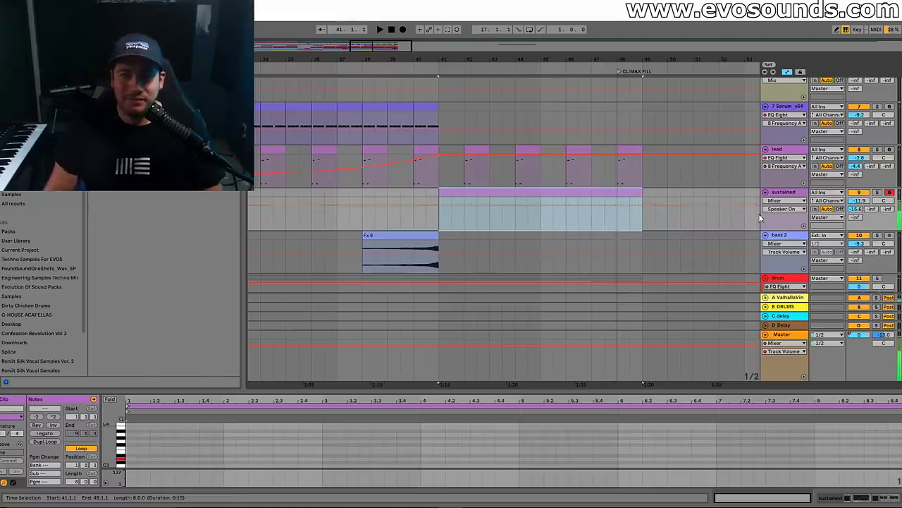
key("shift+Tab")
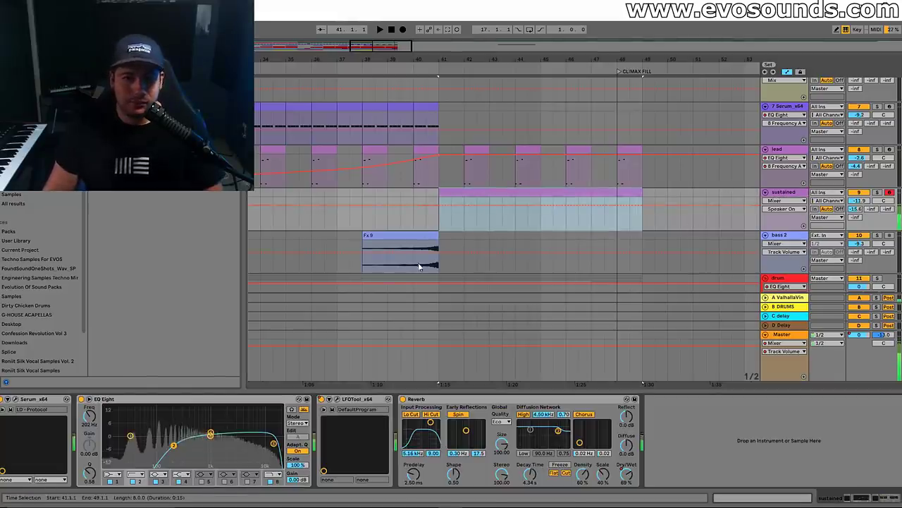
left_click_drag(94, 419, 94, 458)
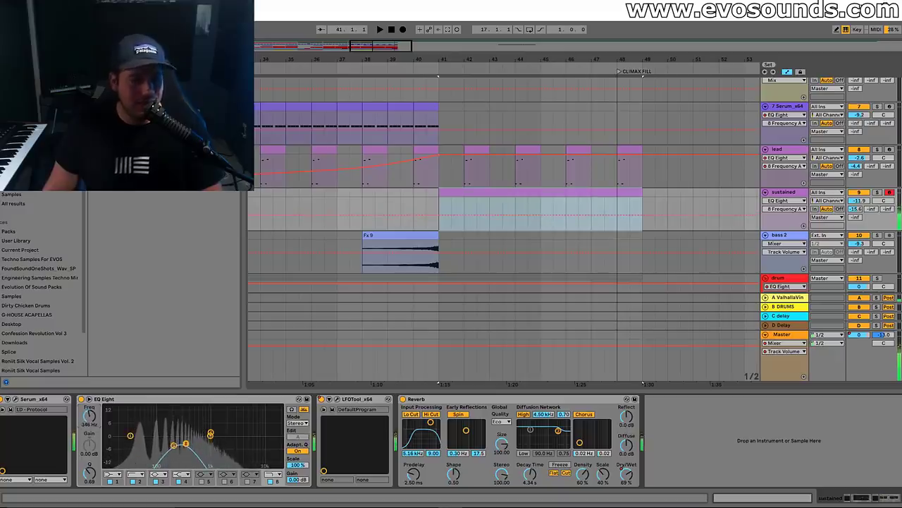
Draw a G3 note about one bar long at the start of the sustained track's MIDI clip
key("shift+Tab")
left_click_drag(264, 389, 264, 249)
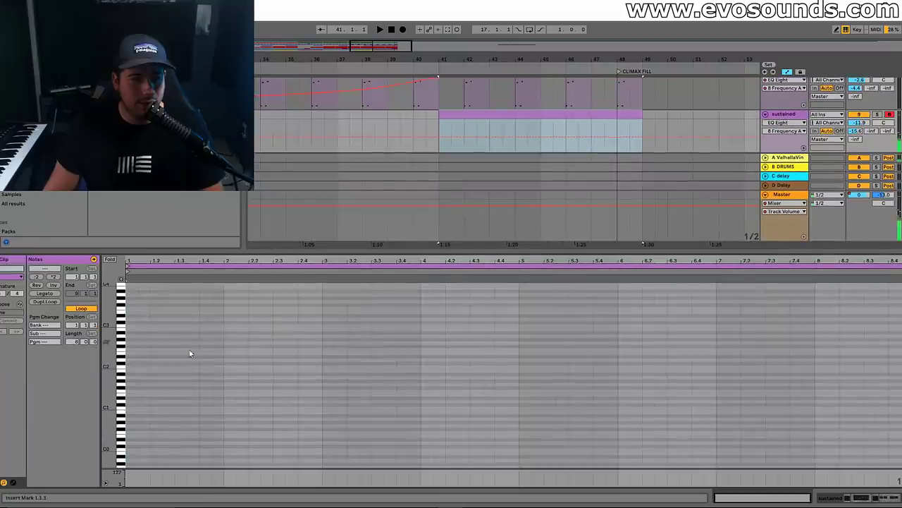
key("x")
key("f")
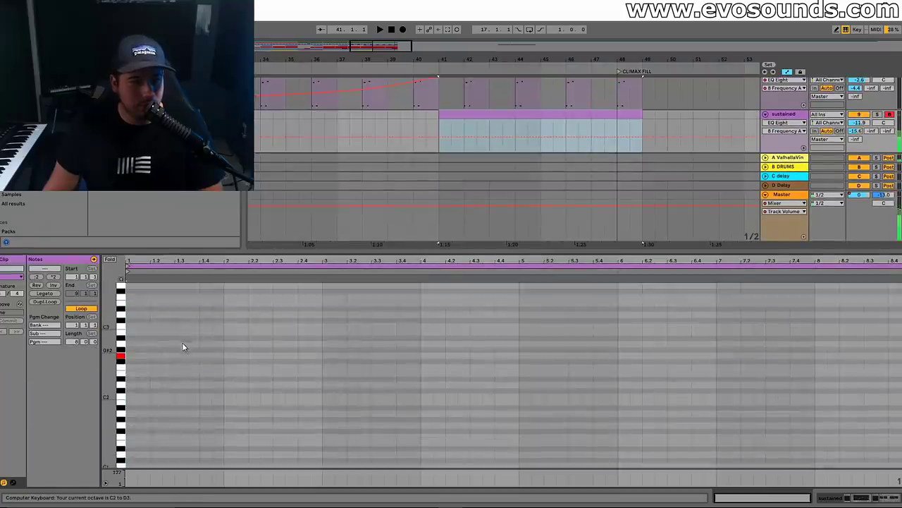
double_click(132, 333)
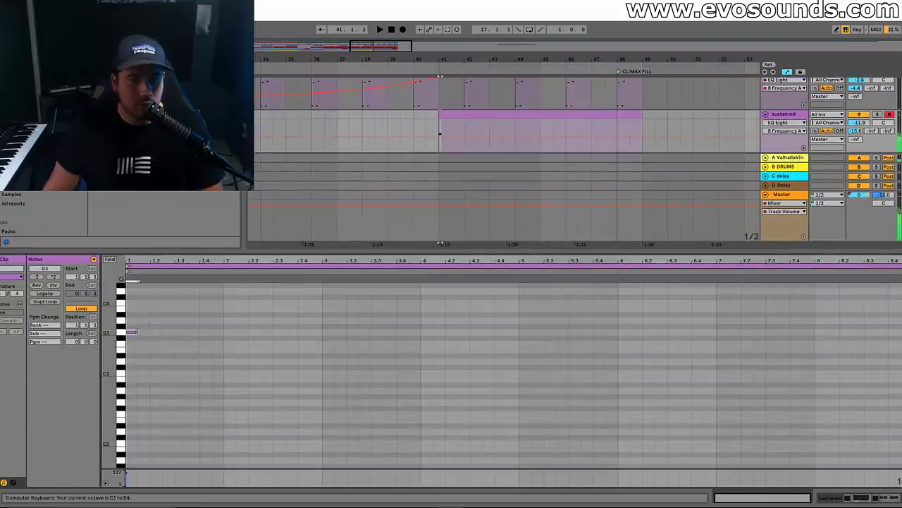
left_click_drag(199, 332, 259, 341)
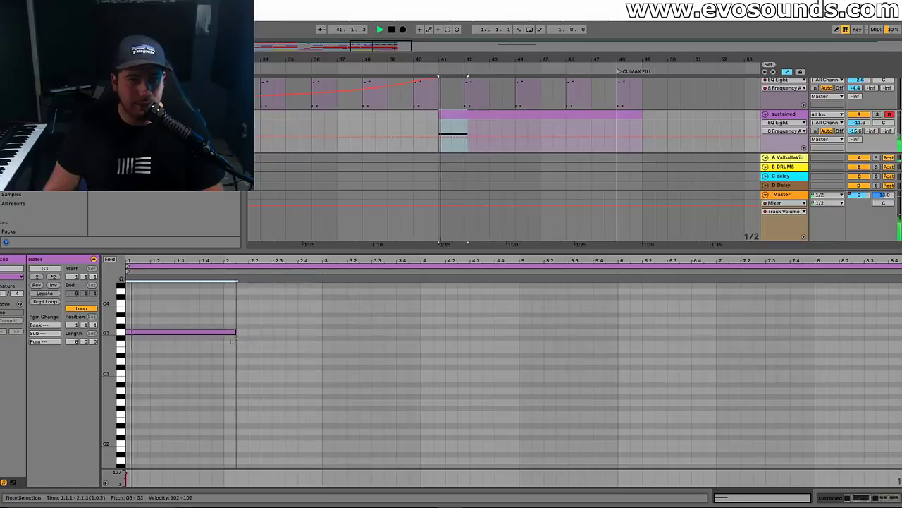
left_click(784, 119)
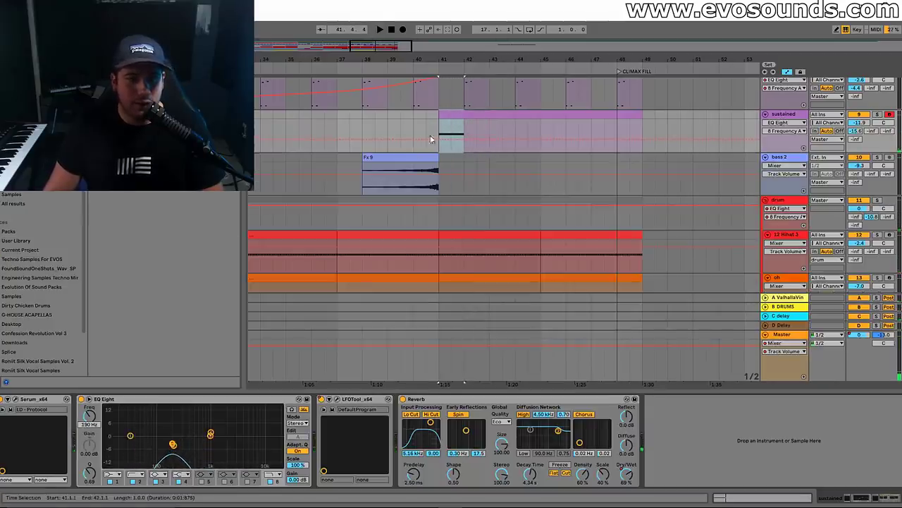
Shape the sustained track's EQ Eight 8 Frequency automation into a rise and fall between bars 41 and 42, and play it back
left_click_drag(461, 138, 456, 133)
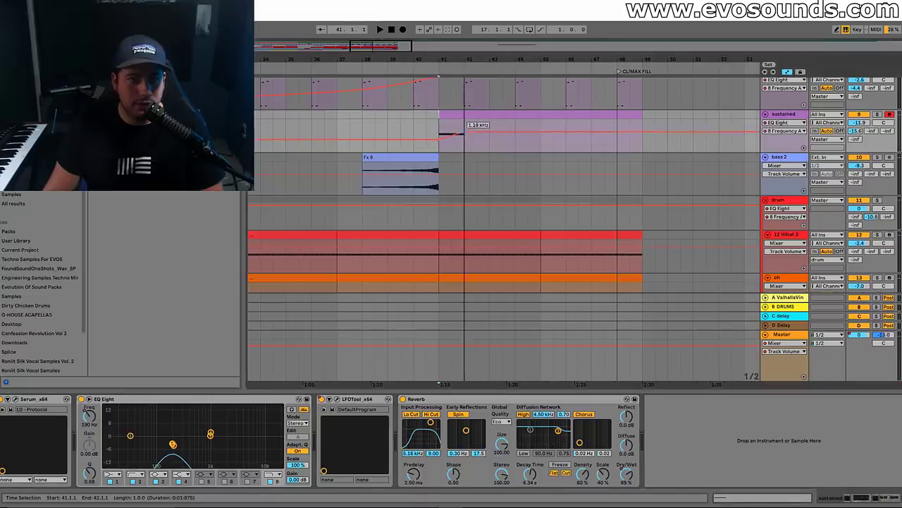
key("space")
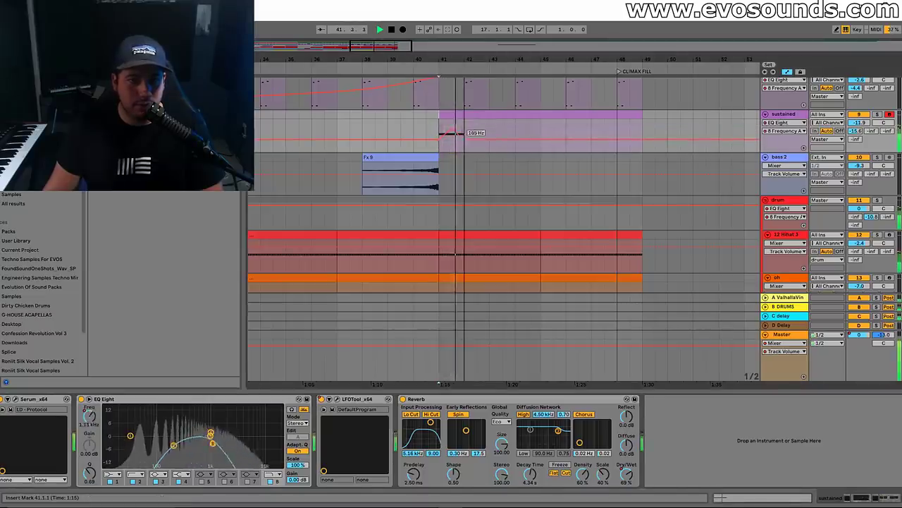
key("space")
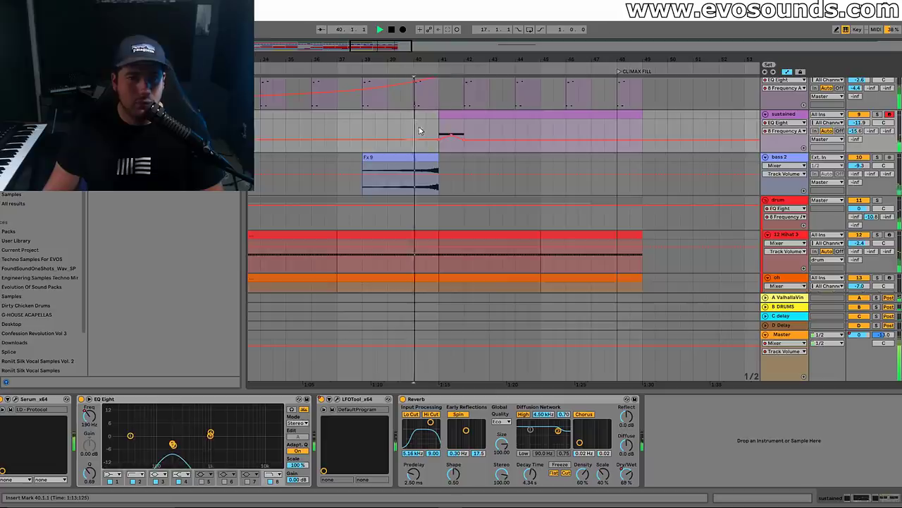
left_click(419, 133)
key("space")
scroll(441, 152, "up", 2)
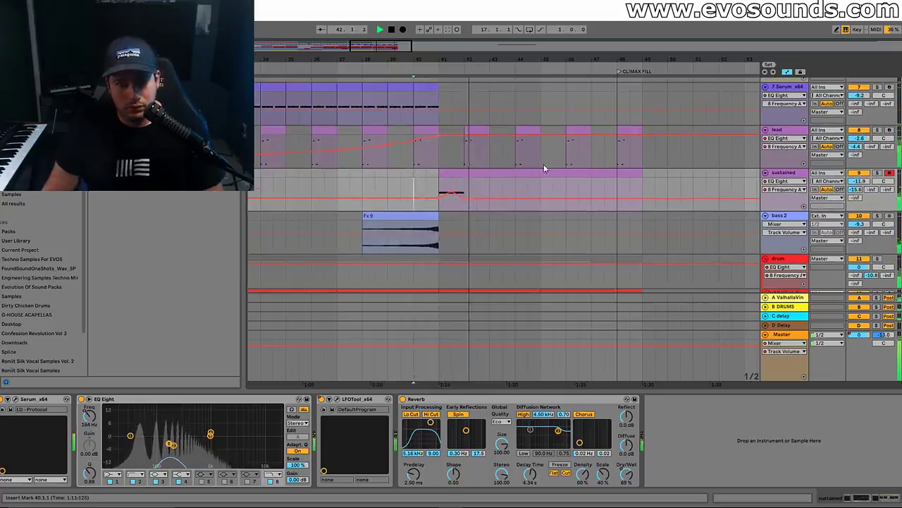
scroll(506, 179, "up", 5)
left_click(425, 172)
key("space")
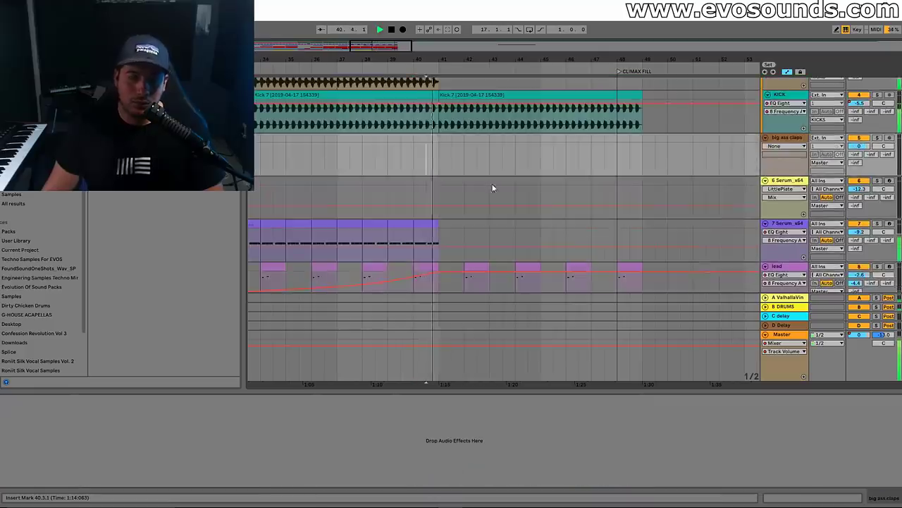
Move the sustained track's MIDI clip to start at bar 40 and lengthen its G3 note to two bars
scroll(492, 183, "down", 6)
left_click_drag(455, 164, 420, 145)
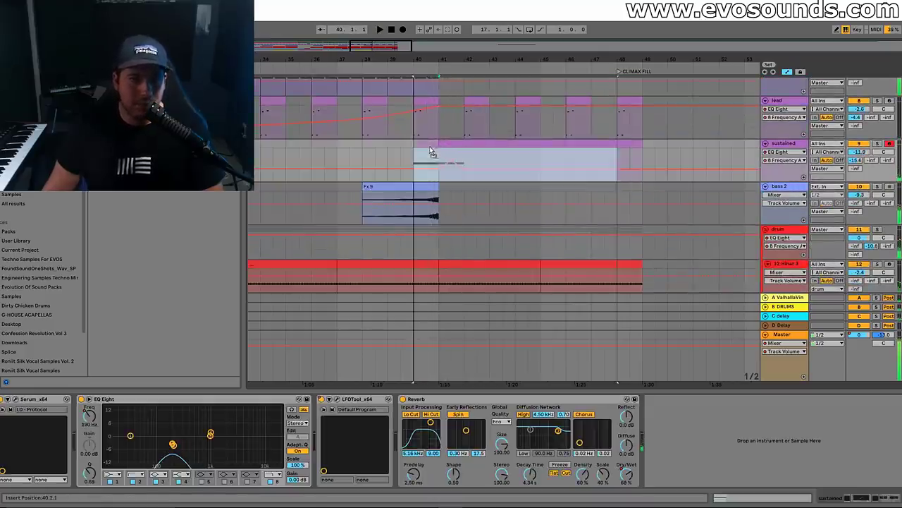
double_click(463, 147)
left_click_drag(222, 336, 321, 335)
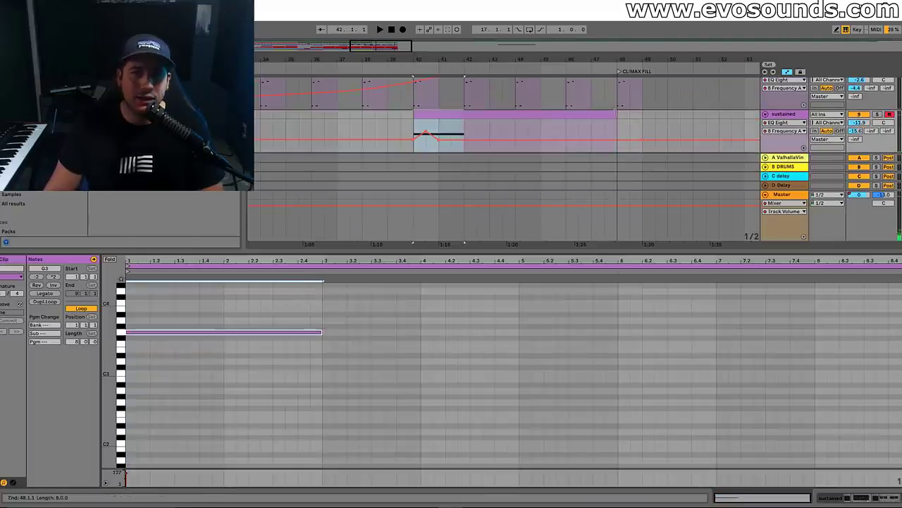
Trim the sustained clip to bars 40 to 42 and widen its filter automation to peak at bar 41 and fall until bar 42
left_click(435, 174)
left_click_drag(436, 142, 465, 141)
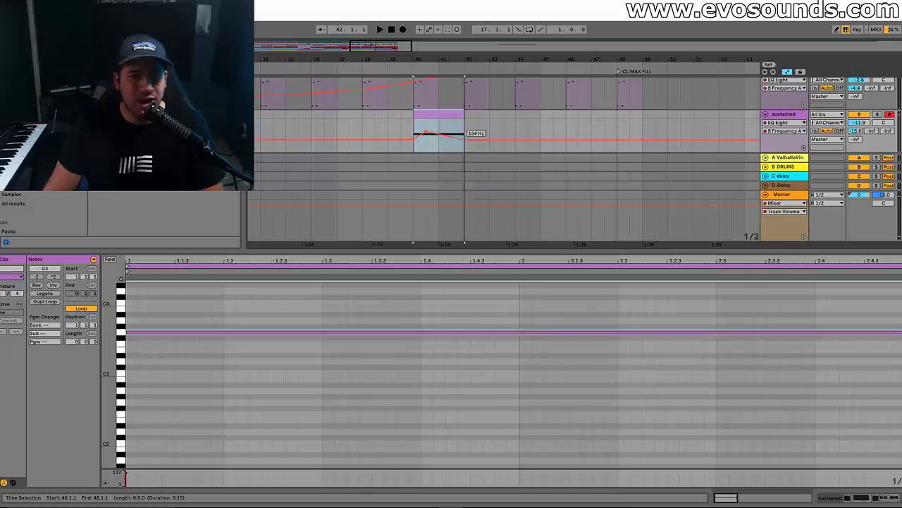
key("space")
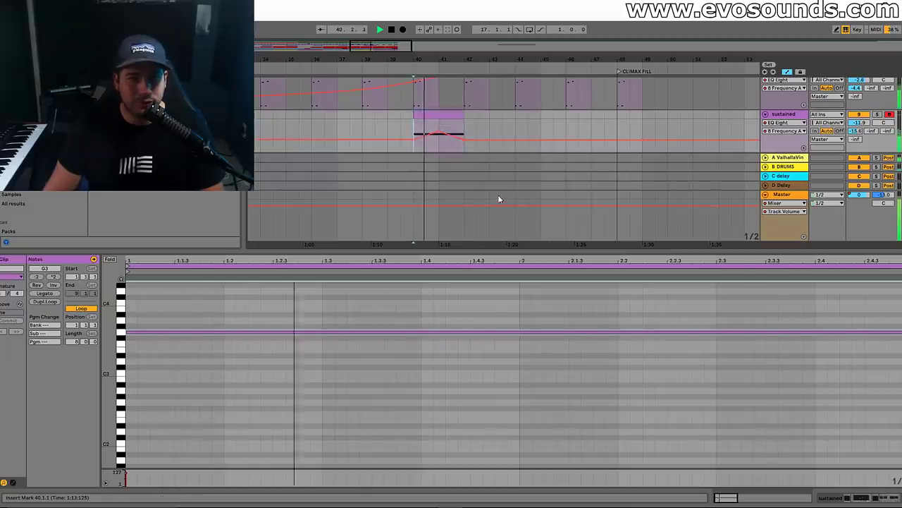
left_click_drag(438, 132, 441, 130)
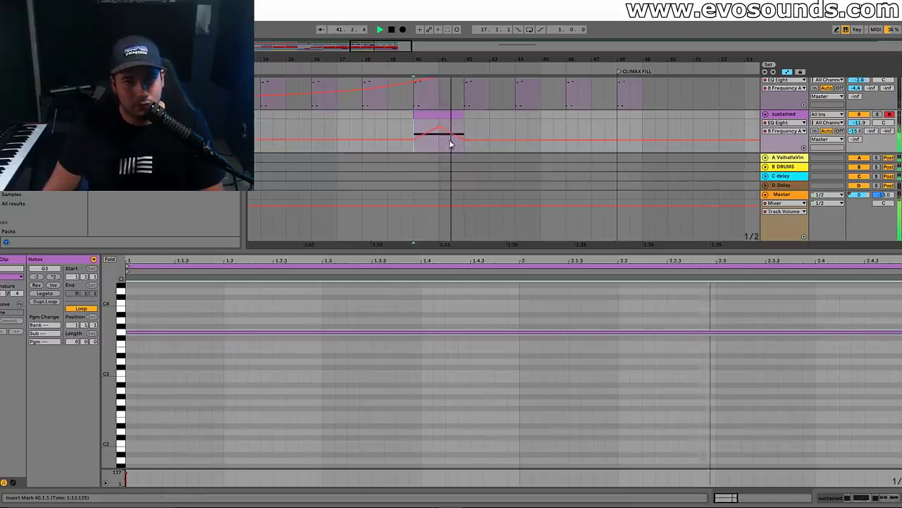
Lower the sustained track's EQ Eight low-cut frequency to 91.8 Hz and play the part from bar 40
left_click_drag(509, 244, 509, 487)
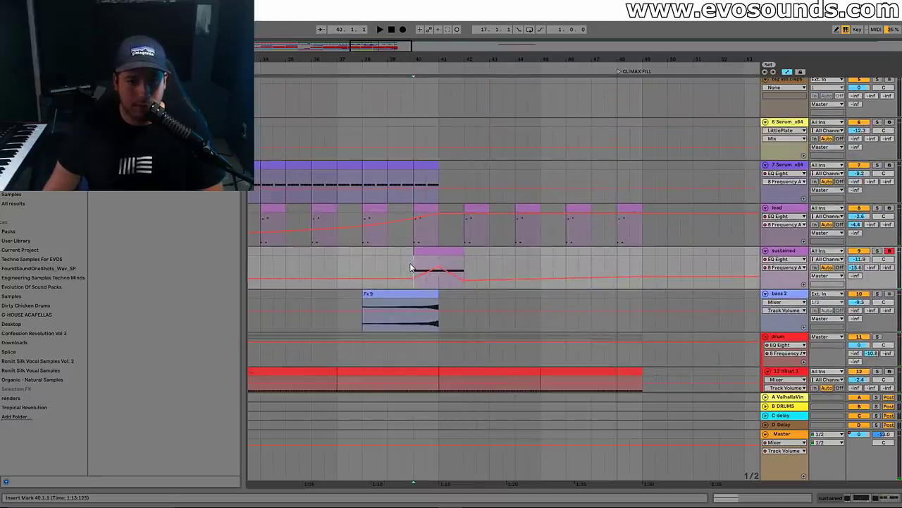
double_click(779, 250)
left_click(173, 446)
key("space")
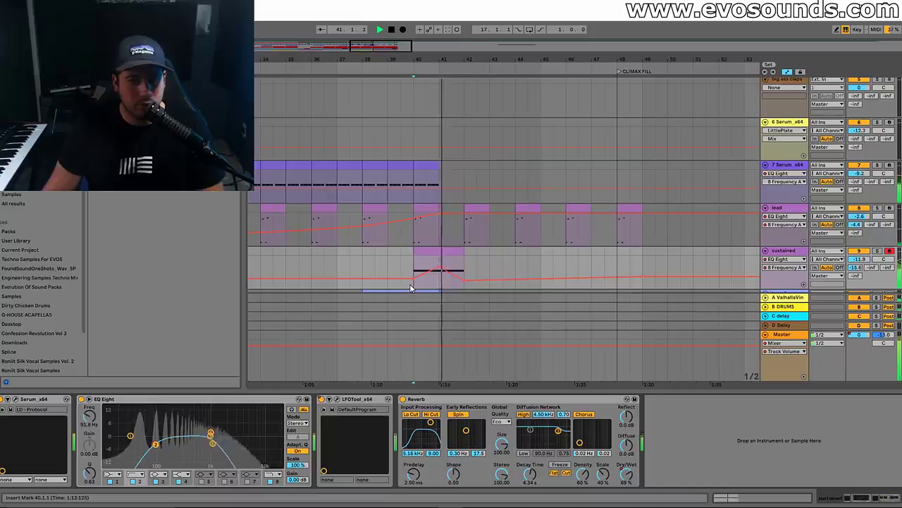
key("space")
Extend the sustained clip, its G3 note and the falling filter automation to bar 43
left_click(463, 265, "shift")
left_click(483, 255, "shift")
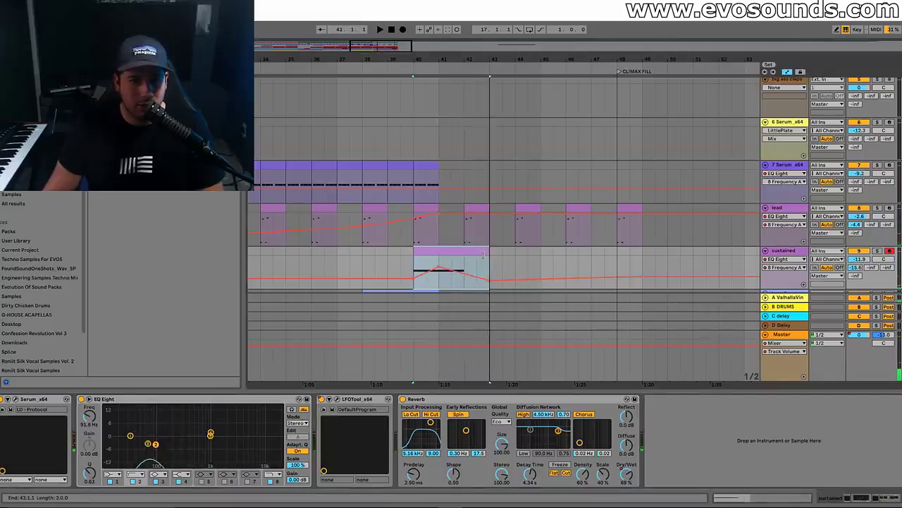
key("space")
key("shift+Tab")
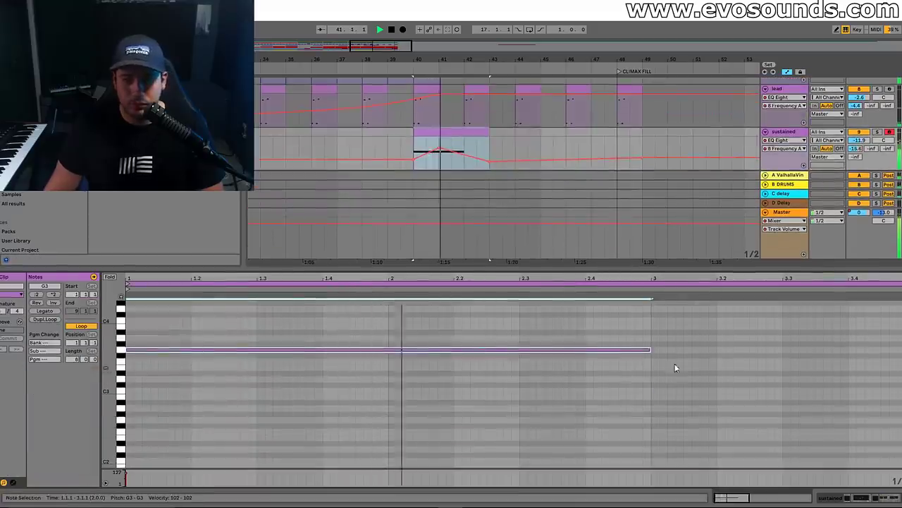
left_click_drag(650, 349, 899, 349)
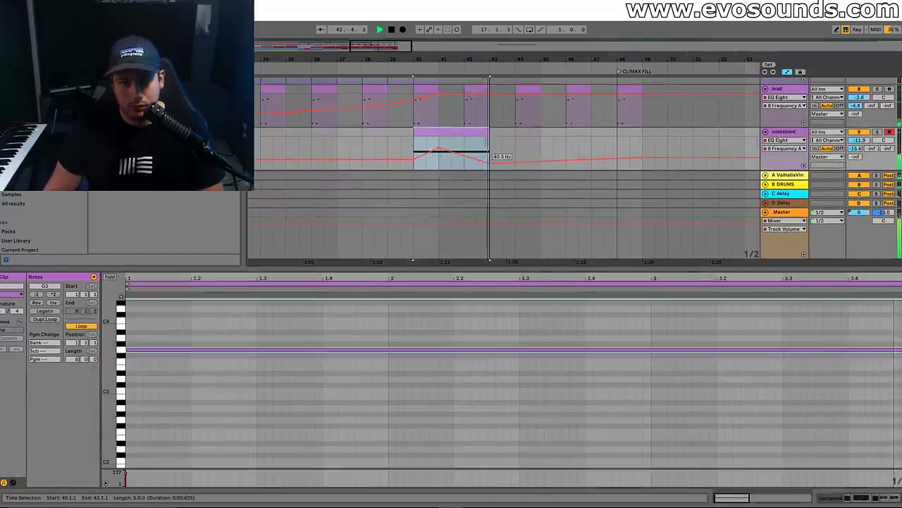
key("shift+Tab")
key("space")
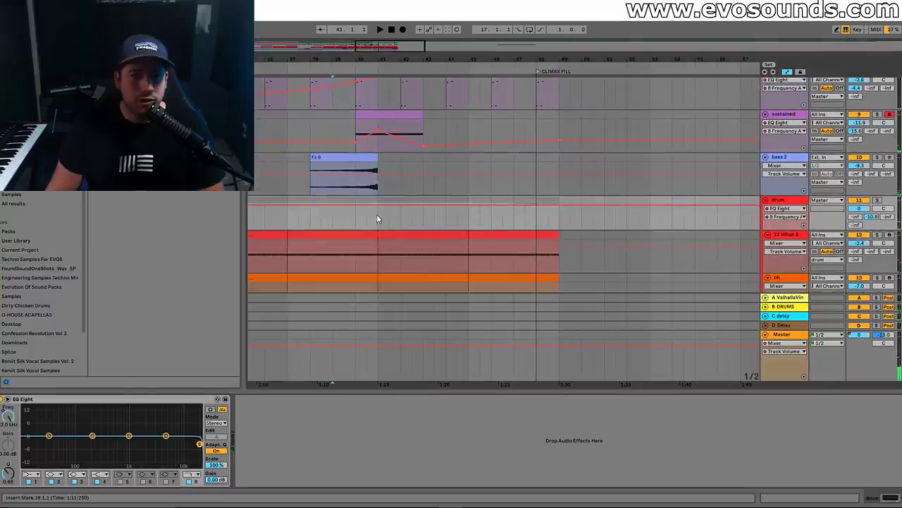
Automate the drum group's EQ Eight 8 Frequency to fall from bar 41 to 434 Hz at bar 43, then rise until bar 49
key("space")
left_click_drag(364, 210, 423, 216)
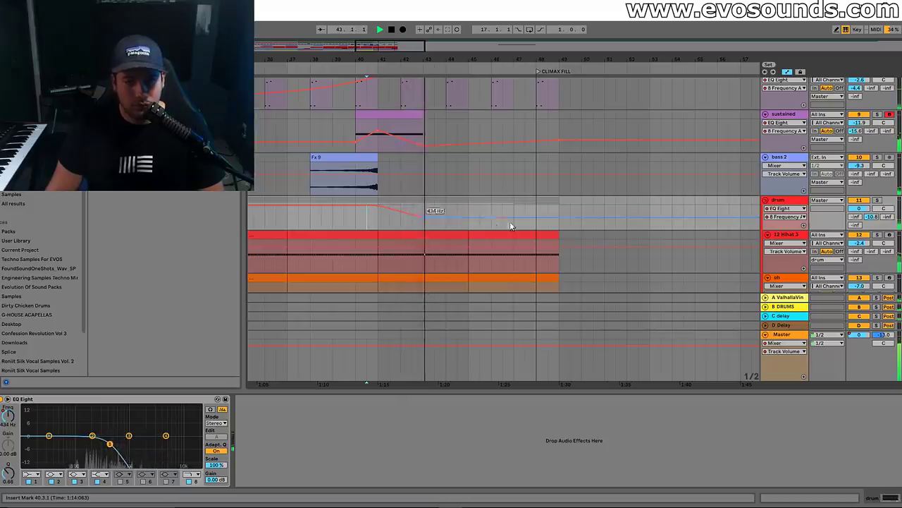
left_click_drag(536, 215, 533, 209)
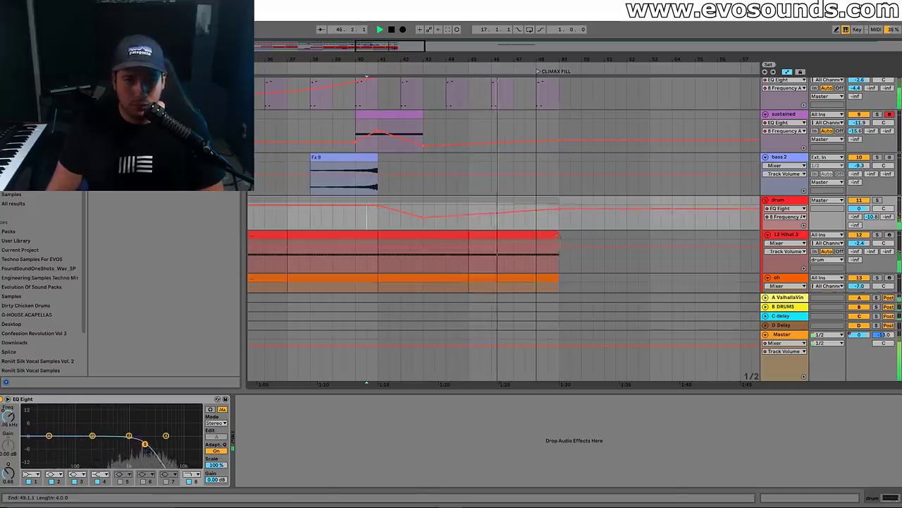
Trim the hi-hat, oh, percussion, bass and 16 Serum clips to end at bar 48
left_click_drag(469, 254, 561, 266)
key("Down")
key("Down")
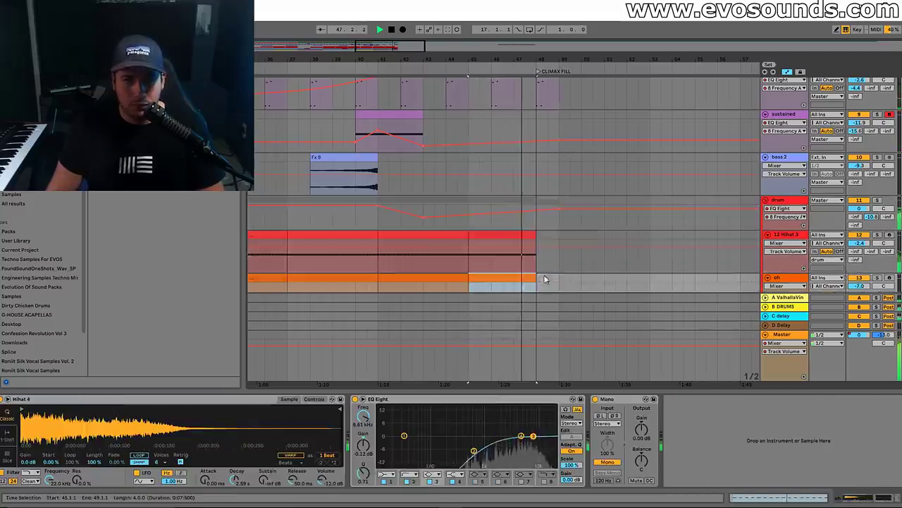
scroll(538, 258, "down", 2)
left_click_drag(558, 254, 514, 253)
key("Down")
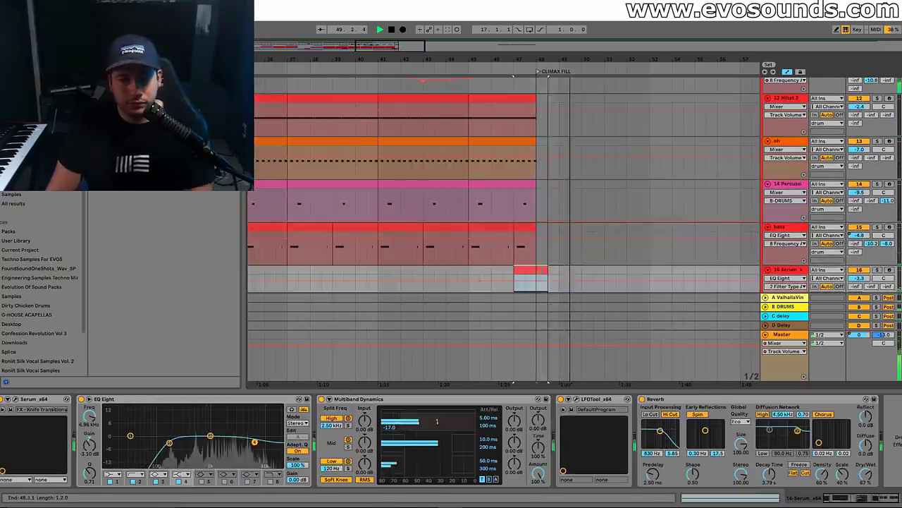
left_click(529, 208)
Copy bar 81 of the lead track's clip over bar 48 at the CLIMAX FILL marker, and play it
scroll(536, 212, "up", 6)
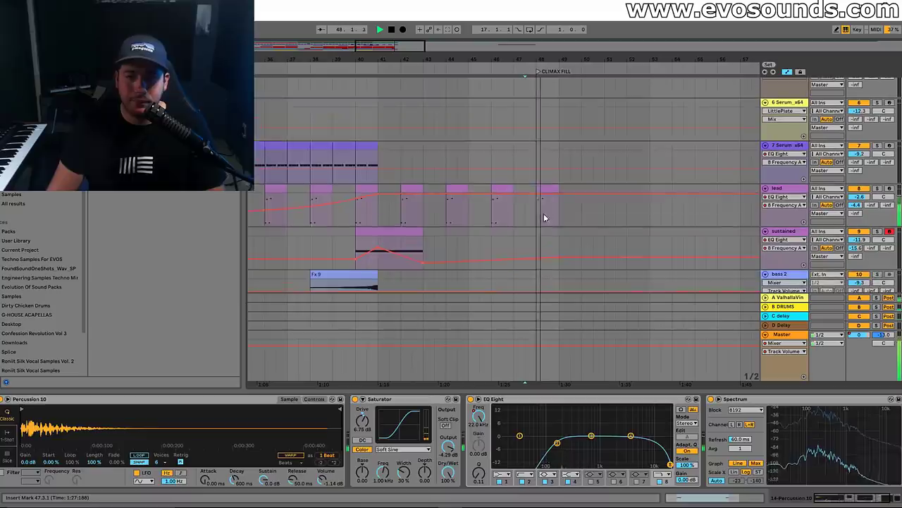
left_click(547, 204)
left_click_drag(407, 55, 411, 44)
left_click(511, 204)
scroll(446, 92, "up", 5)
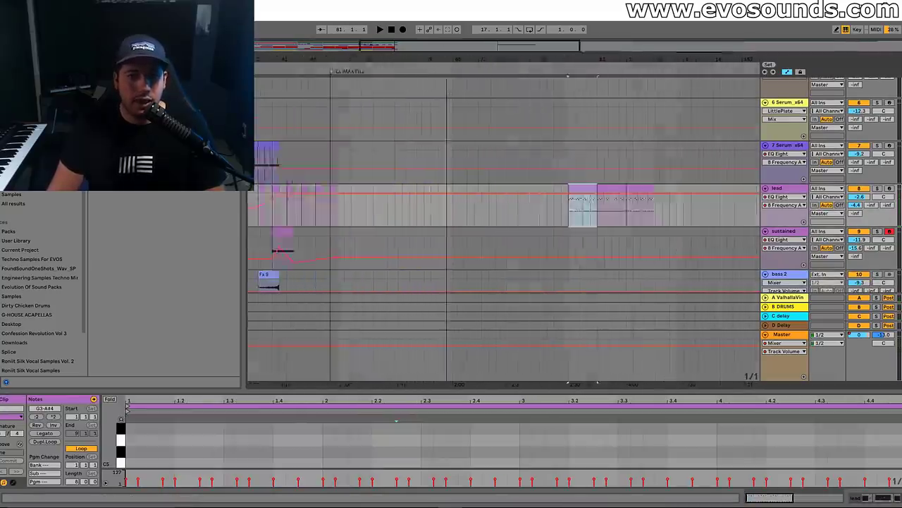
left_click_drag(689, 208, 698, 198)
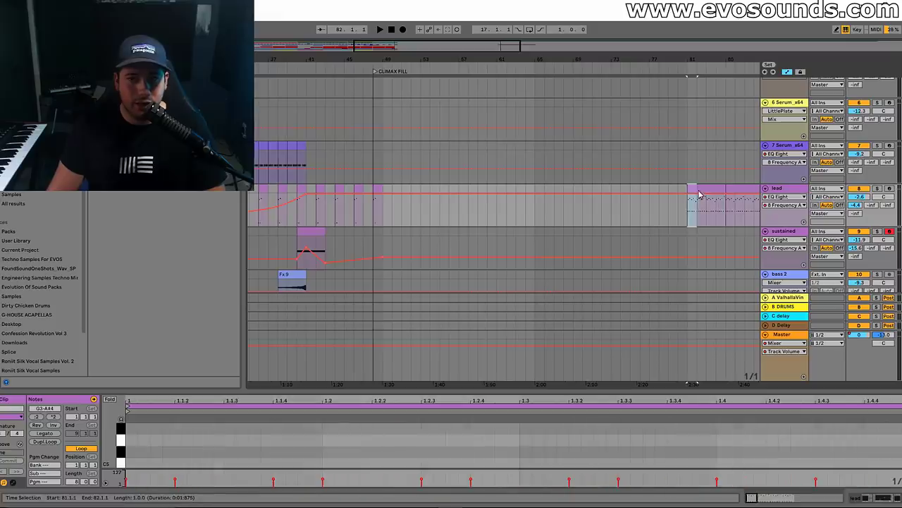
left_click(373, 205)
key("space")
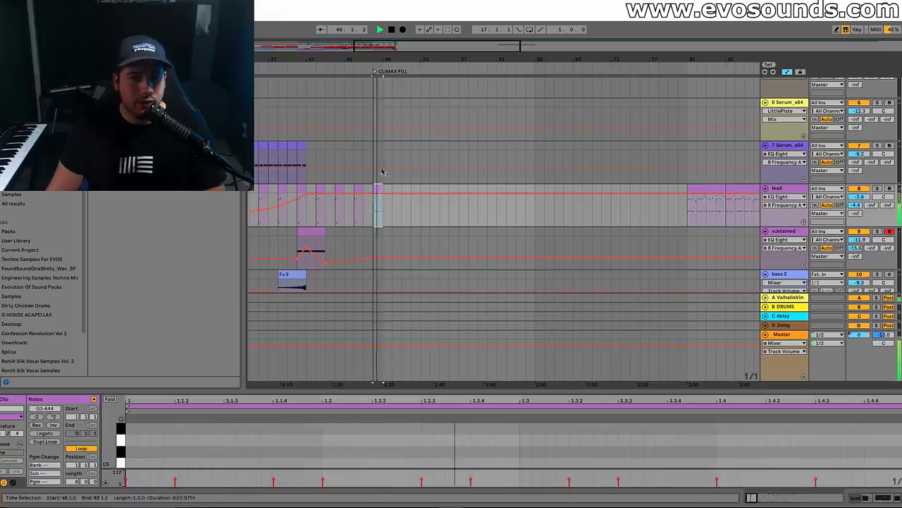
Trim the KICK track's last clip to end at the CLIMAX FILL marker on bar 48
scroll(377, 139, "up", 5)
left_click(376, 139)
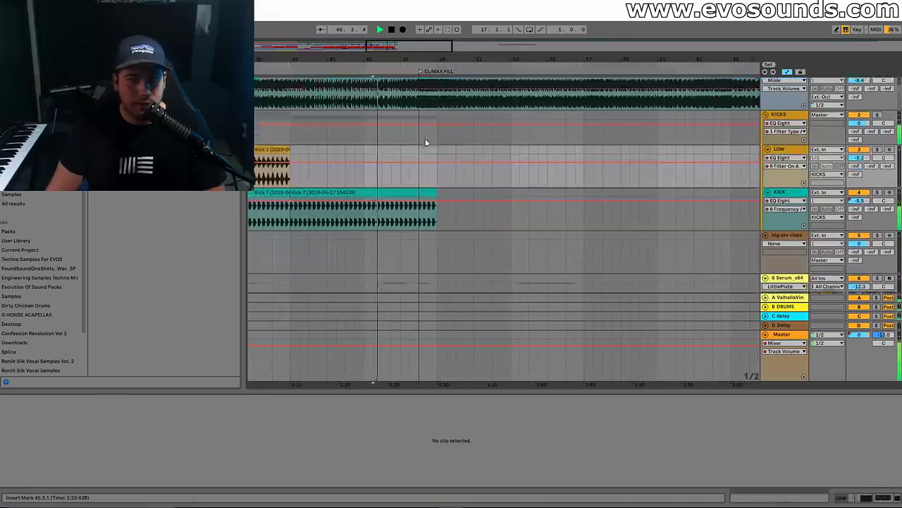
scroll(427, 141, "up", 1)
left_click_drag(436, 223, 418, 222)
left_click(411, 191)
Copy the LOW and KICK clips from bars 33 to 41 and paste them at bar 48
scroll(449, 196, "down", 2)
scroll(449, 196, "up", 2)
scroll(331, 179, "down", 2)
left_click_drag(332, 180, 438, 215)
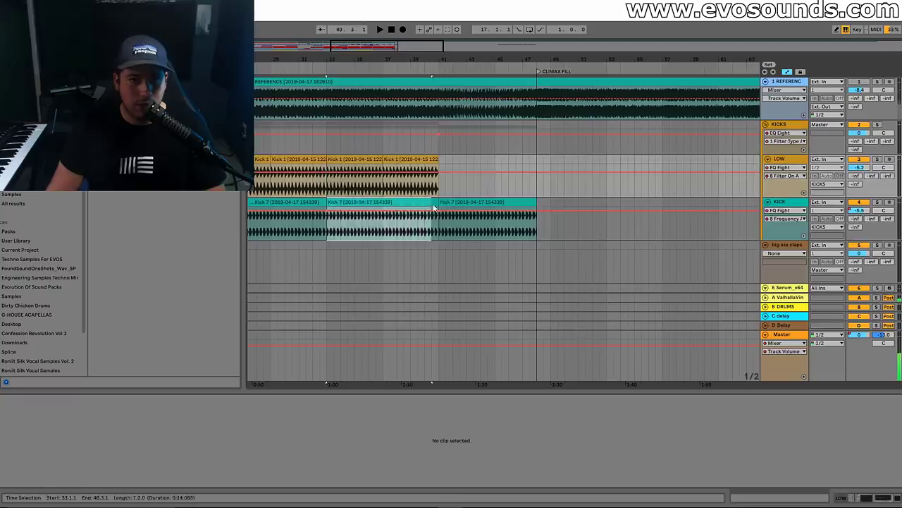
left_click(364, 215, "shift")
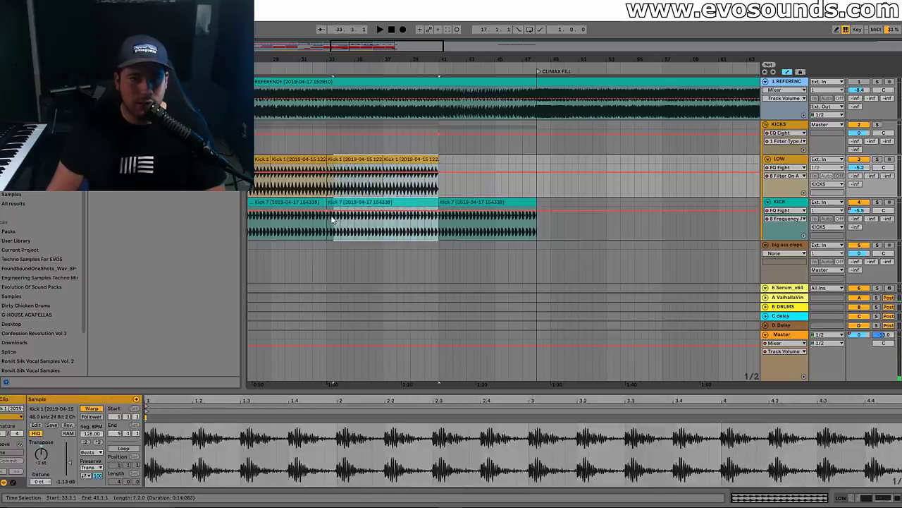
key("ctrl+c")
left_click(538, 161)
key("ctrl+v")
scroll(525, 177, "down", 1)
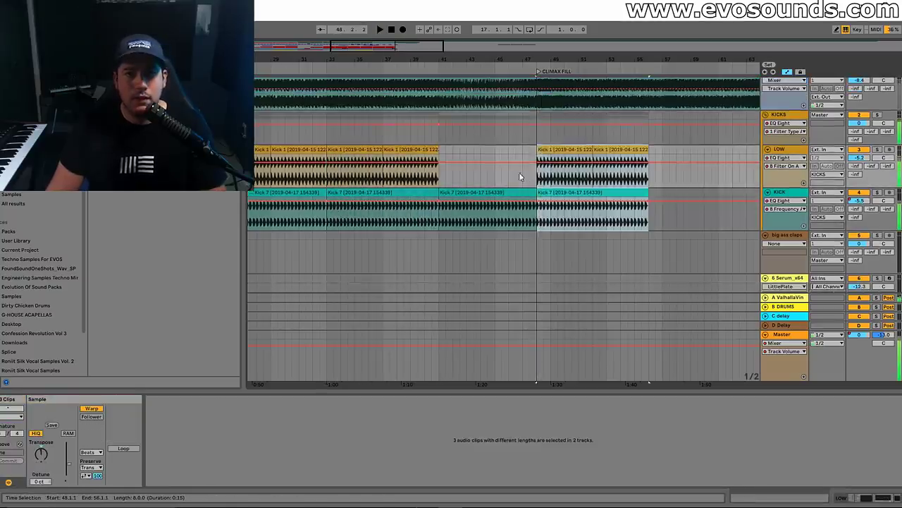
Move the pasted LOW and KICK clips one bar later to start at bar 49, and play the transition
left_click(525, 177)
scroll(534, 203, "down", 5)
key("space")
scroll(546, 181, "up", 2)
scroll(561, 170, "up", 2)
scroll(412, 87, "up", 3)
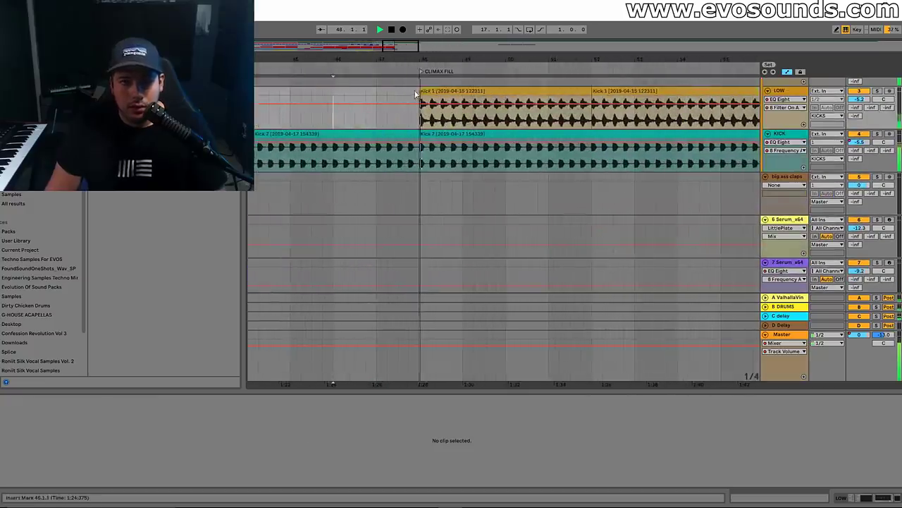
left_click_drag(432, 92, 475, 92)
left_click_drag(443, 137, 485, 138)
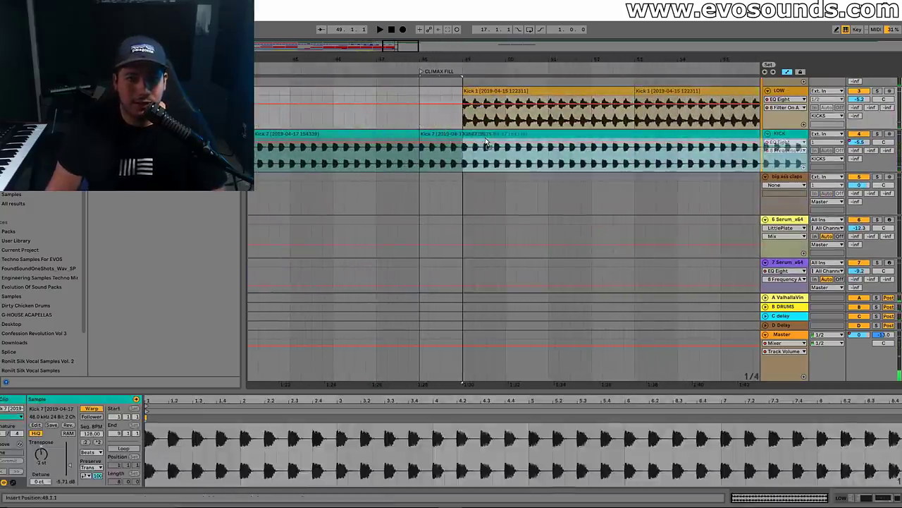
left_click(419, 119)
key("space")
scroll(437, 133, "down", 2)
Extend the last LOW clip to bar 57 to match the end of the KICK clip
left_click_drag(424, 64, 490, 120)
scroll(631, 141, "up", 4)
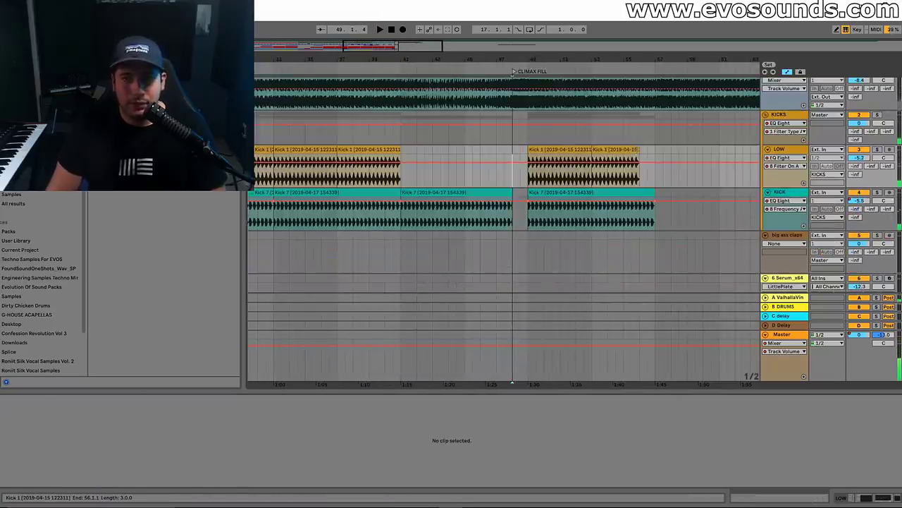
left_click(634, 149)
left_click(585, 150)
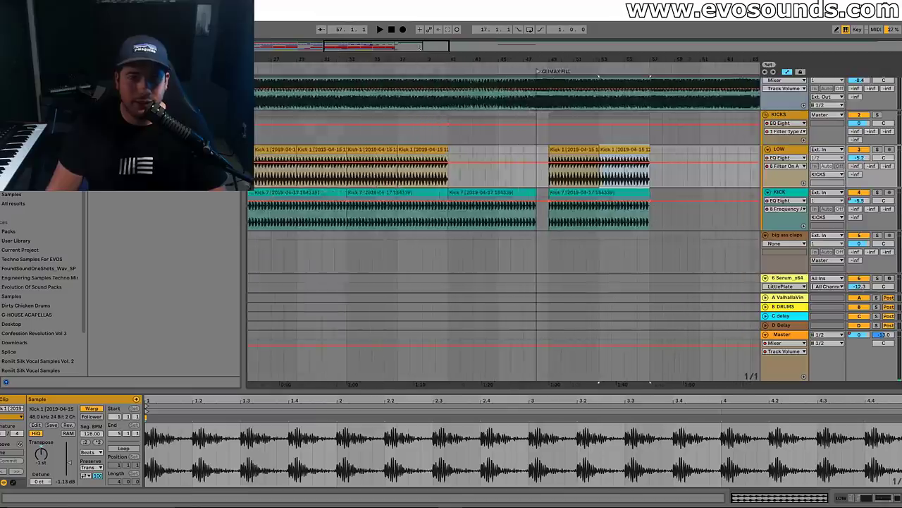
Copy the Hihat 3, oh, Percussion and bass clips from bars 33 to 41, paste them at bar 49, and play from bar 48
scroll(571, 211, "down", 6)
scroll(568, 218, "down", 8)
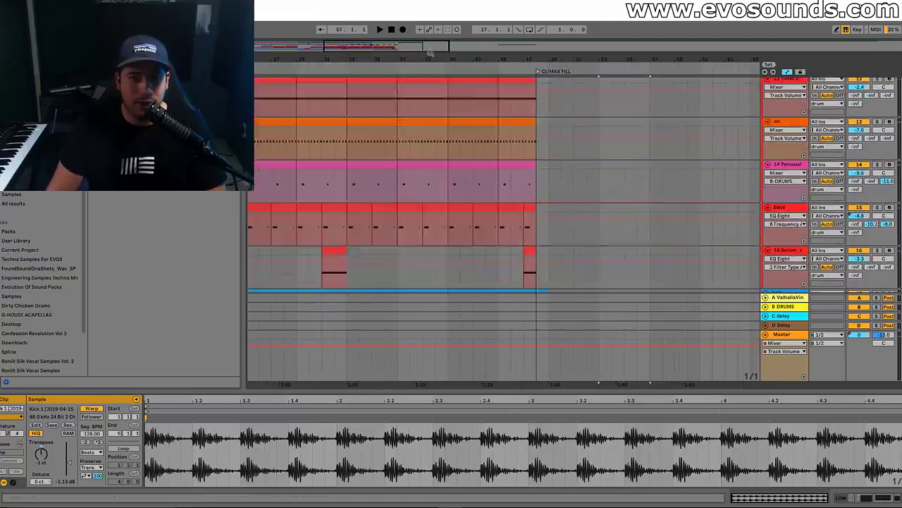
left_click_drag(389, 137, 472, 250)
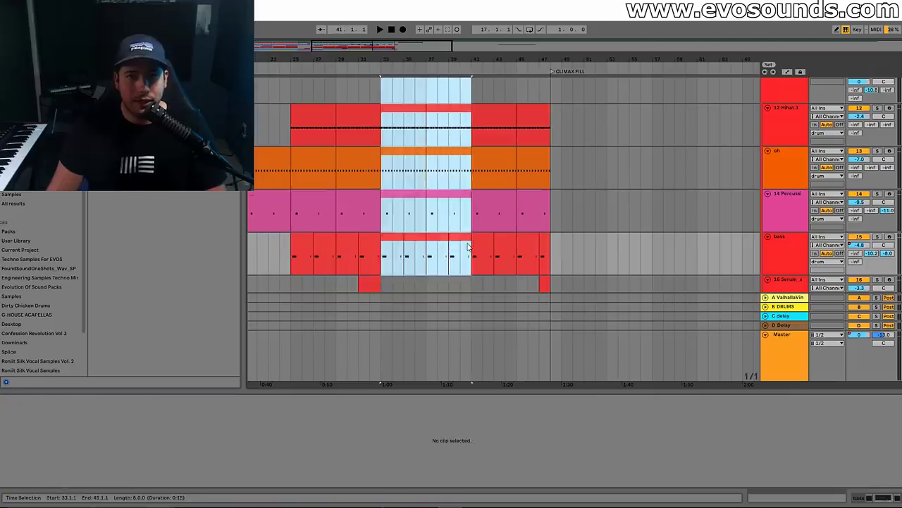
key("ctrl+d")
left_click(564, 116)
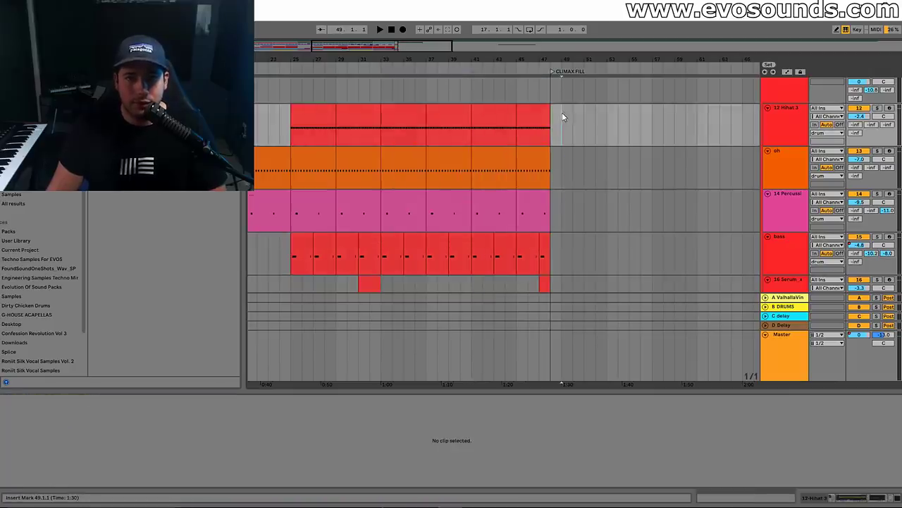
left_click(360, 120)
left_click_drag(383, 127, 471, 254)
key("ctrl+c")
left_click(558, 120)
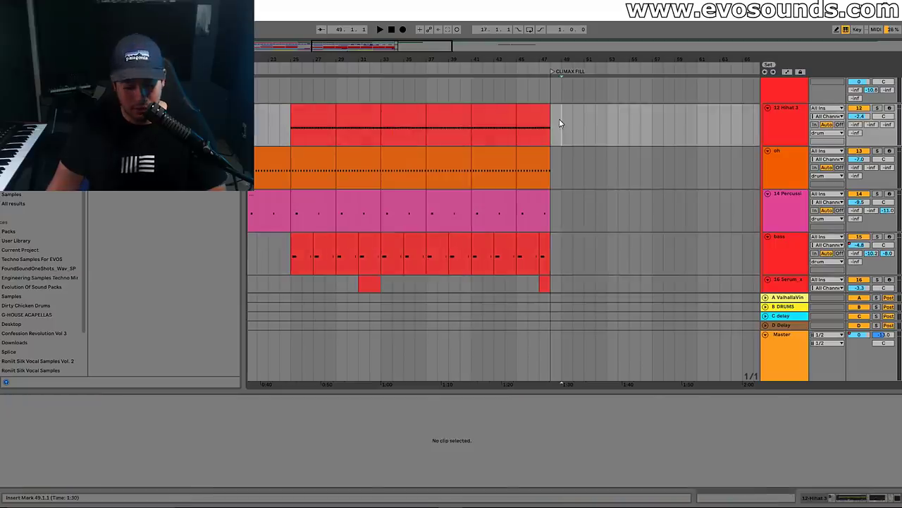
key("ctrl+v")
left_click(552, 113)
key("space")
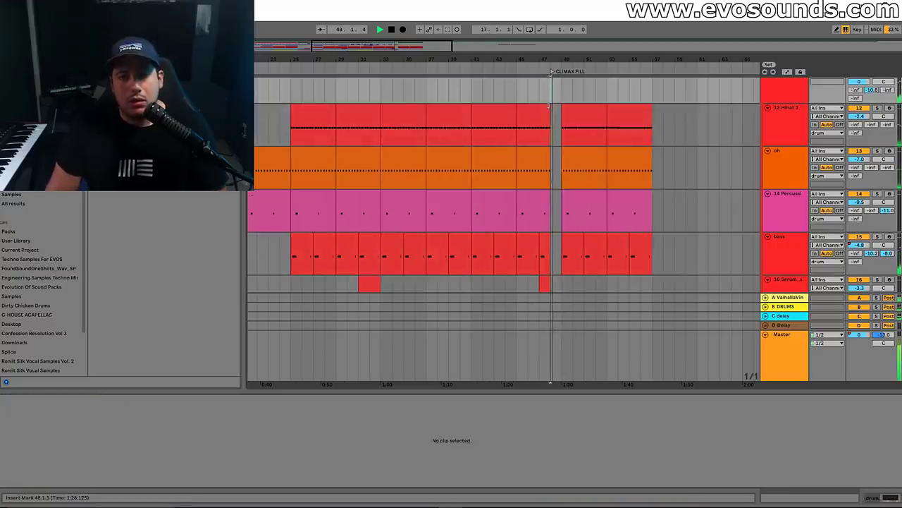
Add an eight-bar copy of the PAD clip from bar 49 to 57, and play the transition from bar 48
scroll(580, 153, "down", 1)
scroll(585, 173, "down", 4)
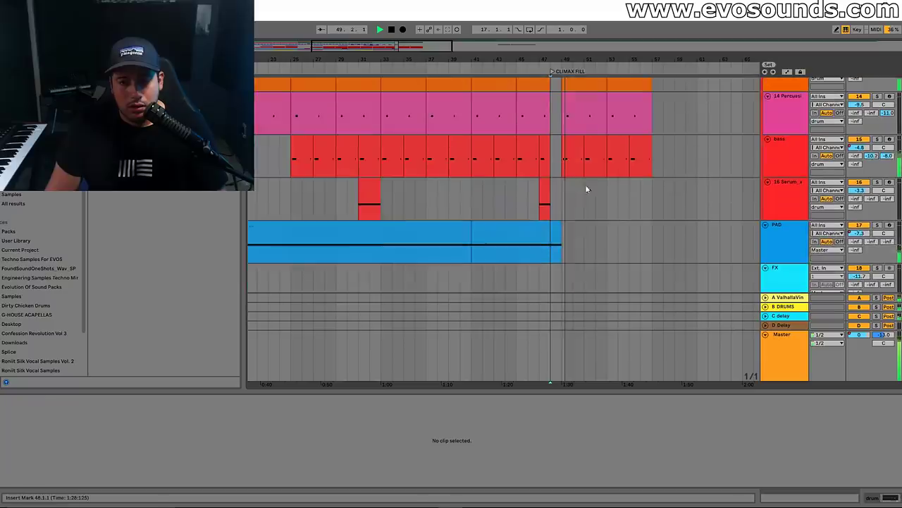
left_click(479, 234)
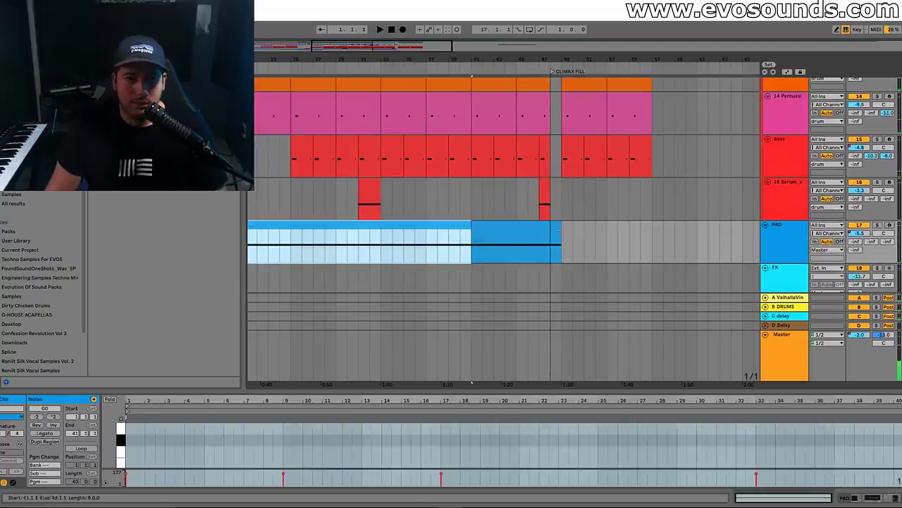
key("ctrl+d")
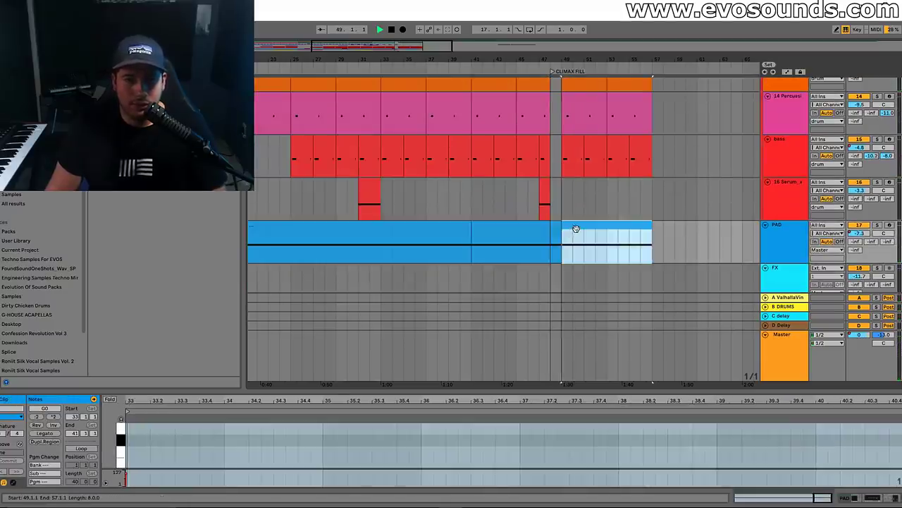
scroll(584, 220, "up", 4)
left_click(556, 236)
scroll(558, 235, "down", 3)
left_click(596, 231)
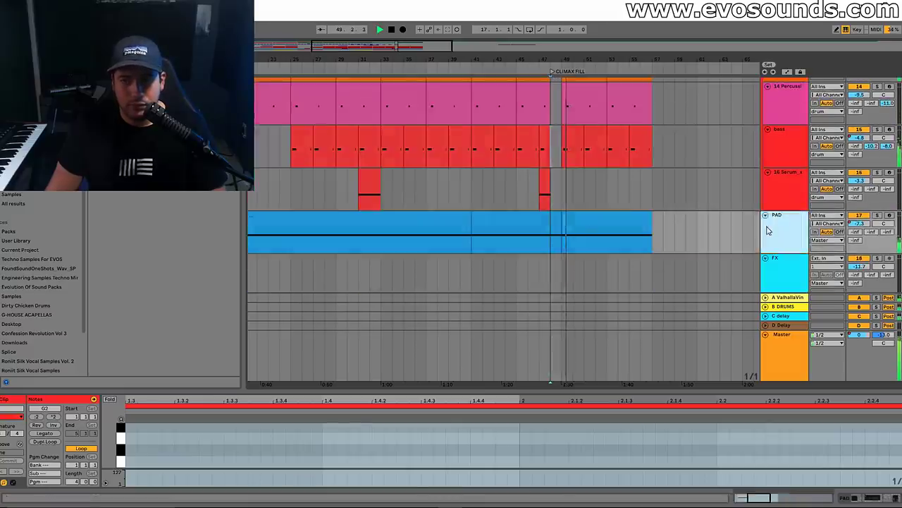
Delete the Percussion and bass clips between bars 41 and 45
scroll(302, 326, "up", 3)
left_click(399, 179)
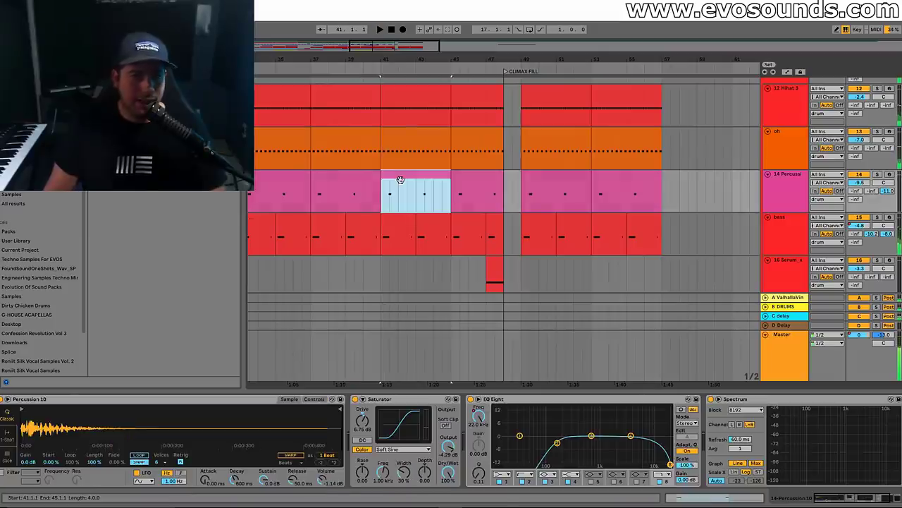
key("Delete")
key("Down")
key("Delete")
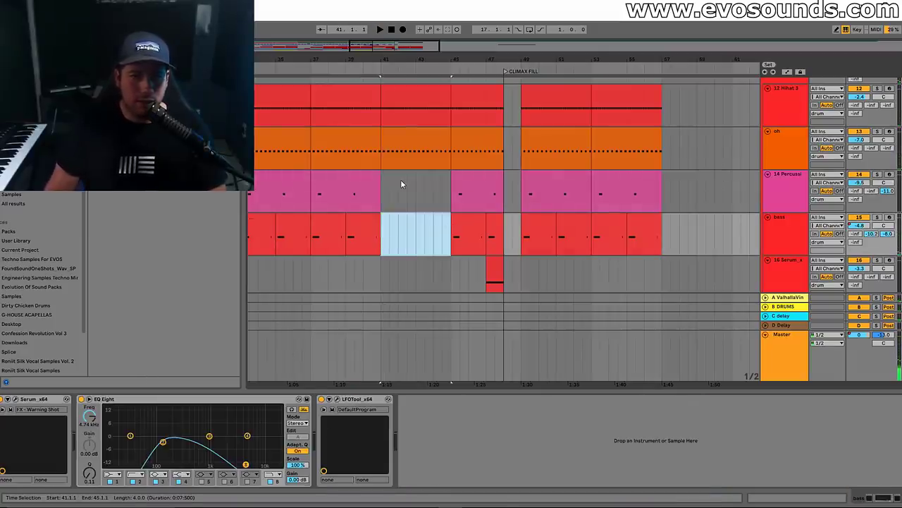
Clear the remaining Percussion and bass clips from bar 45 up to the CLIMAX FILL marker, and play the breakdown from bar 40
left_click(462, 183)
key("Down")
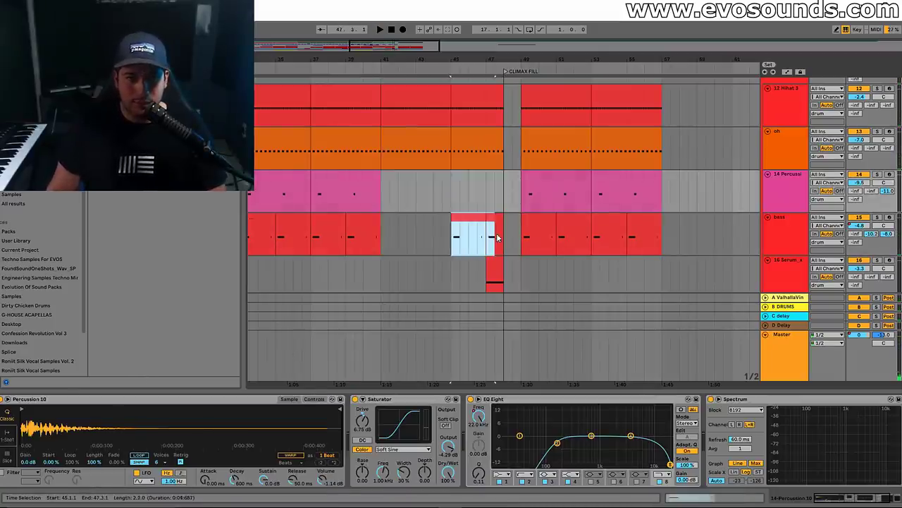
key("Delete")
scroll(347, 207, "up", 2)
left_click(373, 208)
key("space")
scroll(423, 212, "down", 3)
scroll(411, 207, "down", 3)
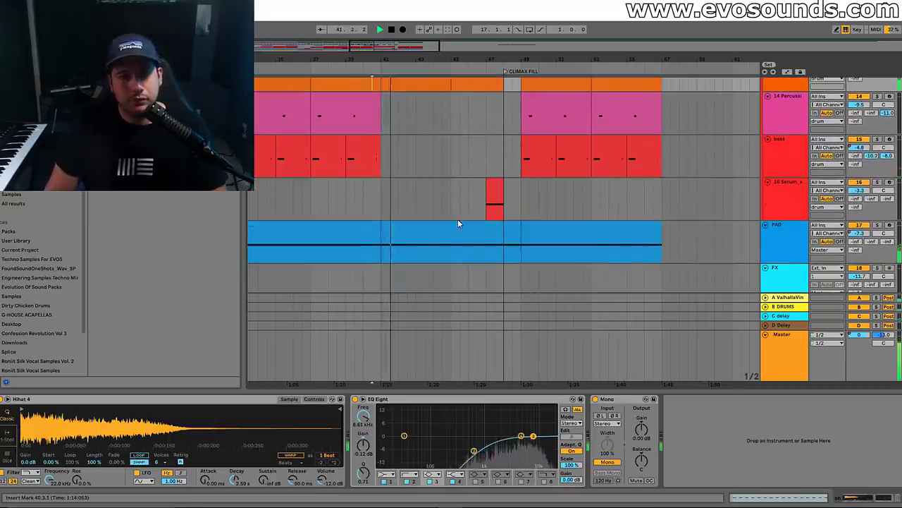
Automate the PAD volume up to -3.0 dB from bar 41, lower it again at bar 49, and trim the breakdown clip to bar 48
left_click(458, 224)
left_click(872, 240)
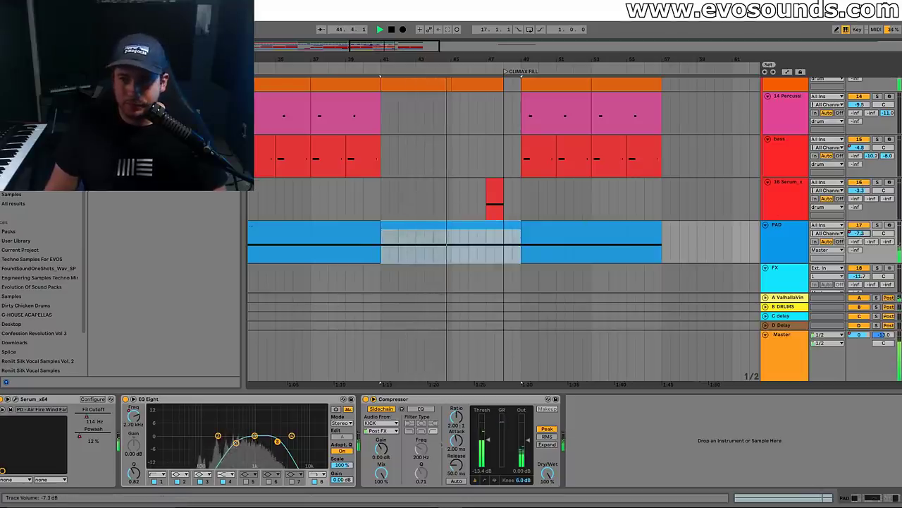
key("a")
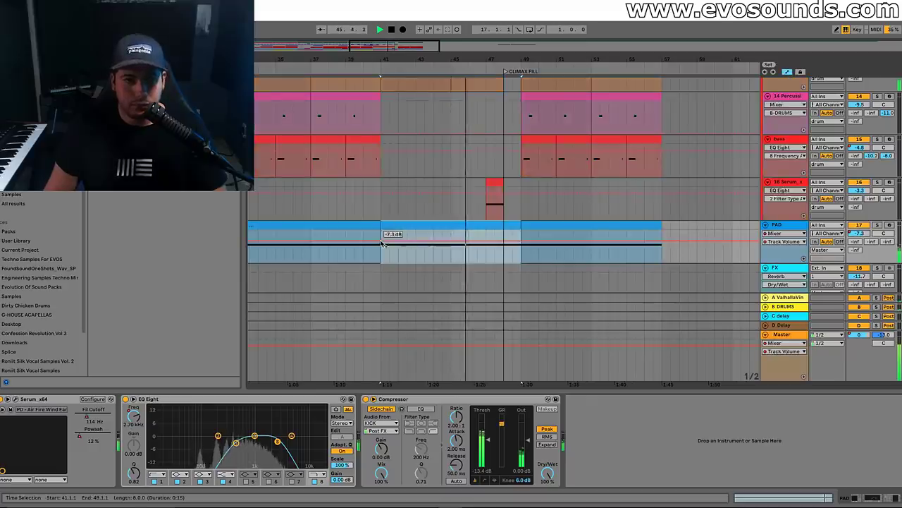
left_click(381, 243)
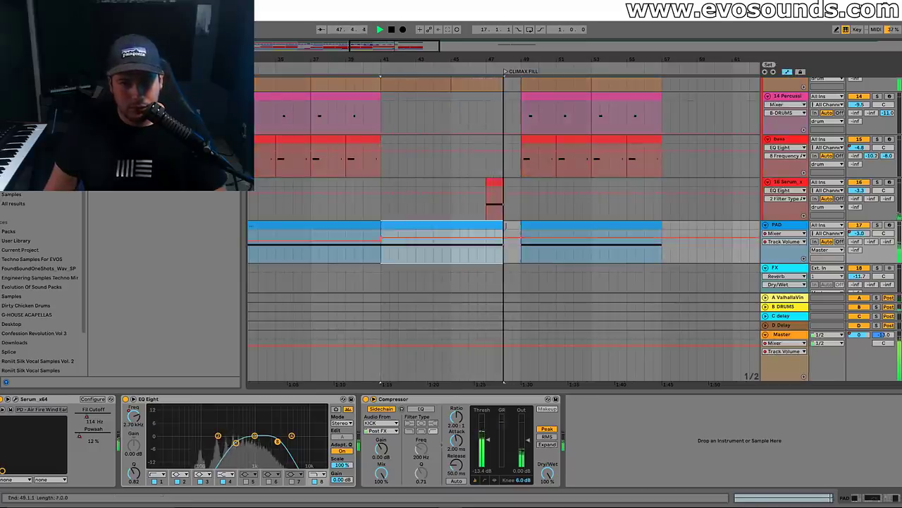
left_click_drag(526, 241, 525, 247)
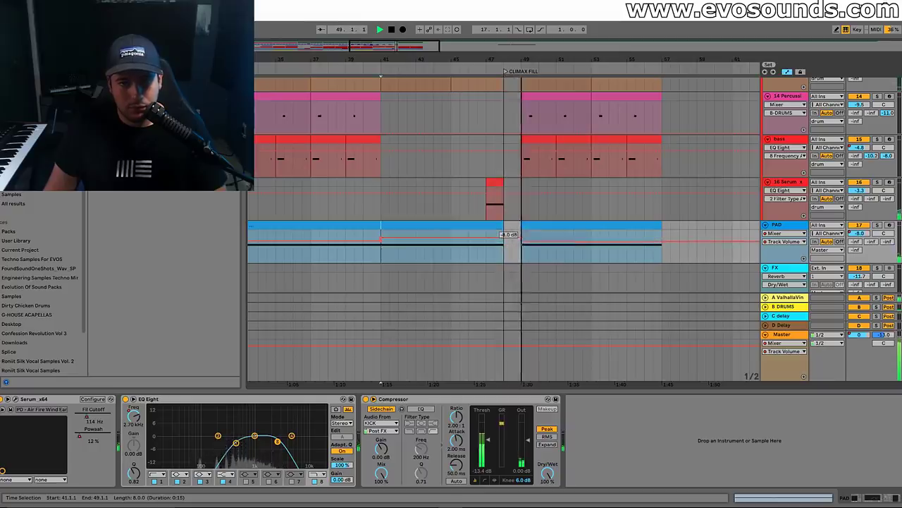
Copy the Fx 9 clip on the bass 2 track and paste it at bar 45, leading into the CLIMAX FILL marker
scroll(486, 201, "up", 10)
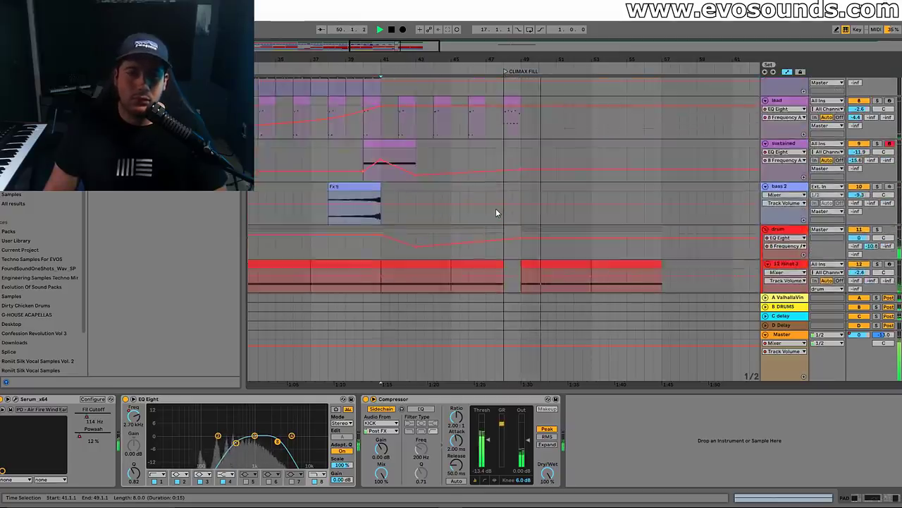
scroll(496, 208, "up", 3)
scroll(496, 203, "down", 8)
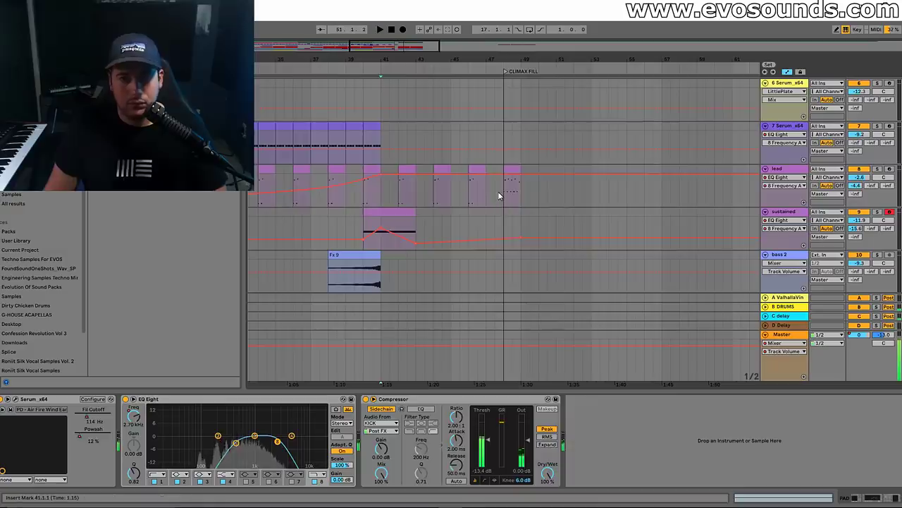
left_click(498, 191)
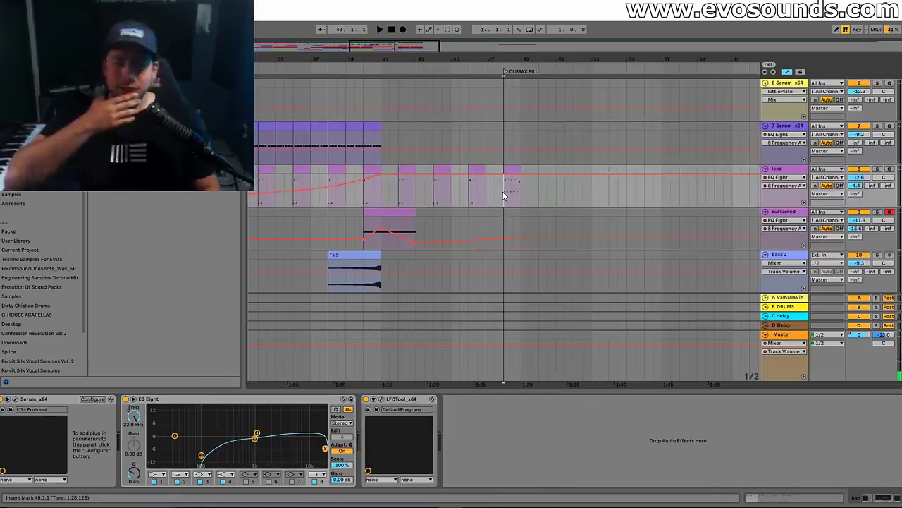
scroll(485, 159, "down", 2)
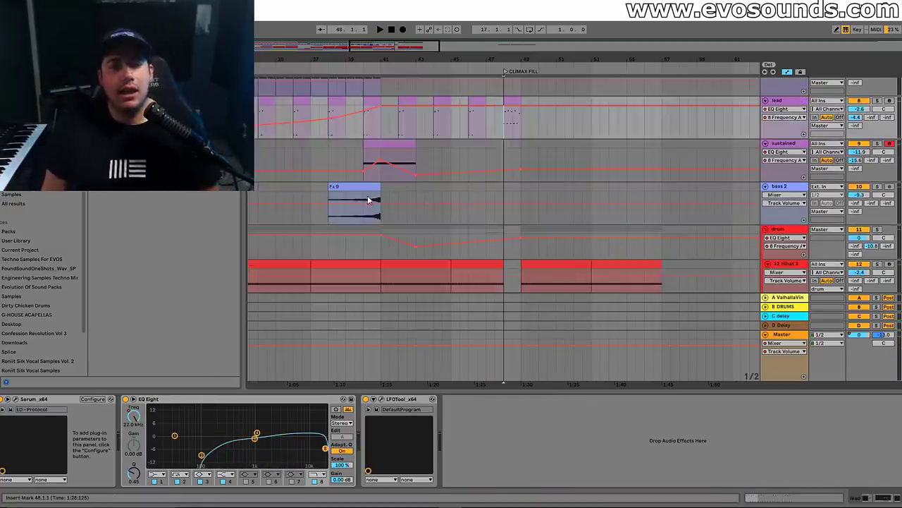
left_click(352, 201)
key("ctrl+c")
left_click(458, 185)
key("ctrl+v")
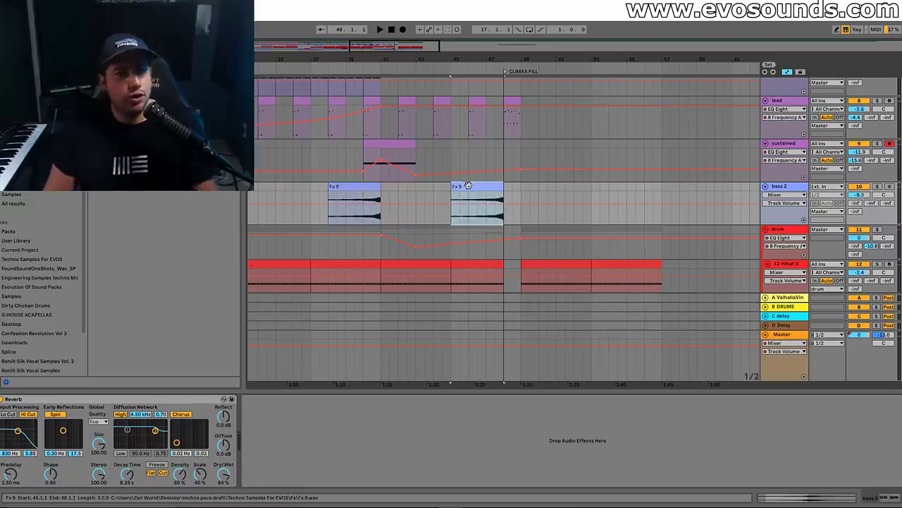
Duplicate the KSHMR_Long_Sweep_02 clip to bar 41, extend its end toward the CLIMAX FILL marker, and play the transition
scroll(430, 212, "down", 6)
scroll(405, 227, "down", 2)
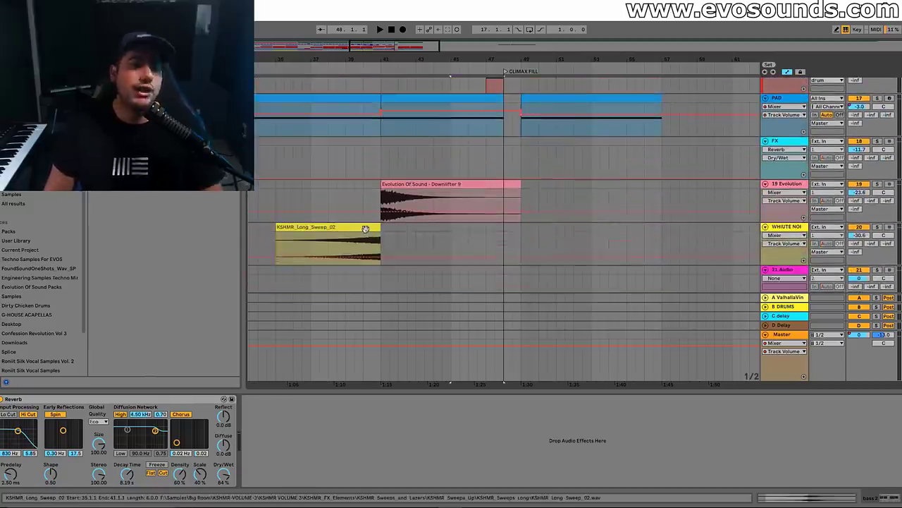
left_click(363, 229)
key("ctrl+d")
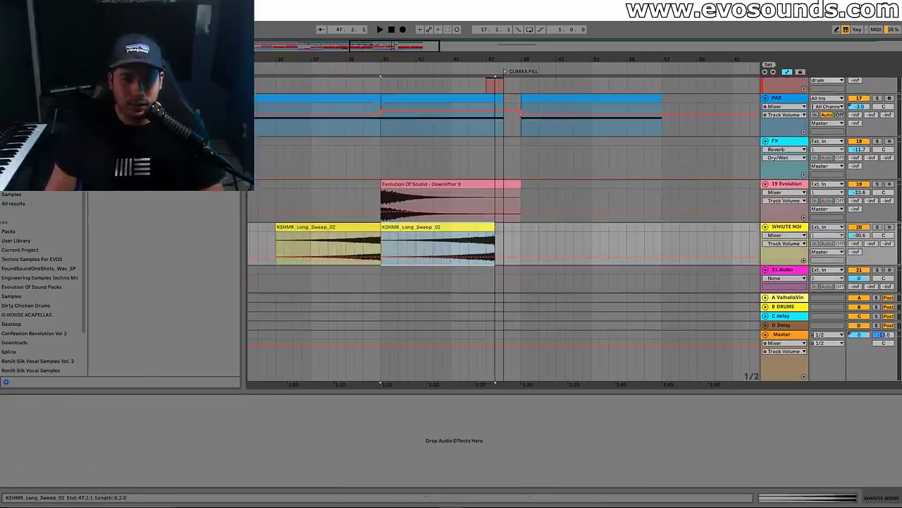
left_click(489, 210)
key("space")
scroll(507, 215, "up", 4)
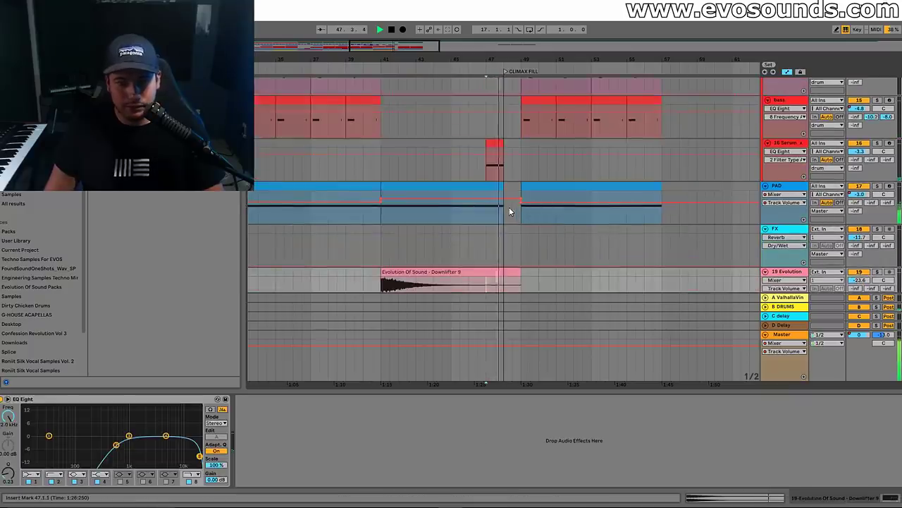
Fill the lead track from bar 41 to 49 with the bar 48 fill pattern as four-bar clips, and play from bar 41
scroll(548, 182, "up", 8)
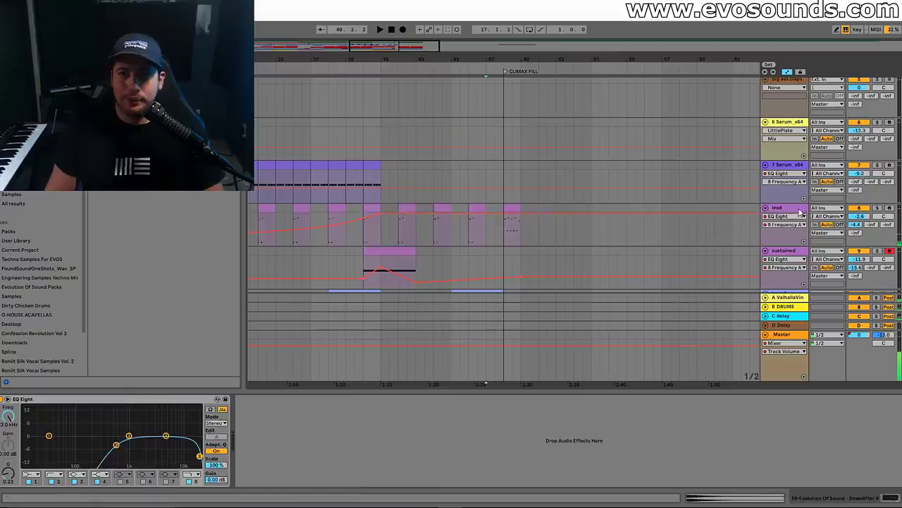
left_click(800, 213)
left_click(509, 209)
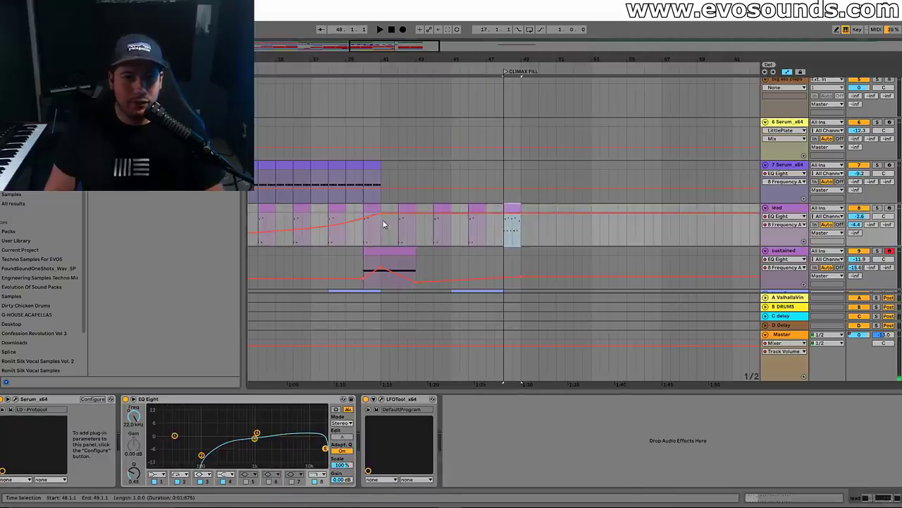
left_click_drag(407, 212, 451, 212)
key("ctrl+j")
key("space")
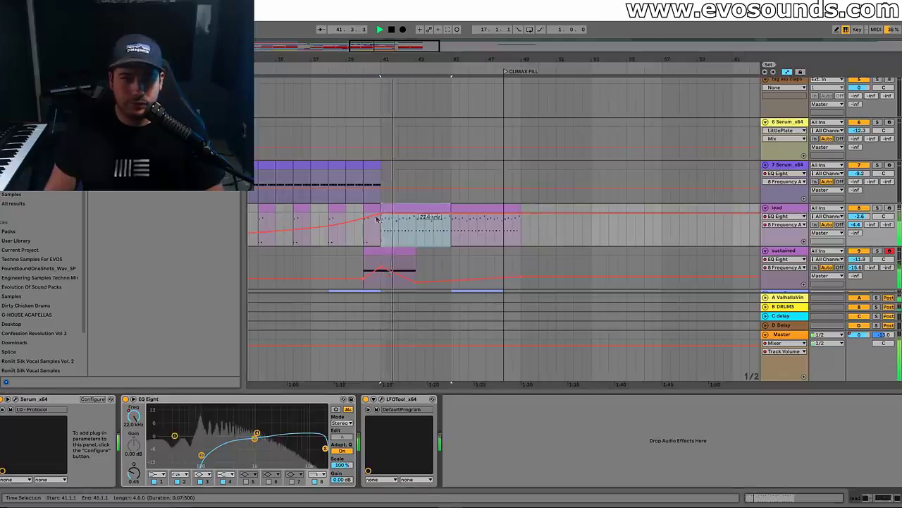
Automate the lead's EQ Eight filter frequency to drop sharply at bar 41 and rise to 22.0 kHz at the CLIMAX FILL marker
left_click(363, 195)
left_click_drag(385, 217, 385, 239)
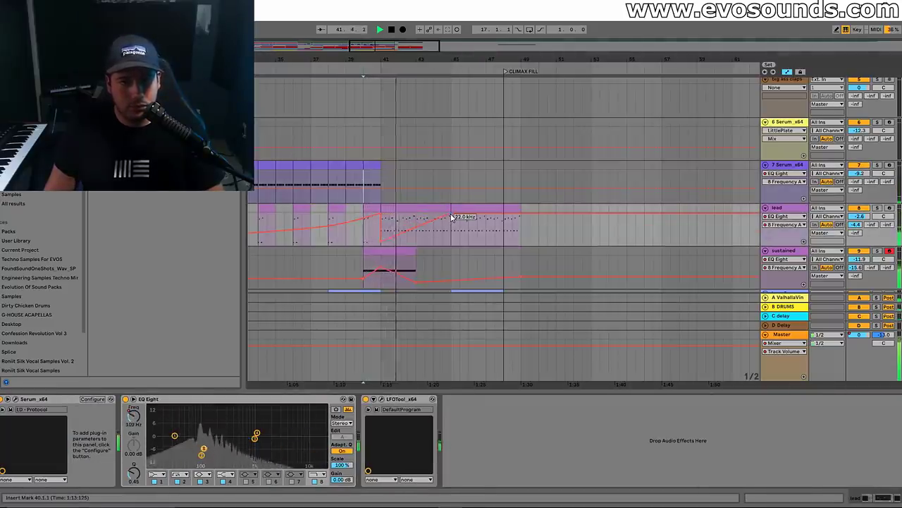
left_click_drag(452, 213, 502, 222)
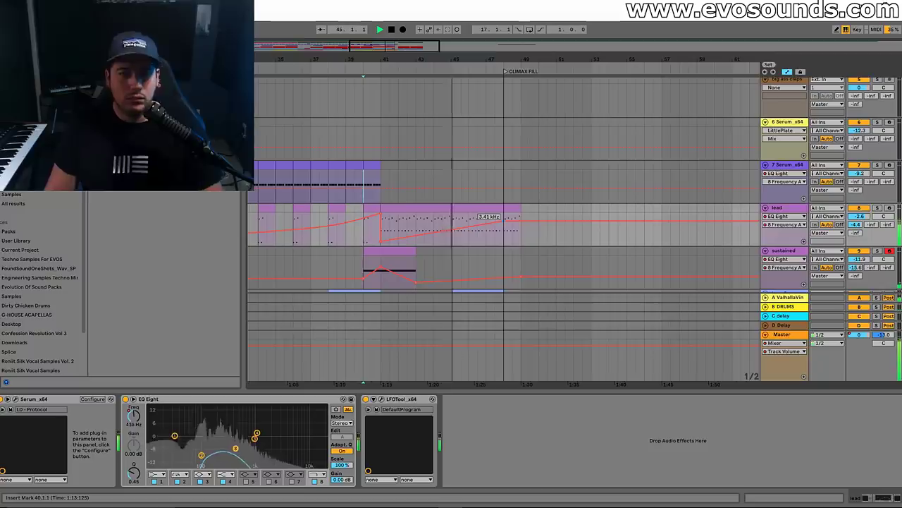
left_click_drag(502, 218, 504, 210)
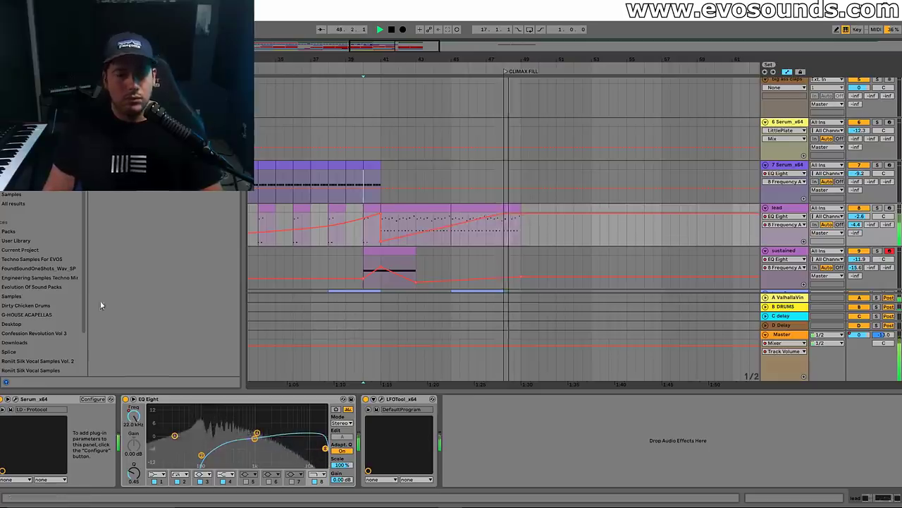
Automate the lead's Serum filter cutoff to rise steadily from bar 41 to the CLIMAX FILL marker
left_click(15, 400)
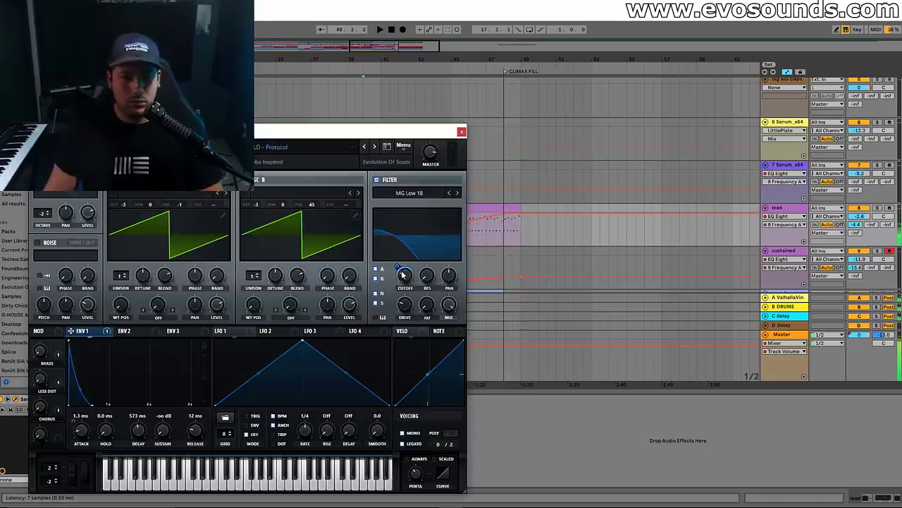
left_click(462, 132)
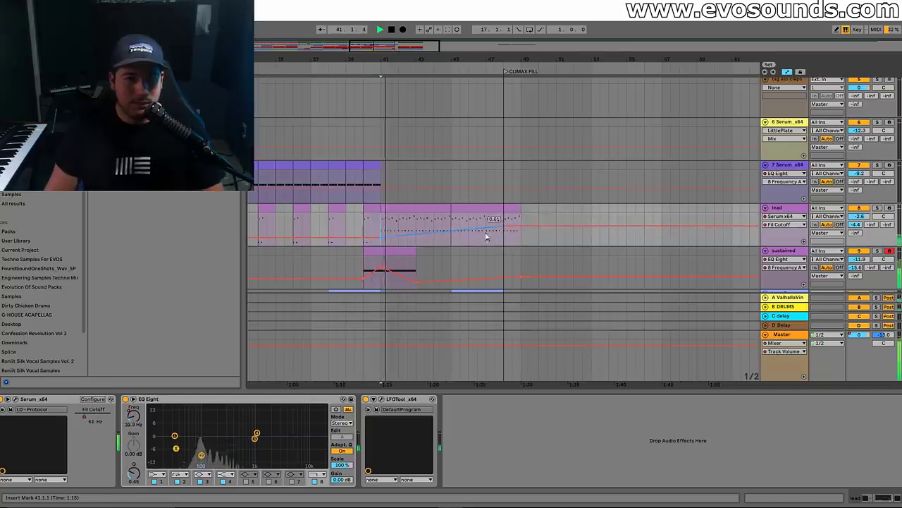
left_click_drag(484, 237, 504, 222)
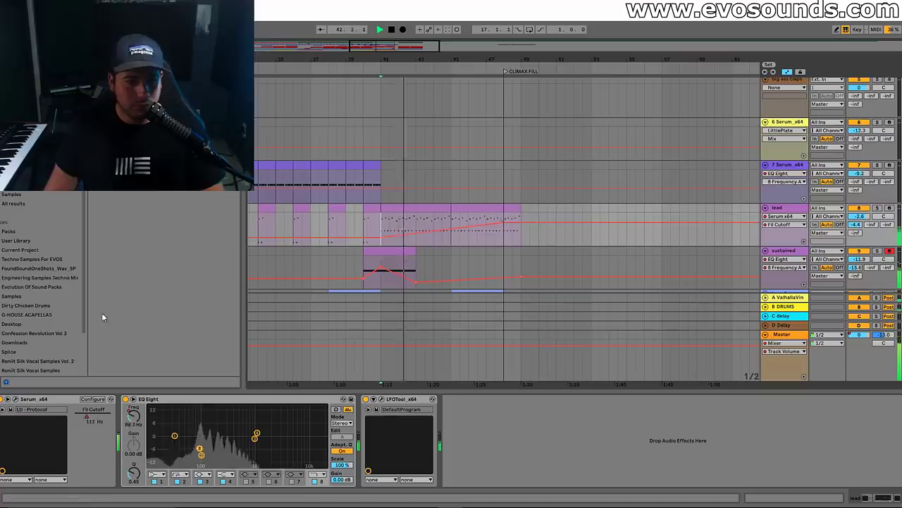
Set the lead Serum's Env 1 release to 217 ms and lower the lead track volume to -7.8 dB
left_click(17, 399)
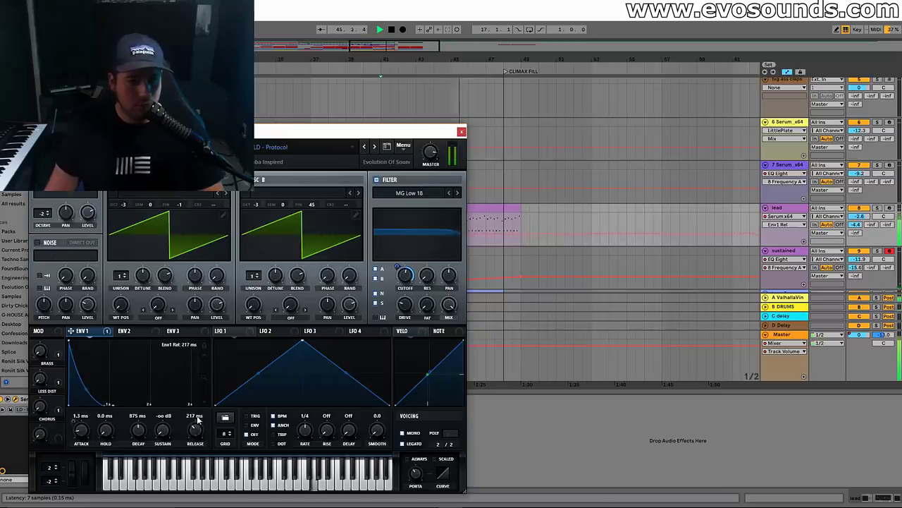
left_click(461, 131)
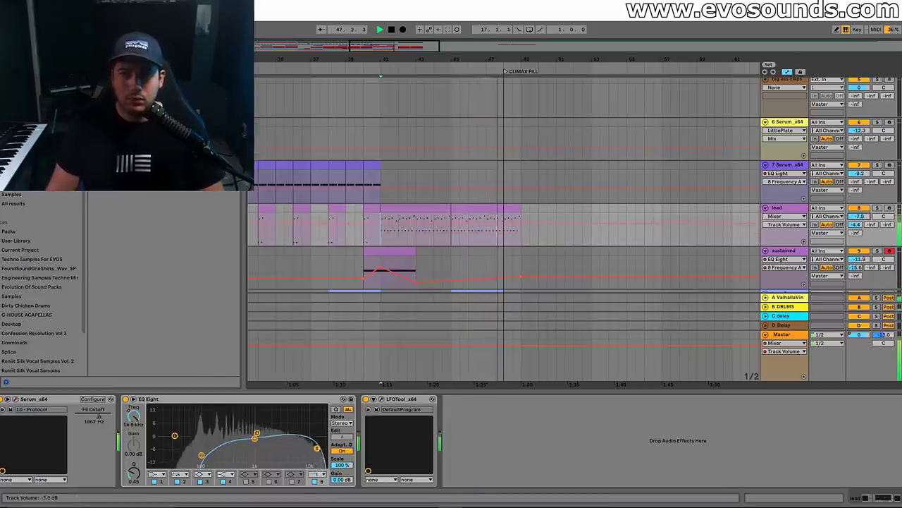
scroll(528, 169, "down", 2, "ctrl")
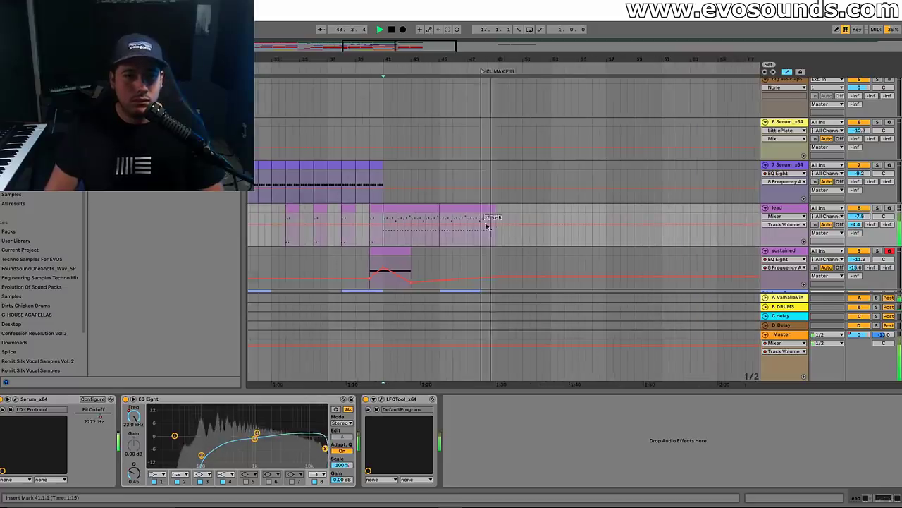
scroll(522, 215, "up", 3)
scroll(502, 227, "down", 3)
key("space")
scroll(501, 230, "up", 3)
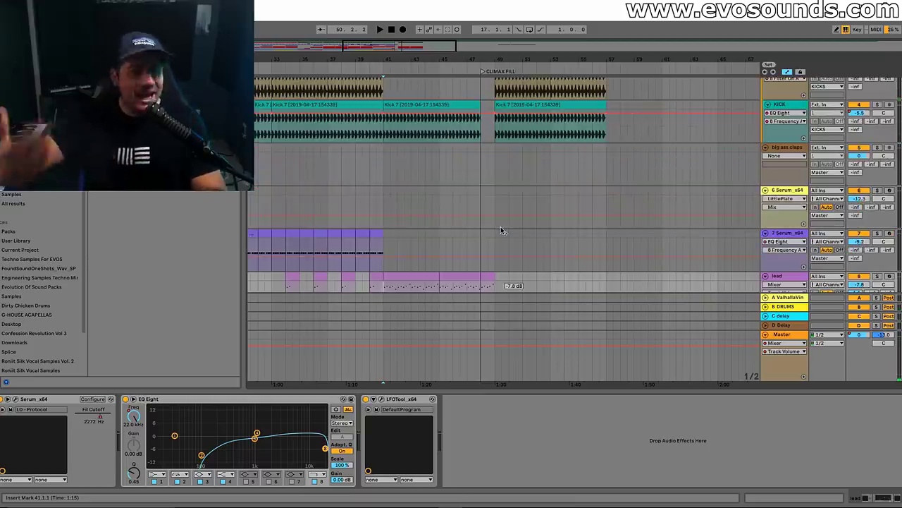
Automate the lead's LFOTool device to switch off from bar 41, and play the breakdown from bar 39.3
scroll(474, 182, "up", 2)
scroll(475, 182, "down", 5)
scroll(383, 176, "up", 3)
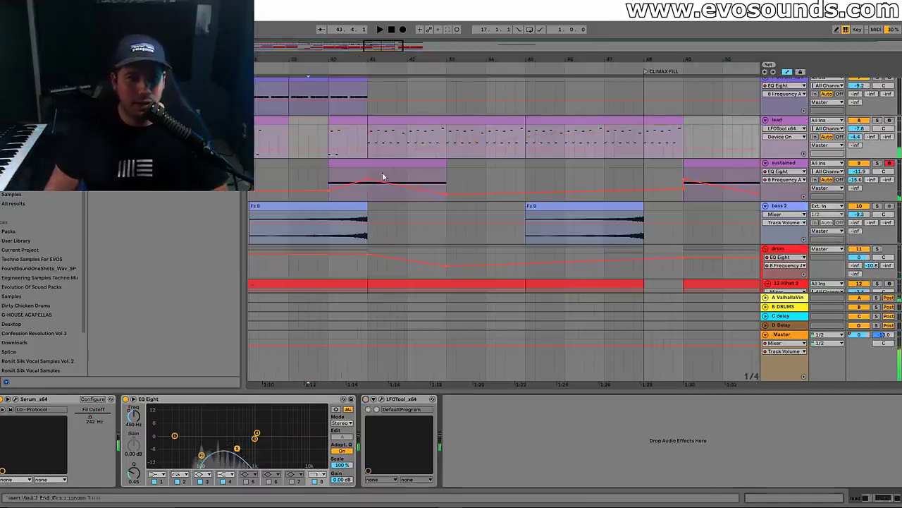
key("space")
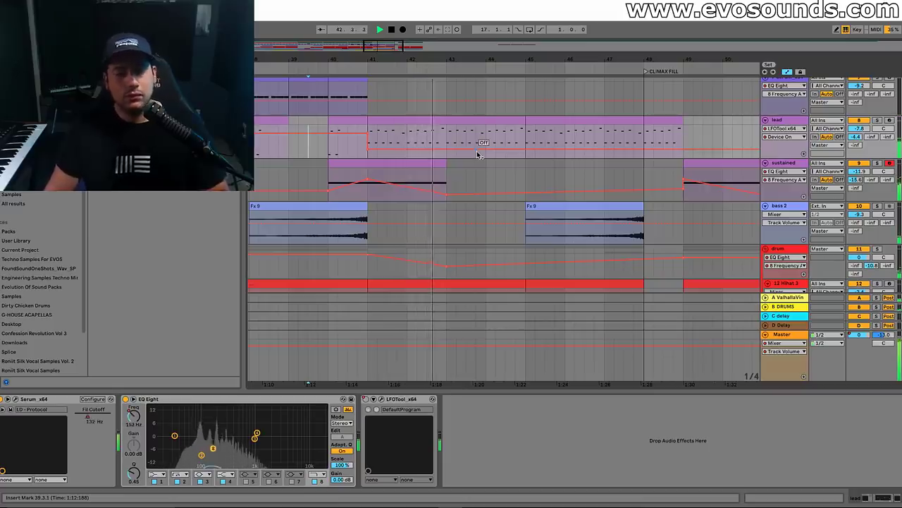
scroll(514, 162, "up", 2)
scroll(514, 162, "up", 8)
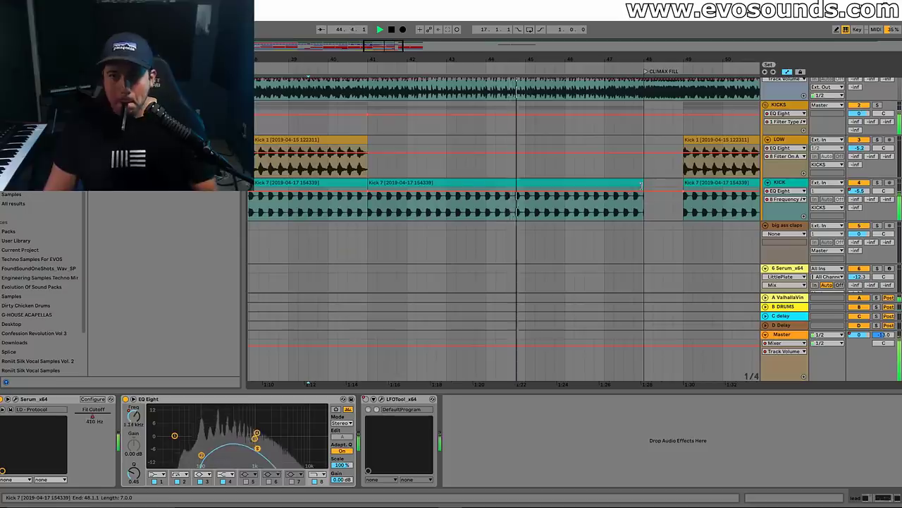
scroll(643, 200, "down", 10)
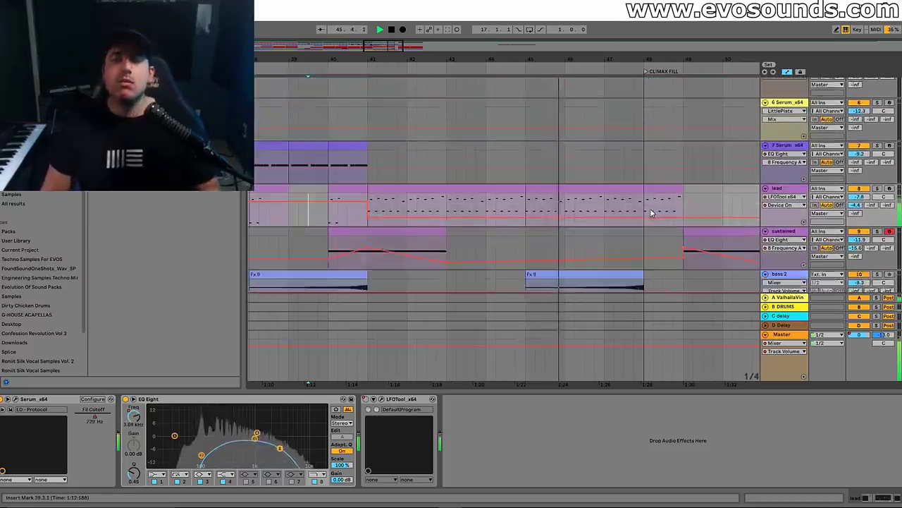
scroll(653, 214, "down", 1)
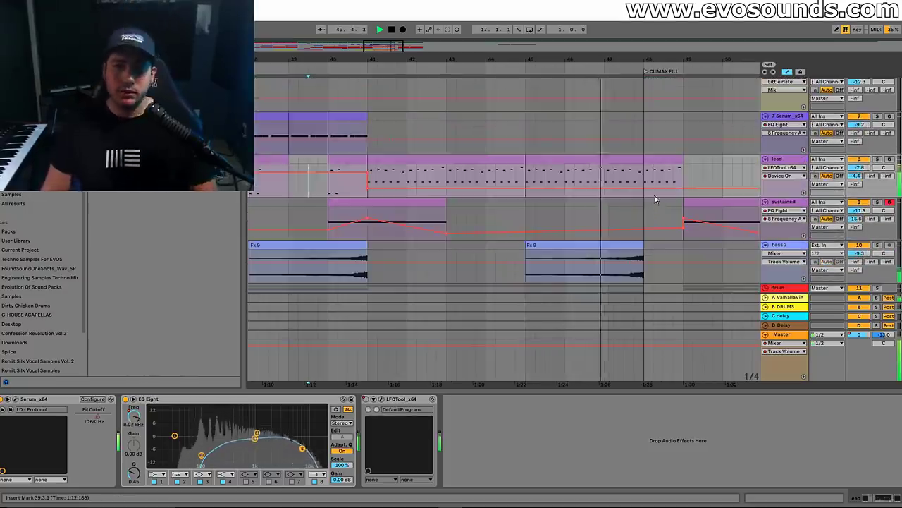
Replay the breakdown from bar 40 and lower the lead track volume to -14.2 dB
left_click_drag(386, 46, 405, 46)
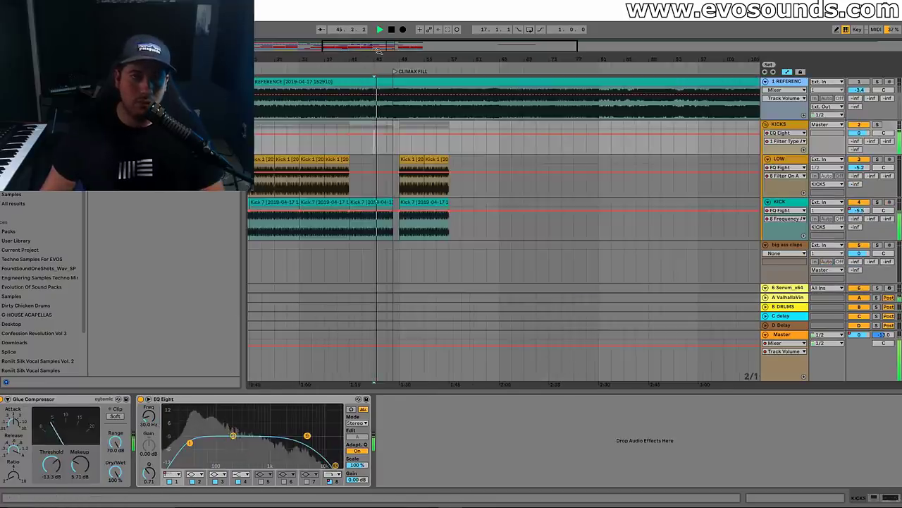
left_click_drag(379, 50, 353, 111)
scroll(427, 163, "down", 6)
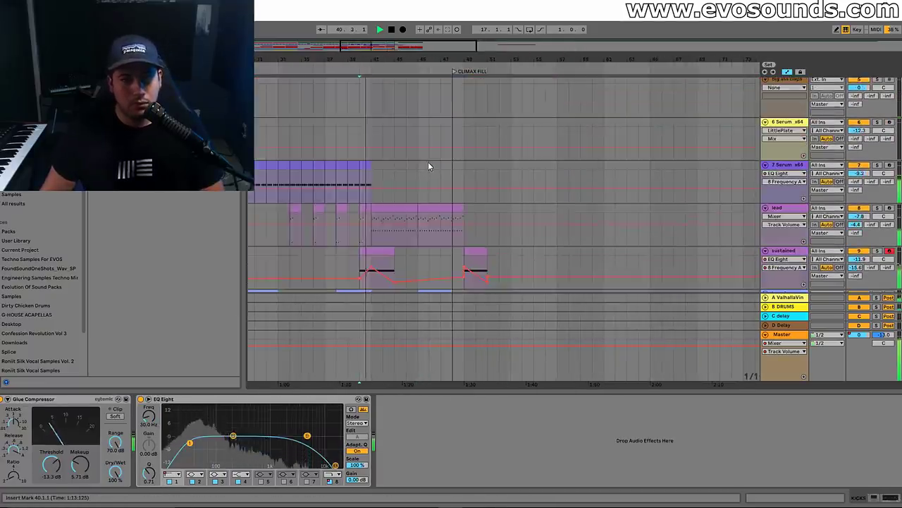
left_click(773, 156)
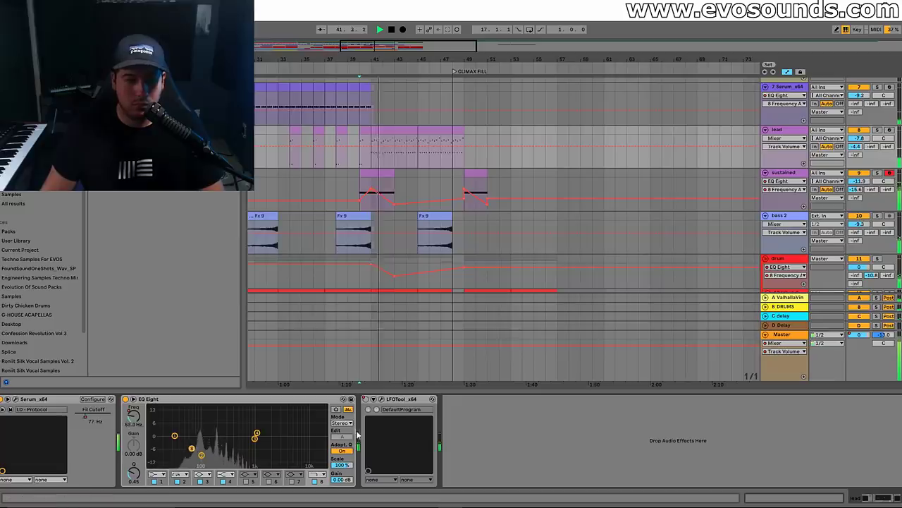
scroll(405, 228, "up", 3)
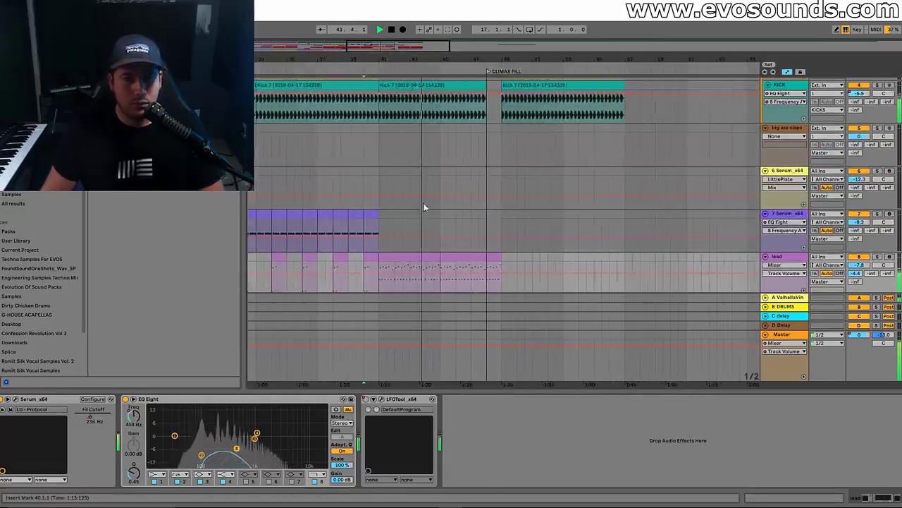
scroll(423, 203, "down", 3)
left_click(409, 181)
left_click(468, 182)
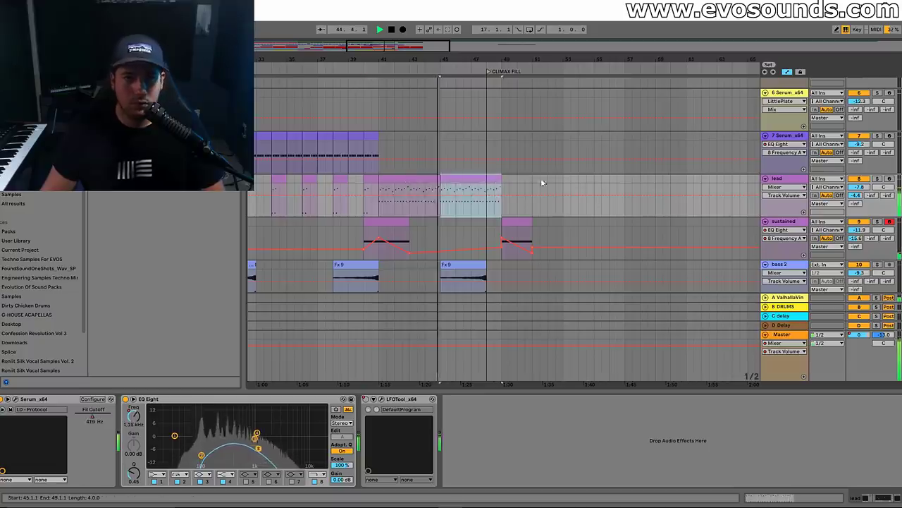
left_click_drag(856, 191, 856, 201)
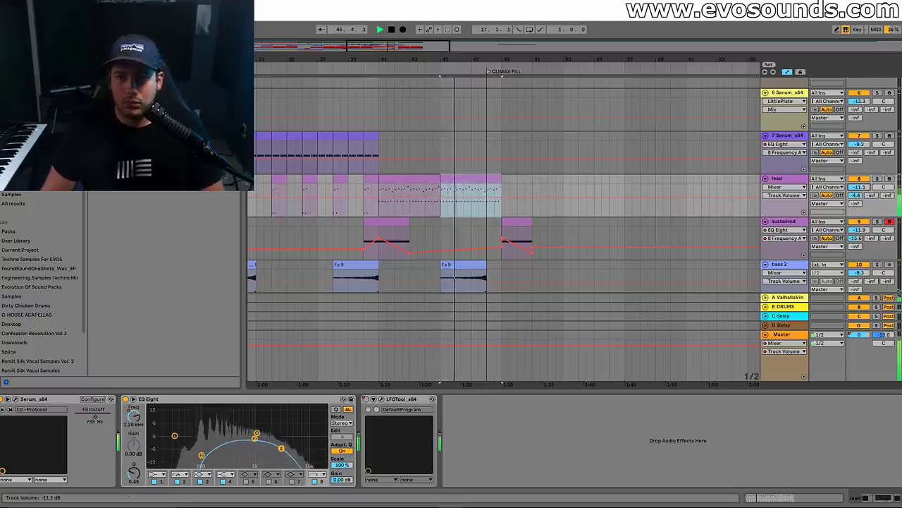
left_click_drag(859, 187, 859, 192)
Trim the G3 note in the sustained clip at bar 49 to start at 2.1.1, and play the clip
scroll(649, 231, "down", 5)
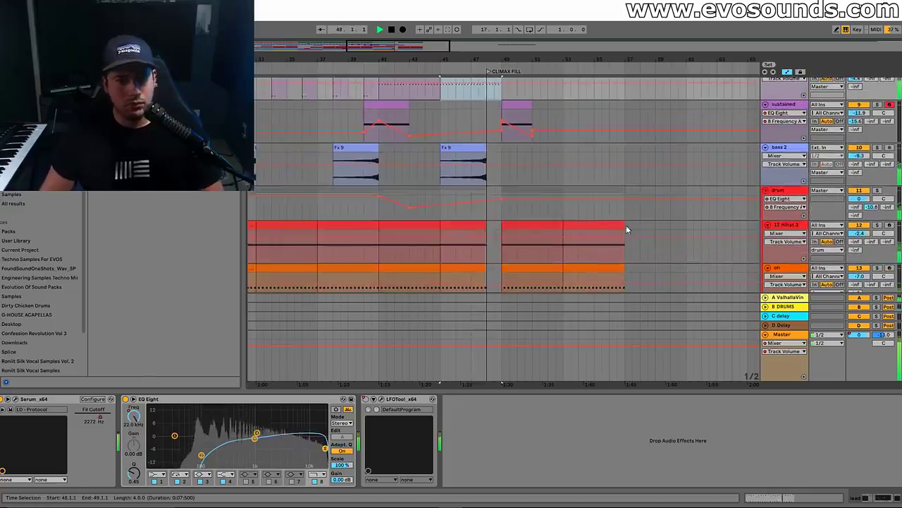
left_click(604, 224)
scroll(578, 220, "up", 2)
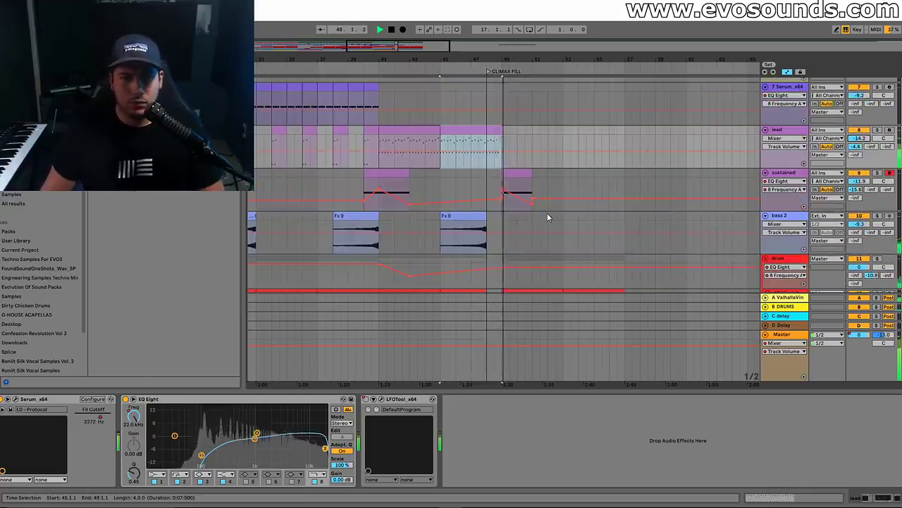
scroll(547, 215, "up", 1)
scroll(547, 213, "up", 1)
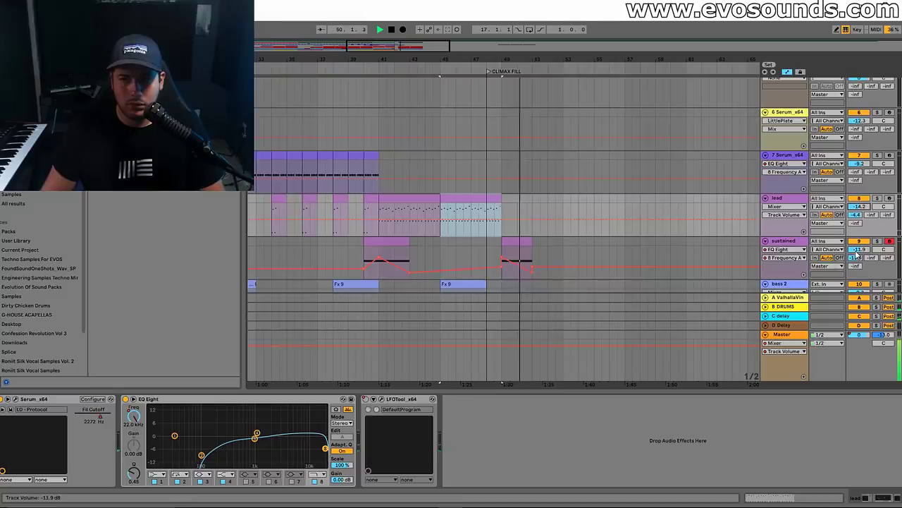
double_click(518, 246)
left_click_drag(328, 389, 327, 194)
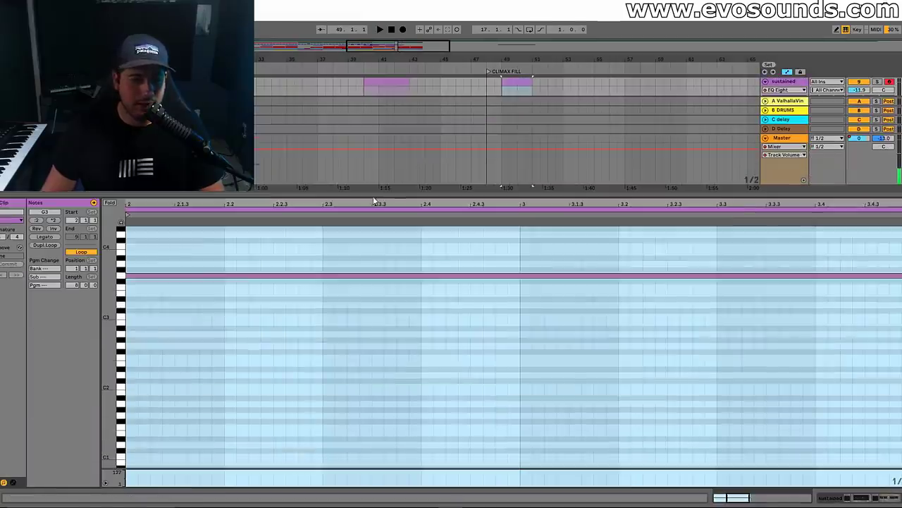
left_click_drag(150, 277, 374, 282)
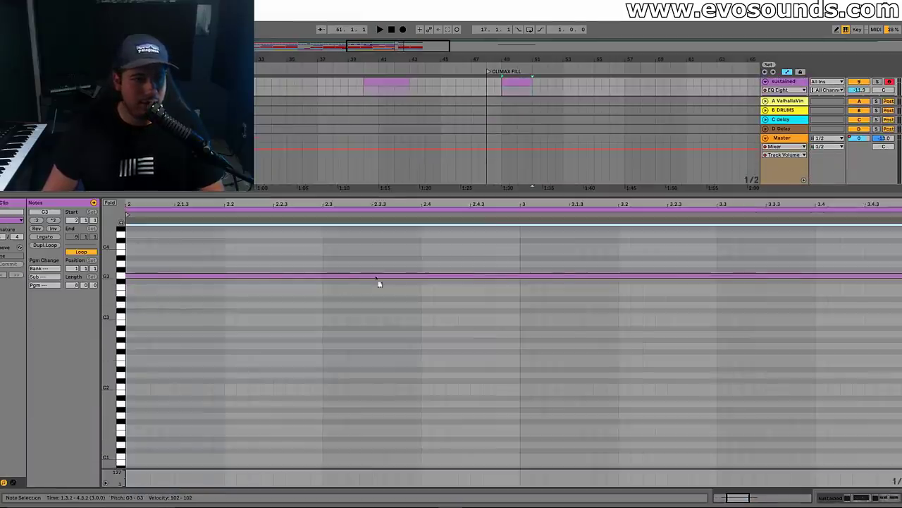
left_click(217, 270)
left_click(135, 277)
left_click(379, 29)
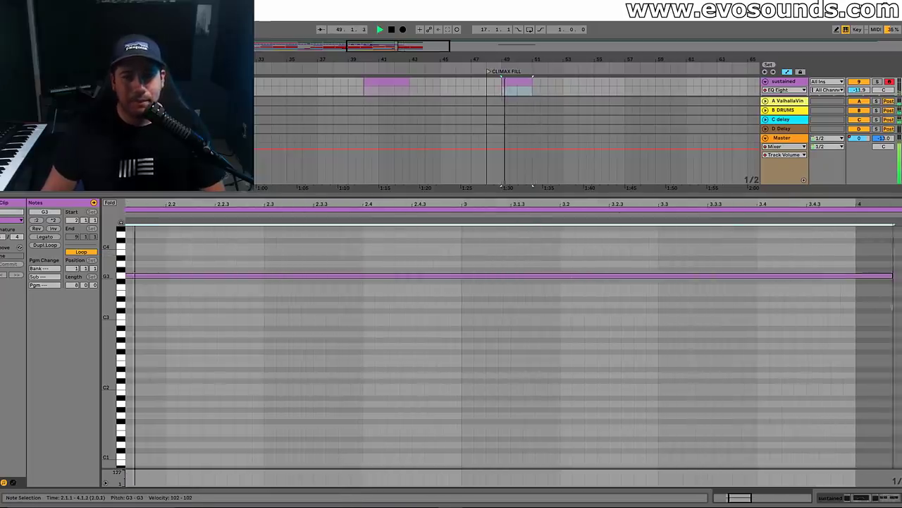
key("ctrl+alt+l")
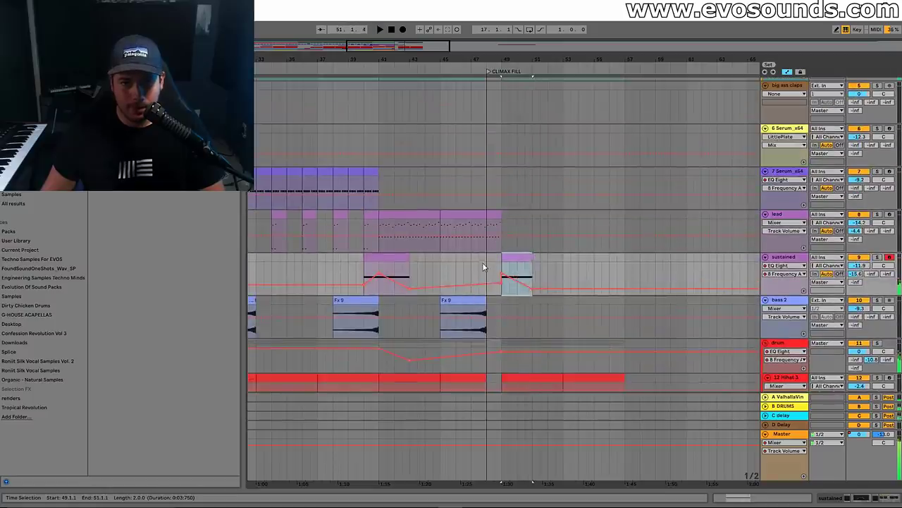
Reshape the sustained track's EQ Eight frequency automation to rise from bar 49 to 50 and fall by bar 51, playing from bar 47.3
left_click(484, 266)
key("space")
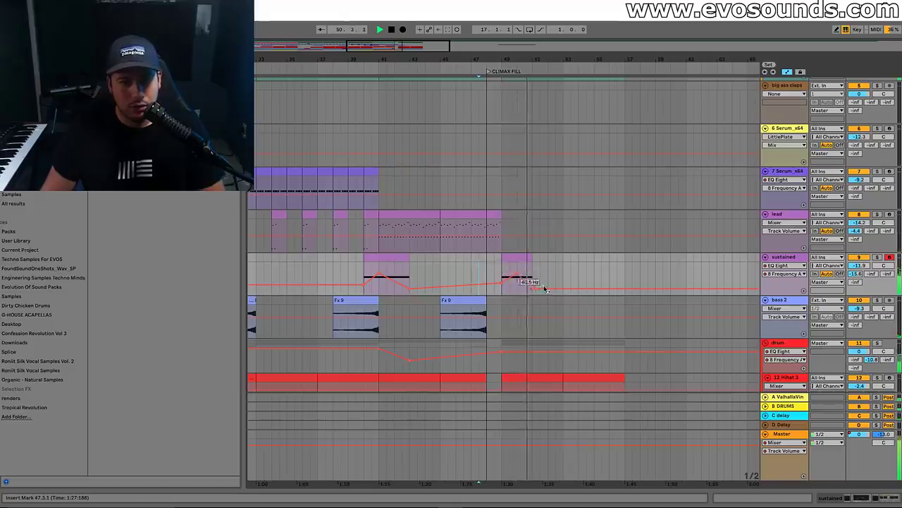
mouse_move(532, 291)
left_mouse_down()
mouse_move(517, 281)
mouse_move(532, 293)
left_mouse_up()
Copy the Evolution Of Sound - Downlifter 9 clip to bar 49 and play the transition from bar 48.3
scroll(489, 259, "down", 10)
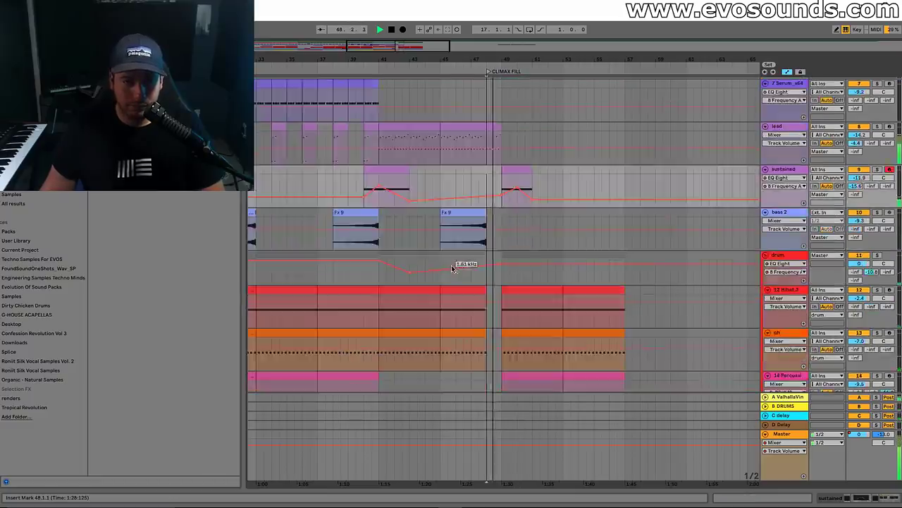
key("ctrl+d")
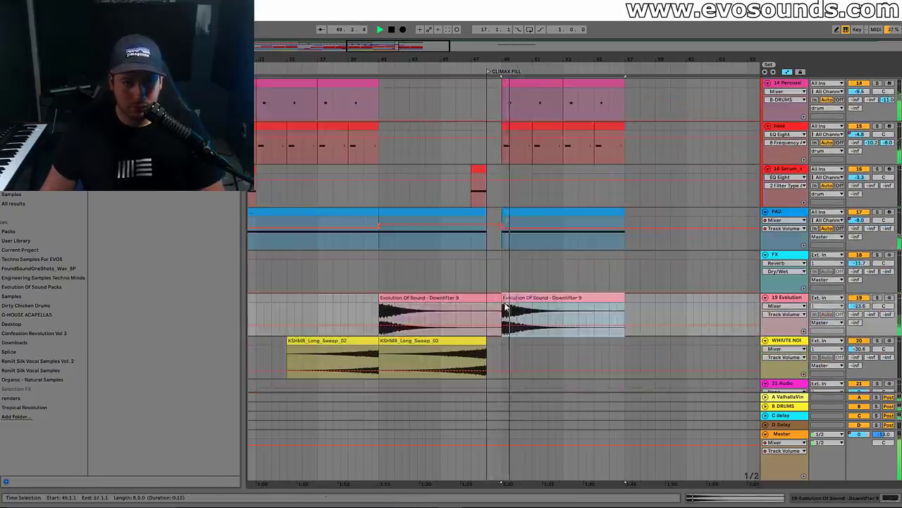
left_click(497, 266)
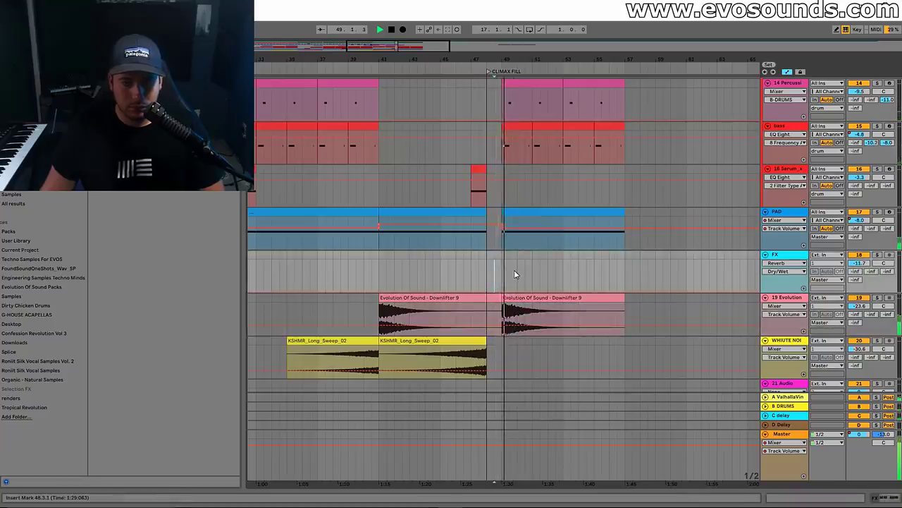
scroll(416, 291, "up", 8)
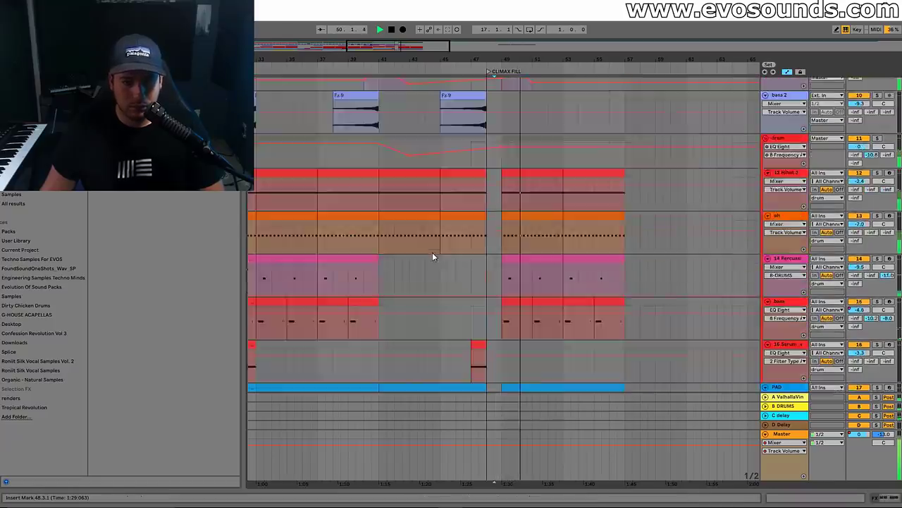
Play from bar 40, and copy the one-bar 7 Serum_x64 clip from bar 40 to bar 49, repeating it up to bar 57
left_click(365, 174)
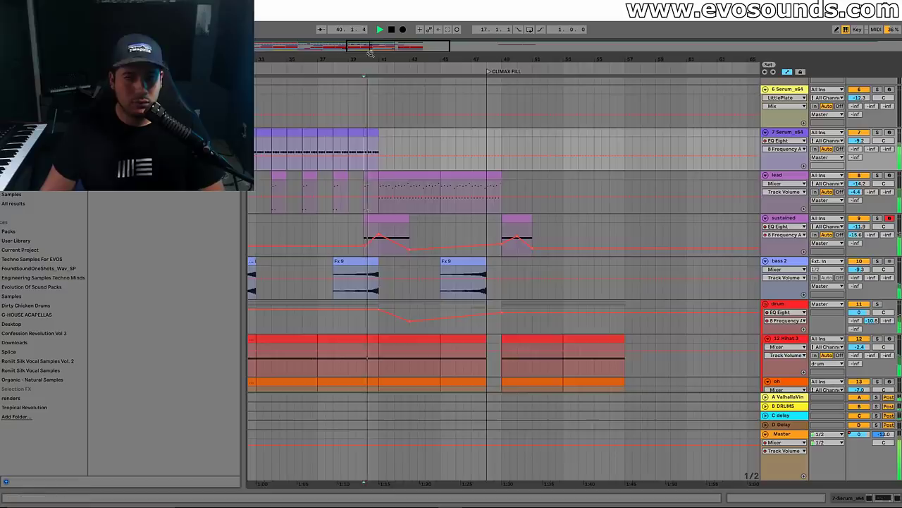
key("plus")
scroll(461, 124, "down", 2)
scroll(473, 128, "down", 1)
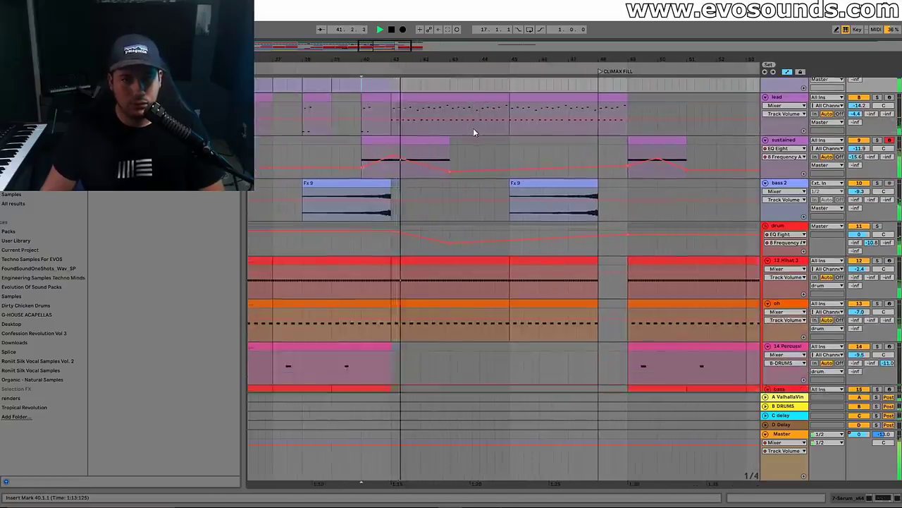
scroll(493, 144, "up", 5)
scroll(383, 235, "up", 2)
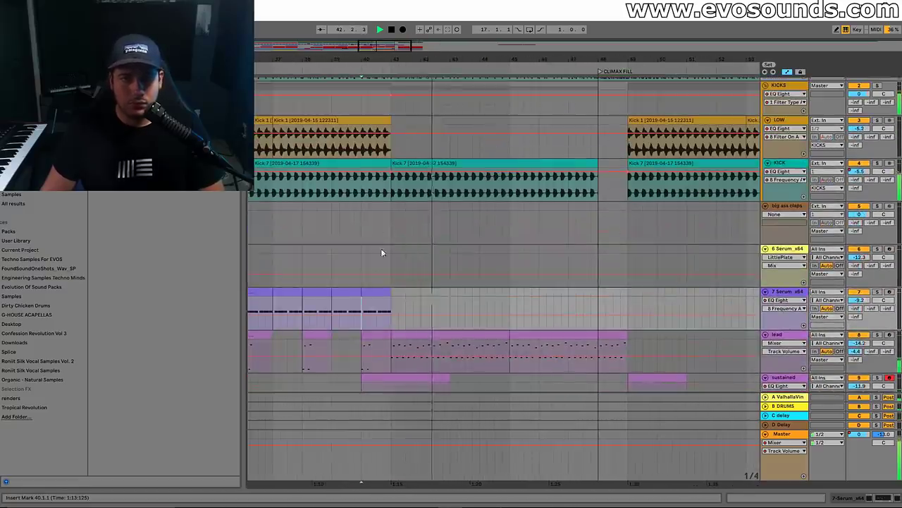
left_click(375, 310)
key("ctrl+c")
left_click(628, 298)
key("ctrl+v")
key("ctrl+d")
key("ctrl+d")
key("ctrl+d")
key("ctrl+d")
key("ctrl+d")
key("ctrl+d")
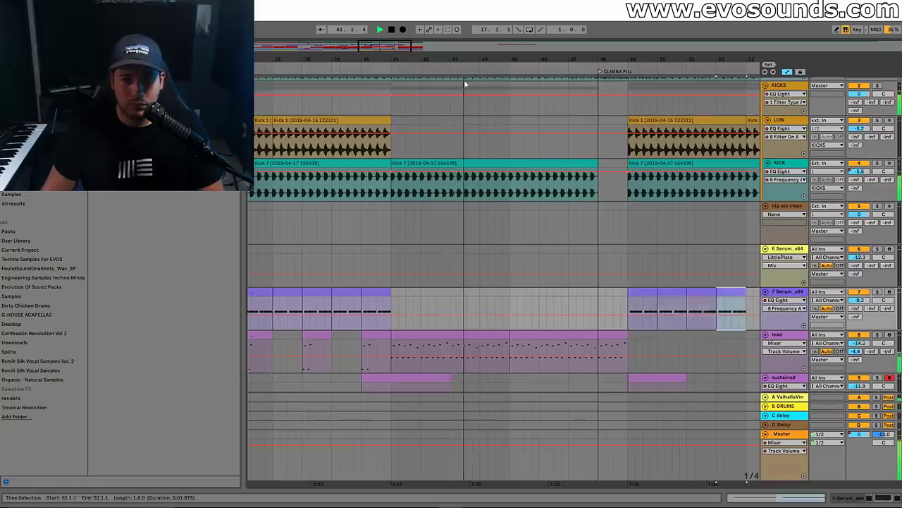
key("minus")
key("ctrl+d")
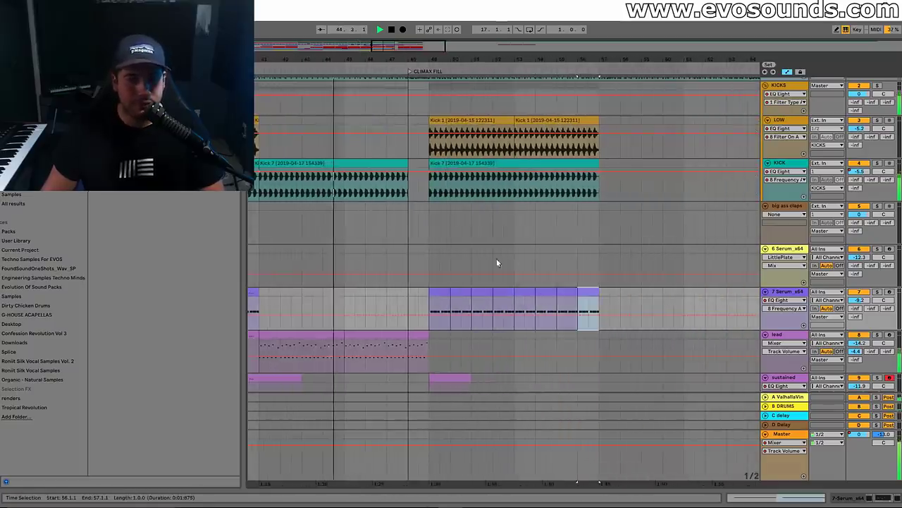
Inspect the Endless Smile 64 effect on the Master track and bring up its Intensity automation lane in the arrangement
scroll(426, 270, "down", 3)
left_click(366, 237)
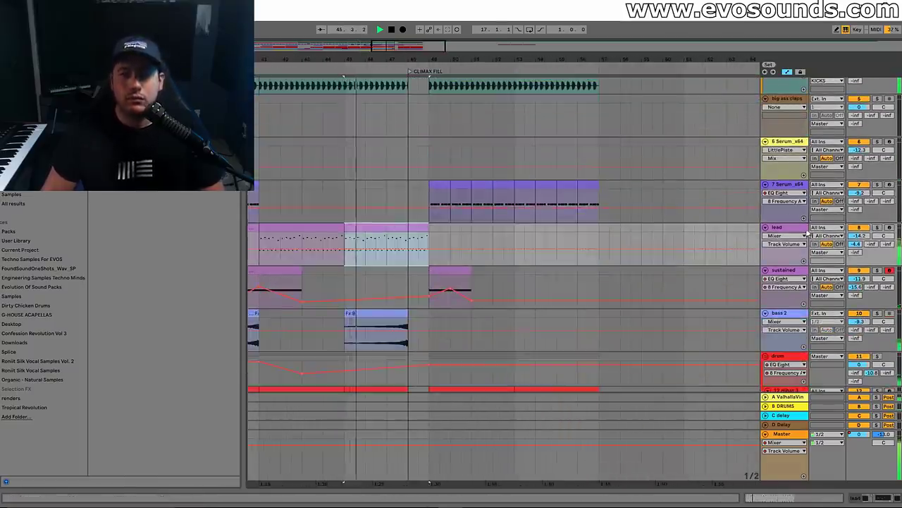
key("shift+Tab")
key("Tab")
left_click(876, 48)
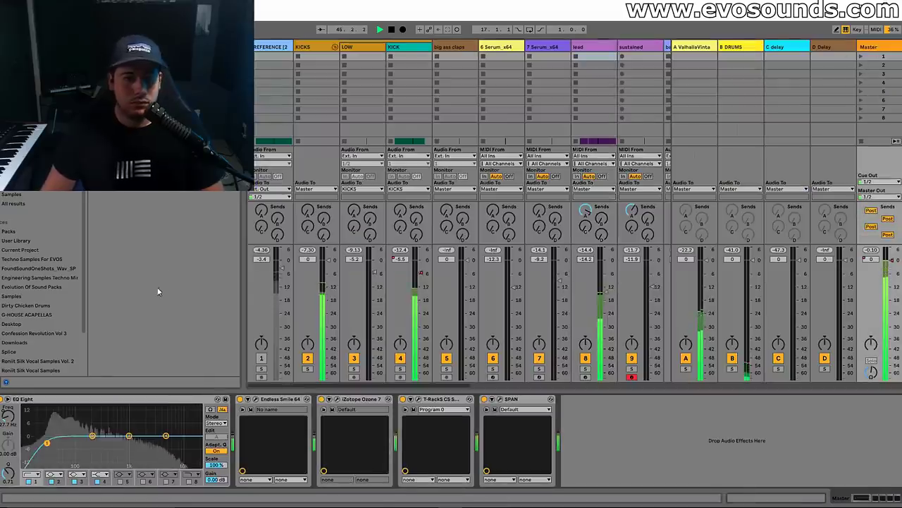
left_click(251, 409)
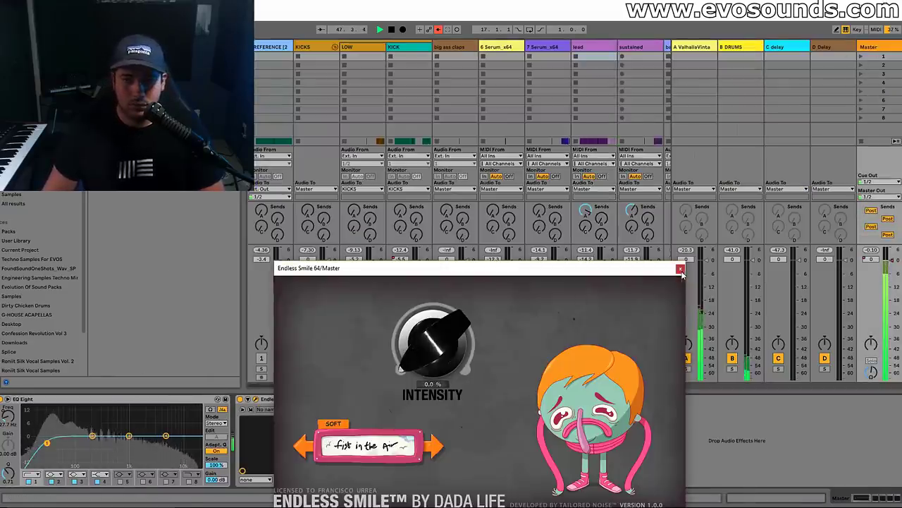
left_click(681, 269)
key("Tab")
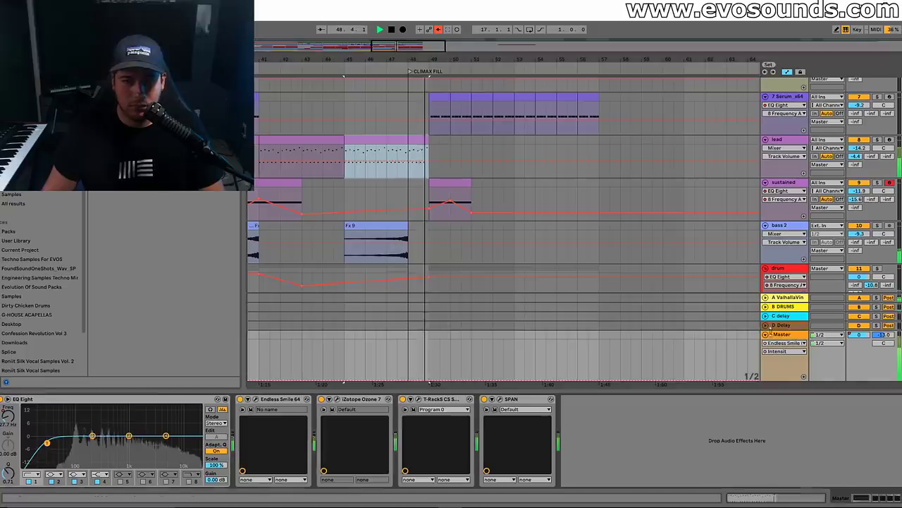
Expose the Intensity parameter on the Master's Endless Smile 64 device, close the plug-in window, and keep automation displayed
key("minus")
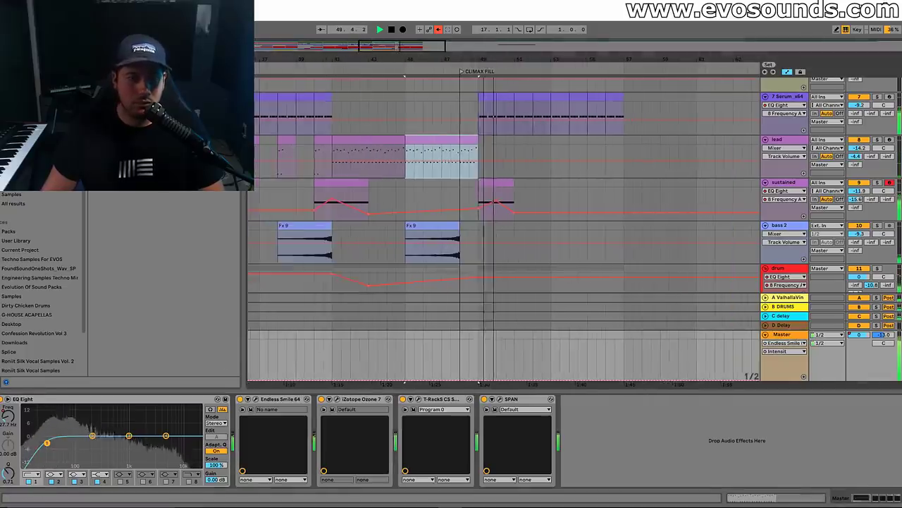
left_click(247, 402)
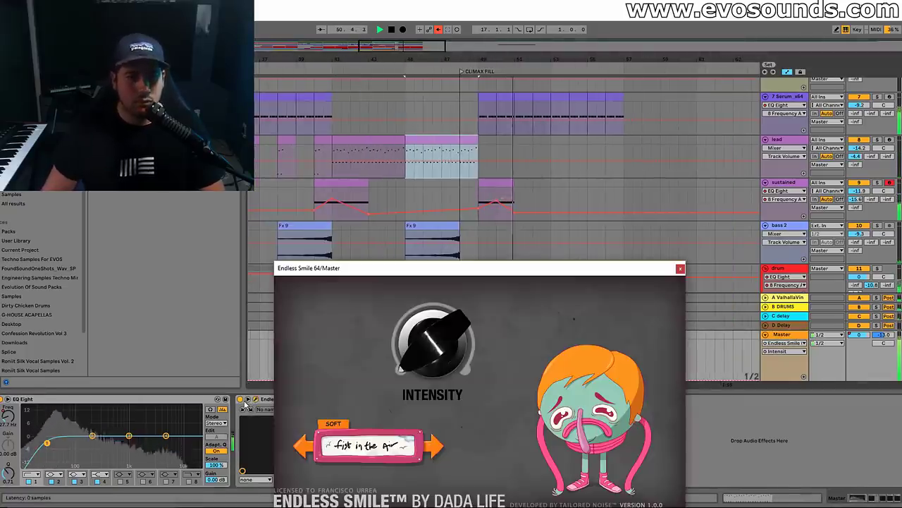
left_click(680, 268)
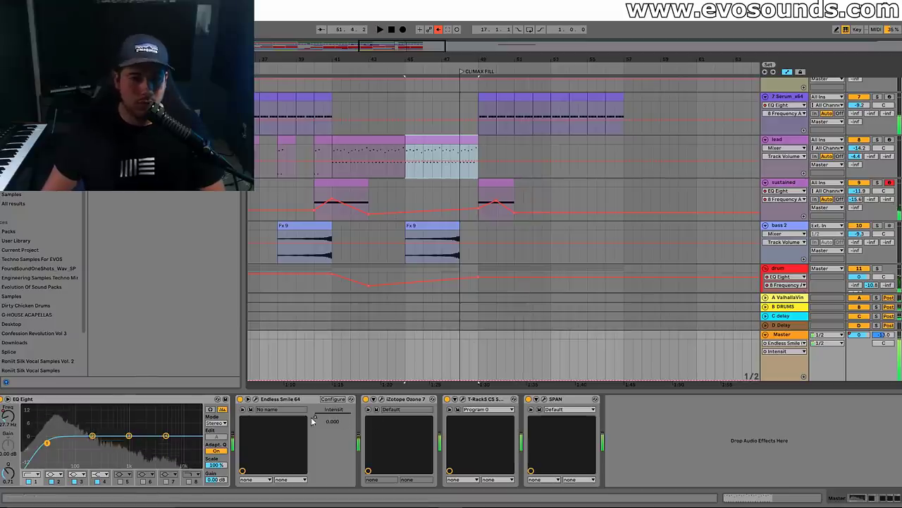
key("a")
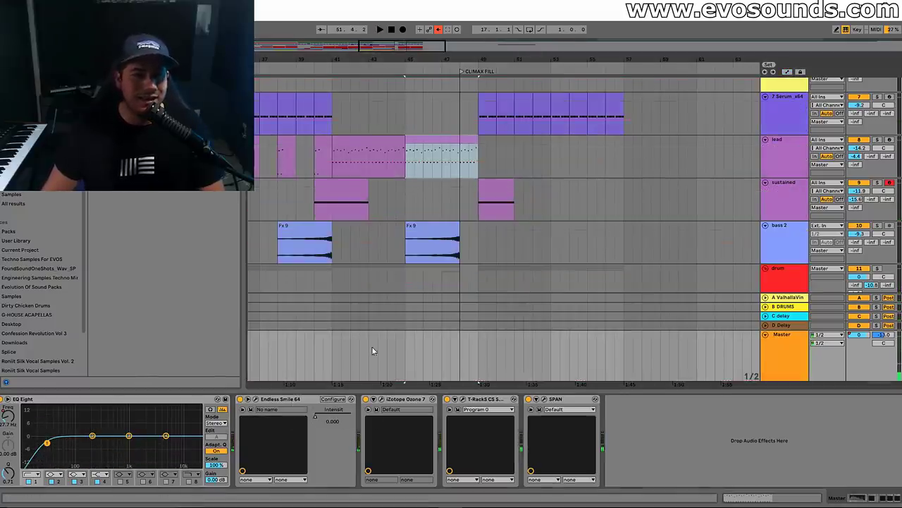
left_click(788, 72)
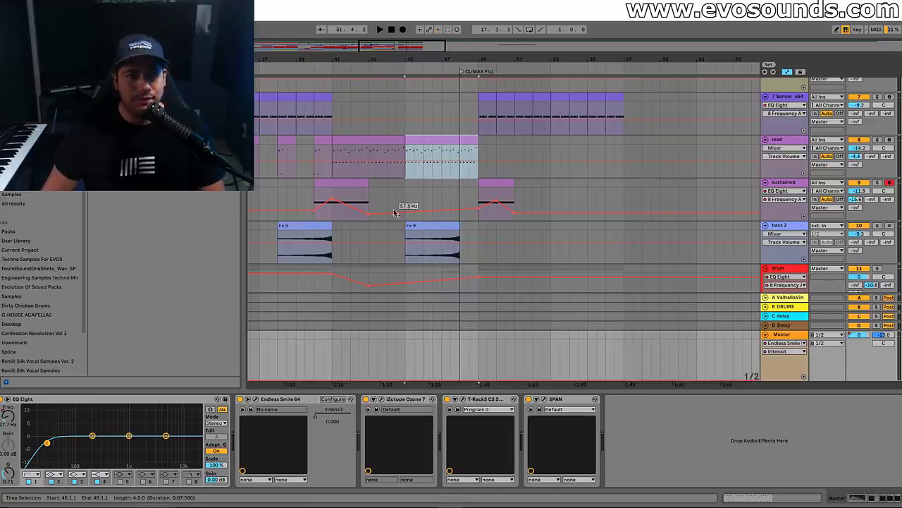
Automate the Master's Endless Smile Intensity from zero at bar 41 up to about 0.61 at bar 49, dropping straight back to zero
left_click(333, 380)
left_click_drag(462, 378, 479, 364)
key("space")
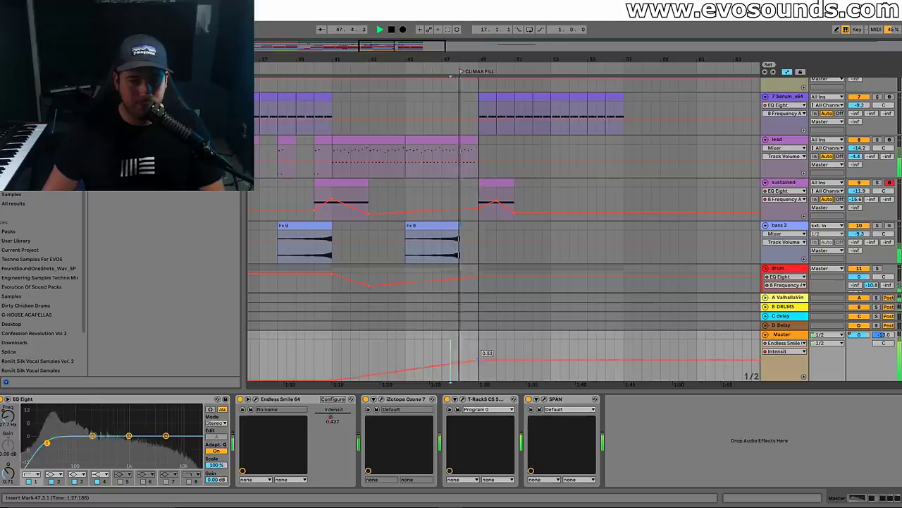
left_click_drag(479, 362, 479, 357)
key("space")
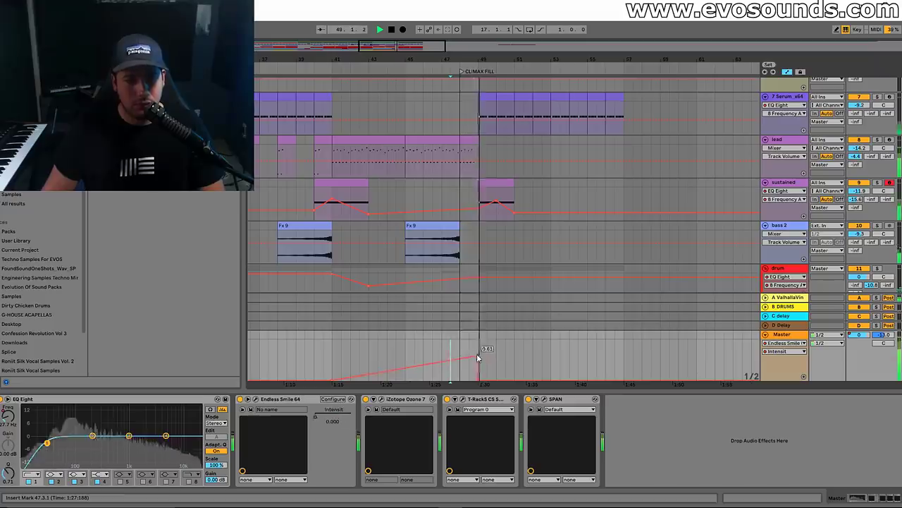
Play the build-up from bar 40 and review the tracks through the breakdown and climax fill
left_click_drag(534, 387, 521, 403)
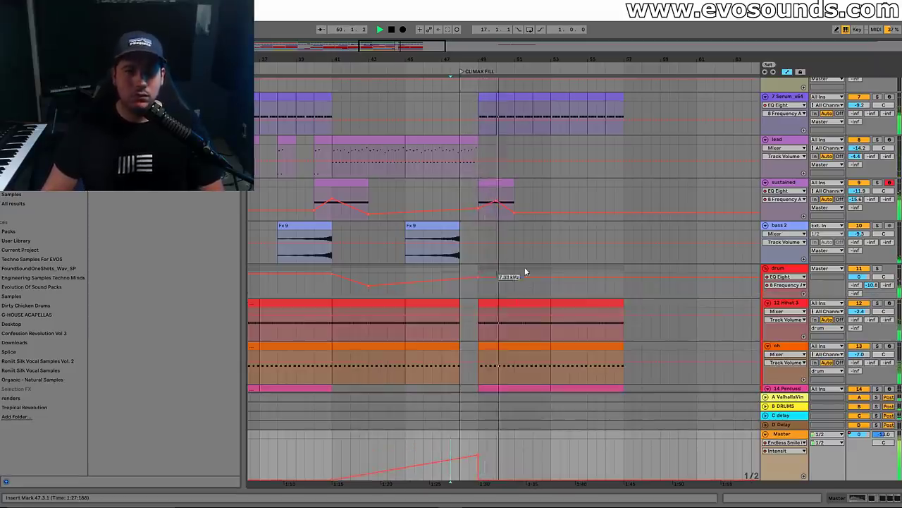
scroll(541, 212, "up", 3)
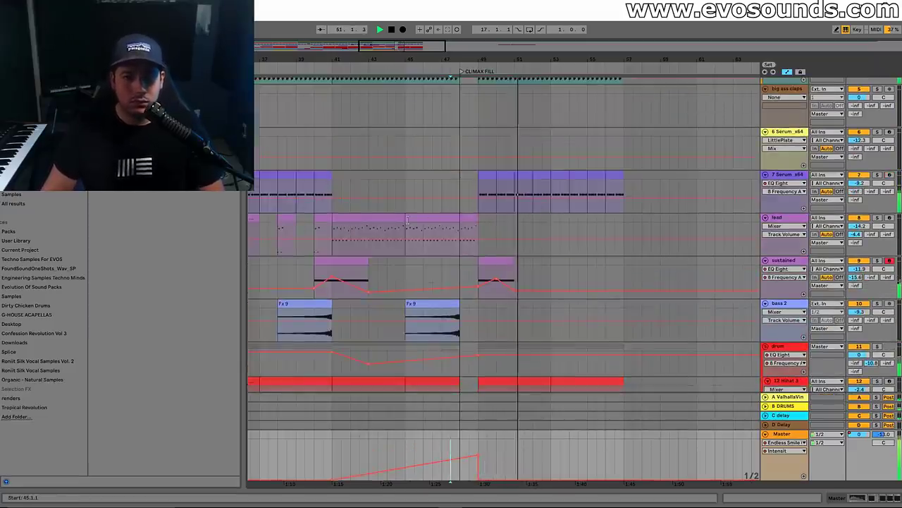
scroll(459, 197, "down", 2)
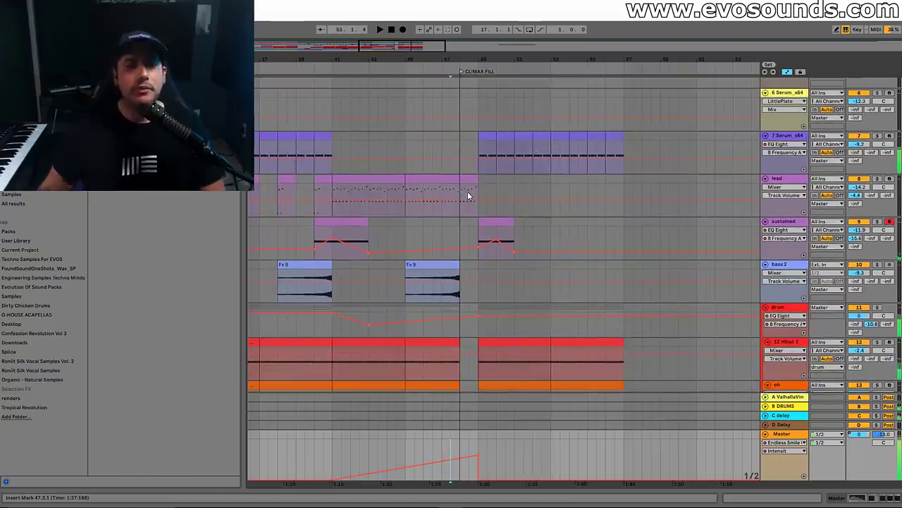
left_click(314, 208)
key("space")
left_click_drag(365, 62, 441, 59)
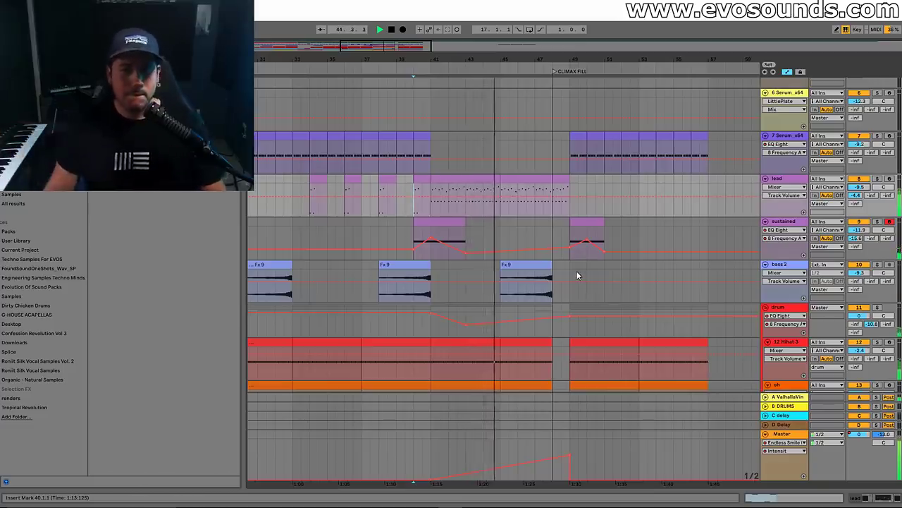
scroll(576, 275, "down", 5)
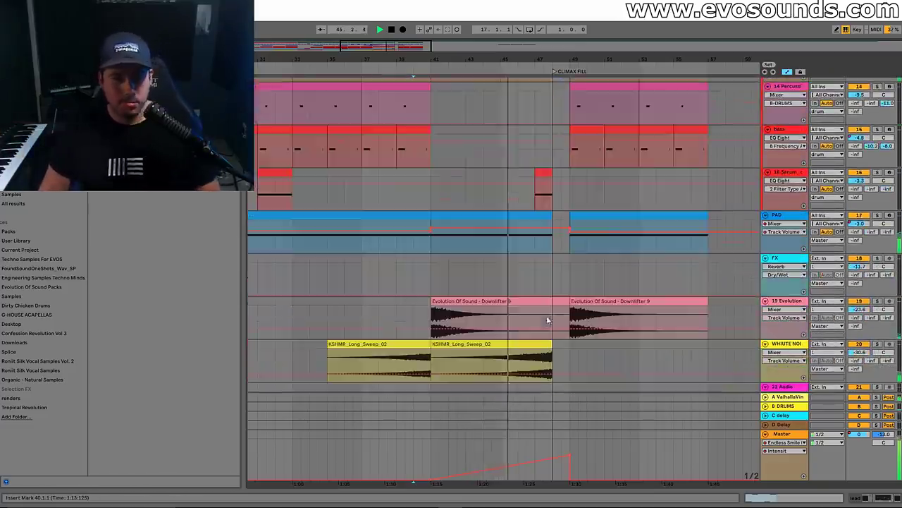
left_click(470, 313)
scroll(746, 327, "up", 2)
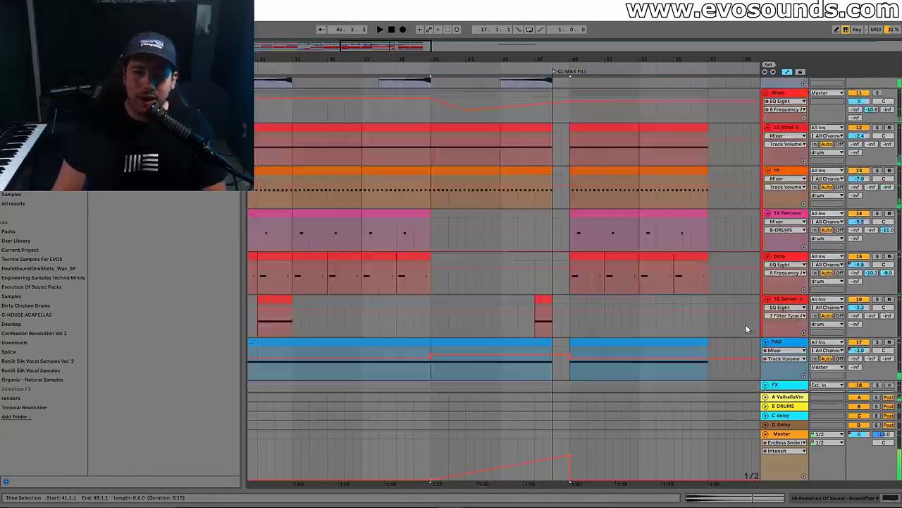
Insert a new MIDI track below the 16 Serum track in the drum group
scroll(745, 327, "up", 4)
left_click(767, 221)
left_click(770, 220)
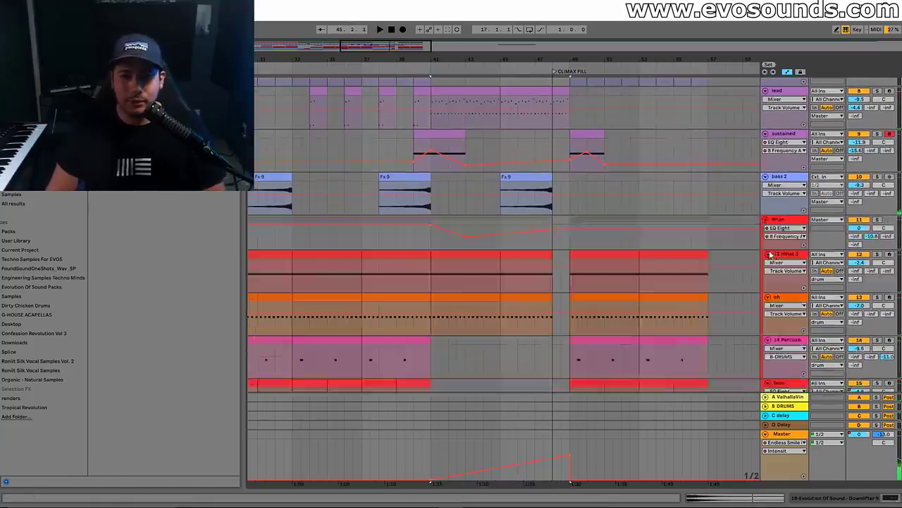
scroll(788, 290, "down", 4)
left_click(793, 254)
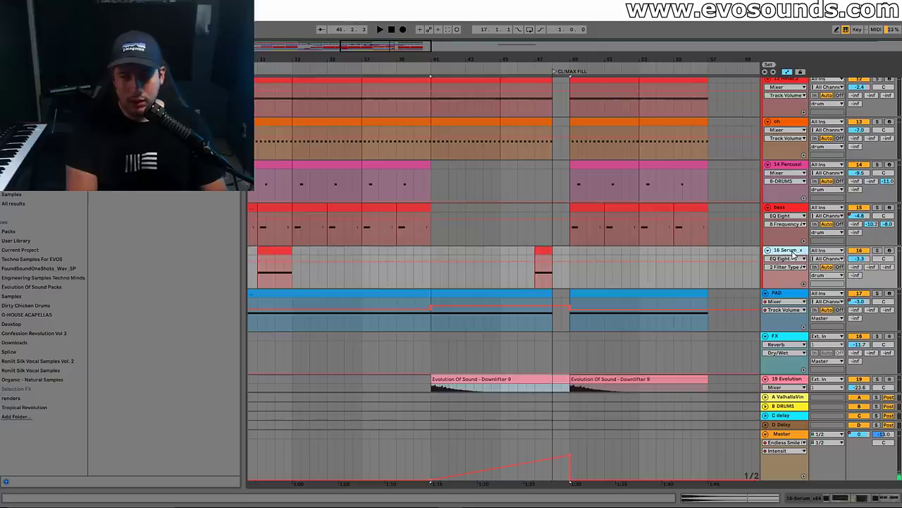
key("ctrl+shift+t")
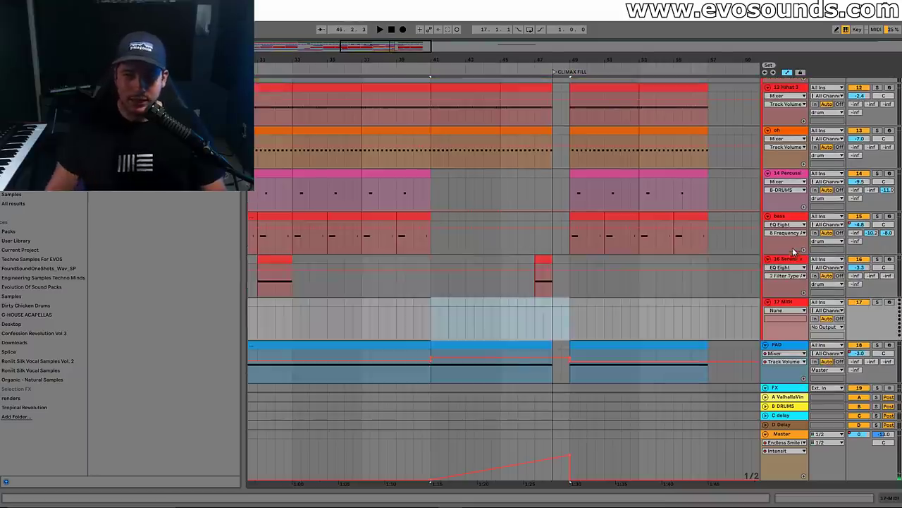
Load the Snare 8 sample from the Techno Samples For EVOS folder onto the new MIDI track
left_click(33, 259)
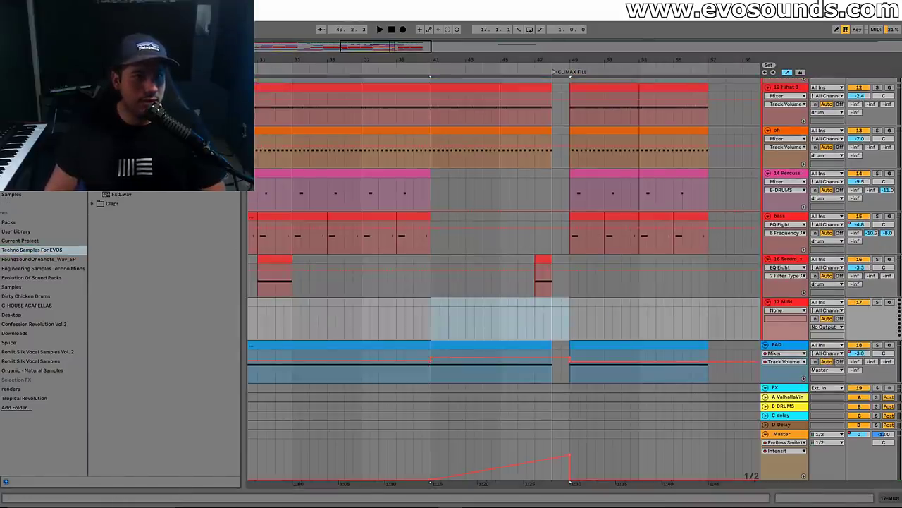
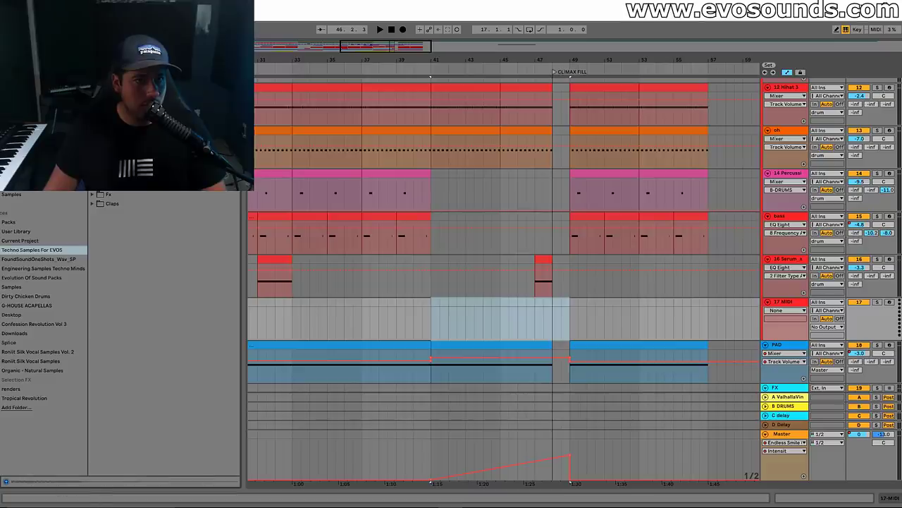
key("space")
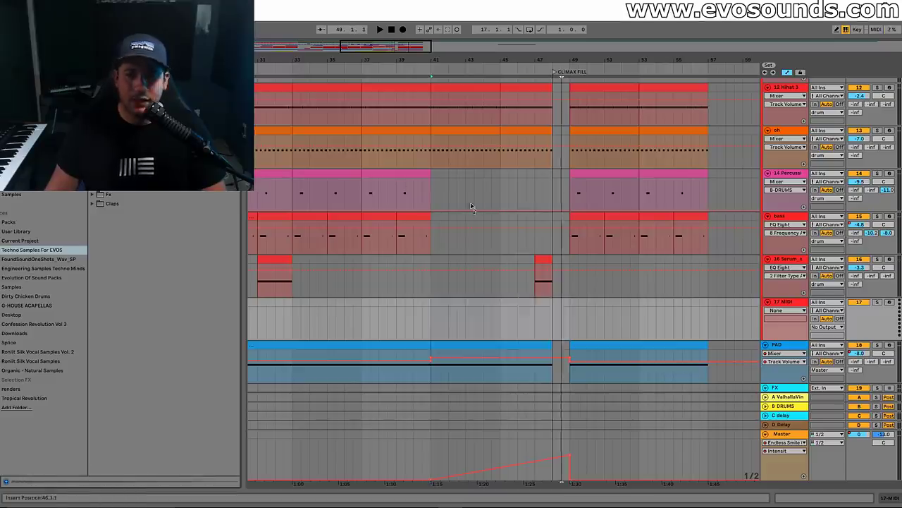
key("shift+Tab")
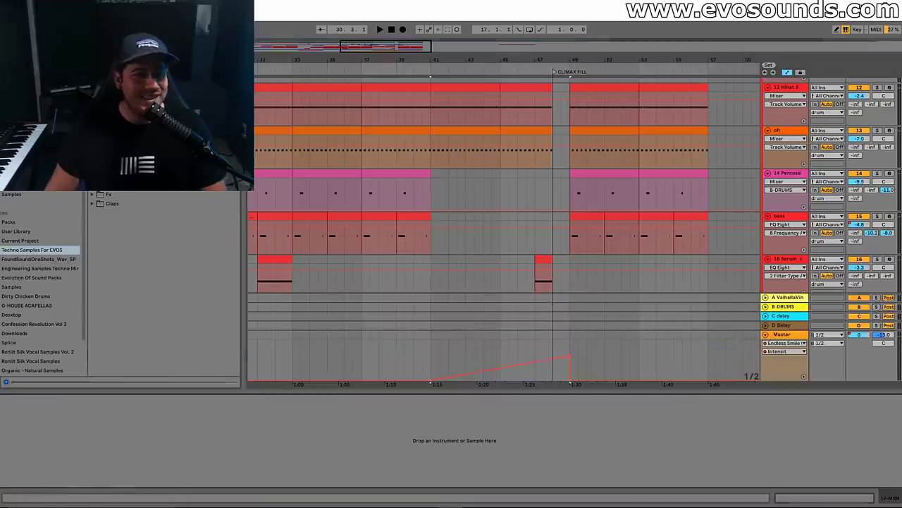
scroll(469, 302, "down", 3)
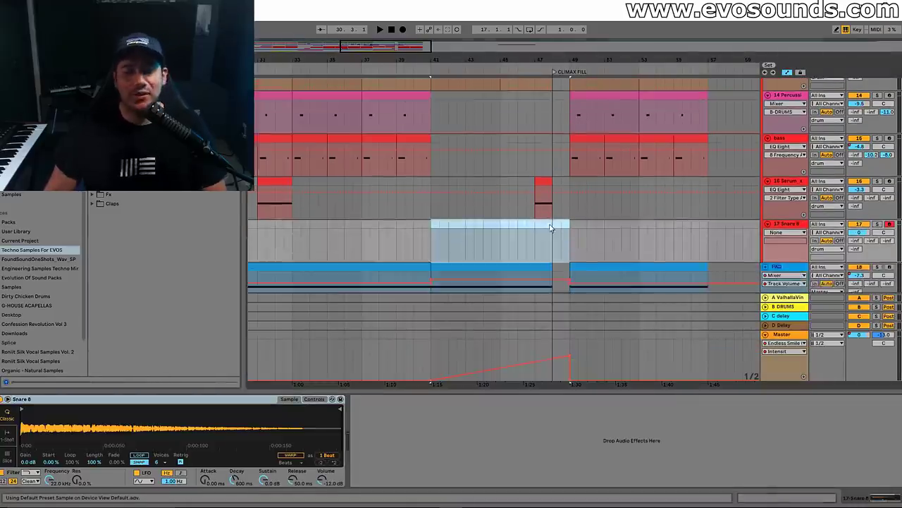
Create an empty four-bar MIDI clip on the Snare 8 track from bar 45 to bar 49
left_click(436, 238)
key("space")
left_click_drag(502, 242, 568, 244)
key("ctrl+shift+m")
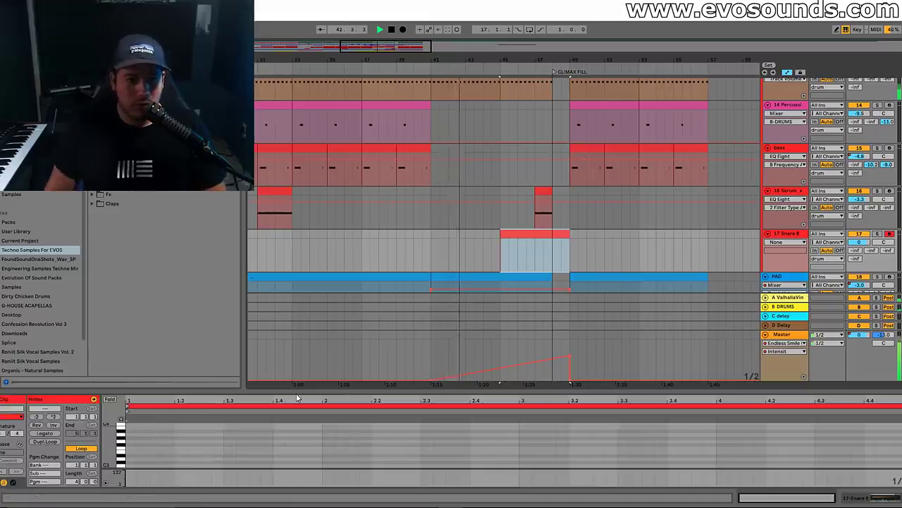
Enlarge the note editor and add a sixteenth G1 note at 1.1.1 in the snare clip
left_click_drag(295, 386, 211, 241)
key("space")
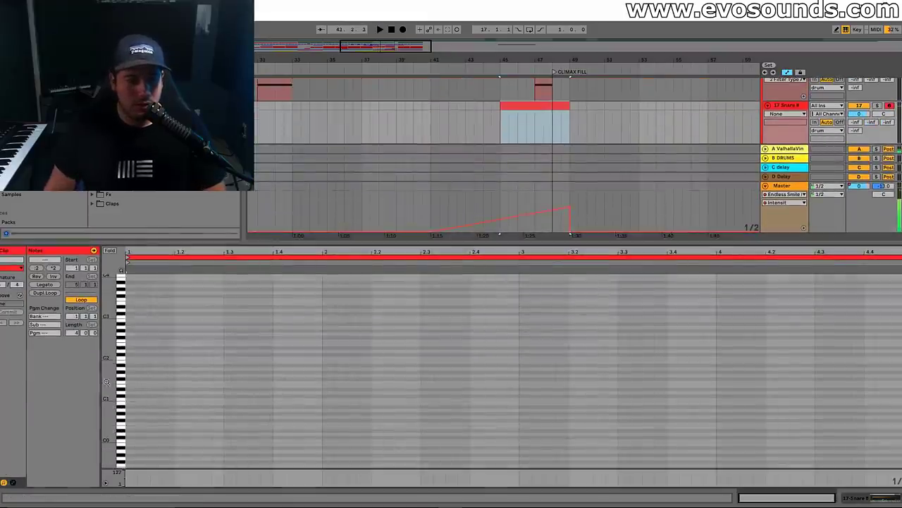
scroll(138, 377, "up", 3)
left_click(136, 365)
left_click(131, 361)
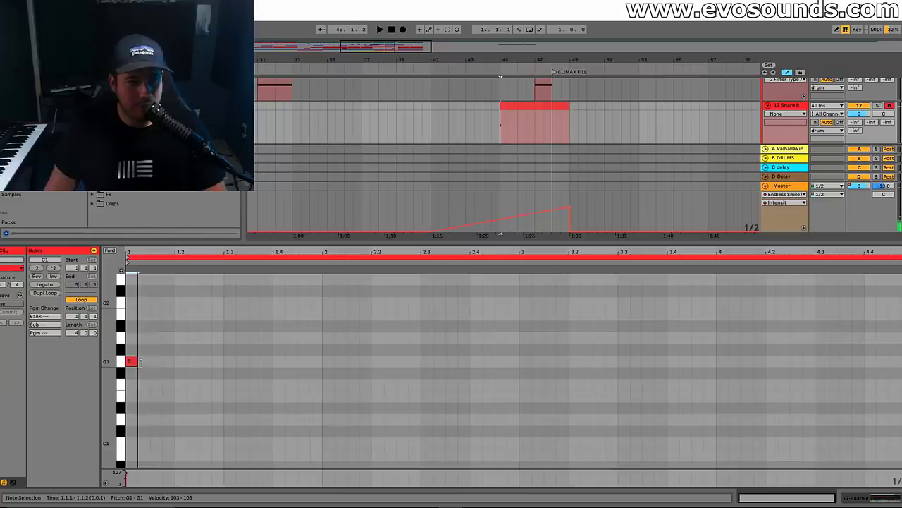
key("space")
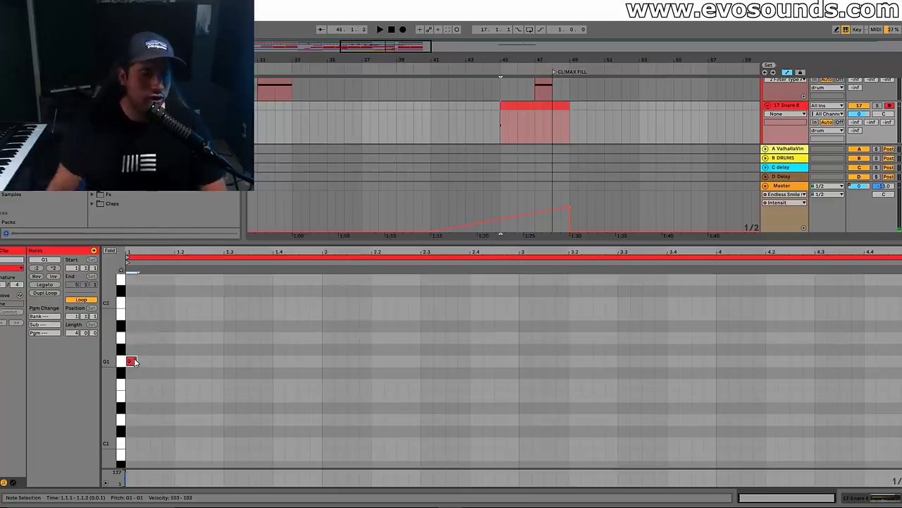
Duplicate the G1 note into a continuous sixteenth-note snare roll up to 2.2.1
key("ctrl+d")
key("ctrl+d")
key("ctrl+d")
key("ctrl+d")
key("ctrl+d")
key("ctrl+d")
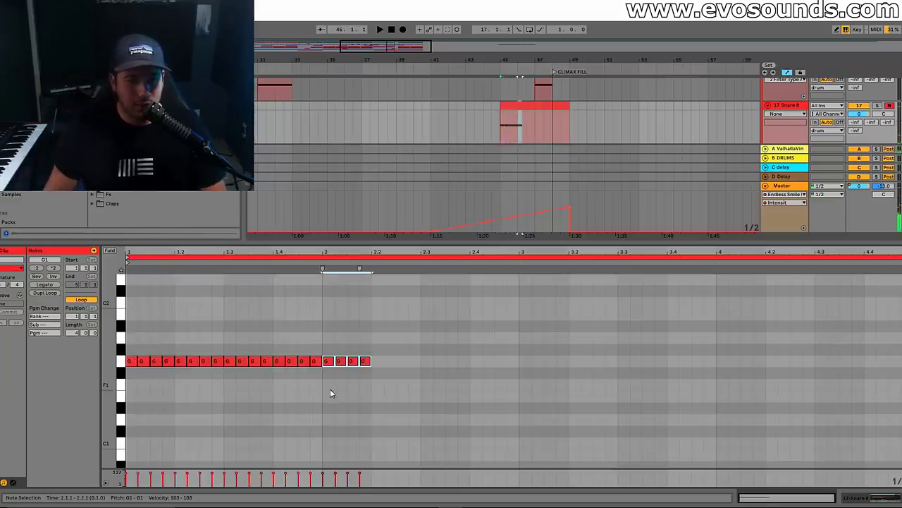
Transpose all the snare notes up by octaves from G1 to G3
key("ctrl+a")
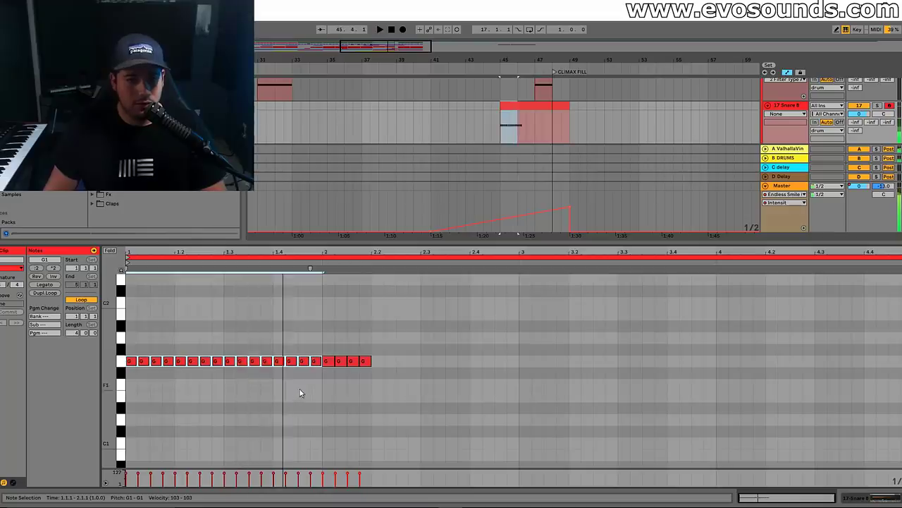
key("shift+Up")
key("shift+Up")
key("ctrl+a")
key("shift+Up")
left_click_drag(319, 408, 378, 436)
key("shift+Up")
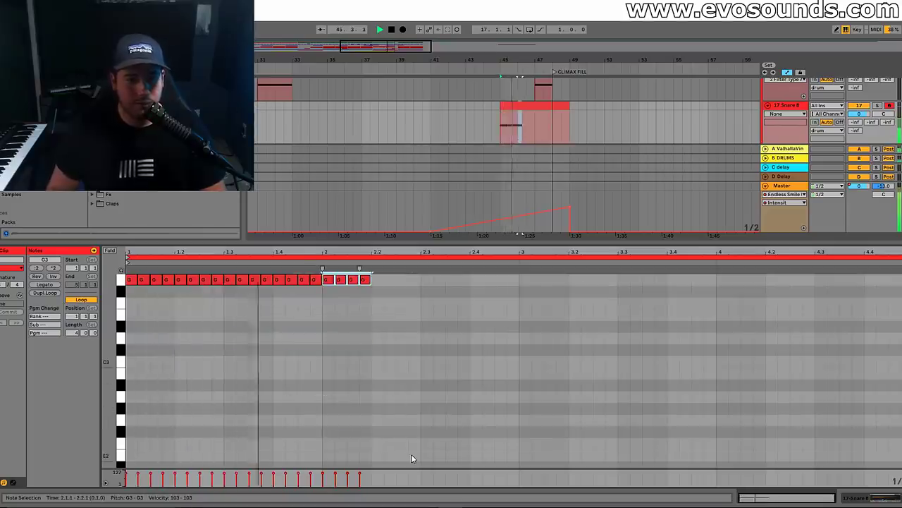
Duplicate the G3 snare roll until it fills the four-bar clip up to 5.1.1, and select all its notes
key("ctrl+a")
key("ctrl+d")
key("ctrl+d")
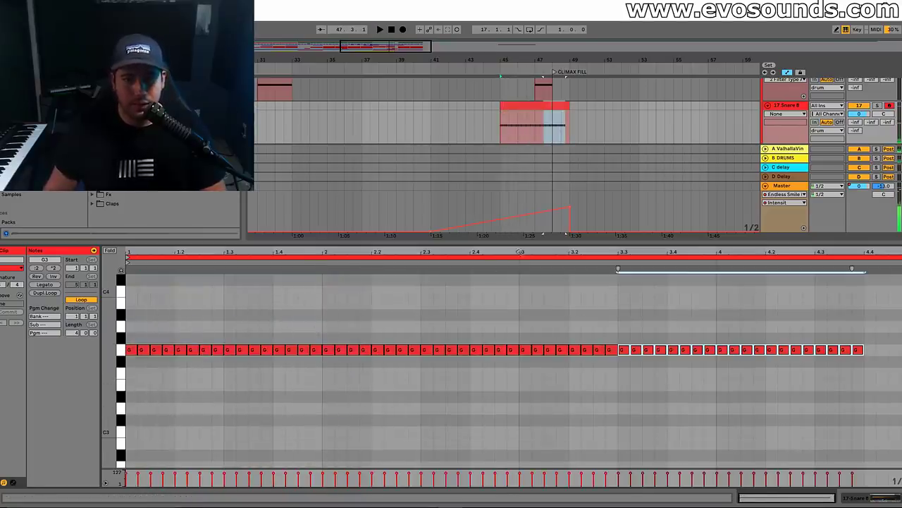
key("ctrl+d")
key("ctrl+d")
key("ctrl+d")
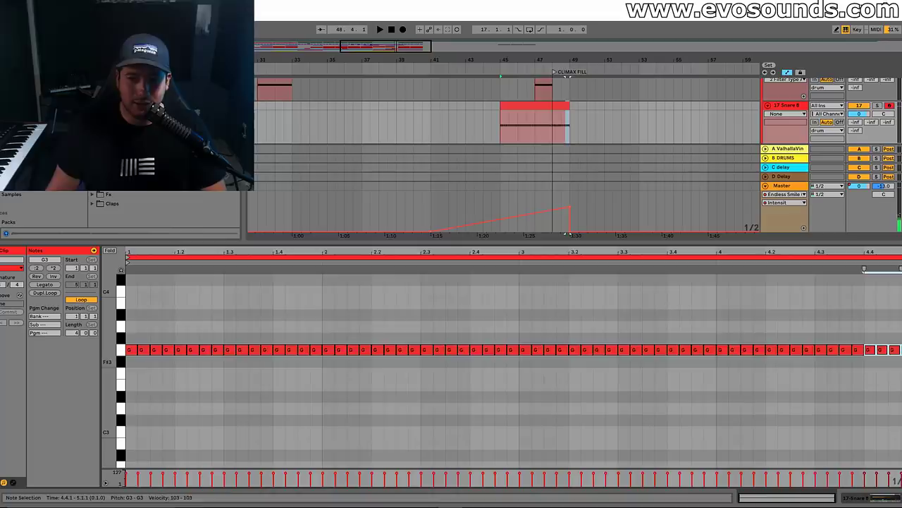
key("ctrl+a")
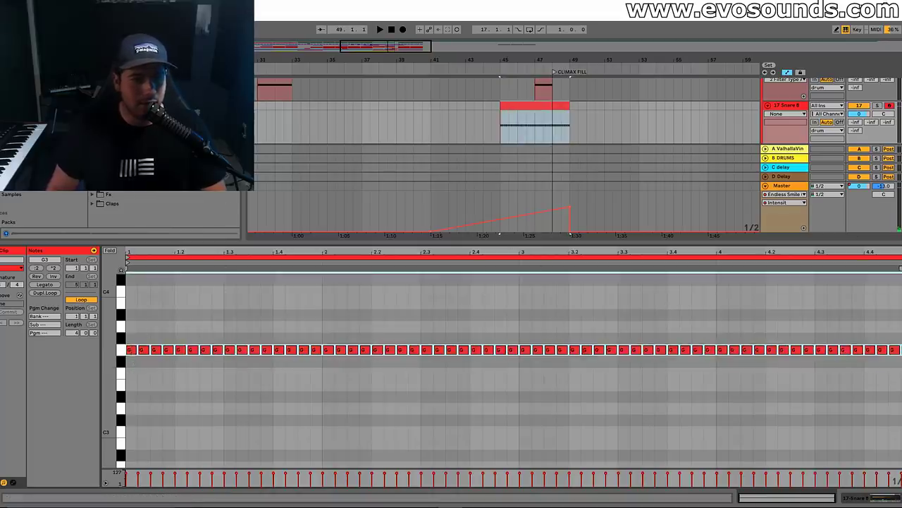
Transpose all the snare roll notes up five semitones from G3 to C4 and play the section
key("Up")
key("Up")
key("Up")
key("Up")
key("Up")
key("space")
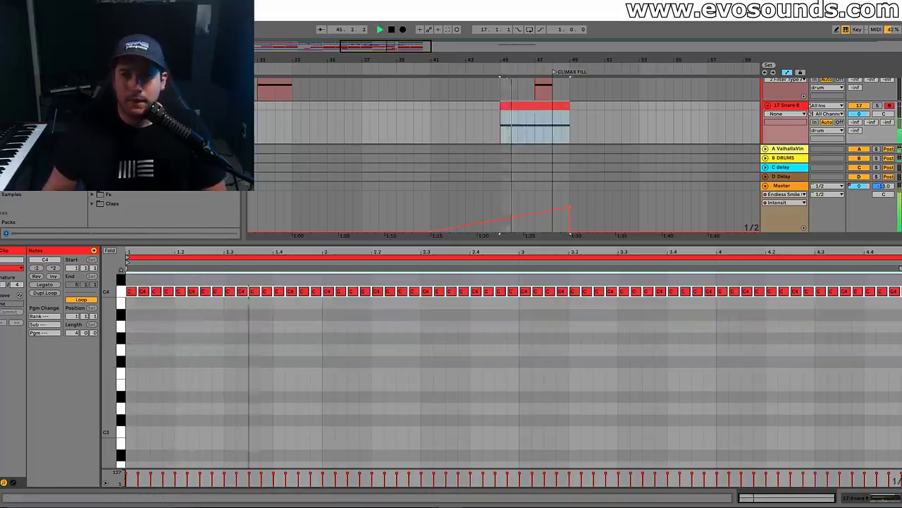
Raise the snare sampler's volume to 1.13 dB
key("shift+Tab")
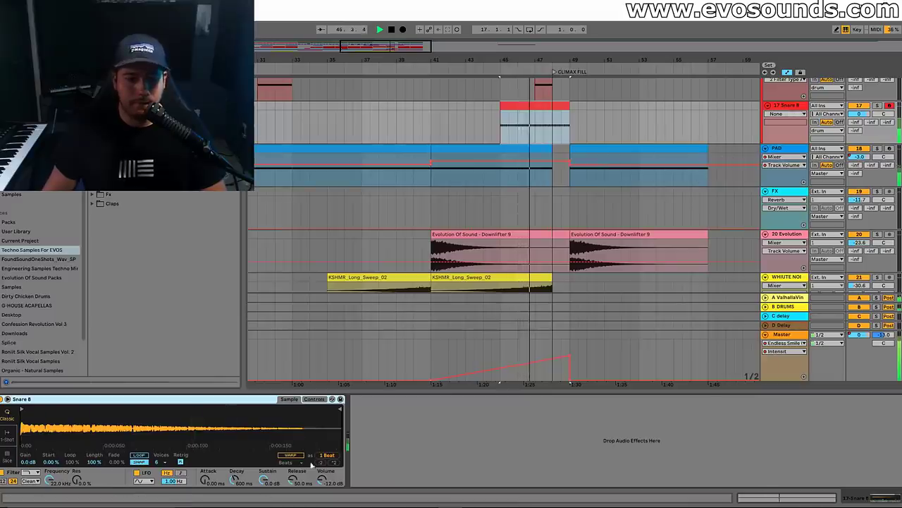
mouse_move(569, 106)
left_mouse_down()
mouse_move(553, 106)
mouse_move(570, 106)
left_mouse_up()
left_click(538, 117)
scroll(561, 134, "up", 2)
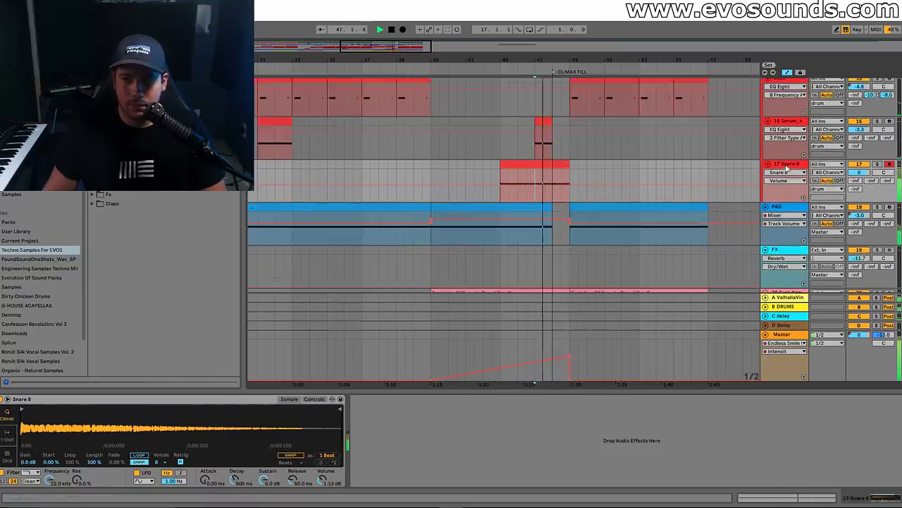
Transpose the whole snare roll down one octave to C3
double_click(546, 180)
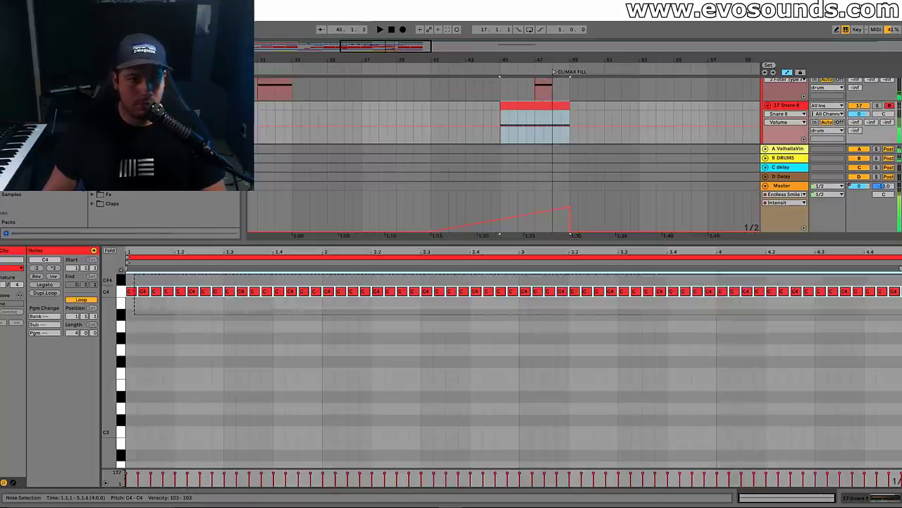
key("shift+Down")
left_click(788, 112)
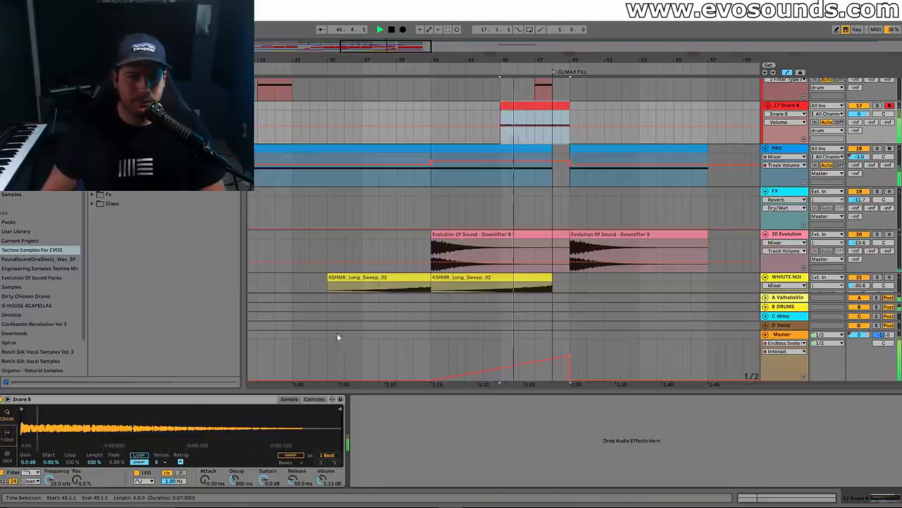
Add an EQ Eight to the snare track, cutting the lows and rolling off the highs at about 17.4 kHz
left_click(477, 146)
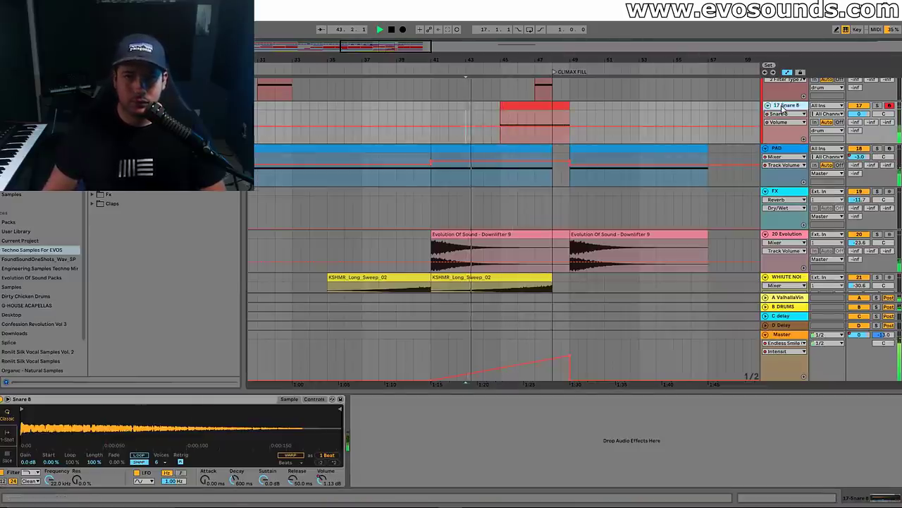
left_click(21, 148)
key("ctrl+f")
key("Return")
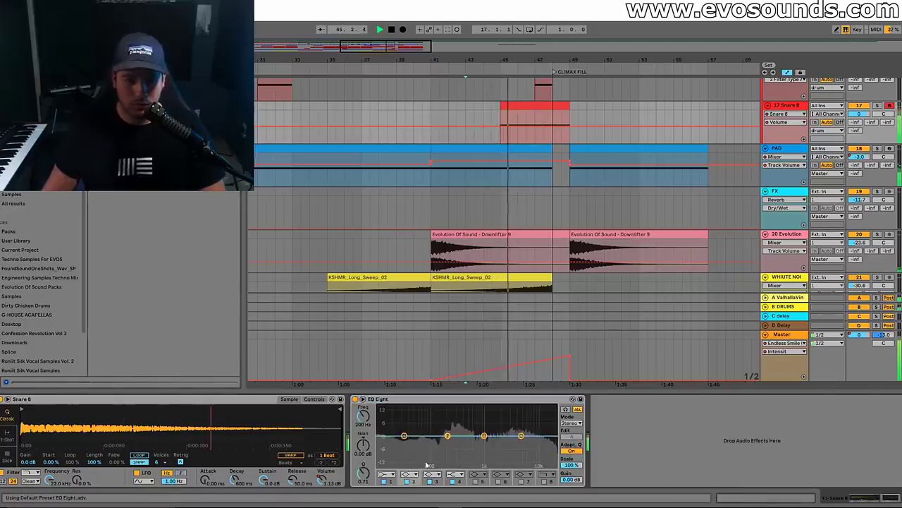
left_click_drag(448, 443, 457, 452)
left_click(546, 481)
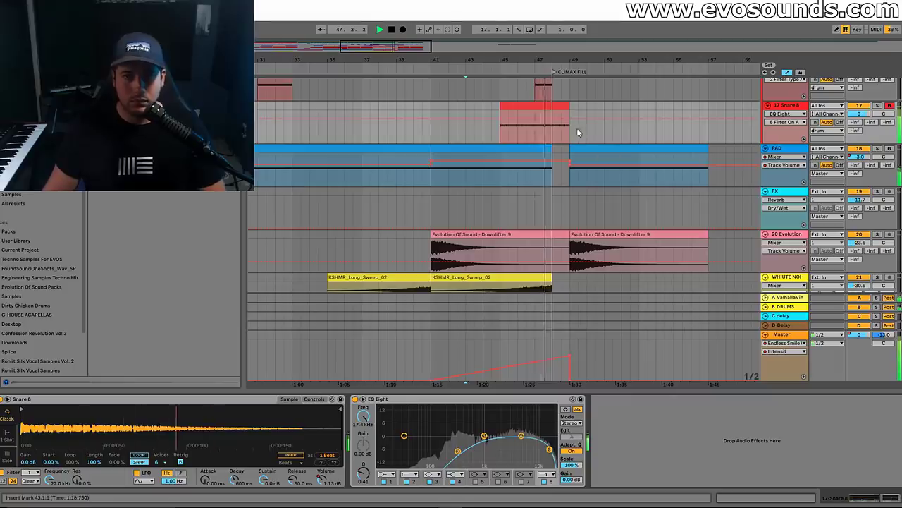
Shorten the snare clip so that it ends at bar 48, at the climax fill marker
left_click(568, 106)
left_click_drag(568, 106, 554, 107)
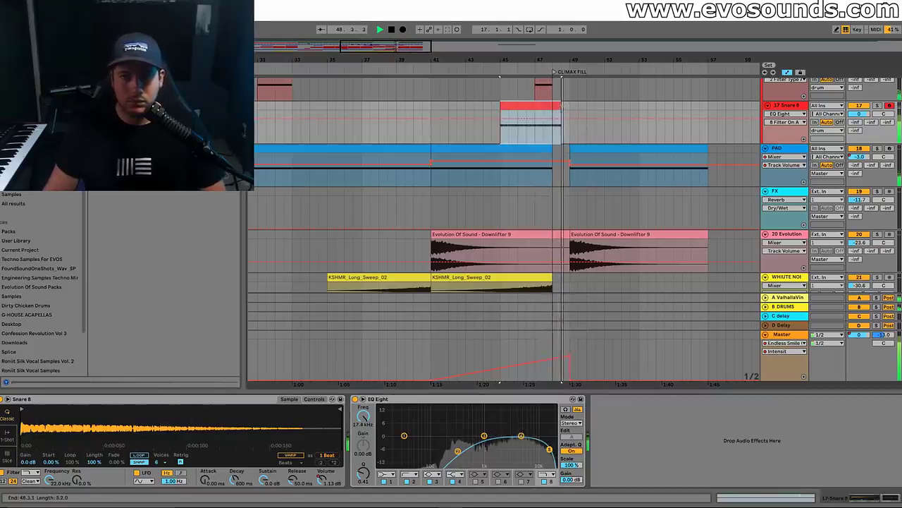
scroll(594, 178, "up", 3)
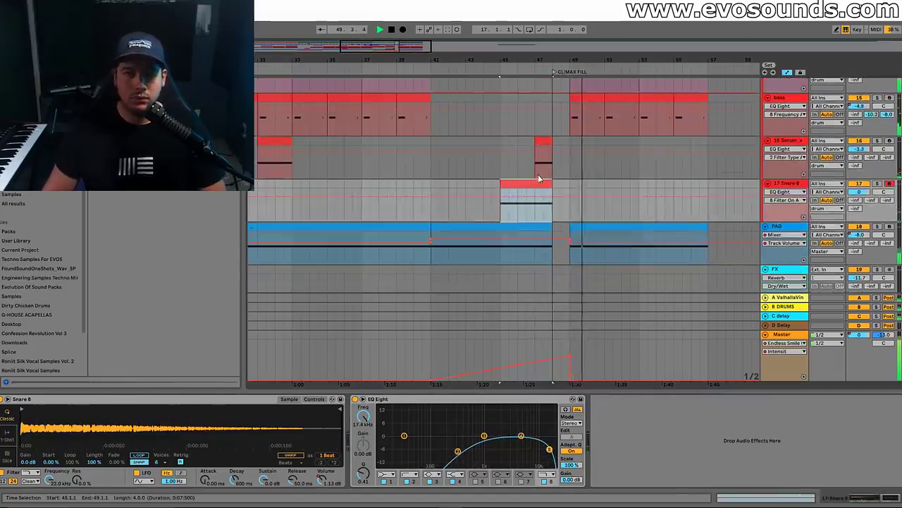
left_click(546, 127)
scroll(594, 178, "up", 3)
key("space")
scroll(593, 179, "down", 3)
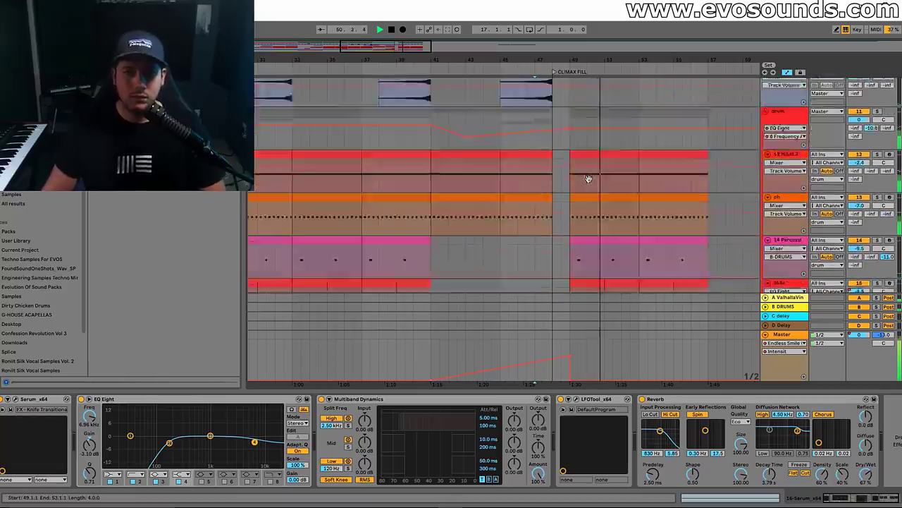
Consolidate the snare track from bar 41 to bar 48 into a single seven-bar clip
left_click(433, 199)
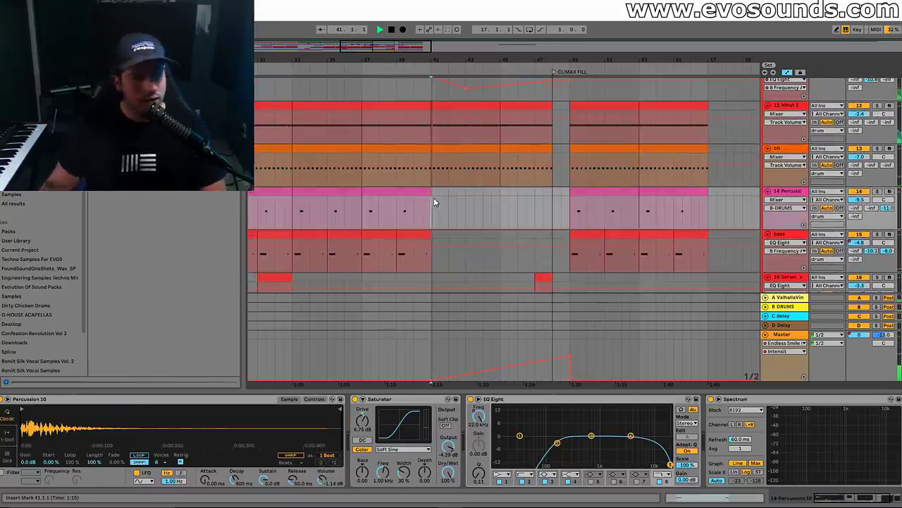
scroll(493, 220, "down", 6)
left_click_drag(432, 201, 548, 202)
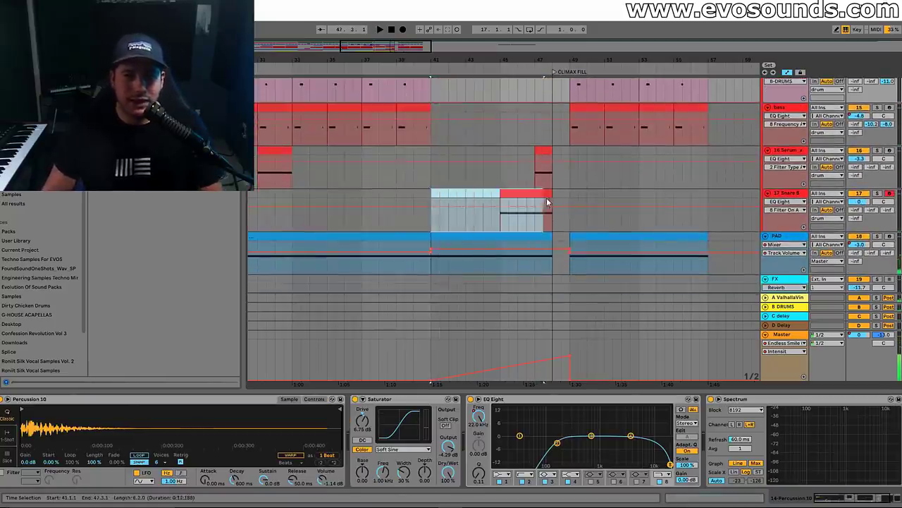
key("ctrl+j")
Duplicate a group of C3 snare notes to fill the clip's empty first four bars from 1.1.1 to 5.1.1
double_click(494, 195)
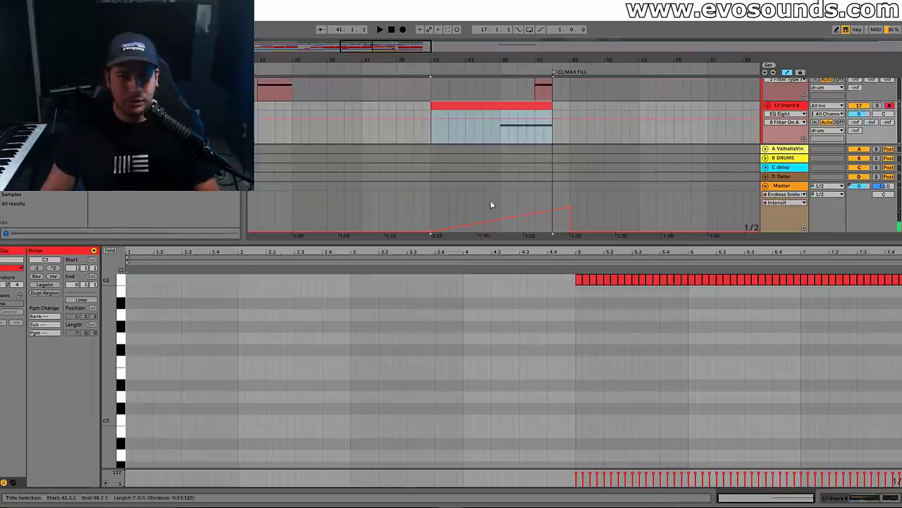
left_click(578, 280)
key("ctrl+d")
key("ctrl+d")
key("ctrl+d")
key("ctrl+d")
key("ctrl+d")
key("ctrl+d")
key("ctrl+d")
key("ctrl+d")
key("ctrl+d")
key("ctrl+d")
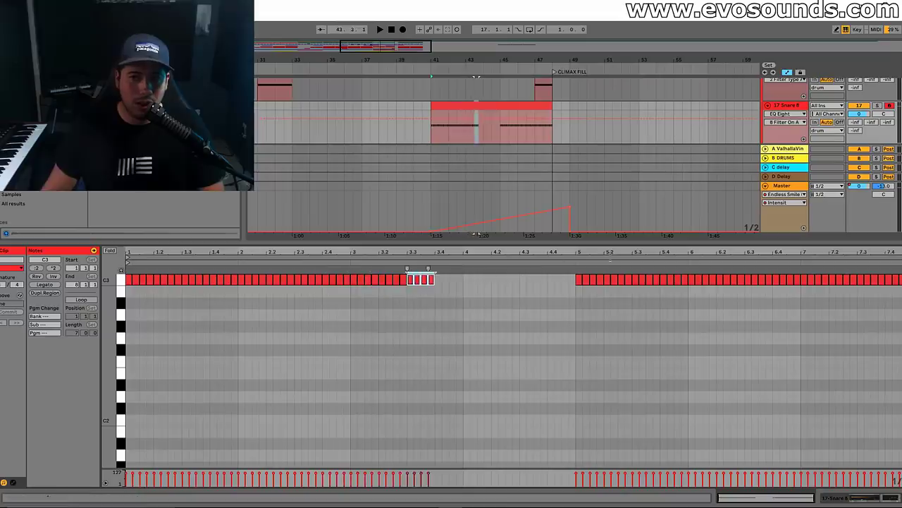
key("ctrl+d")
key("ctrl+d")
key("ctrl+d")
key("ctrl+d")
key("ctrl+d")
Add LFOTool after the snare track's EQ Eight and rename the track SNARE FILL
left_click(787, 106)
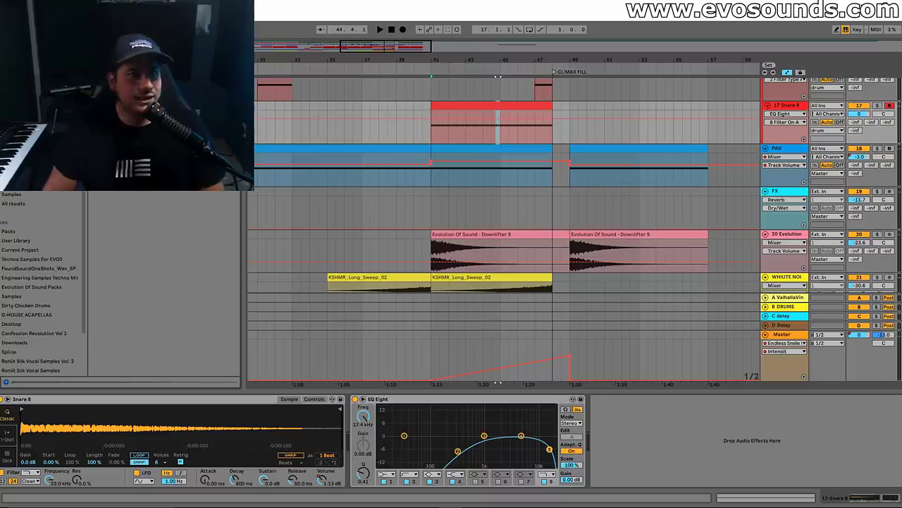
left_click_drag(634, 408, 634, 407)
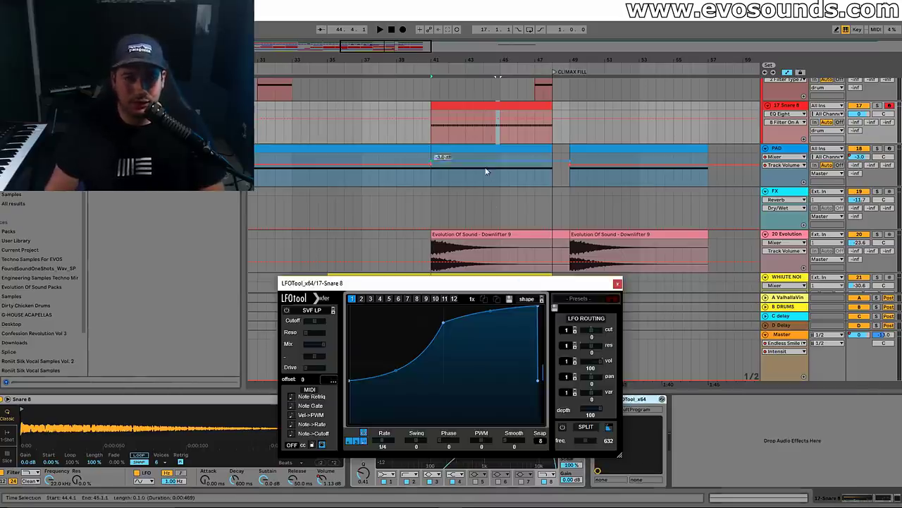
double_click(795, 108)
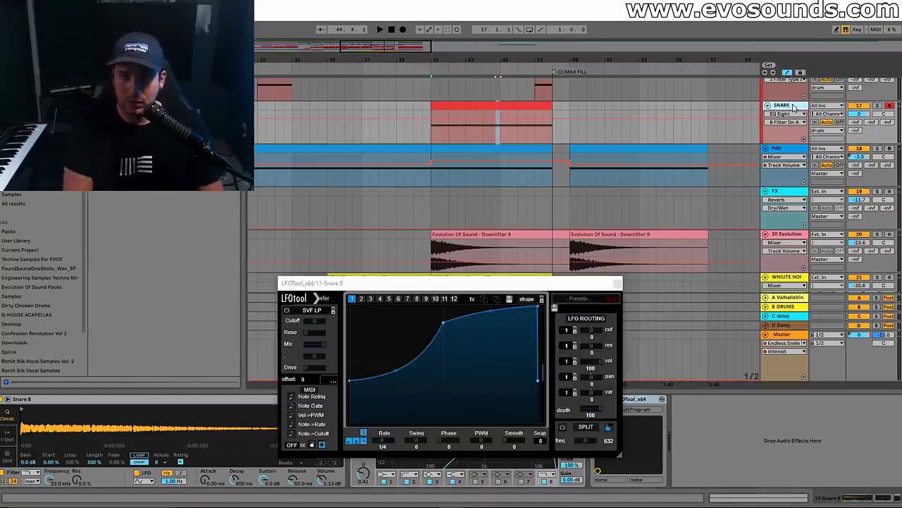
key("Return")
Set the LFOTool rate to 8 bar and reshape its volume graph into one upward curve rising from zero
left_click_drag(384, 442, 382, 448)
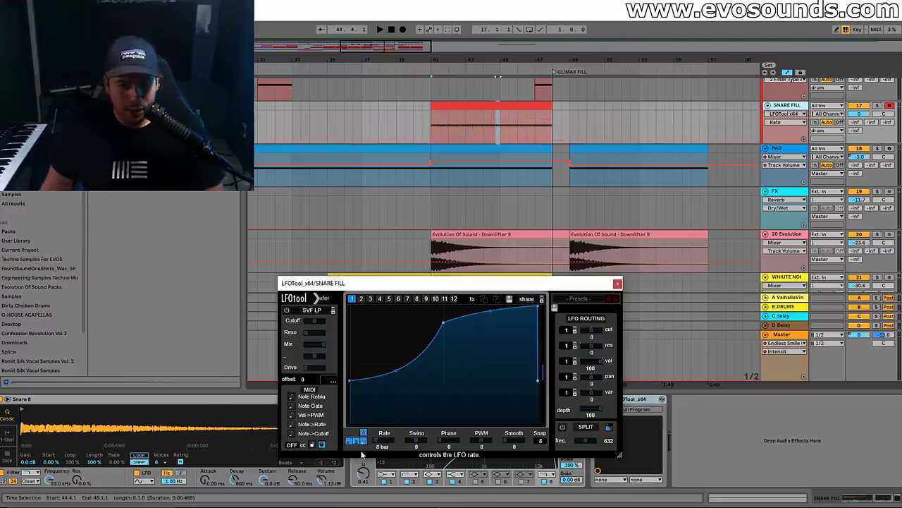
left_click_drag(373, 384, 406, 378)
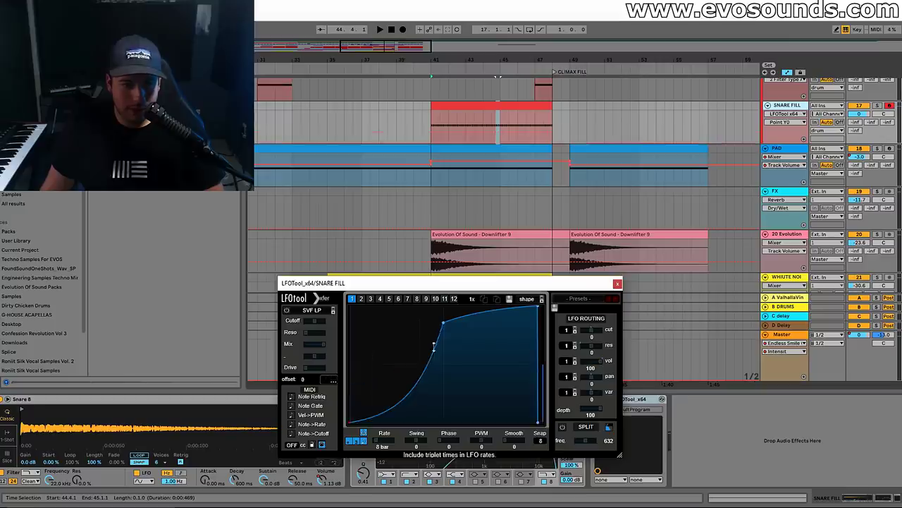
double_click(443, 323)
key("space")
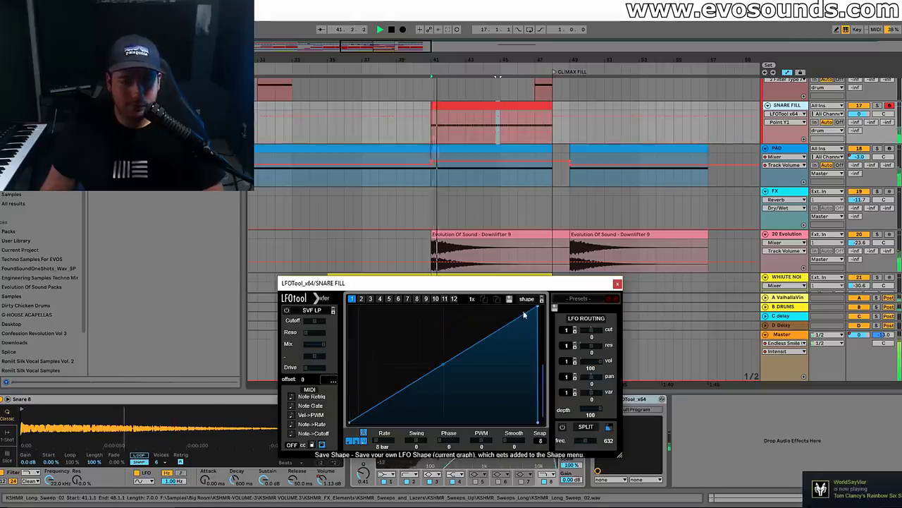
mouse_move(449, 367)
left_mouse_down()
mouse_move(451, 395)
mouse_move(453, 379)
left_mouse_up()
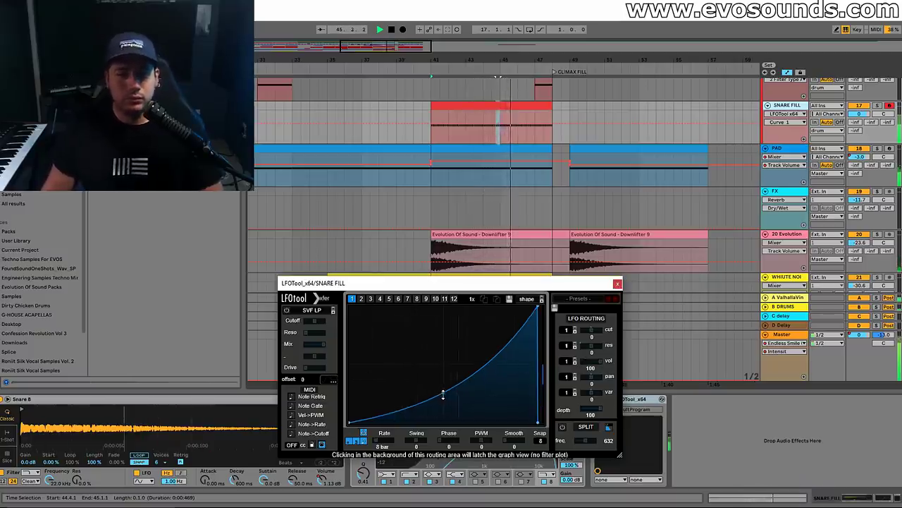
left_click(618, 283)
Copy the lead's one-bar clip at 40.1.1 to 50.3.1 in the drop and play it
scroll(729, 185, "up", 2)
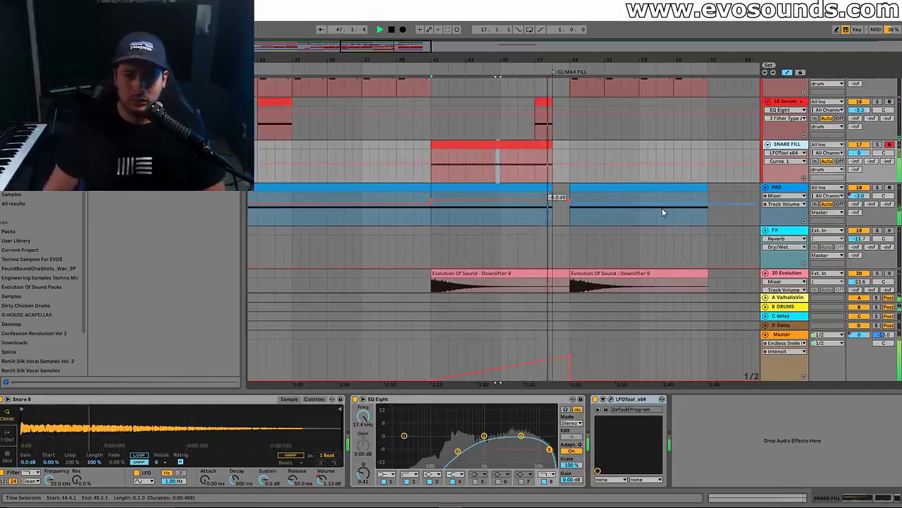
scroll(634, 217, "up", 5)
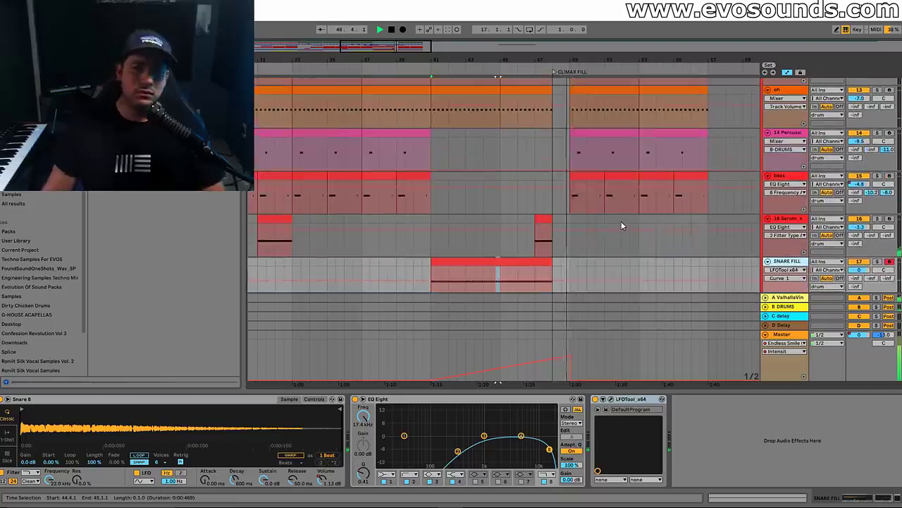
scroll(621, 221, "up", 8)
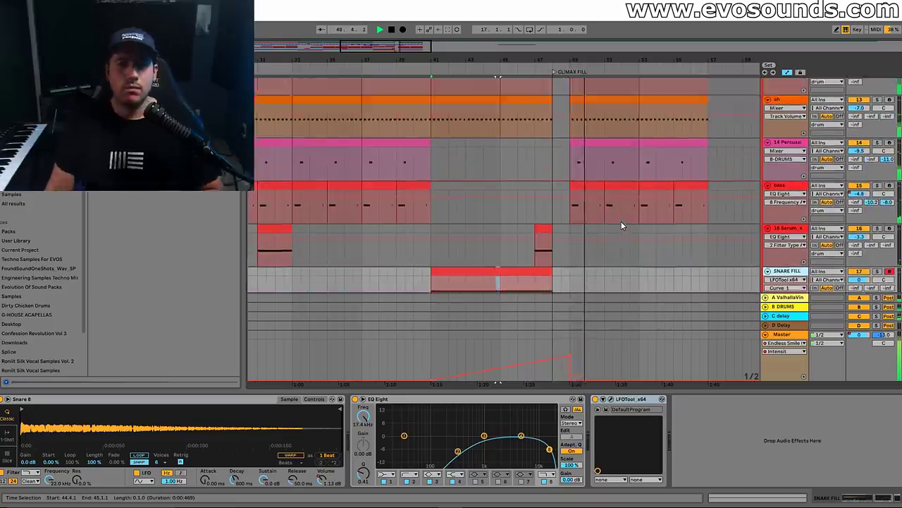
left_click(536, 152)
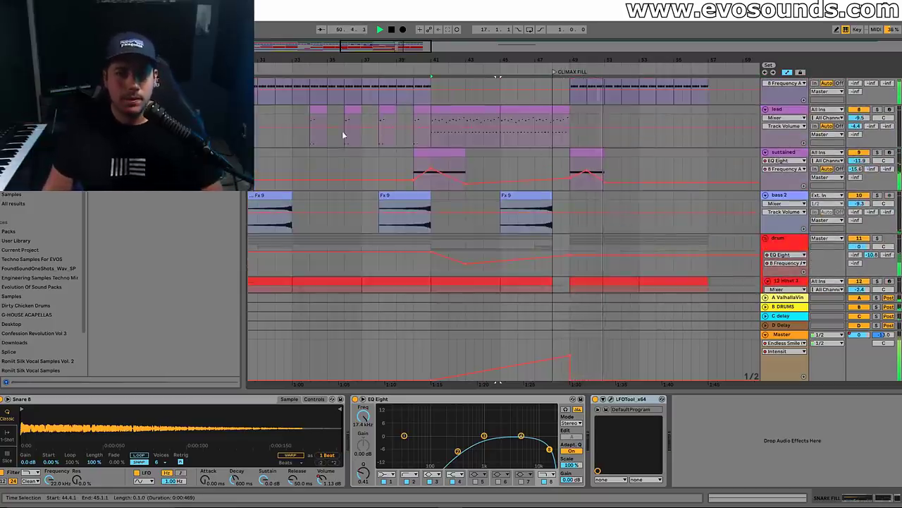
left_click(605, 113)
left_click_drag(611, 111, 603, 110)
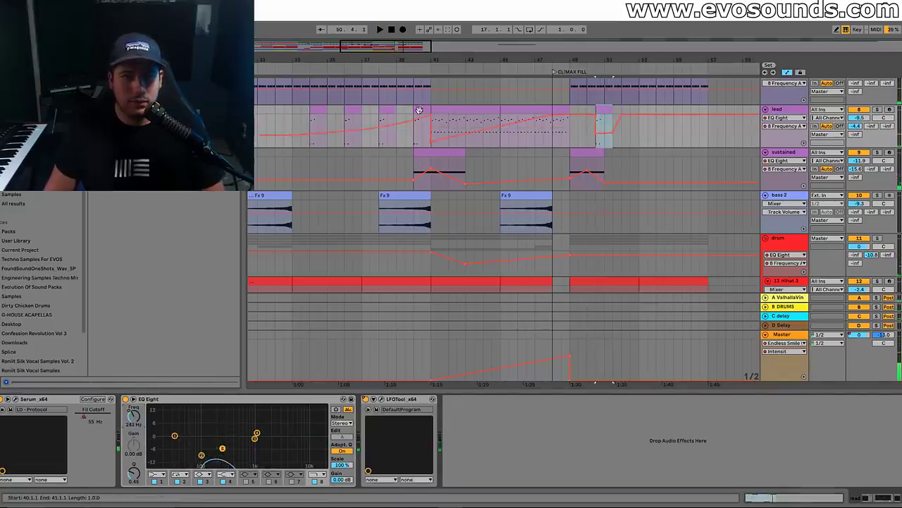
left_click(602, 116)
key("space")
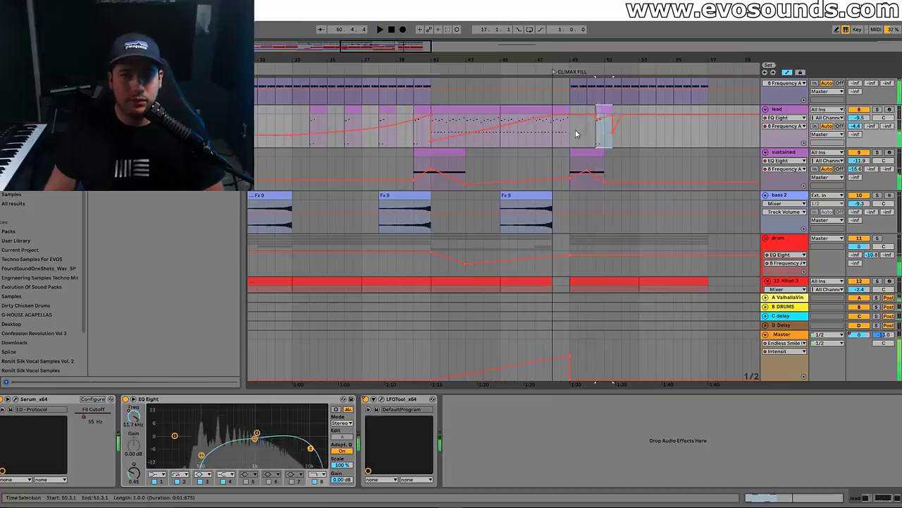
Move the copied lead clip to 50.1.1 and duplicate the lead's 49.1.1 to 51.1.1 section to 51.1.1
left_click(549, 132)
scroll(557, 131, "up", 3)
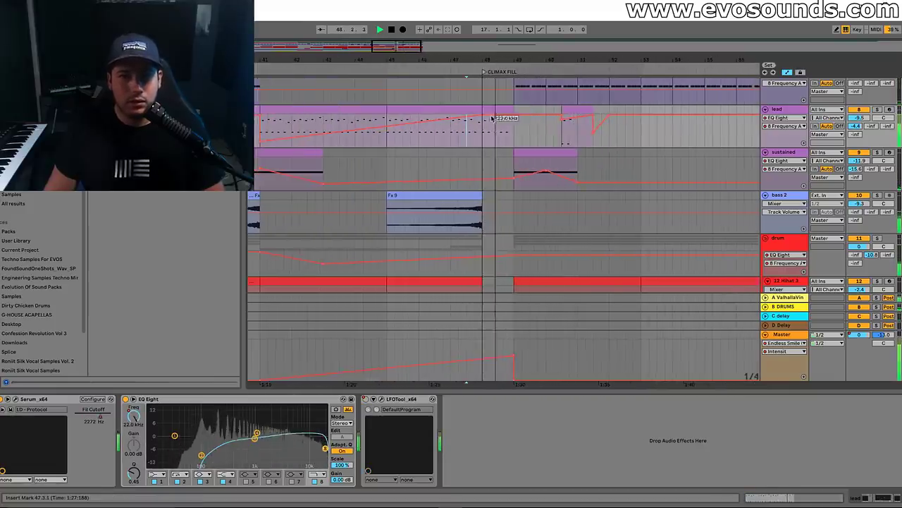
scroll(494, 117, "up", 1)
left_click(561, 111)
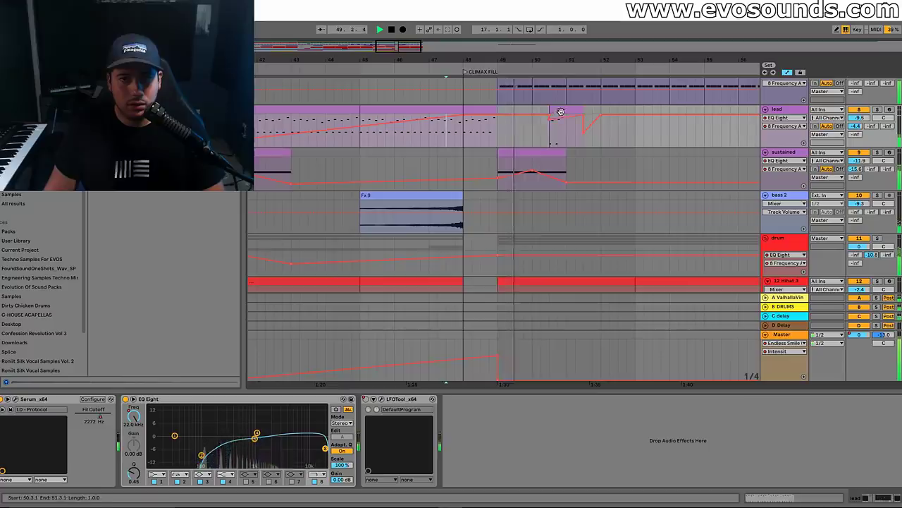
left_click_drag(561, 111, 534, 121)
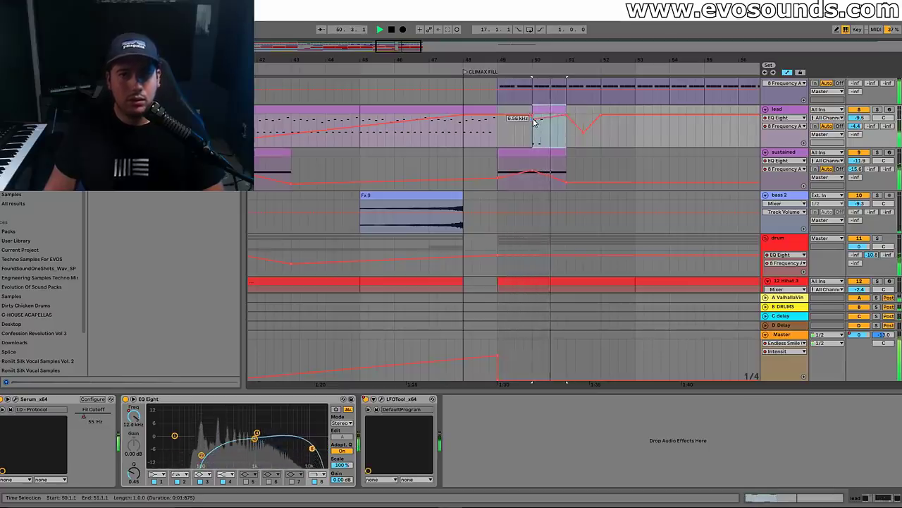
left_click(503, 113, "shift")
key("ctrl+d")
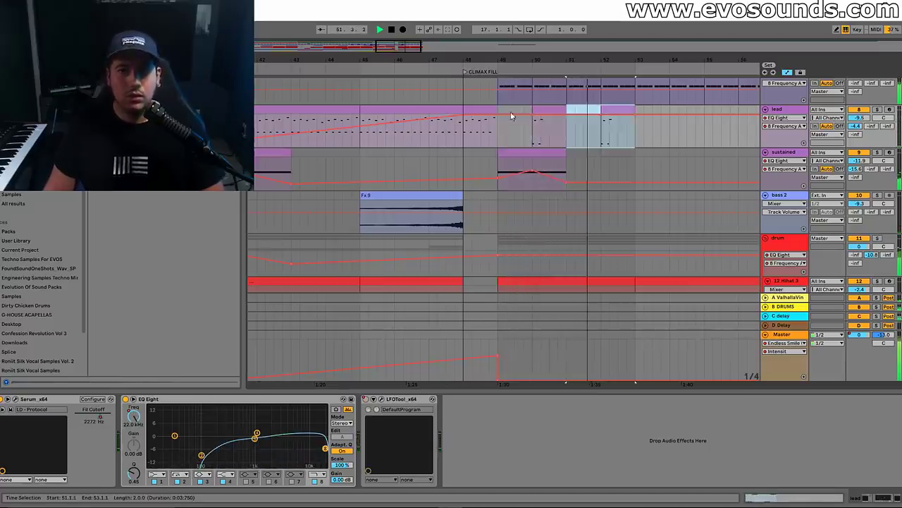
Compare the lead clips before the breakdown with the copied lead clips in the drop
left_click_drag(399, 65, 399, 56)
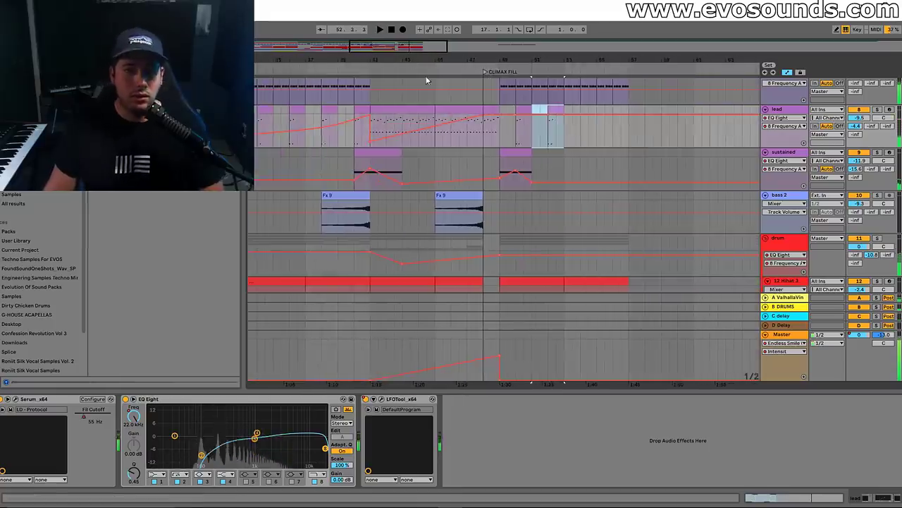
left_click(556, 112)
key("space")
left_click(328, 112)
left_click(360, 112)
left_click(328, 112)
left_click(296, 113)
left_click_drag(427, 51, 518, 128)
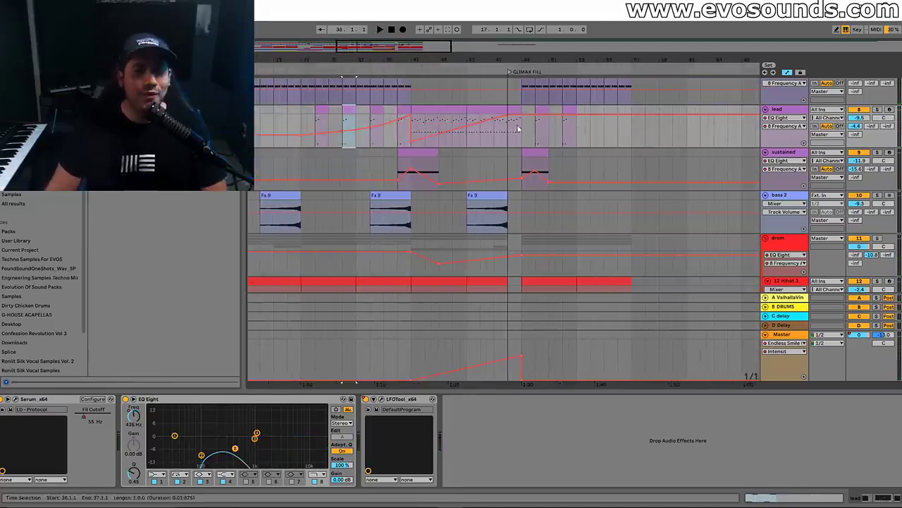
left_click(540, 111)
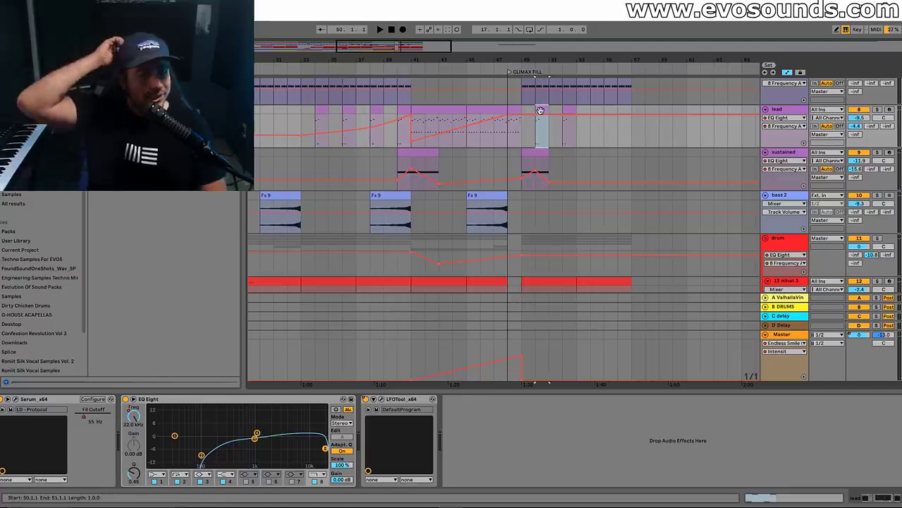
Compare the notes of the lead clips at 50.1.1, 34.1.1 and 40.1.1
double_click(541, 110)
key("space")
key("space")
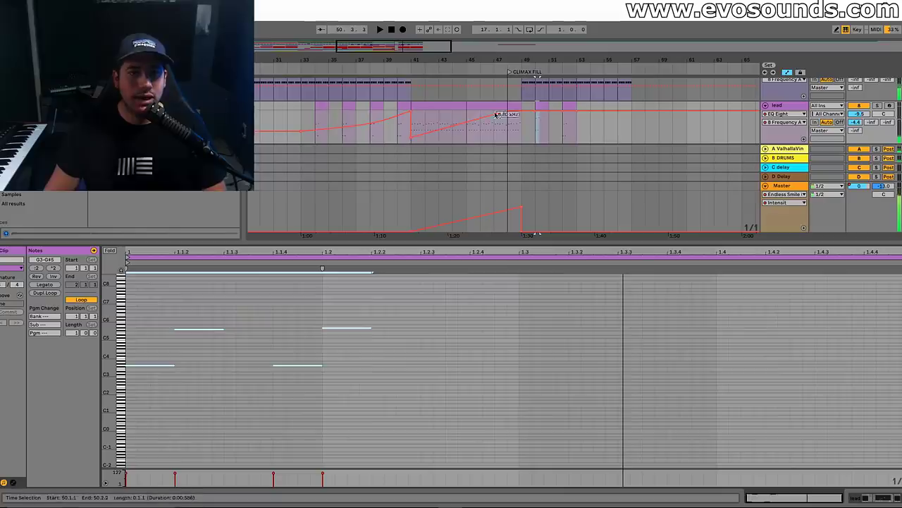
left_click(322, 107)
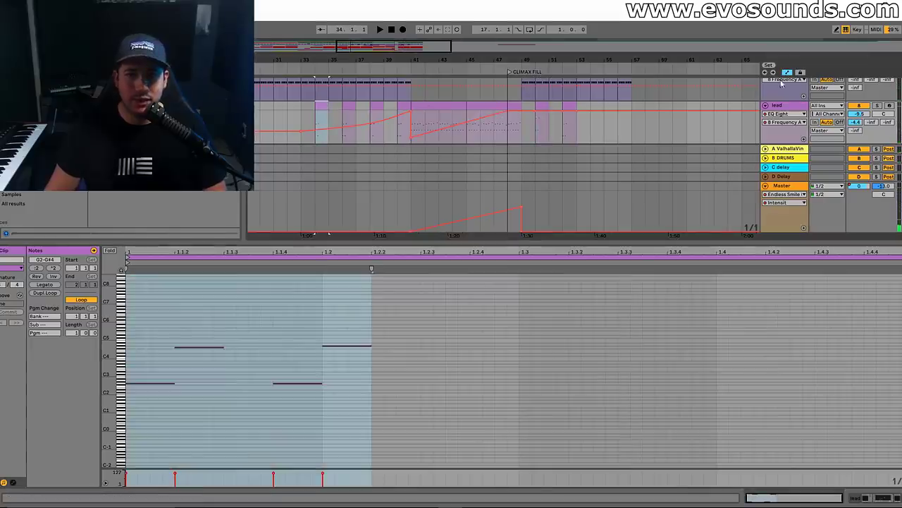
left_click(542, 106)
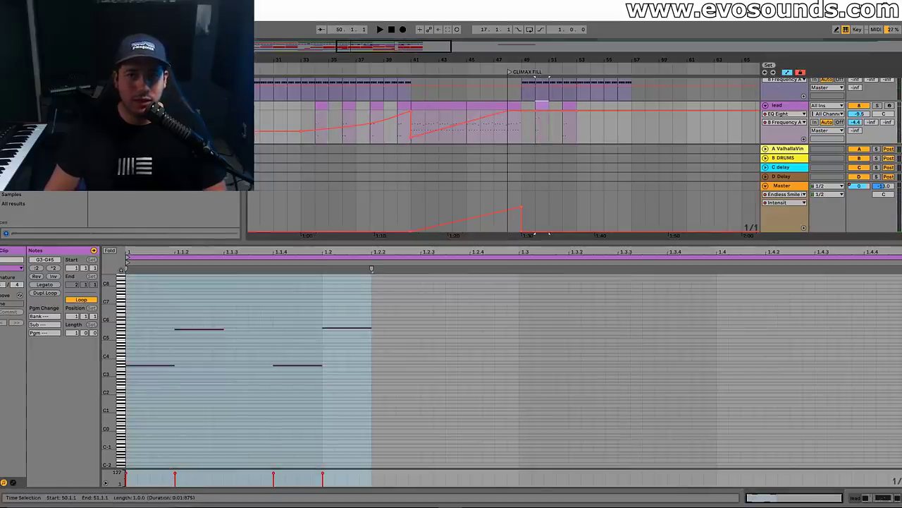
left_click(323, 107)
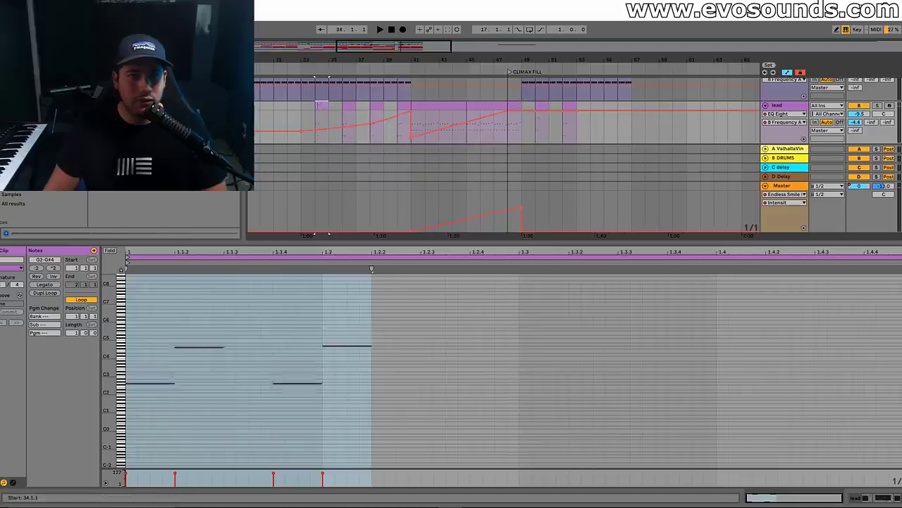
left_click(406, 107)
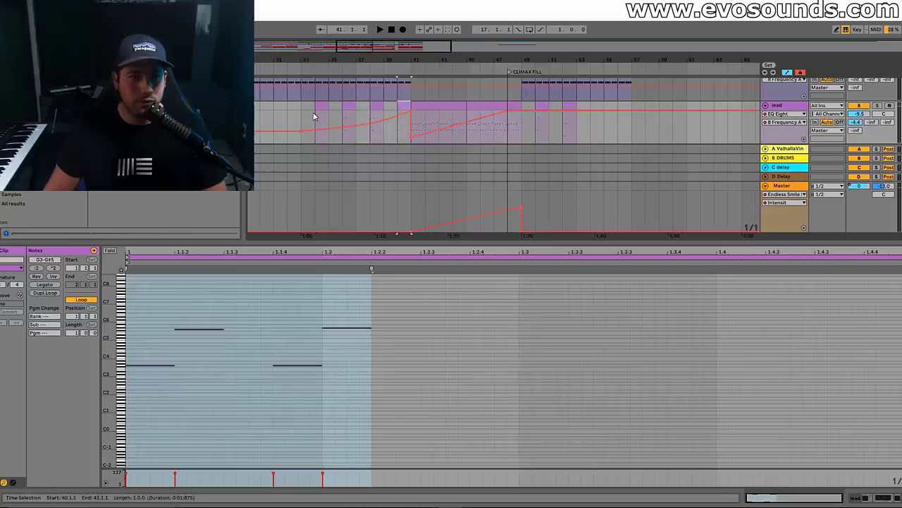
Play the arrangement from 34.1.1 and examine the notes of the lead's breakdown clip at 41.1.1
key("ctrl+alt+l")
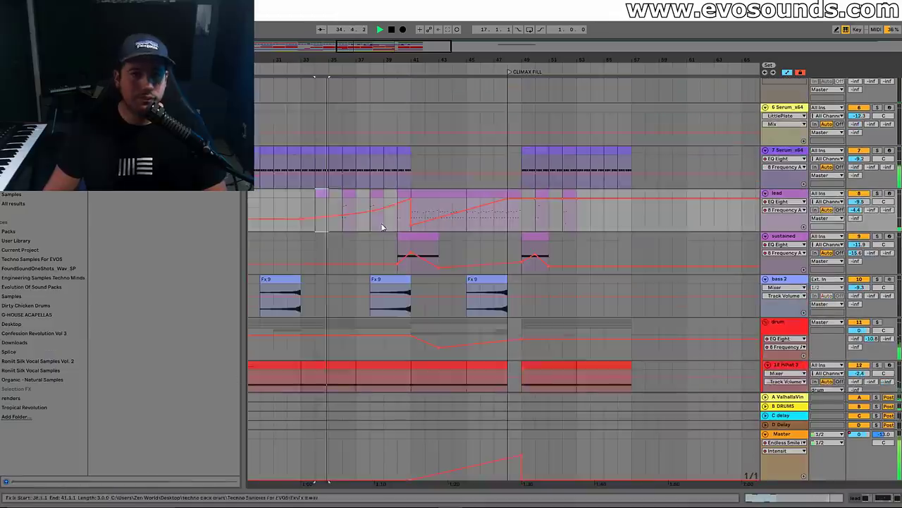
double_click(423, 215)
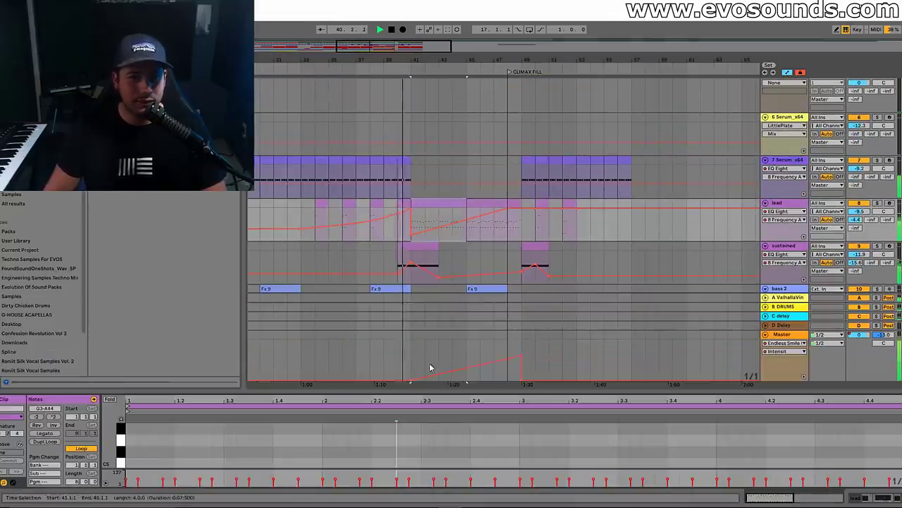
left_click_drag(425, 391, 426, 185)
scroll(451, 318, "down", 2)
left_click_drag(370, 322, 125, 429)
left_click(262, 332)
left_click_drag(425, 190, 493, 382)
scroll(519, 199, "up", 3)
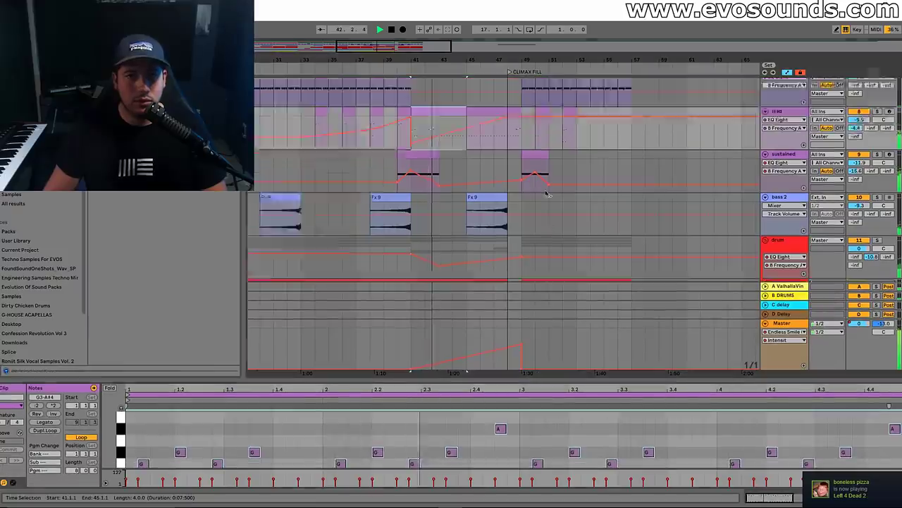
scroll(520, 200, "up", 1)
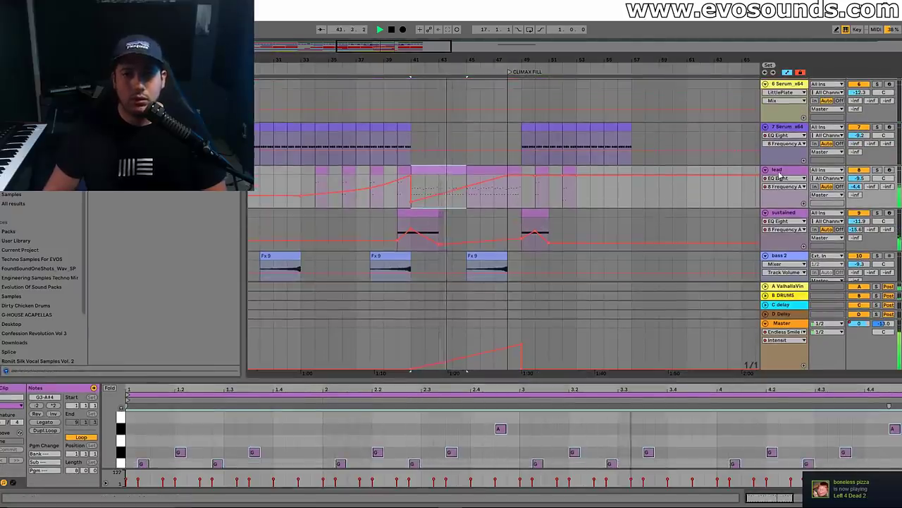
Automate the lead EQ Eight's band 2 frequency to step up to 185 Hz at bar 49 and play the drop
left_click(779, 170)
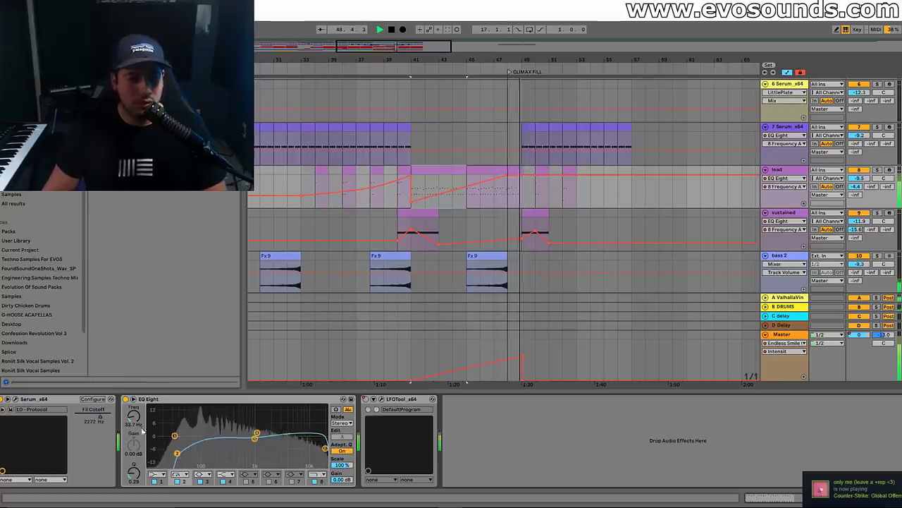
key("space")
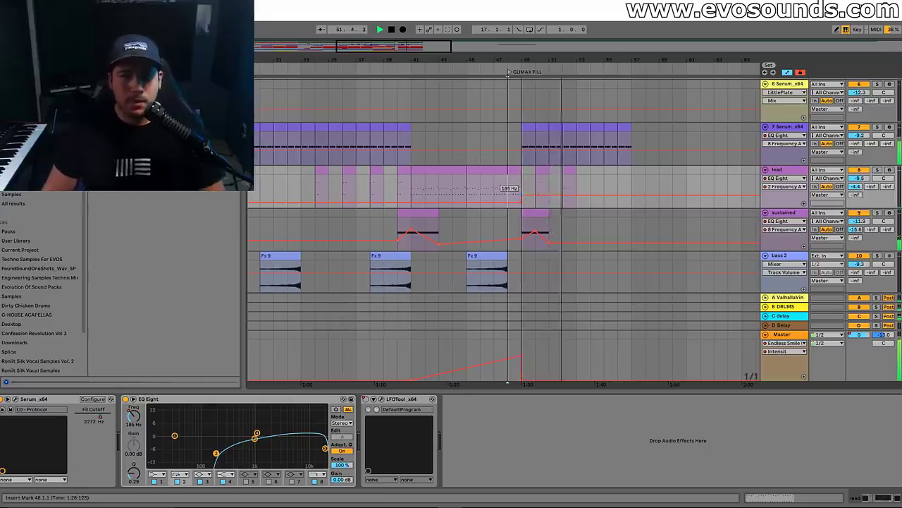
left_click(543, 173)
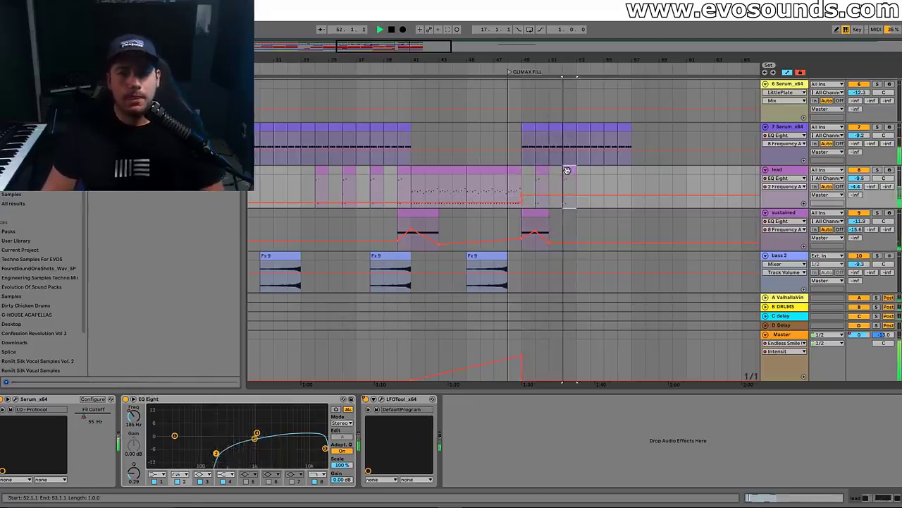
key("Delete")
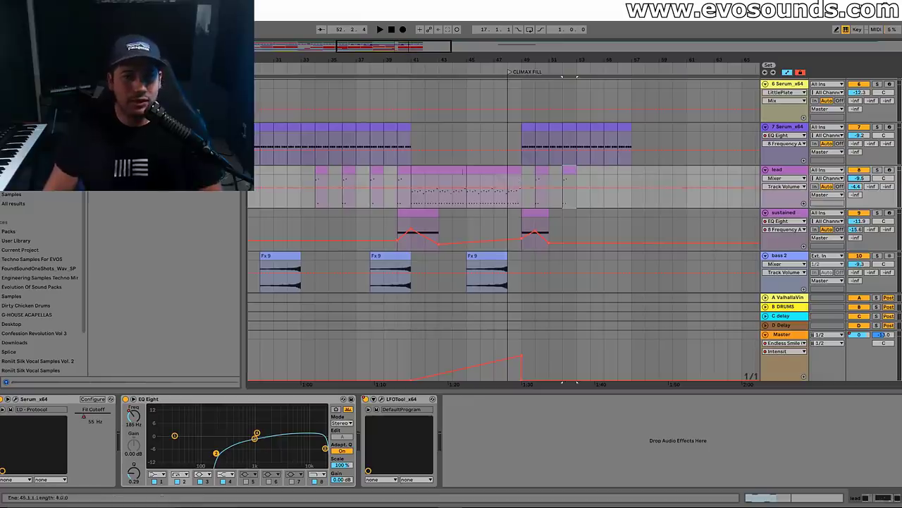
Examine the notes of the lead clips in the drop, ending with the clip at 52.1.1
double_click(534, 182)
left_click_drag(435, 383, 452, 228)
left_click_drag(484, 336, 165, 300)
key("shift+Down")
key("space")
left_click(415, 115)
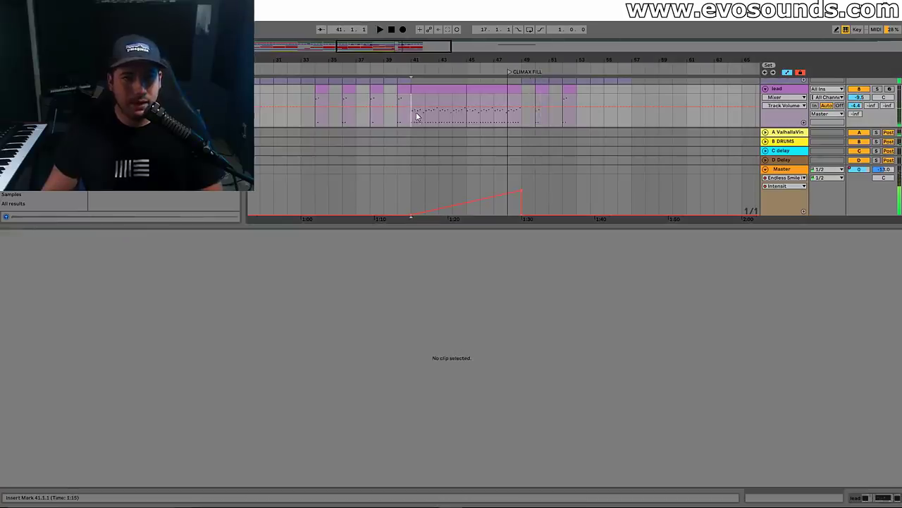
left_click(539, 99)
left_click(573, 91)
left_click_drag(399, 286, 177, 317)
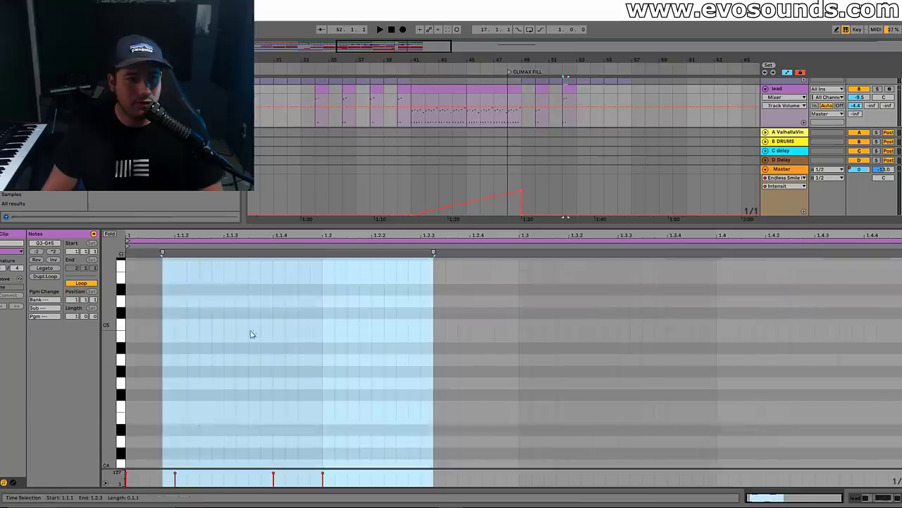
Change the notes of the lead clips at 50.1.1 and 34.1.1 to G3, G4, G3 and G#4, and play from 34.1.1
left_click(438, 97)
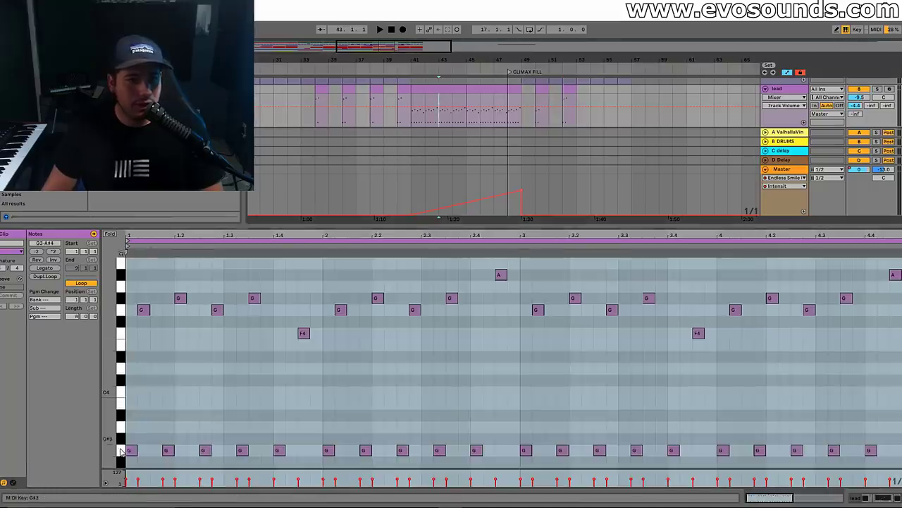
left_click(539, 97)
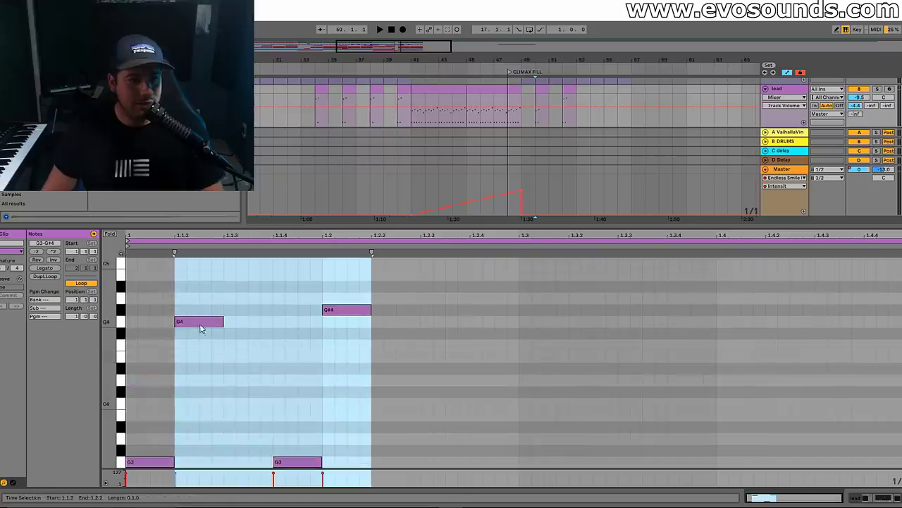
left_click(322, 99)
left_click_drag(164, 255, 505, 256)
left_click(318, 101)
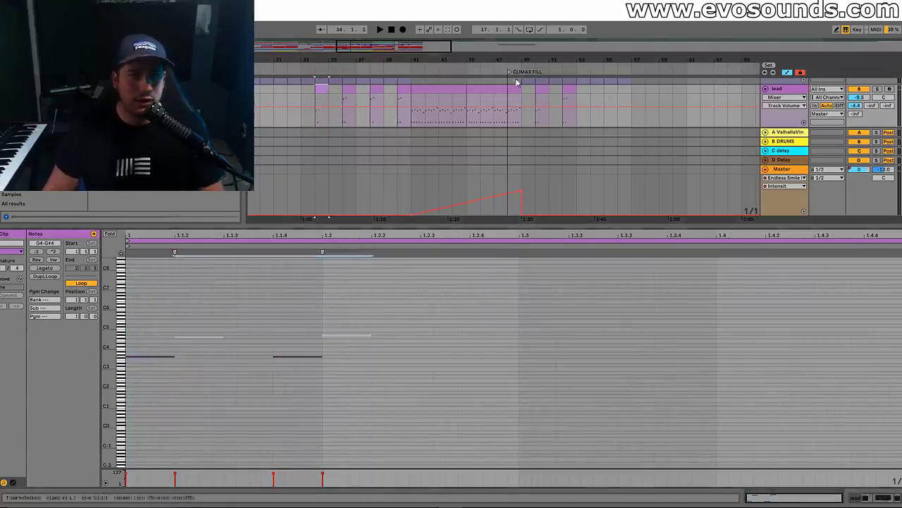
left_click(322, 89)
key("space")
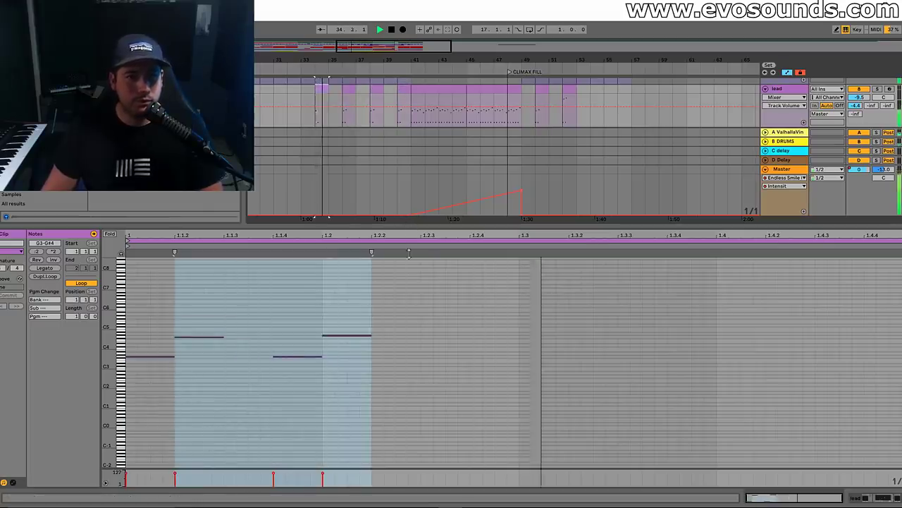
Raise the lead track's volume to -6.6 and lift the starting point of its LFOTool volume curve slightly
key("ctrl+alt+l")
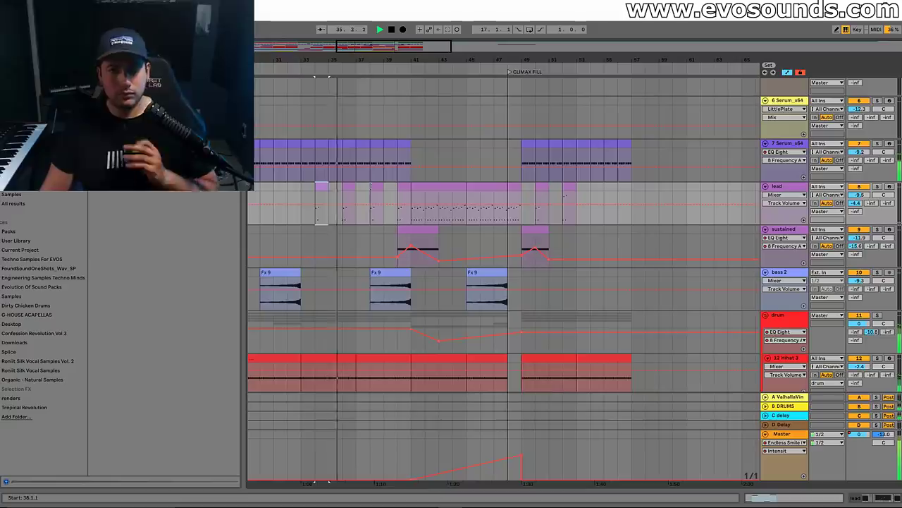
left_click_drag(859, 194, 859, 183)
double_click(777, 186)
left_click(381, 399)
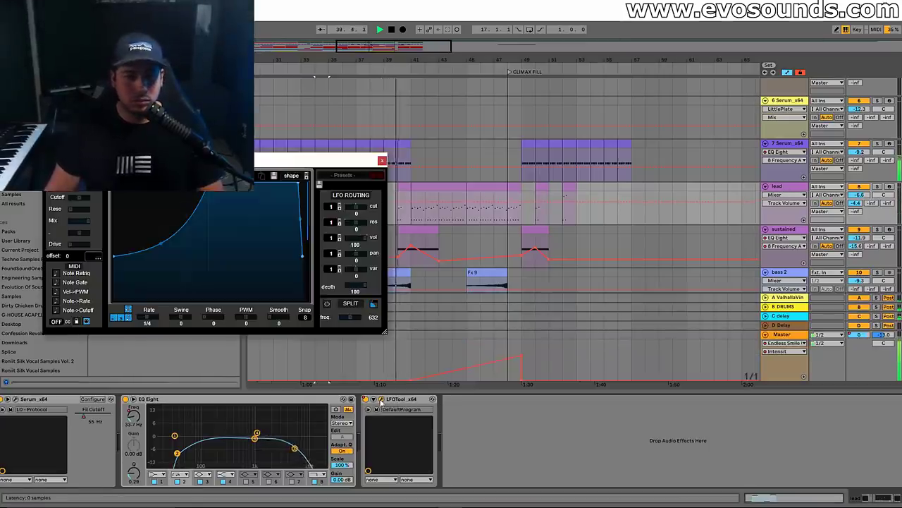
left_click(113, 253)
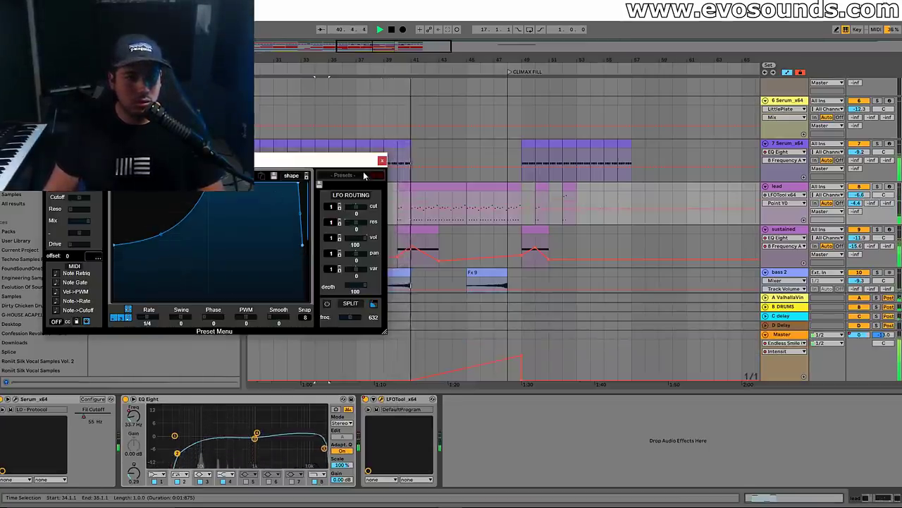
left_click(383, 160)
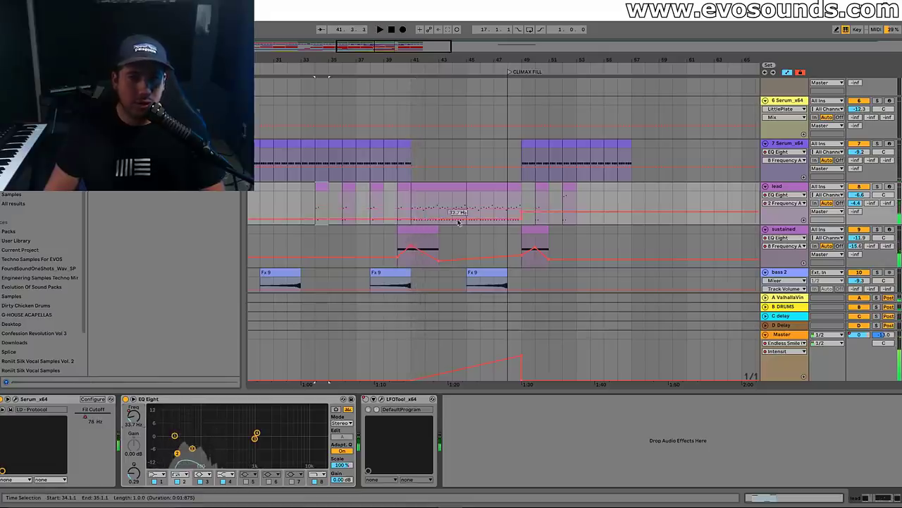
Raise the lead's EQ Eight band 2 frequency automation to 331 Hz at bar 41, sloping down towards bar 49
left_click(376, 23)
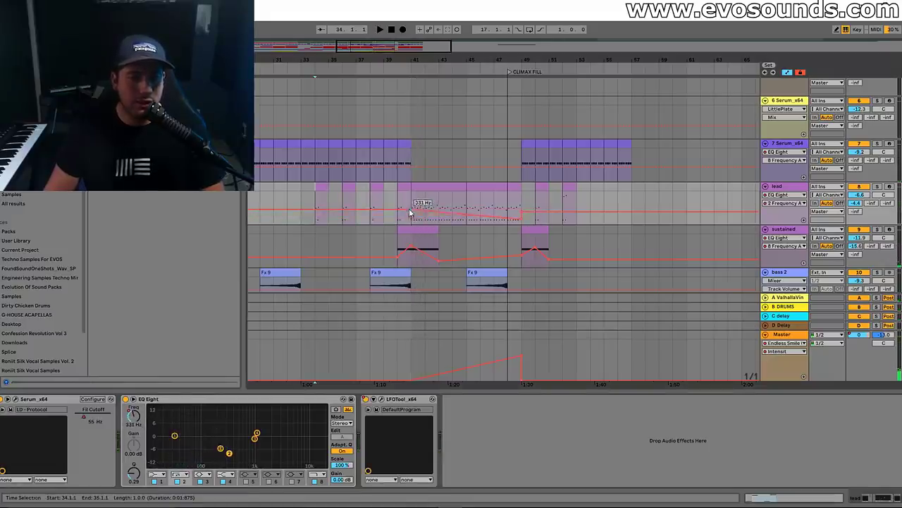
Play the section around bar 41 and lower the lead's EQ Eight frequency automation there to about 130 Hz
scroll(451, 167, "up", 5)
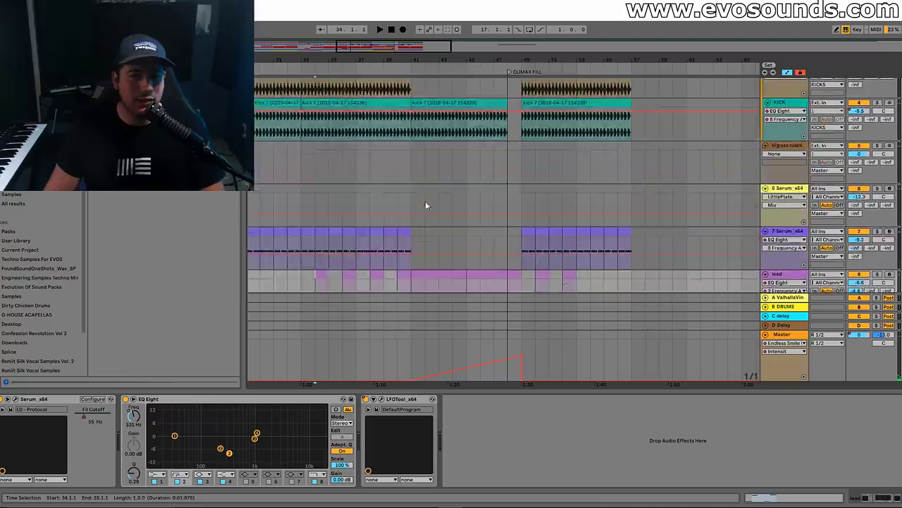
left_click(449, 179)
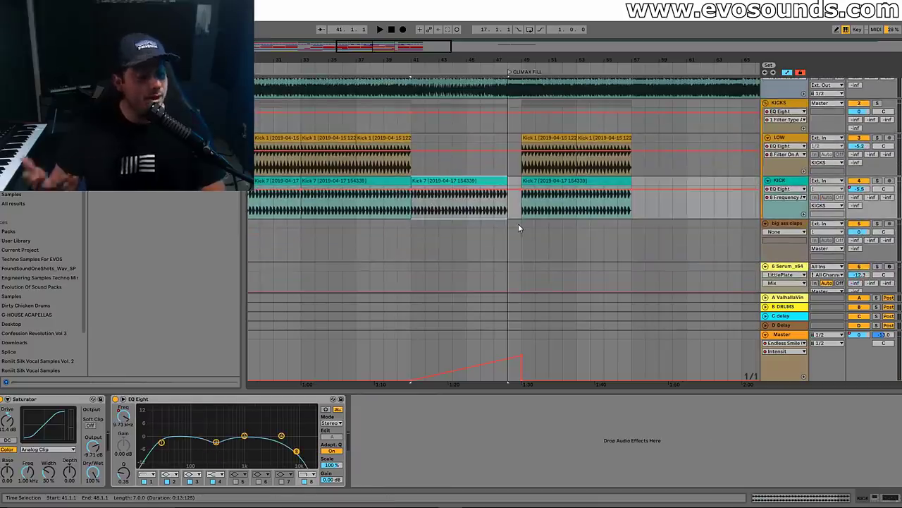
scroll(516, 224, "down", 5)
key("space")
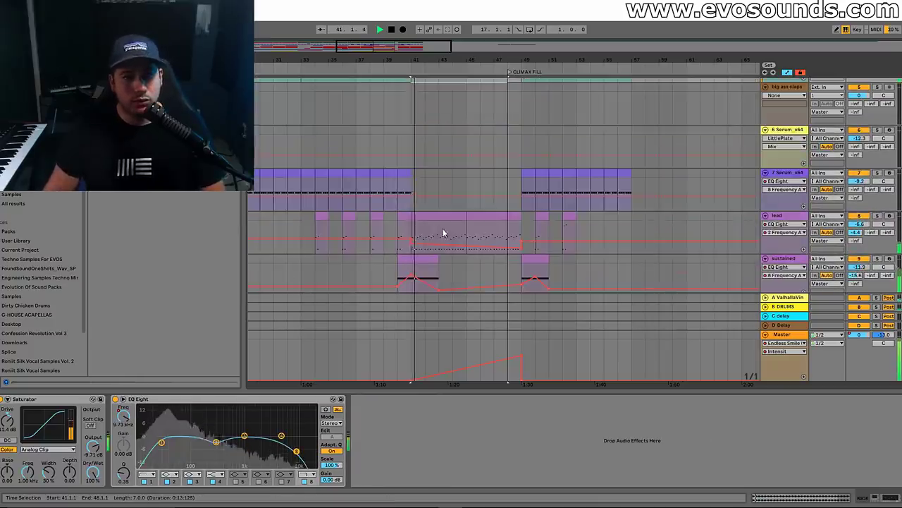
left_click(399, 230)
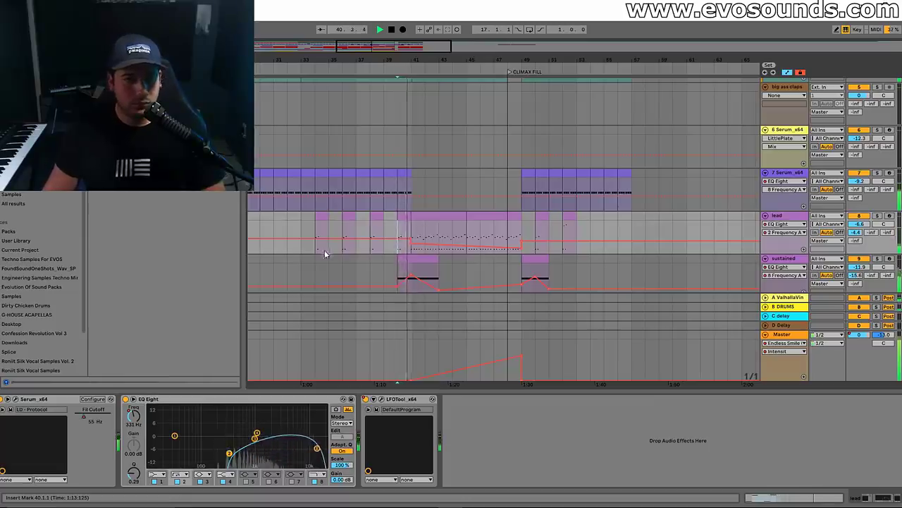
left_click_drag(412, 243, 414, 246)
key("space")
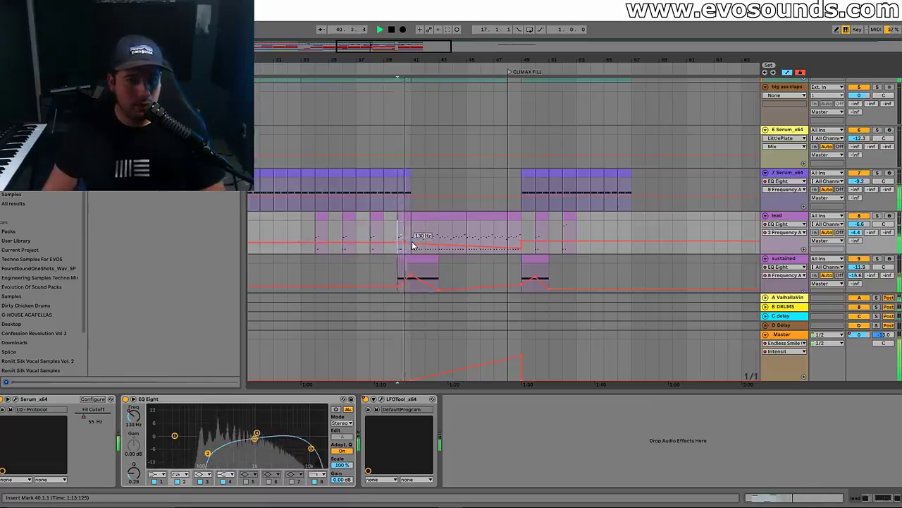
Hide the device view and show the lead's Track Volume automation while playing from bar 38
left_click(290, 236)
key("ctrl+alt+l")
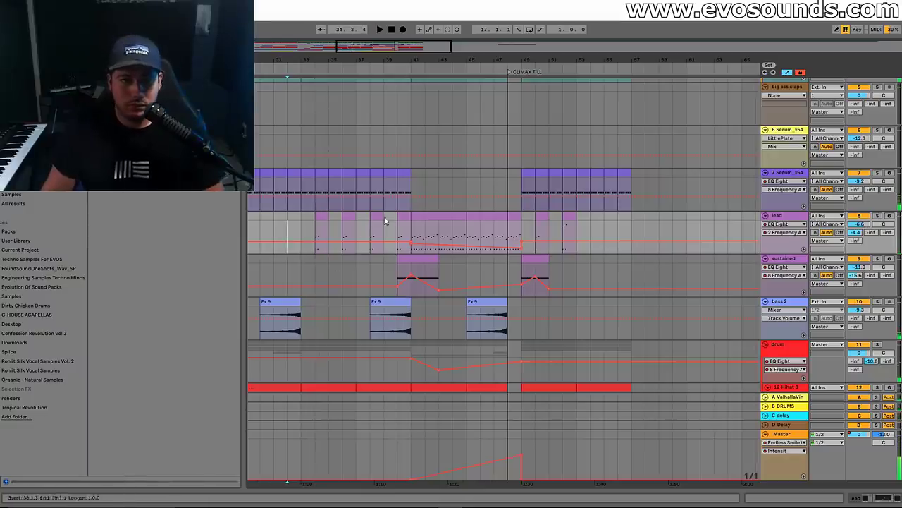
key("space")
left_click_drag(859, 223, 859, 223)
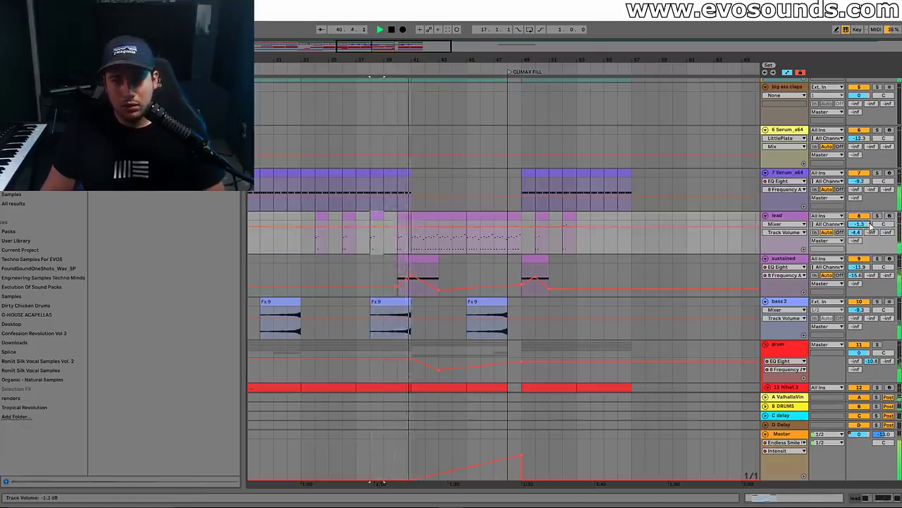
Lower the lead's Track Volume automation to about -11 dB at bar 41, falling to about -13.4 dB at bar 49
left_click(412, 231)
left_click_drag(418, 233, 418, 248)
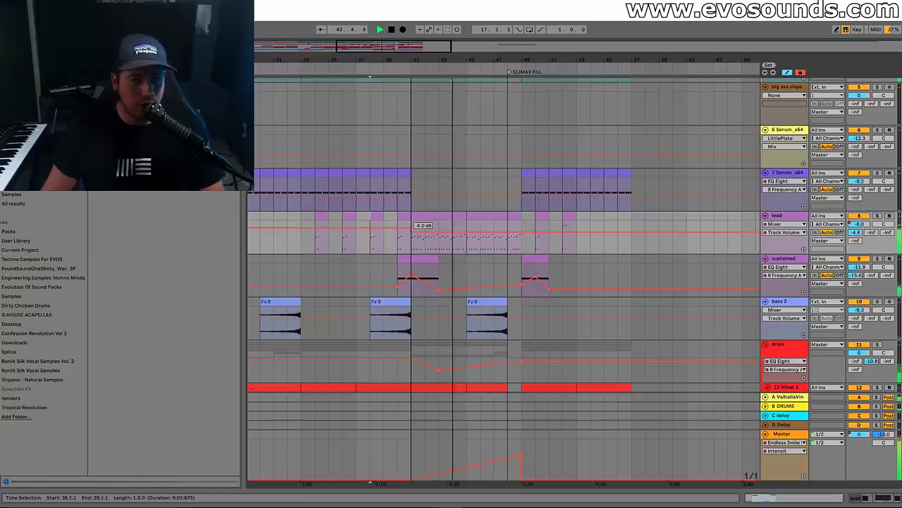
left_click_drag(418, 248, 418, 252)
left_click_drag(524, 240, 524, 245)
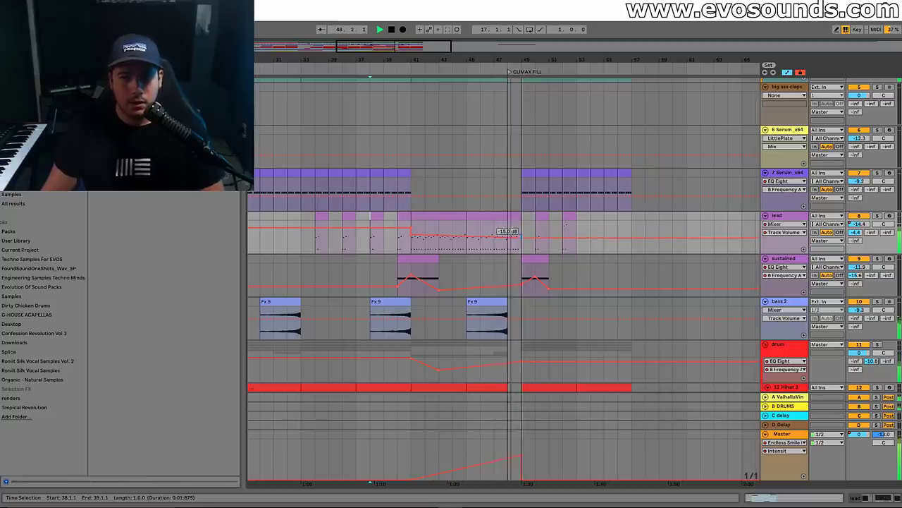
mouse_move(519, 234)
left_mouse_down()
mouse_move(532, 230)
mouse_move(522, 236)
left_mouse_up()
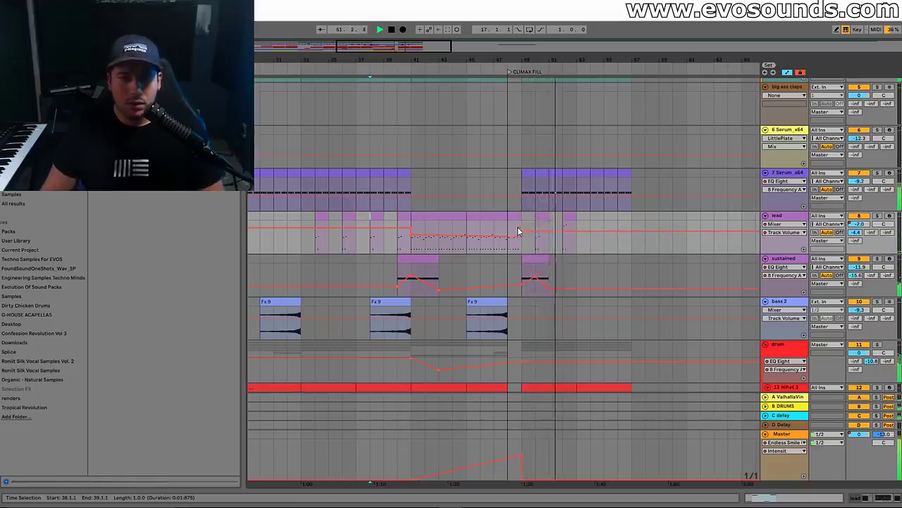
scroll(520, 231, "up", 2)
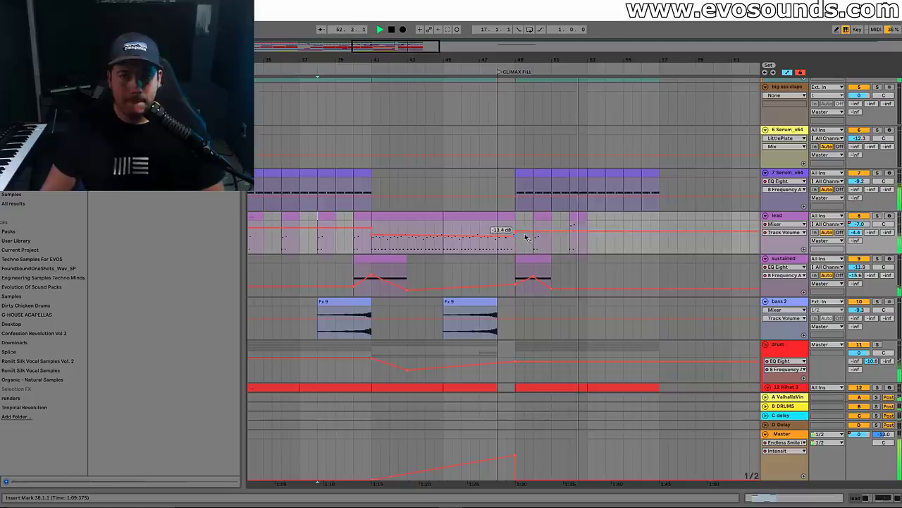
Automate the master's Track Volume to ramp down gradually from 0 dB at bar 41 until bar 49
left_click(581, 215)
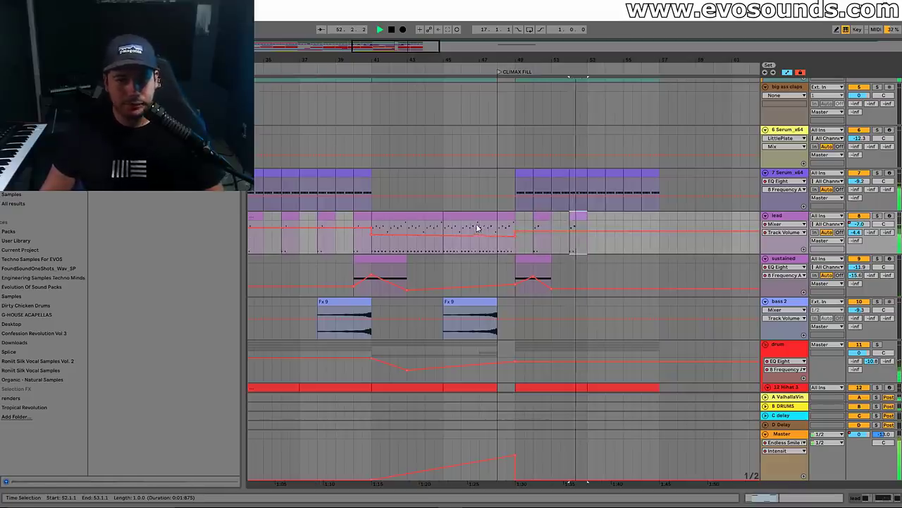
left_click(381, 215)
key("space")
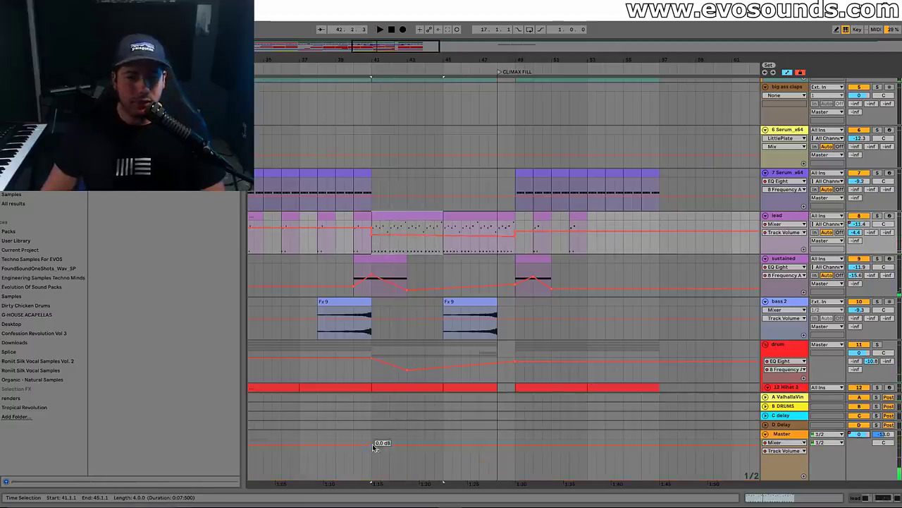
left_click(374, 447)
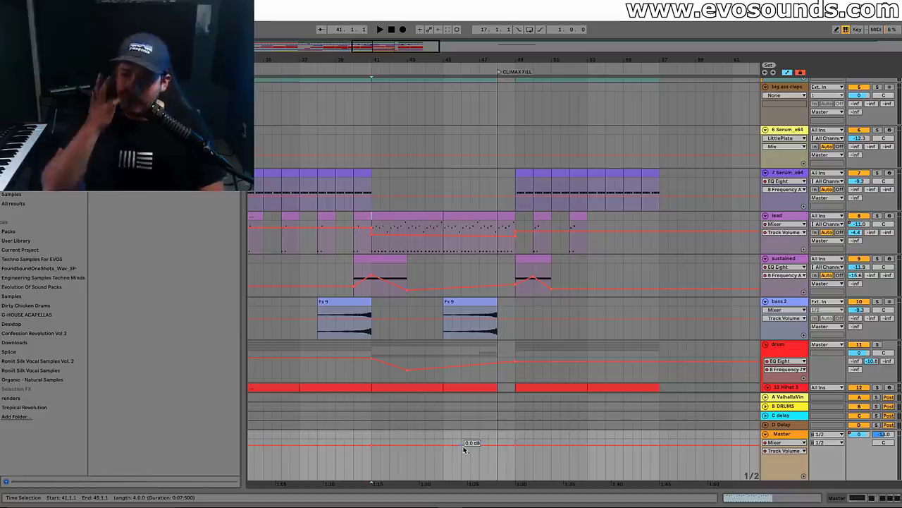
left_click_drag(499, 448, 514, 447)
key("space")
Show the device view and lower the peak of the master's Endless Smile Intensity automation at bar 49 to about 0.31
key("ctrl+alt+l")
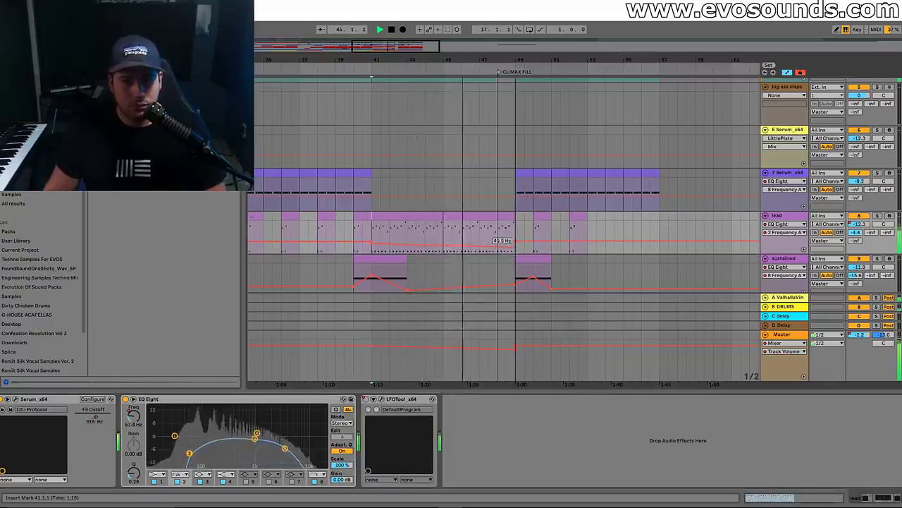
left_click(783, 337)
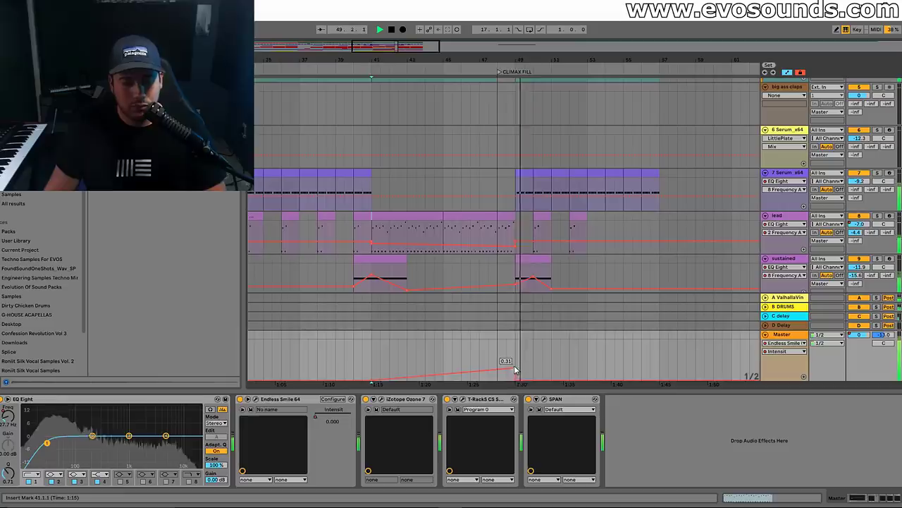
Reshape the lead's Track Volume automation to rise from about -11 dB at bar 41 to about -7 dB at bar 49
left_click(855, 225)
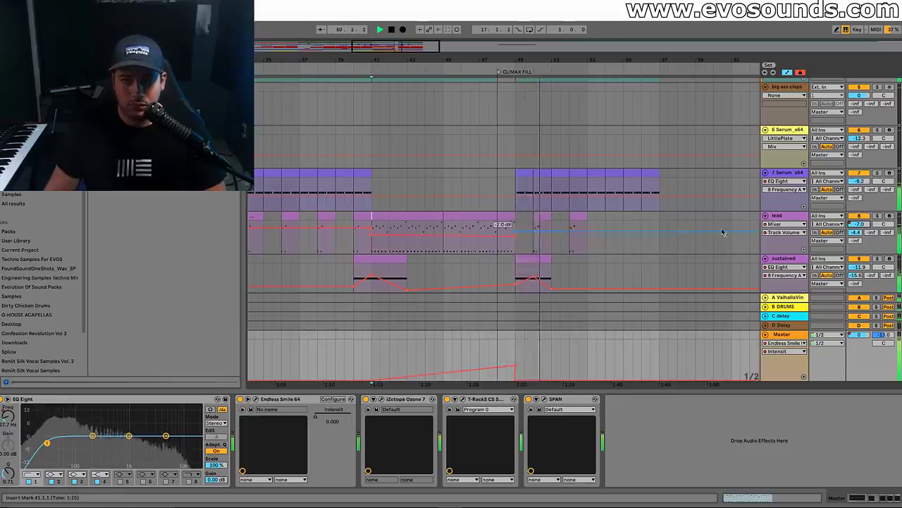
left_click(517, 239)
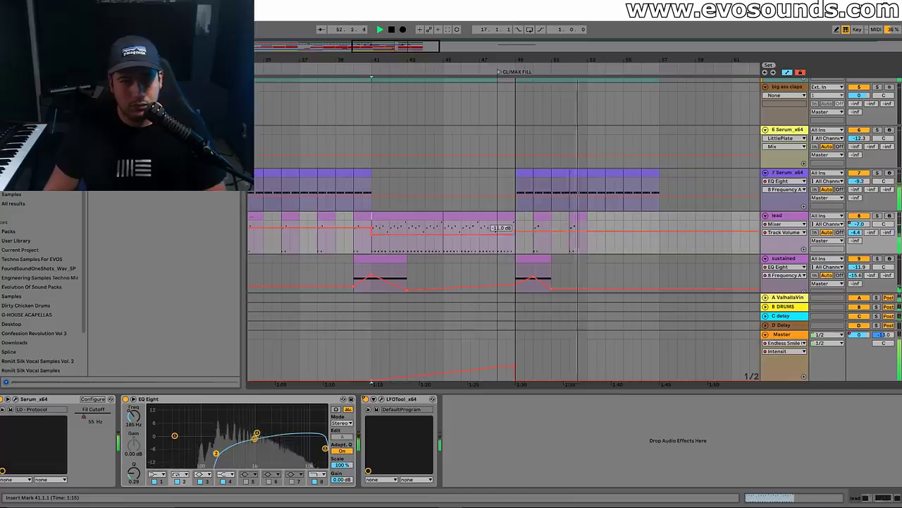
key("space")
left_click_drag(494, 228, 514, 238)
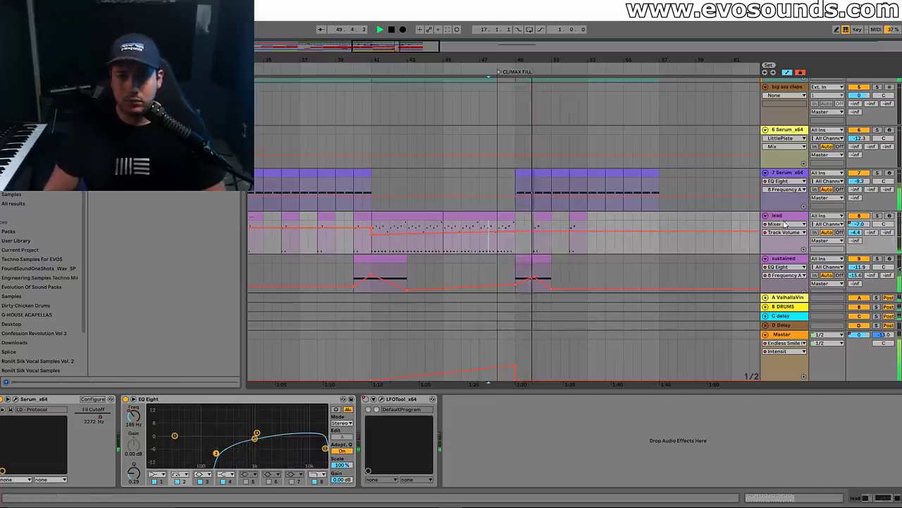
Delete the lead clip at bar 50 and copy the bar 52 clip to bars 54 and 56
left_click(541, 218)
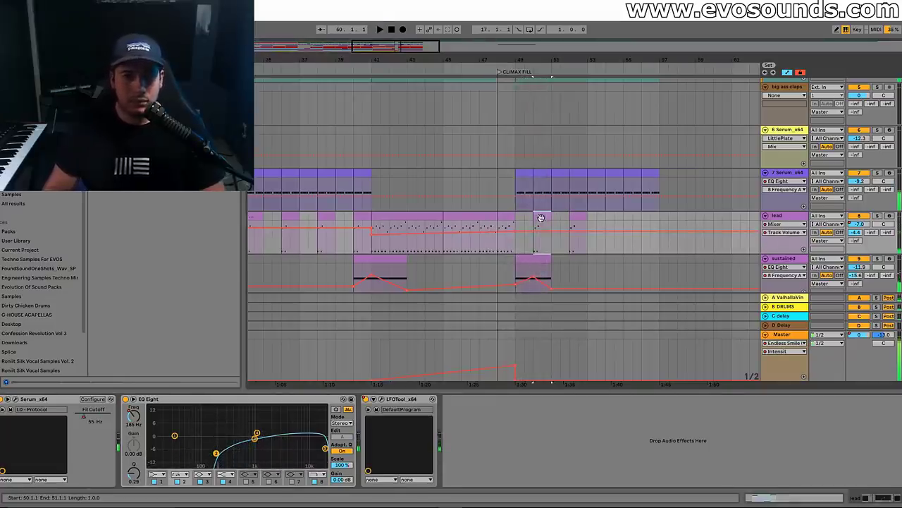
left_click(521, 219)
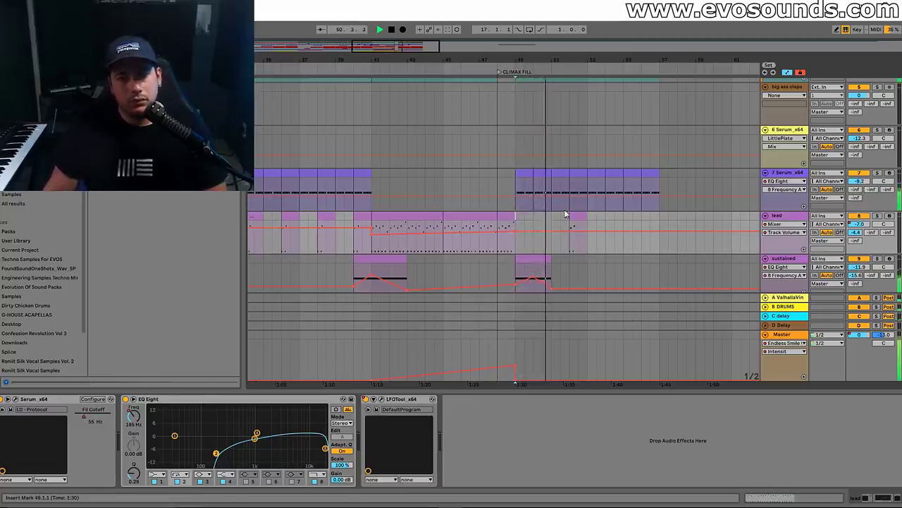
left_click_drag(576, 213, 517, 219)
left_click_drag(588, 215, 611, 220)
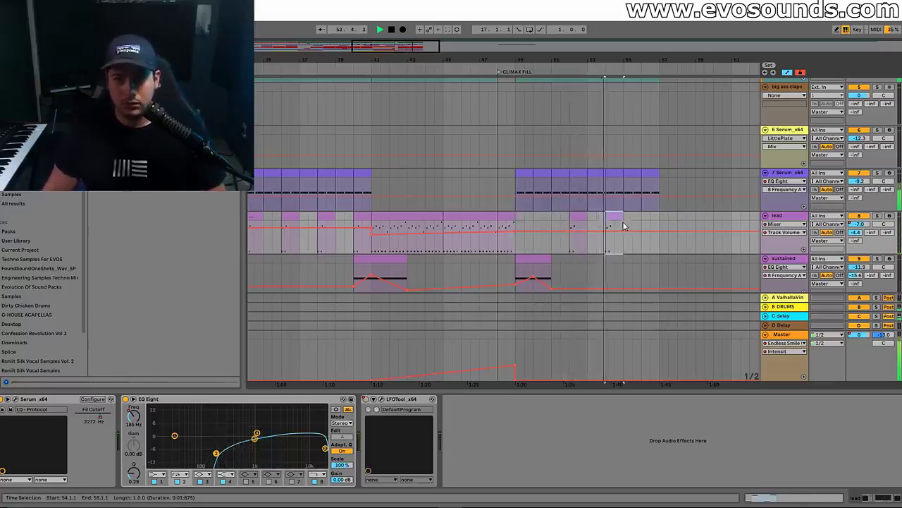
left_click_drag(623, 218, 637, 220)
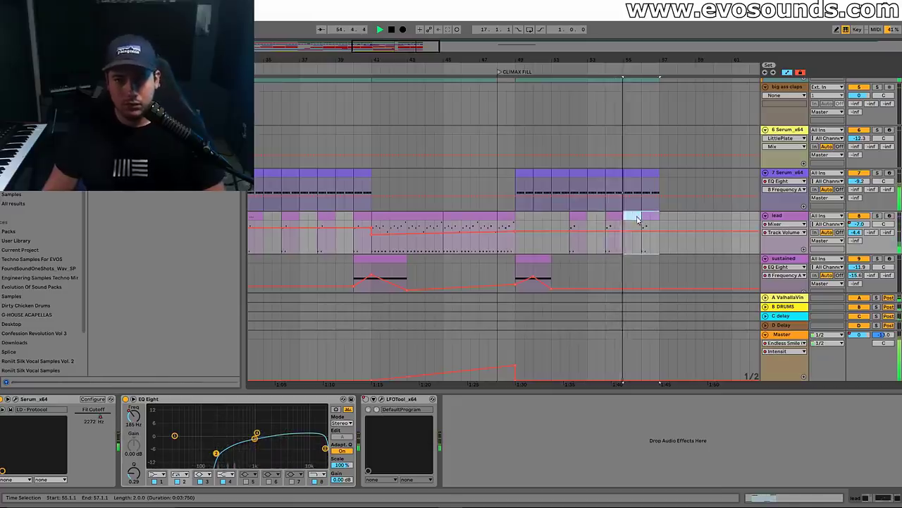
scroll(443, 167, "down", 1)
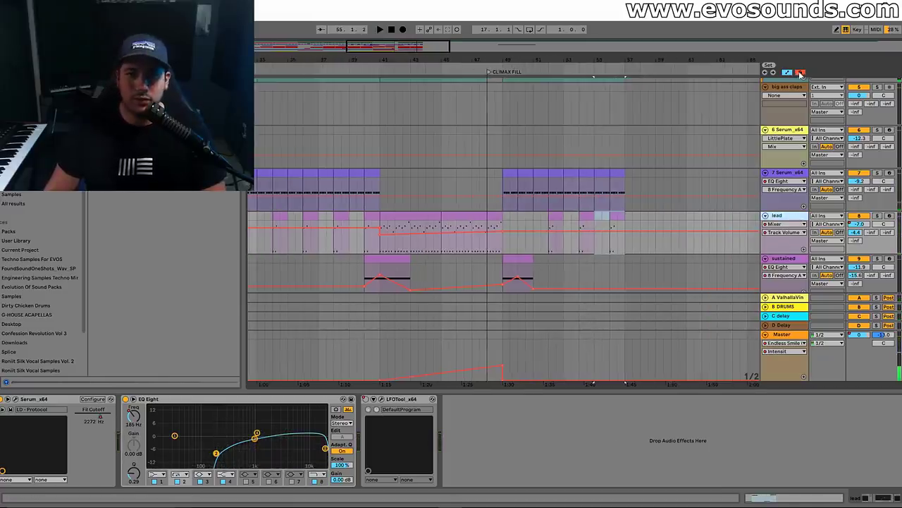
Unlock the automation envelopes from the song position and play the arrangement from bar 33
left_click(357, 190)
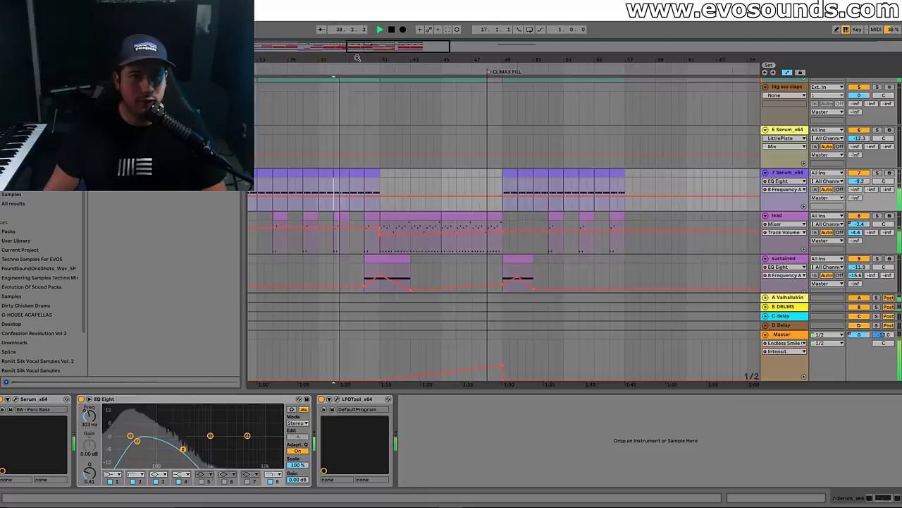
scroll(357, 190, "left", 2)
left_click(322, 204)
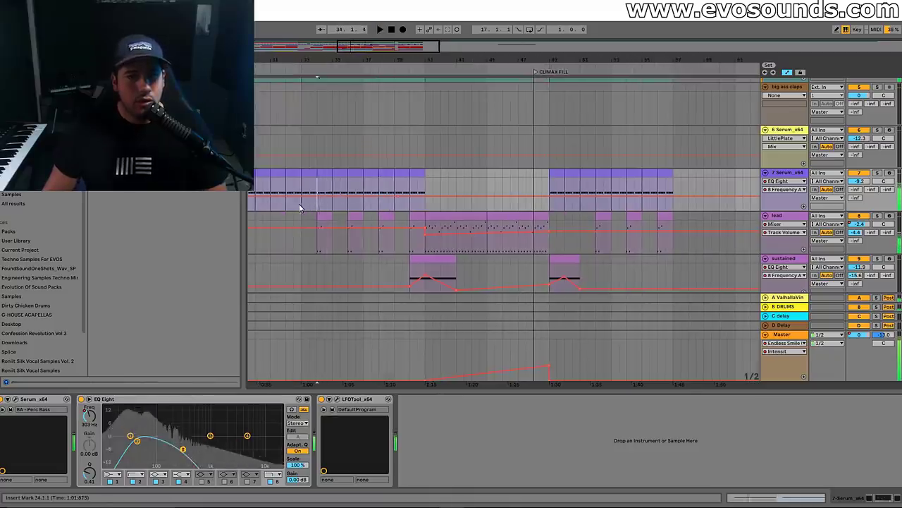
left_click(302, 204)
key("space")
Delete the Downlifter 9 clip starting at bar 41 on the 20 Evolution track
scroll(353, 220, "down", 2)
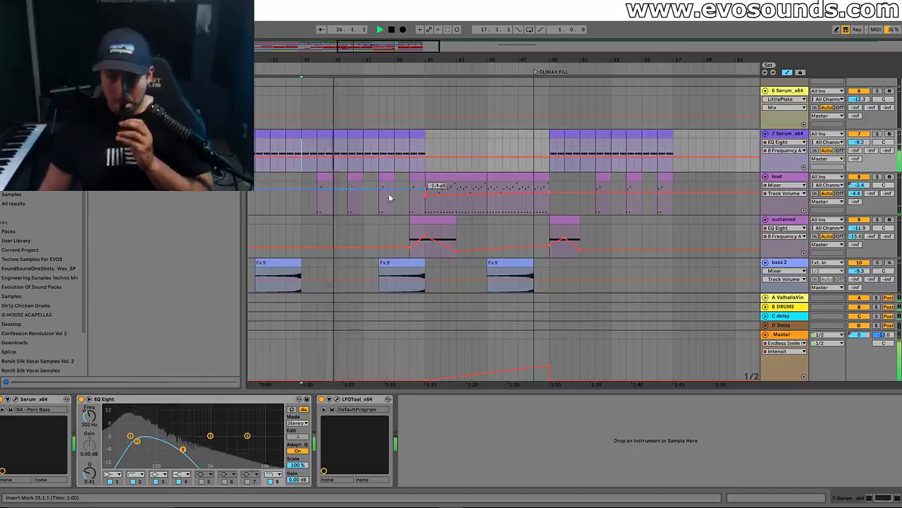
scroll(558, 211, "down", 3)
scroll(560, 209, "down", 10)
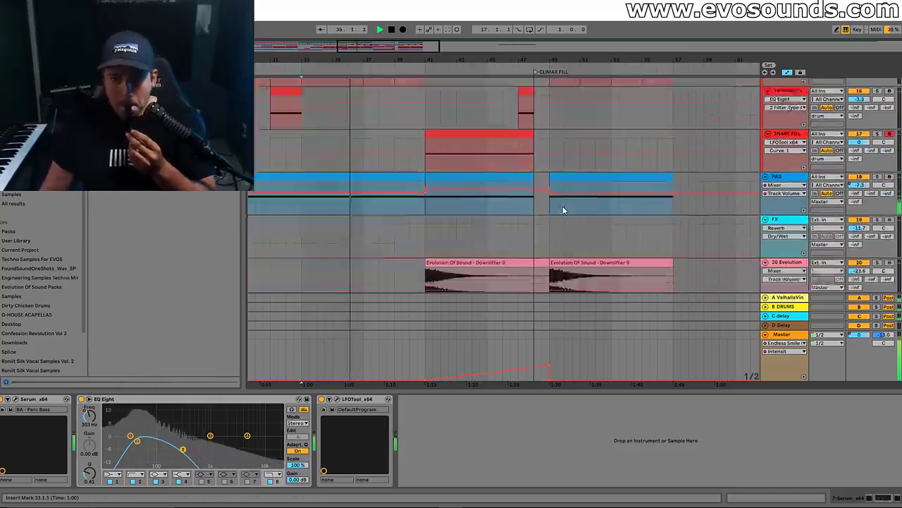
scroll(522, 219, "up", 3)
scroll(469, 230, "down", 2)
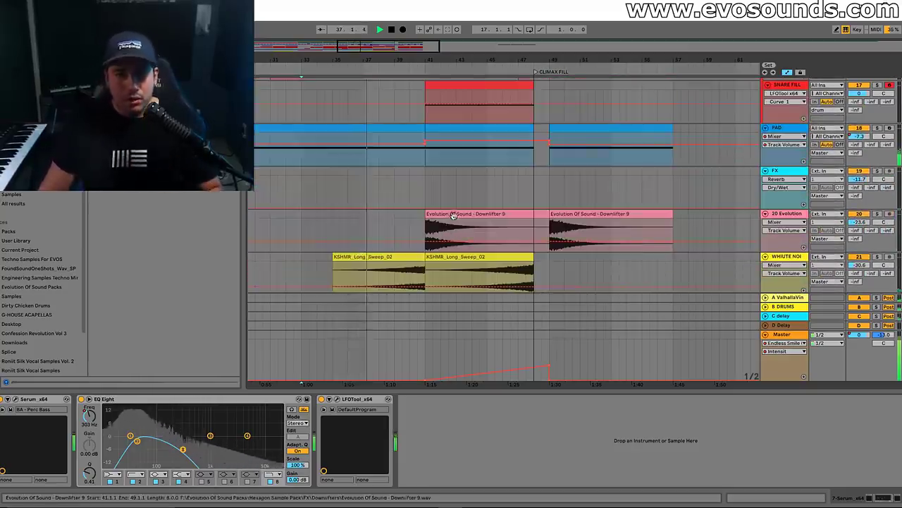
left_click(461, 224)
key("Delete")
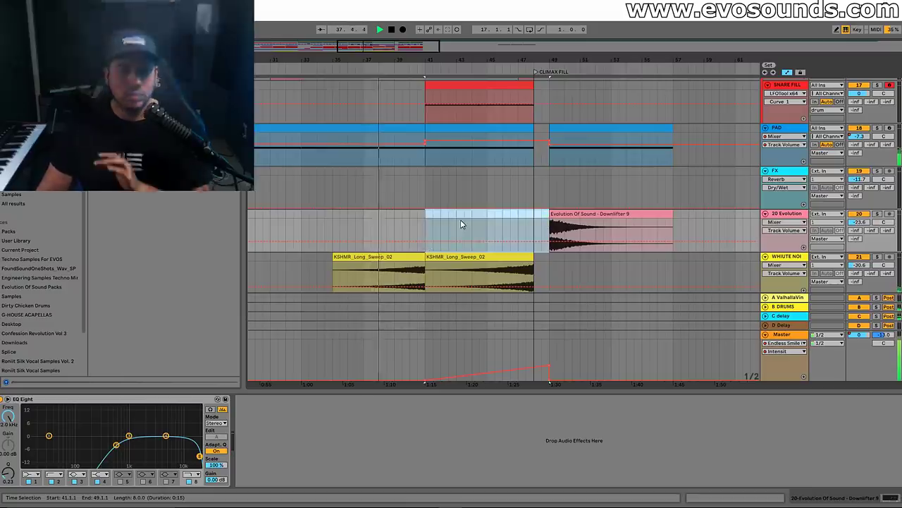
Review the effects and drum tracks leading into bar 41, including the 16 Serum clip at bar 31
left_click(418, 254)
scroll(420, 253, "up", 3)
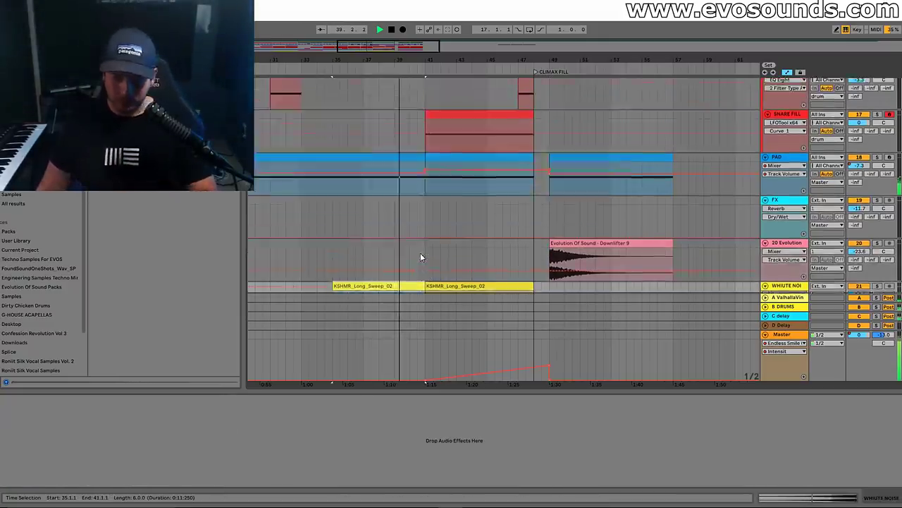
scroll(422, 255, "up", 3)
left_click(286, 262)
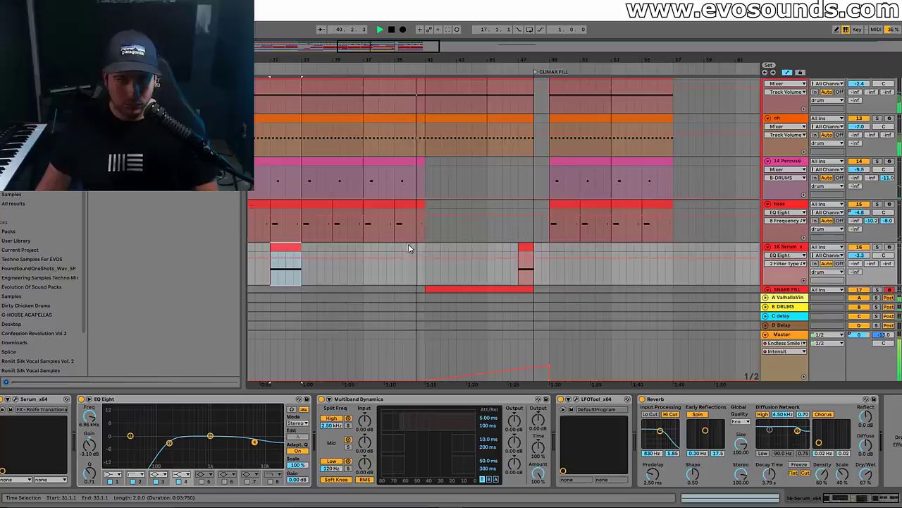
left_click(399, 249)
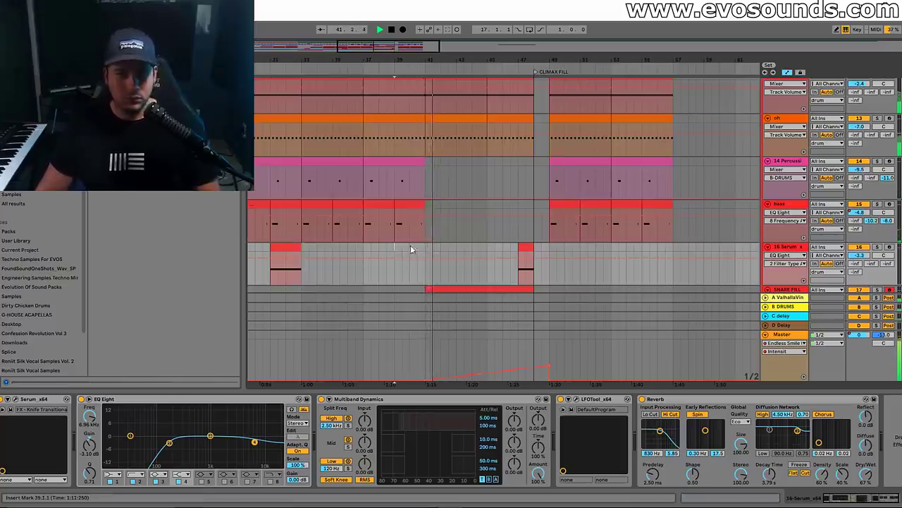
scroll(517, 192, "down", 2)
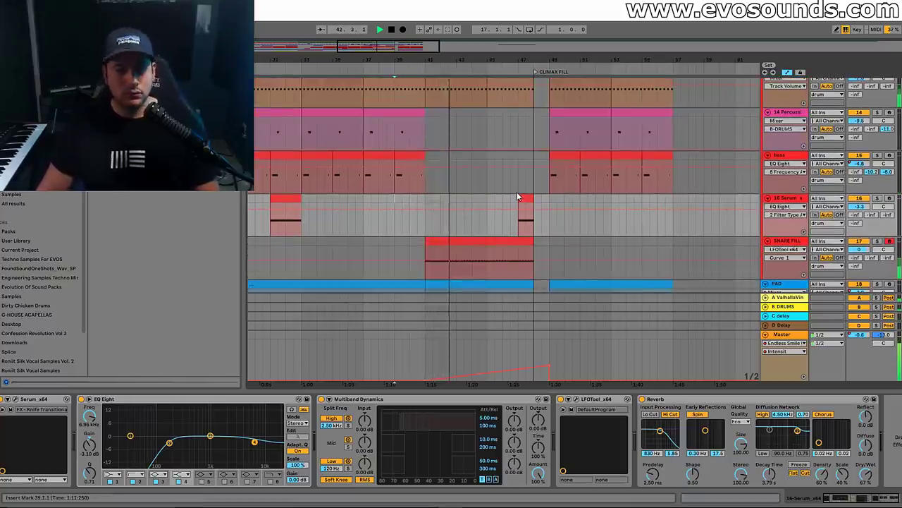
scroll(502, 184, "up", 6)
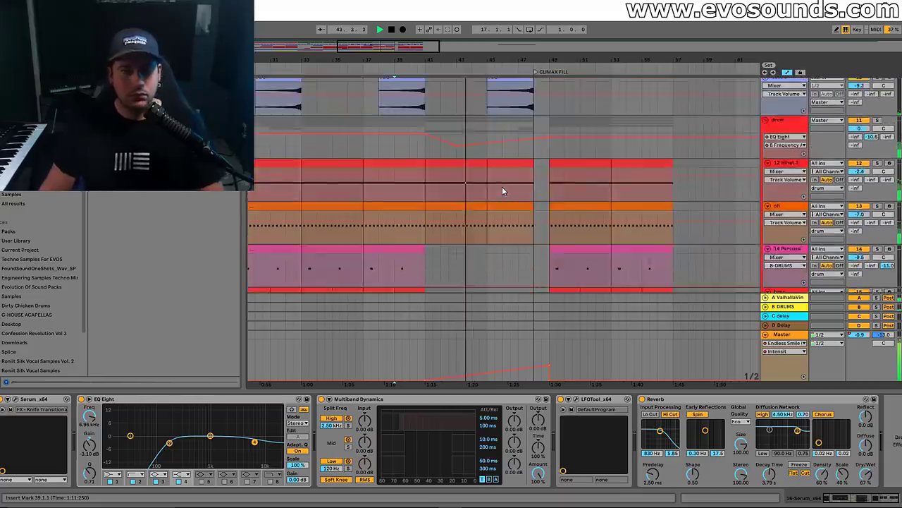
Review the lead, drum, pad, FX and white noise tracks while the arrangement plays into the climax at bar 49
scroll(504, 187, "up", 2)
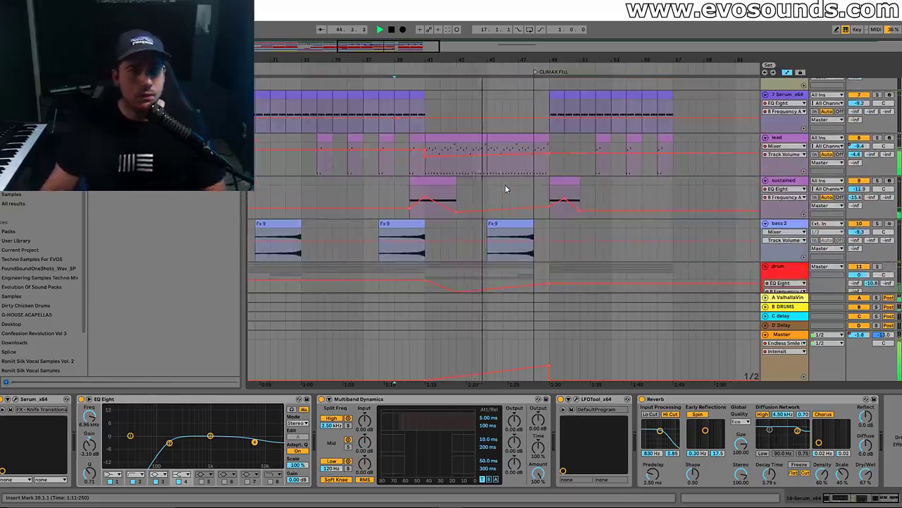
scroll(500, 201, "down", 3)
scroll(497, 213, "down", 5)
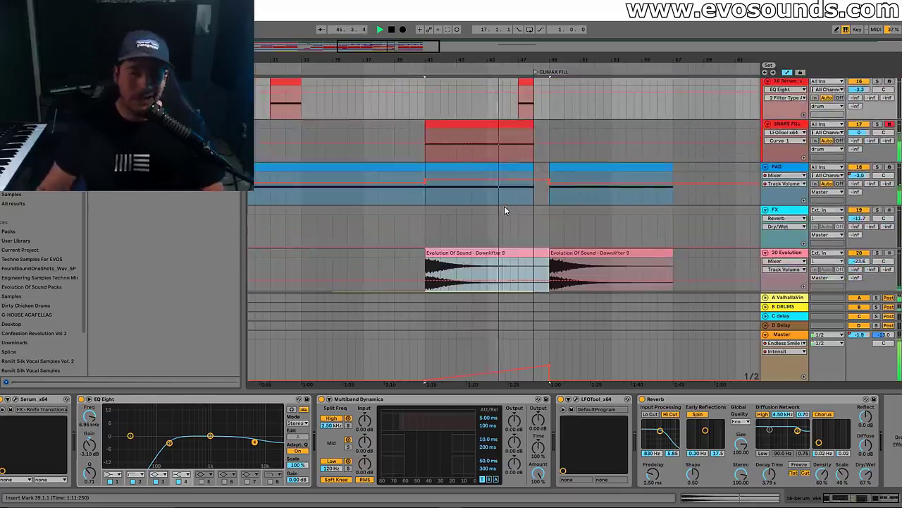
scroll(505, 209, "down", 2)
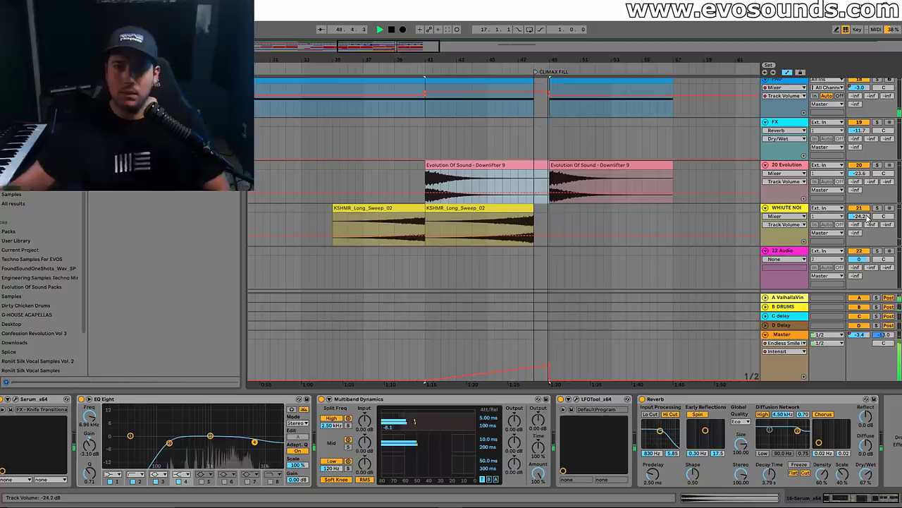
scroll(674, 255, "up", 7)
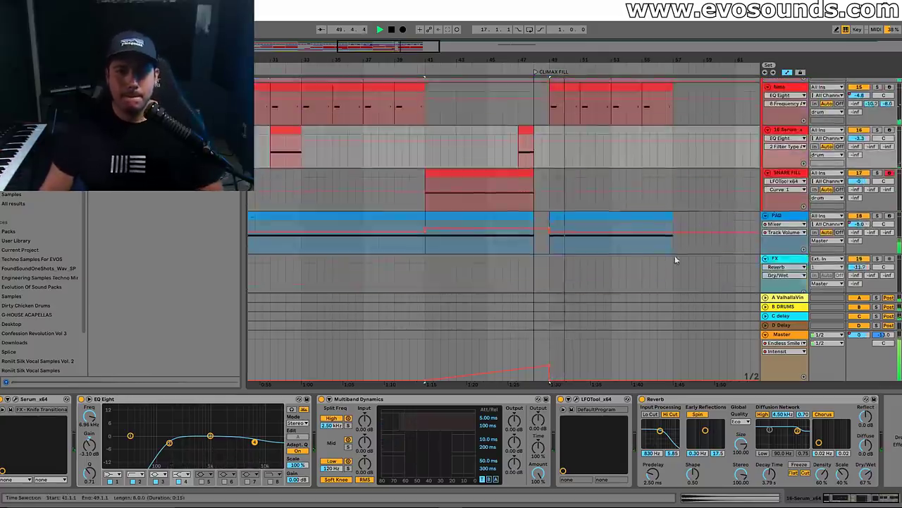
scroll(630, 225, "up", 5)
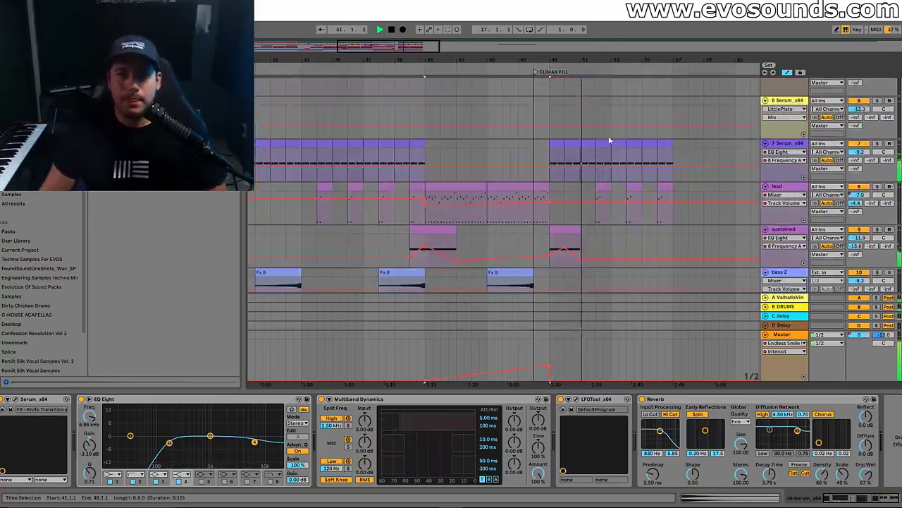
Move the lead clip from bar 52 to 50.3.1 and shorten it to end at bar 51
key("plus")
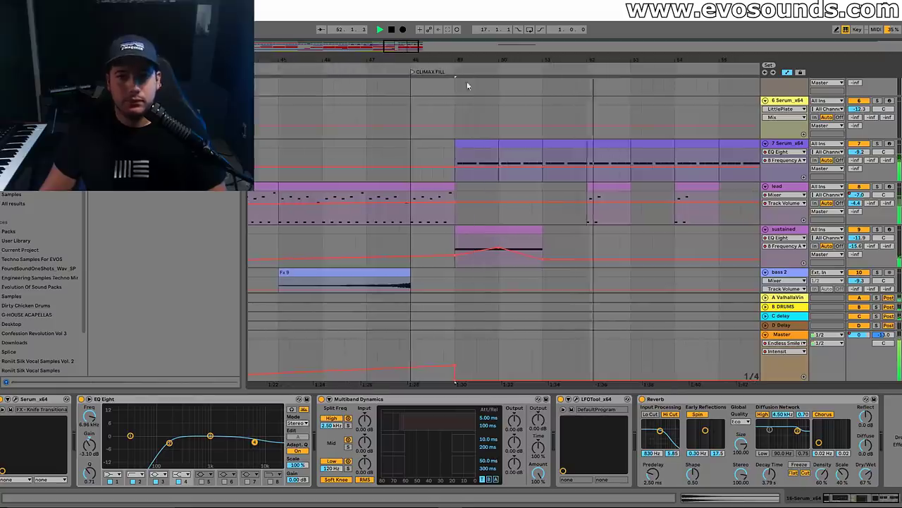
left_click(596, 184)
left_click(457, 193)
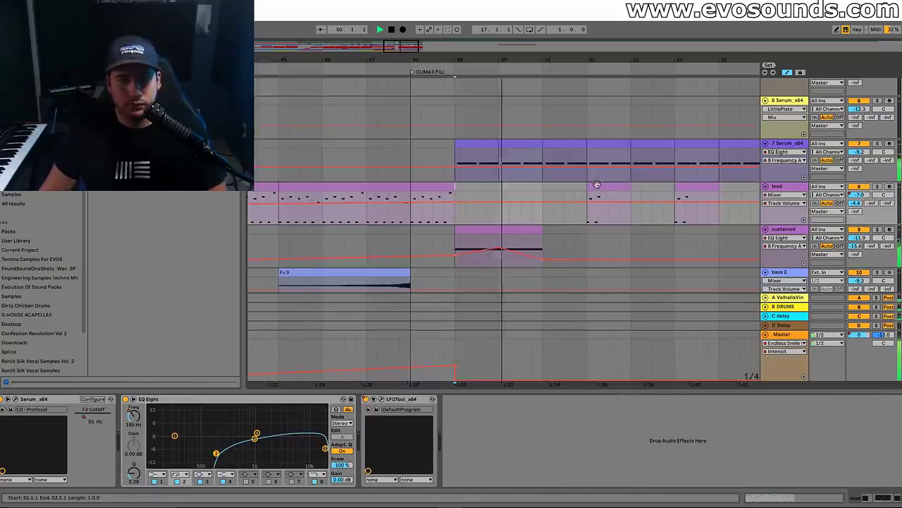
key("space")
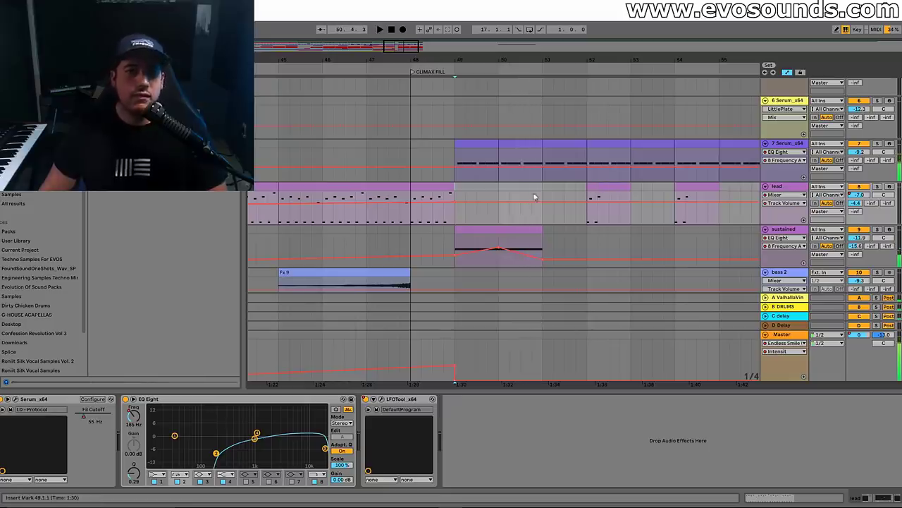
left_click_drag(528, 193, 522, 191)
left_click_drag(592, 195, 543, 204)
Audition the climax entry and repeat the half-bar lead clip every two bars up to 56.3.1, removing the leftover clips at bars 54 and 56
left_click(425, 163)
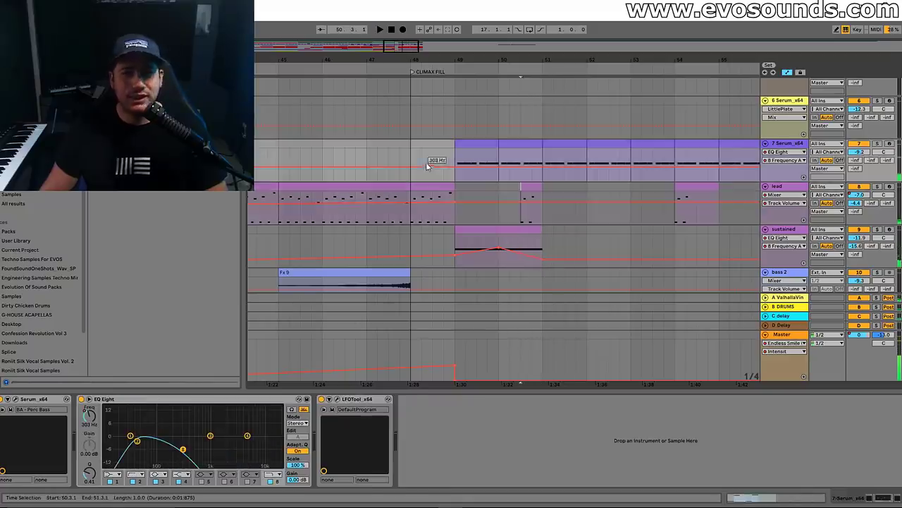
left_click_drag(467, 64, 468, 49)
key("space")
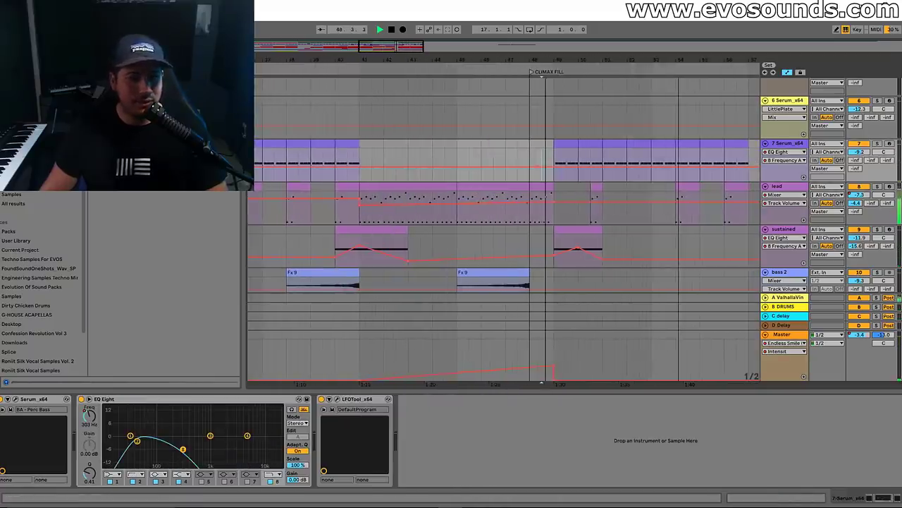
key("minus")
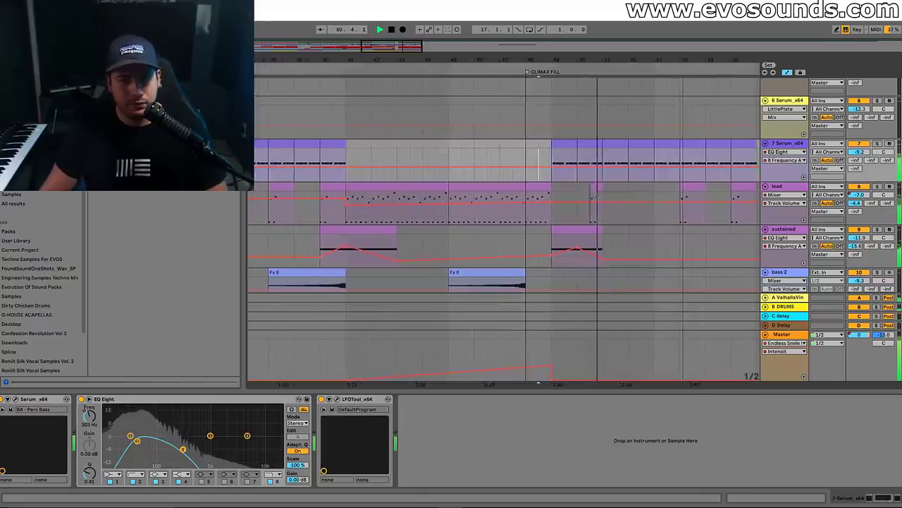
left_click_drag(622, 195, 592, 191)
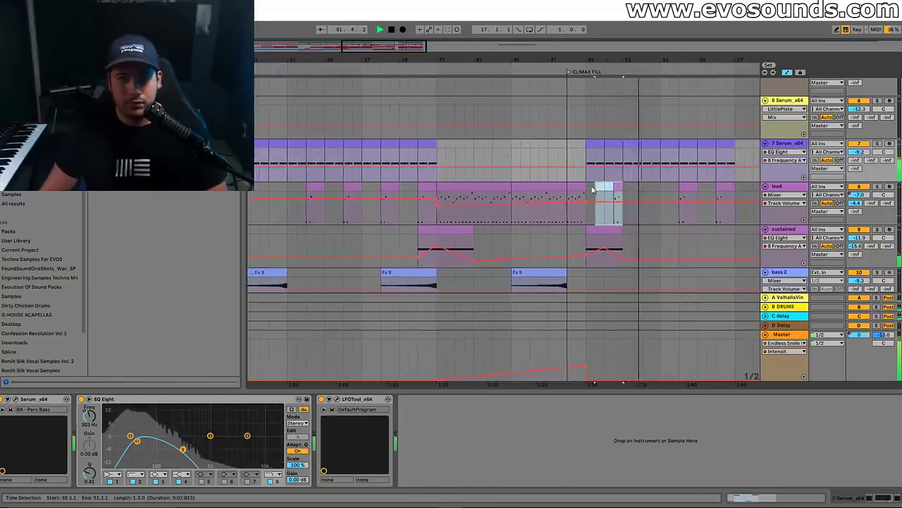
key("ctrl+d")
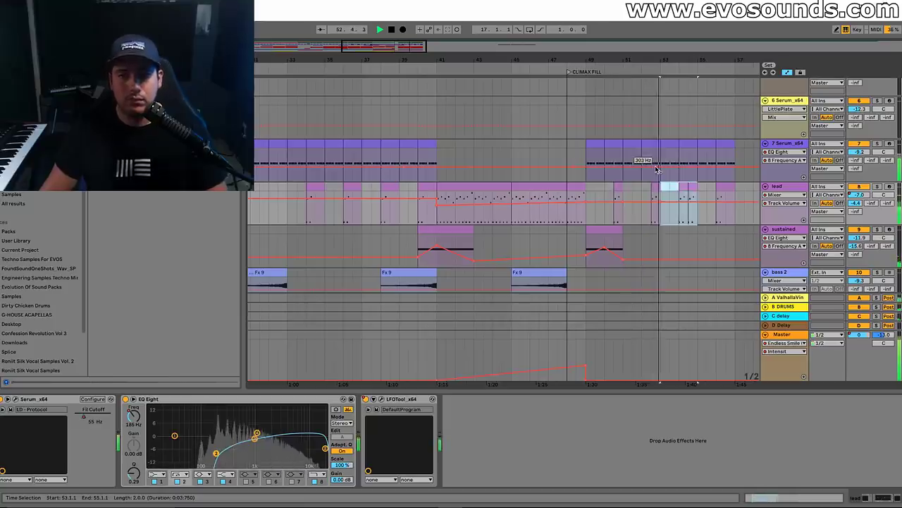
left_click(683, 188)
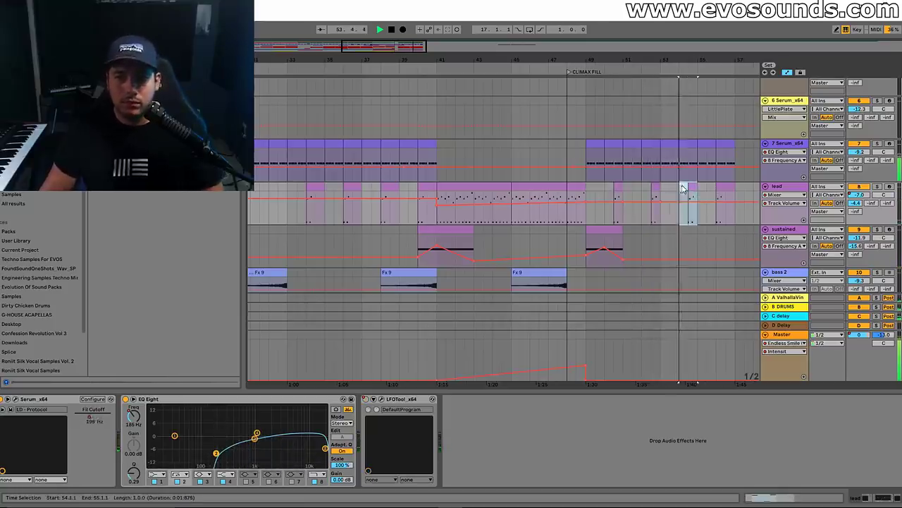
key("ctrl+d")
left_click_drag(716, 188, 726, 188)
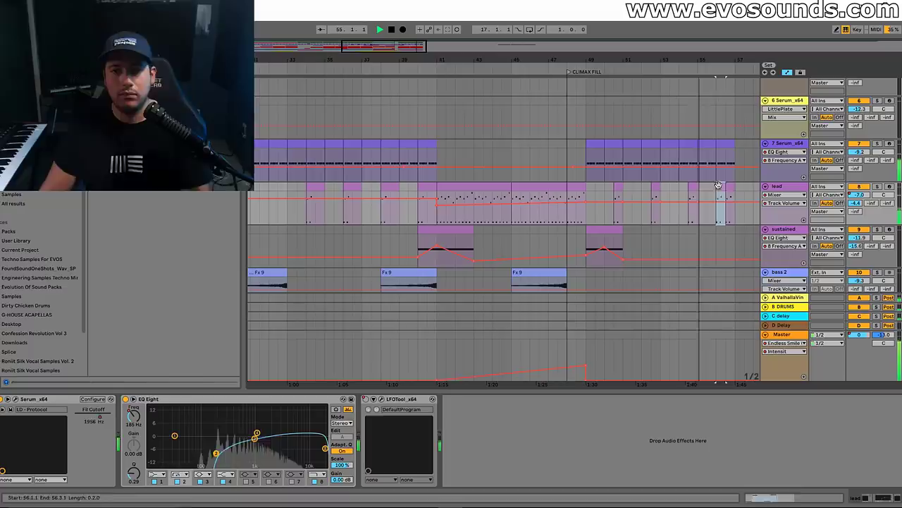
Play from bar 32 and make the lead hits at bars 34, 36, 38 and 40 half-bar long, starting on beat 3
left_click(286, 194)
scroll(338, 194, "left", 5)
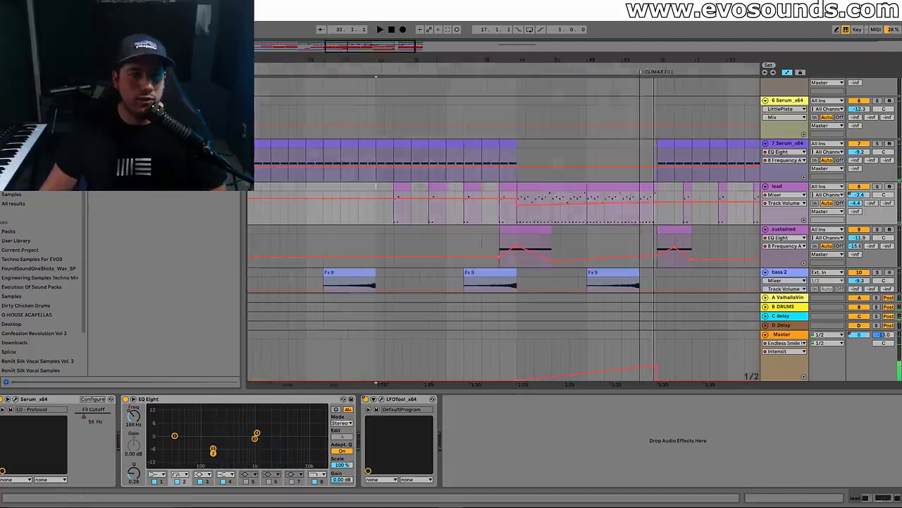
scroll(423, 172, "down", 1)
scroll(451, 155, "up", 1)
key("minus")
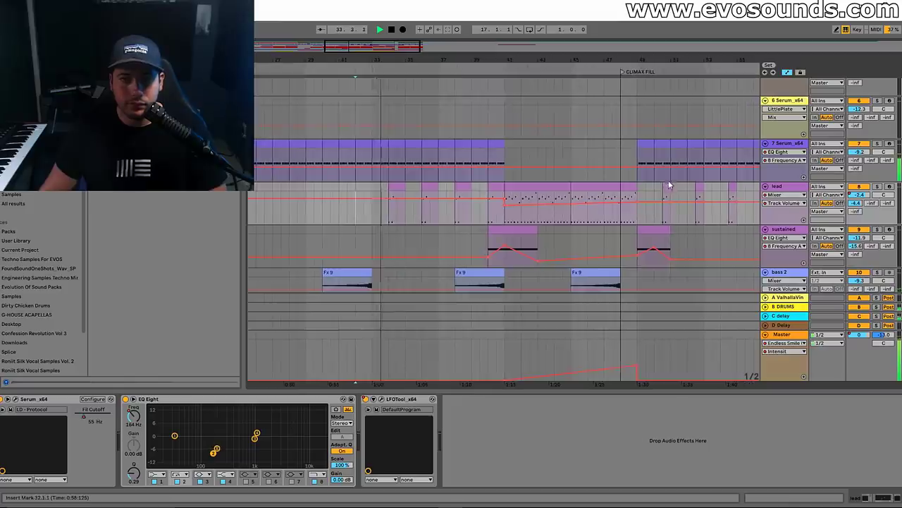
left_click(406, 187)
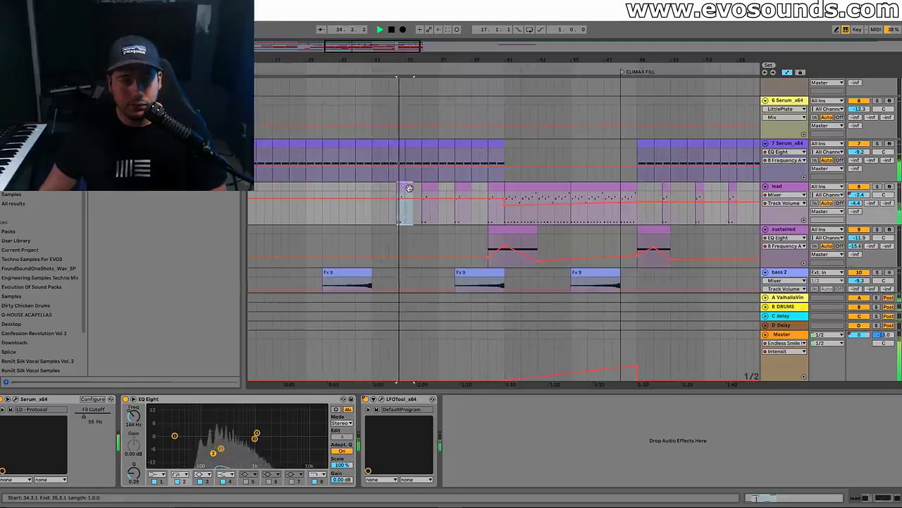
left_click(434, 195)
left_click_drag(464, 191, 471, 190)
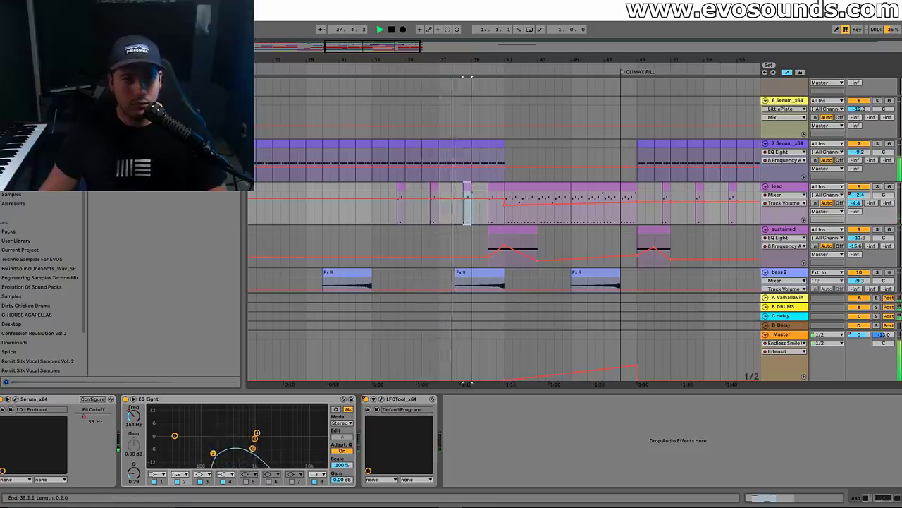
left_click_drag(498, 190, 505, 190)
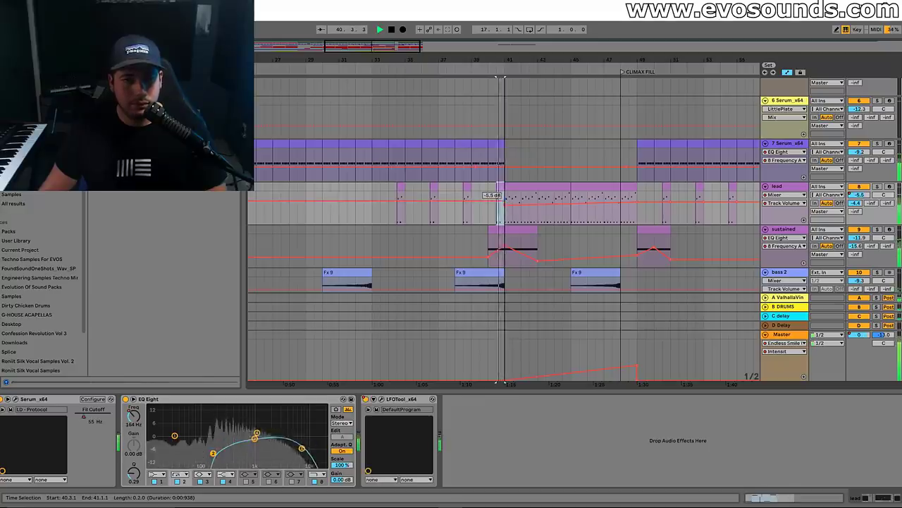
Show the LFOTool Device On automation on the lead track and play it from 40.3.1
key("Left")
key("Left")
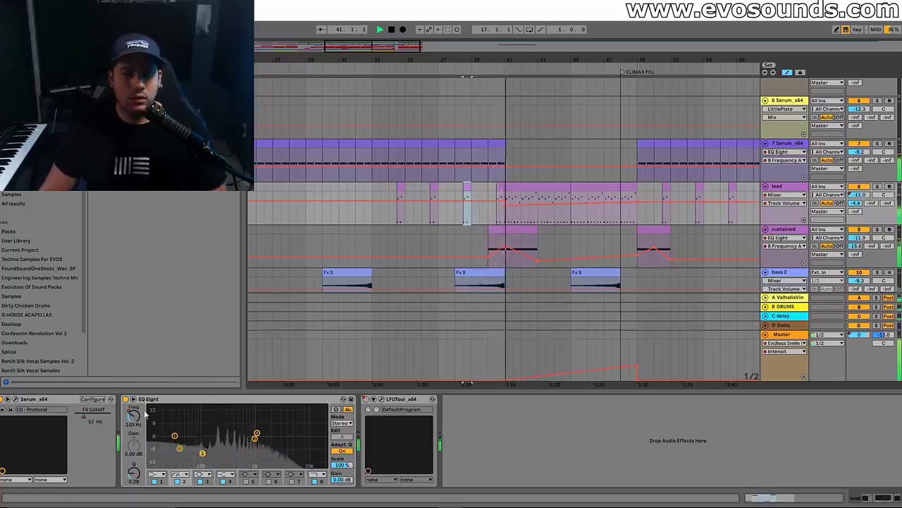
left_click(366, 399)
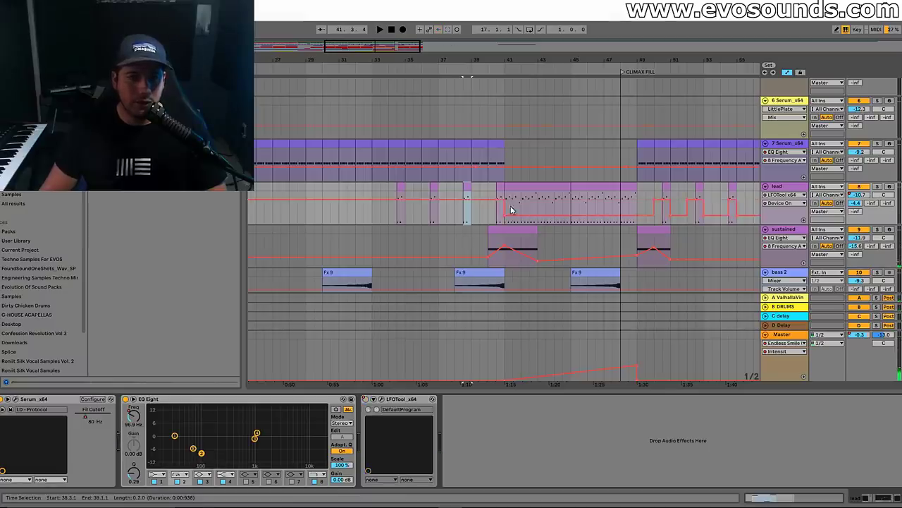
left_click(503, 205)
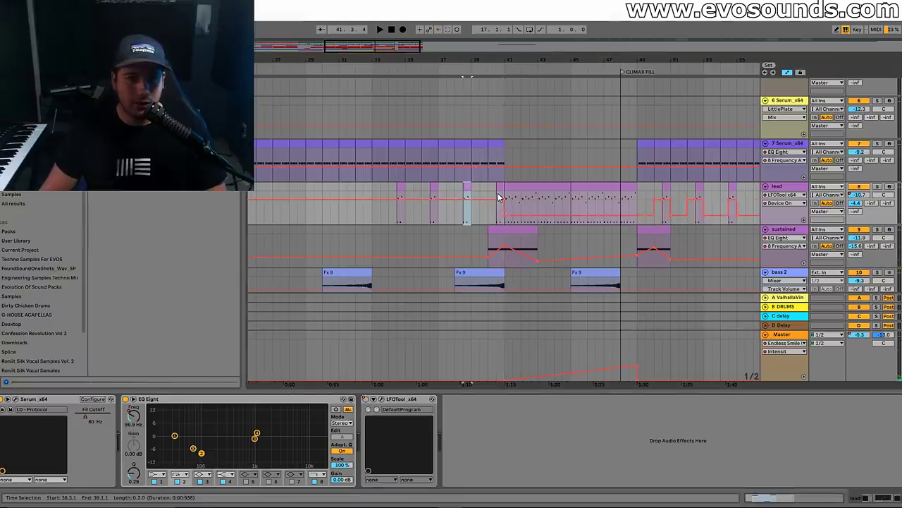
left_click(497, 198)
key("space")
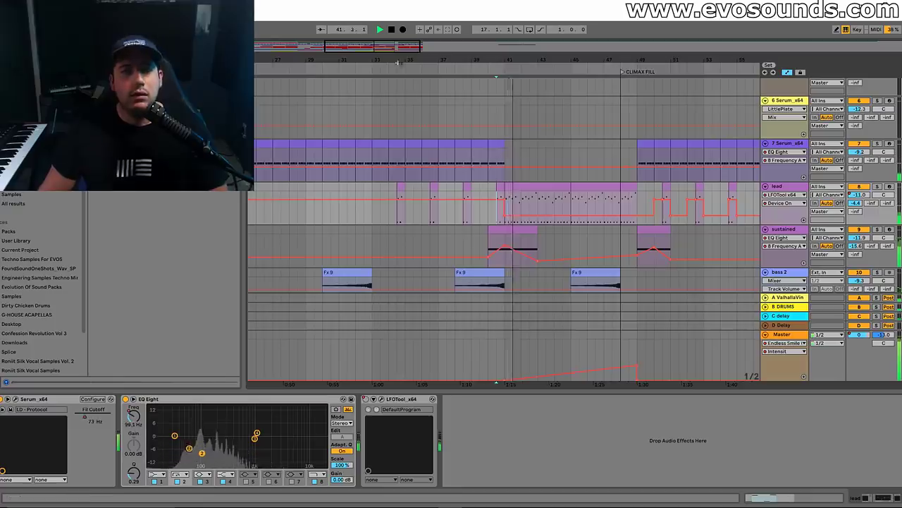
Shape the KICK track's EQ Eight 8 Frequency automation to fall from bar 41 to about 25 Hz at bar 48 and rise back by bar 49
scroll(455, 169, "up", 5)
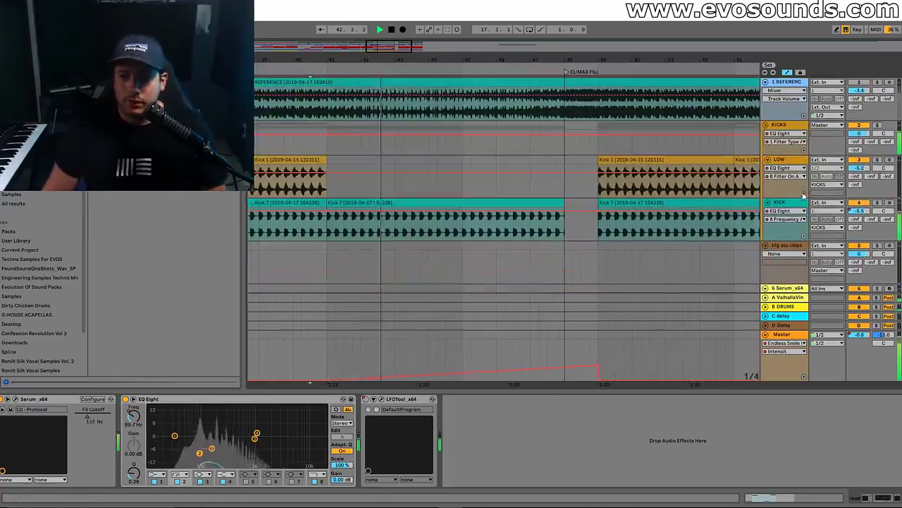
left_click(804, 205)
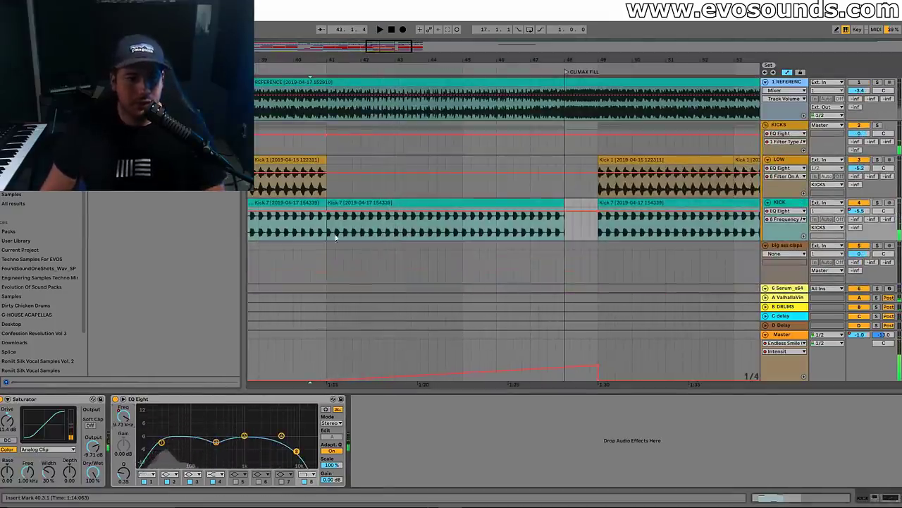
key("space")
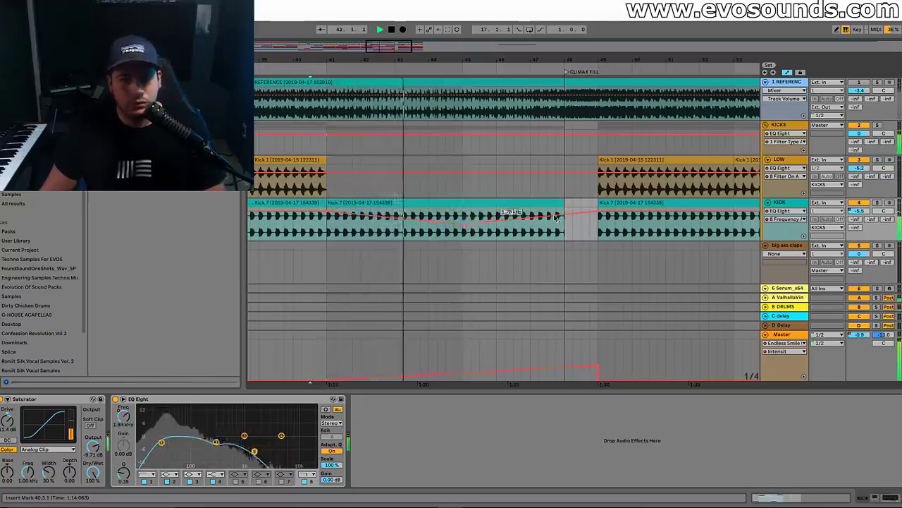
left_click_drag(563, 215, 562, 233)
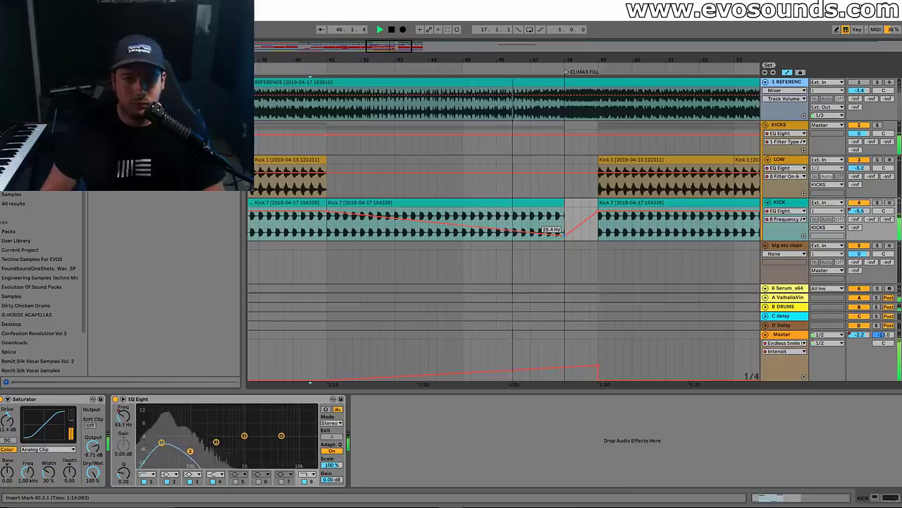
left_click_drag(562, 232, 564, 237)
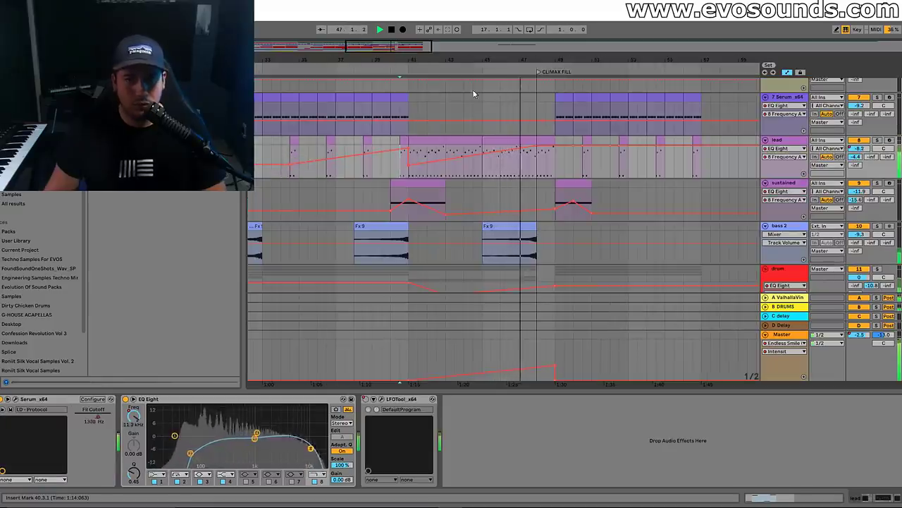
Open the lead clip spanning bars 45 to 49 in an enlarged note editor and examine its note pattern
left_click_drag(415, 47, 423, 77)
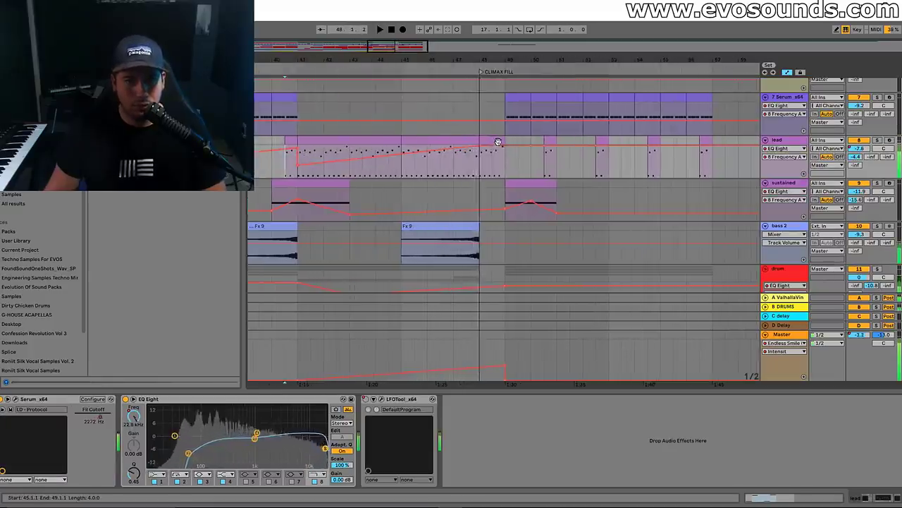
left_click(498, 142)
left_click(490, 139)
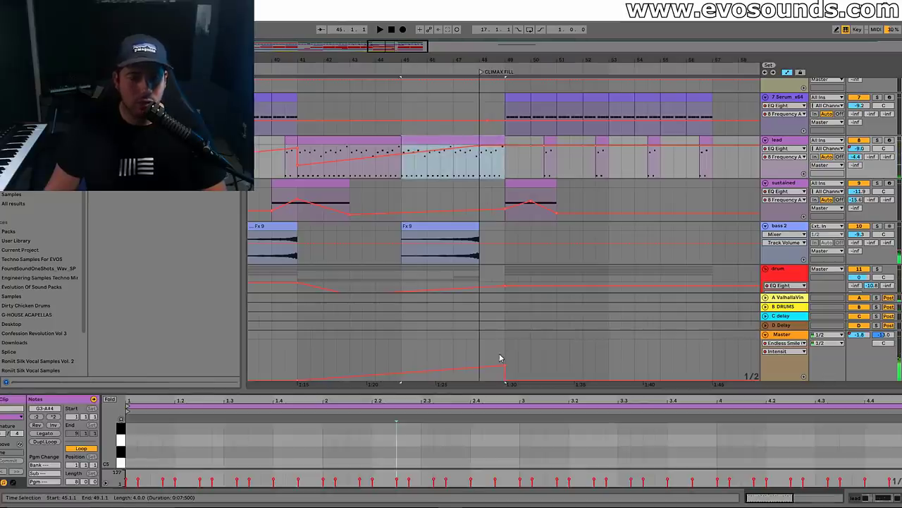
left_click_drag(504, 398, 494, 204)
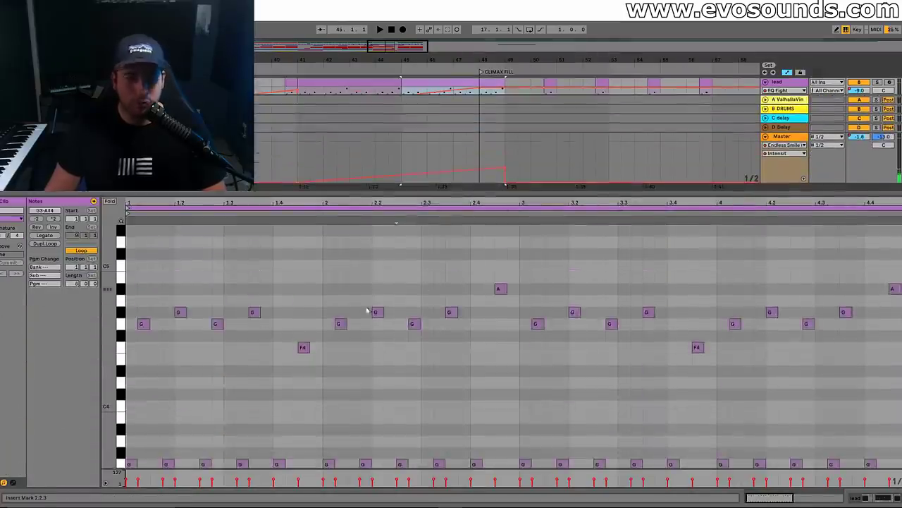
scroll(216, 351, "down", 2)
scroll(167, 367, "up", 1)
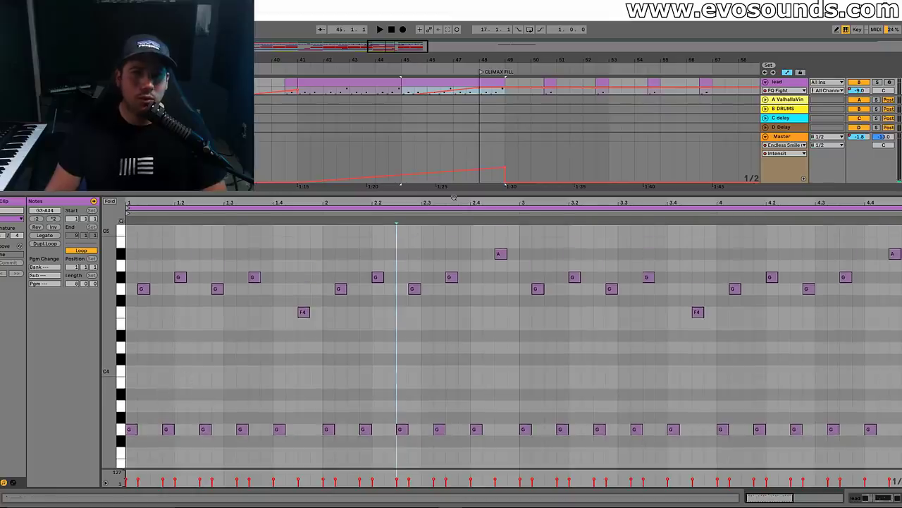
Isolate bar 48 of the lead clip and open its notes in an enlarged note editor
left_click(481, 81)
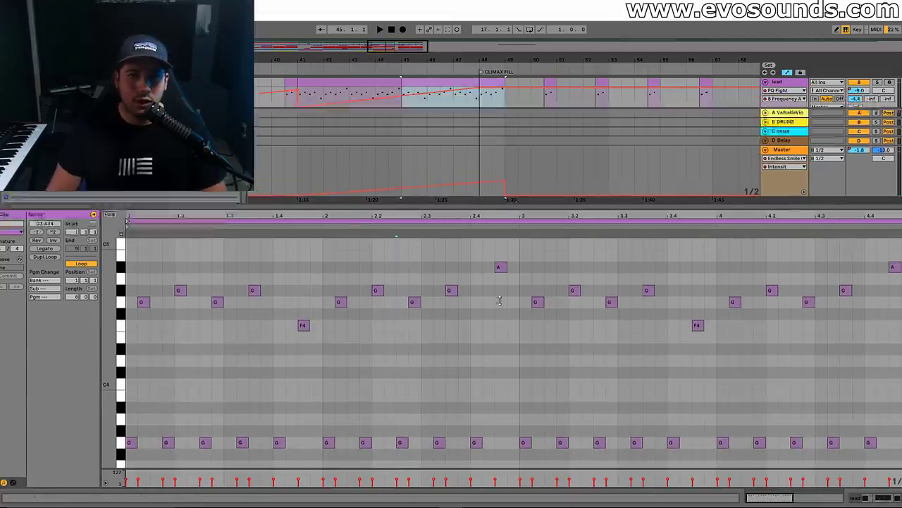
key("ctrl+alt+l")
key("ctrl+alt+b")
left_click_drag(482, 137, 499, 141)
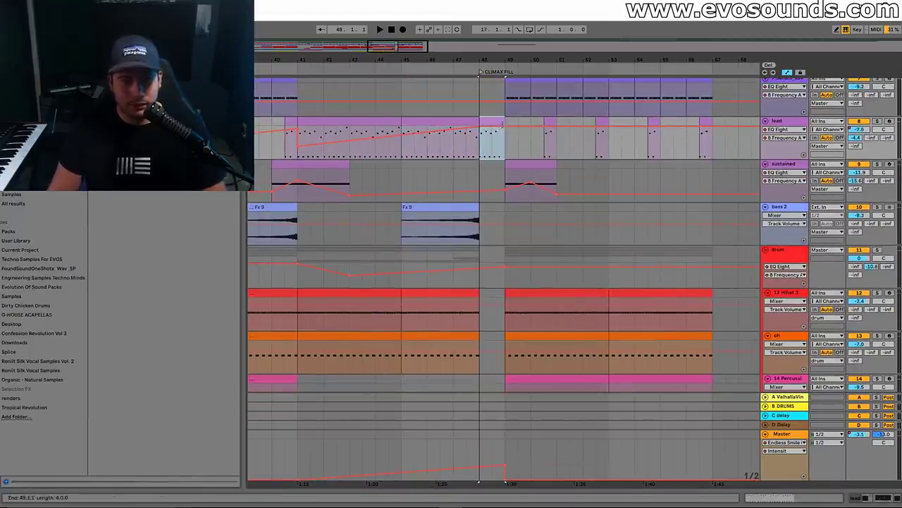
key("ctrl+alt+l")
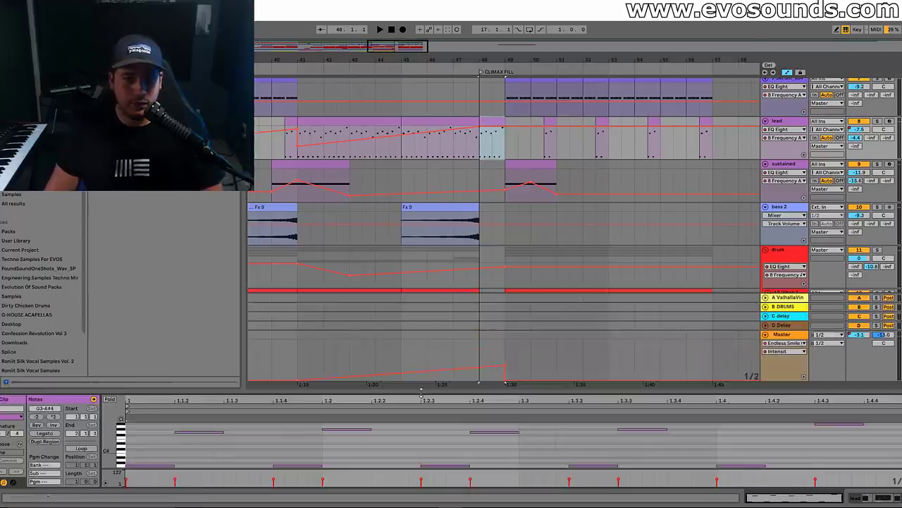
left_click_drag(421, 390, 395, 219)
left_click_drag(130, 322, 179, 405)
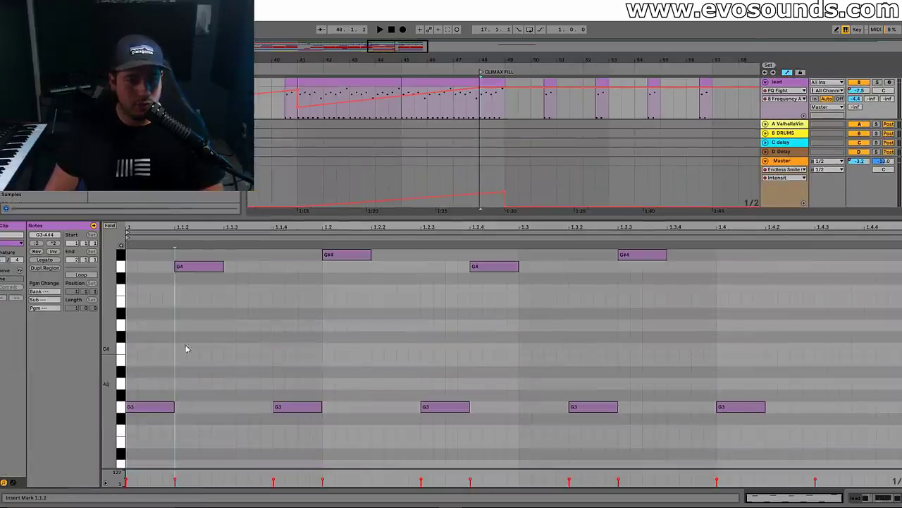
Try a falling EQ Eight 8 Frequency automation curve on the lead from bar 48 to about bar 50 and audition it
key("shift+Tab")
key("space")
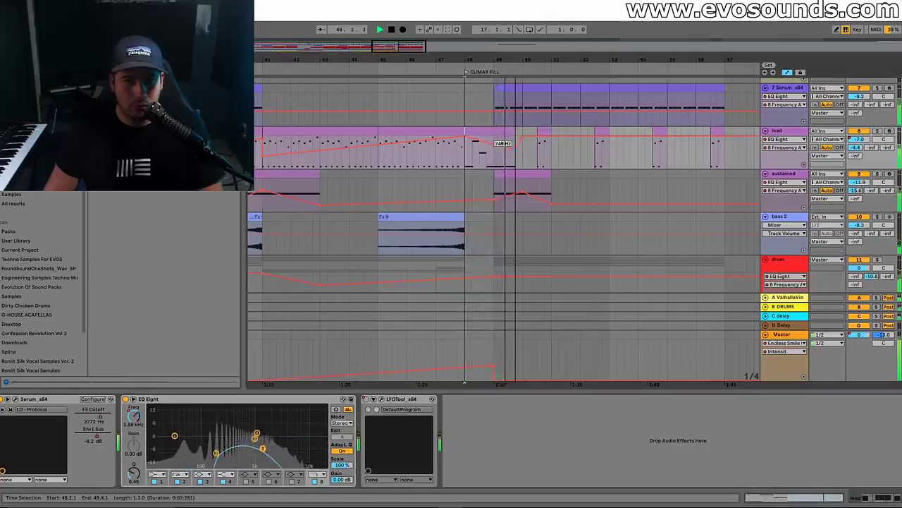
key("space")
left_click_drag(465, 145, 516, 146)
left_click(464, 168)
key("space")
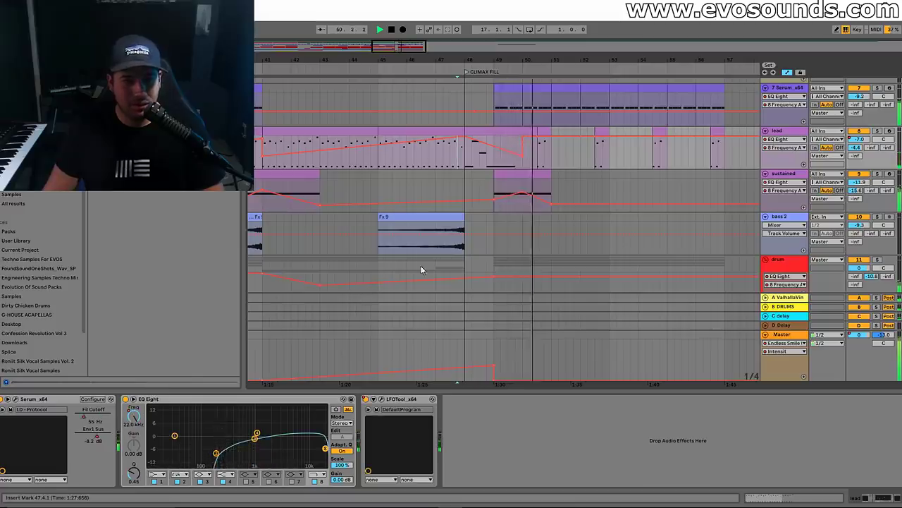
key("space")
key("space")
key("space")
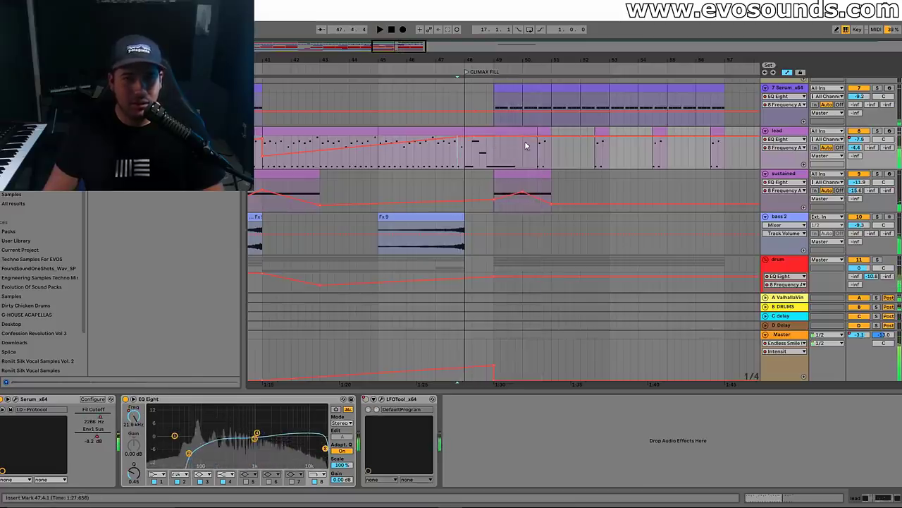
End the lead fill clip at bar 49 and raise the sustained track's EQ Eight 8 Frequency automation to a peak at bar 49
left_click(498, 141, "shift")
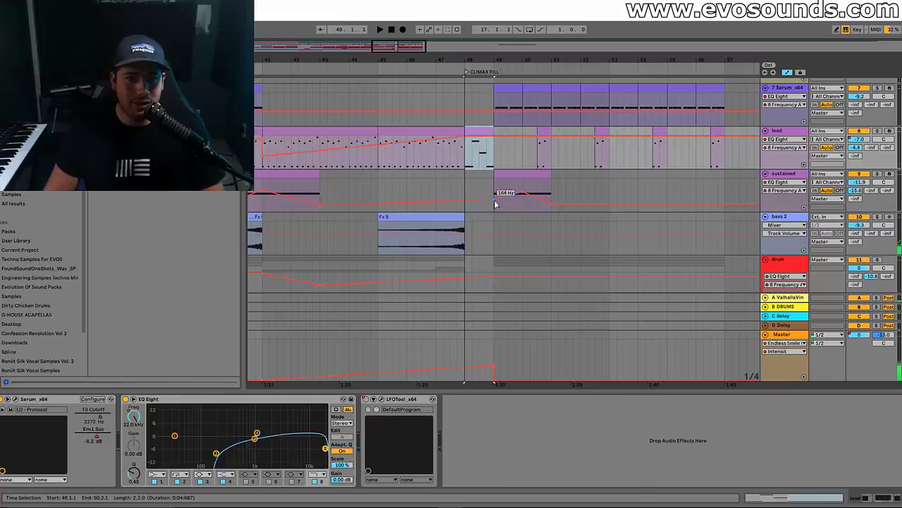
left_click_drag(495, 205, 509, 185)
key("space")
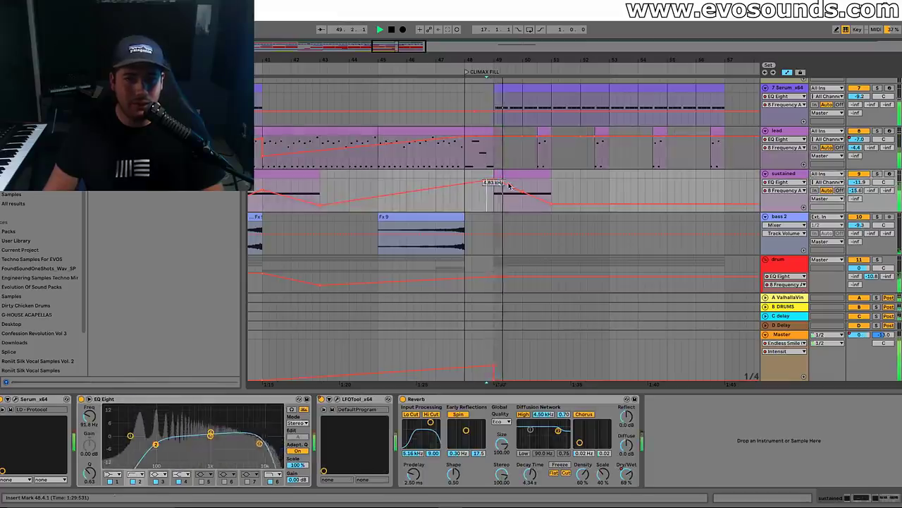
left_click_drag(509, 185, 509, 192)
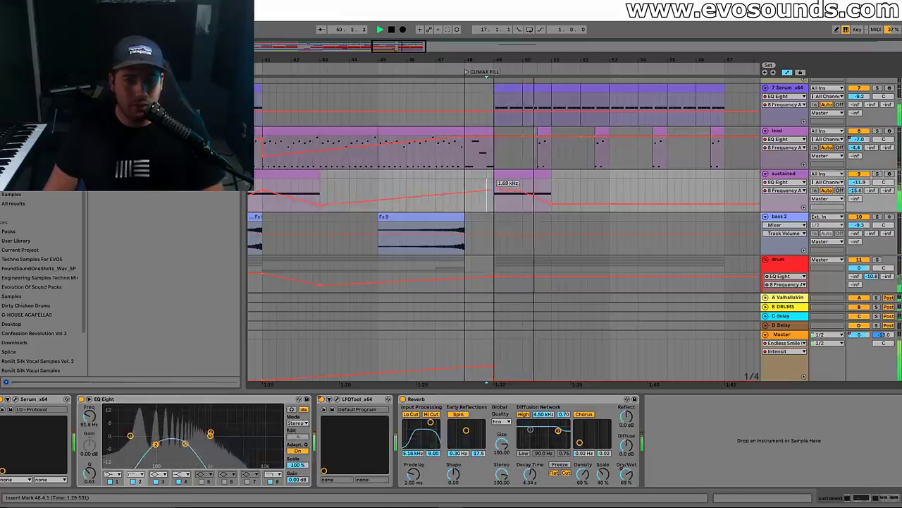
Play the arrangement from bar 40 to audition the breakdown leading into the climax fill
scroll(337, 161, "up", 1)
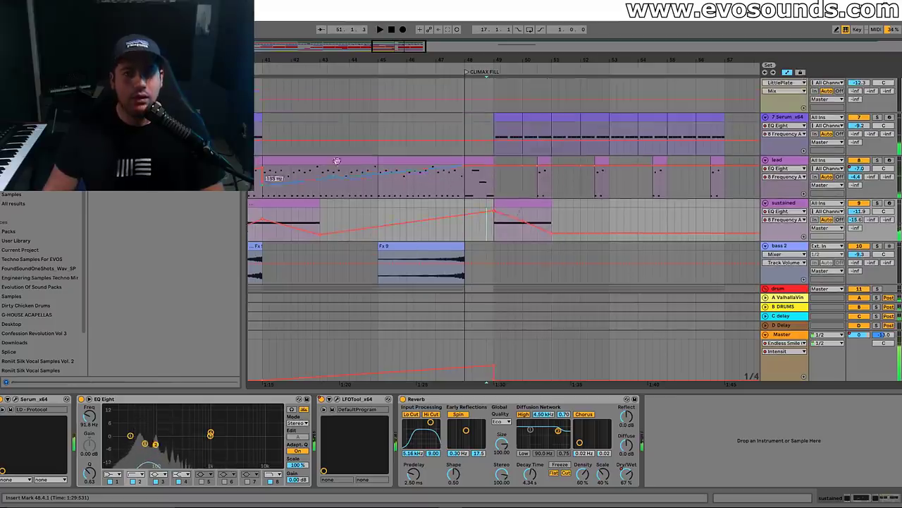
left_click(342, 120)
left_click(258, 111)
key("minus")
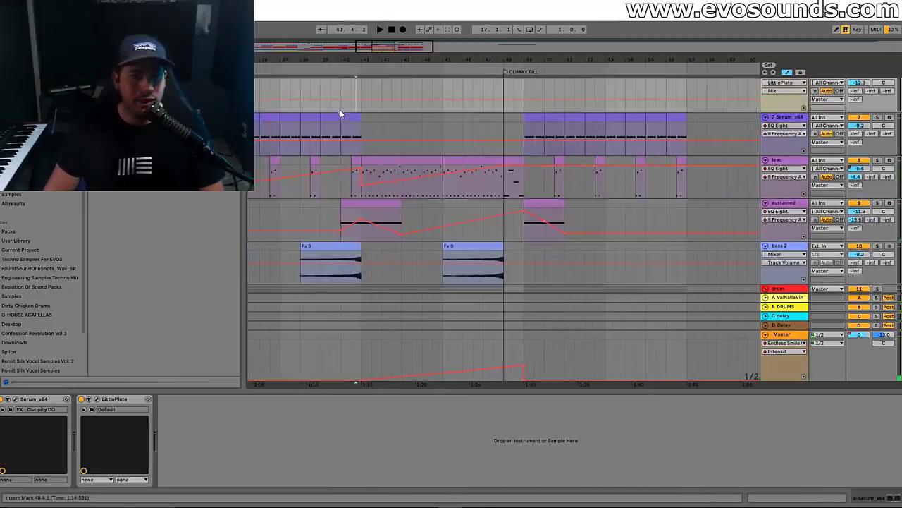
key("space")
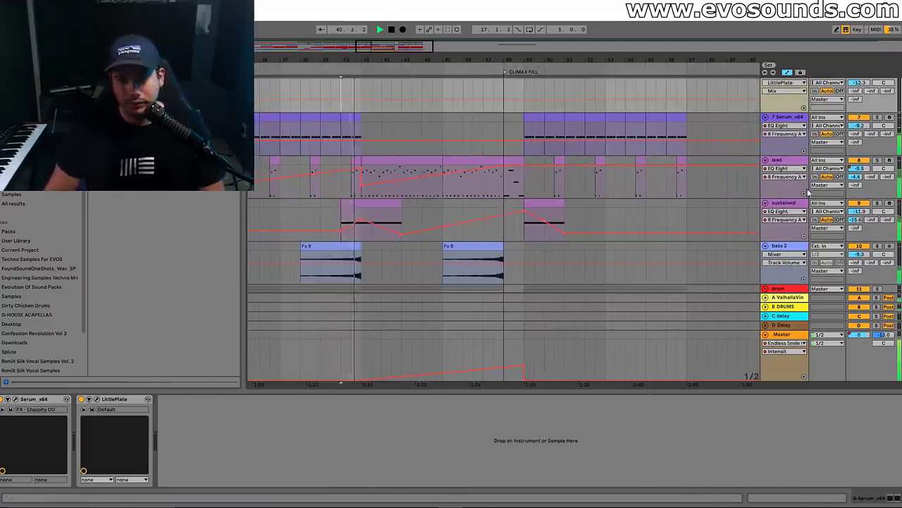
left_click(525, 217)
Set the Snare 8 sampler's volume on the SNARE FILL track to 1.71 dB
scroll(525, 219, "down", 5)
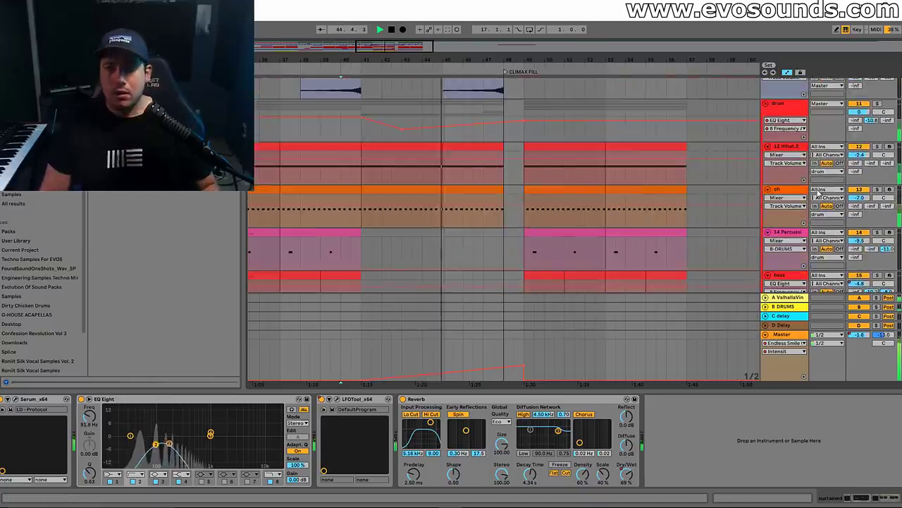
scroll(721, 239, "down", 4)
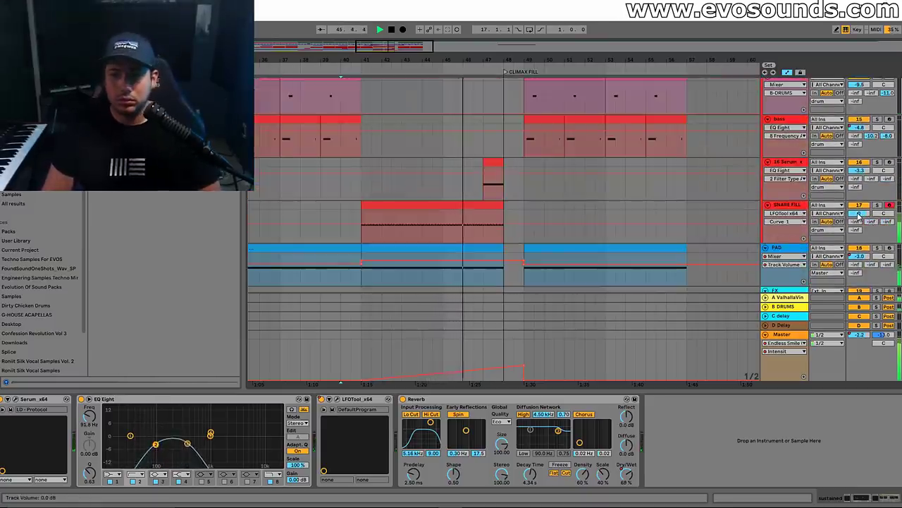
left_click(858, 214)
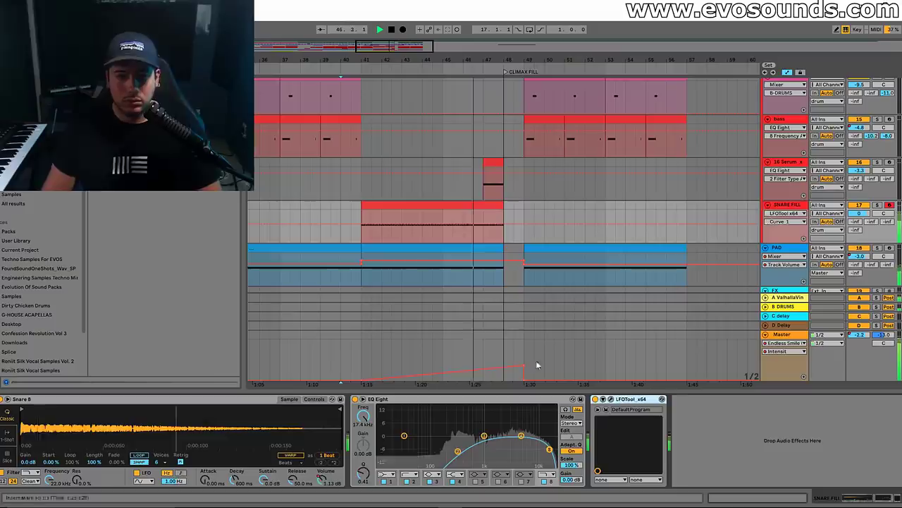
right_click(320, 482)
left_click(326, 483)
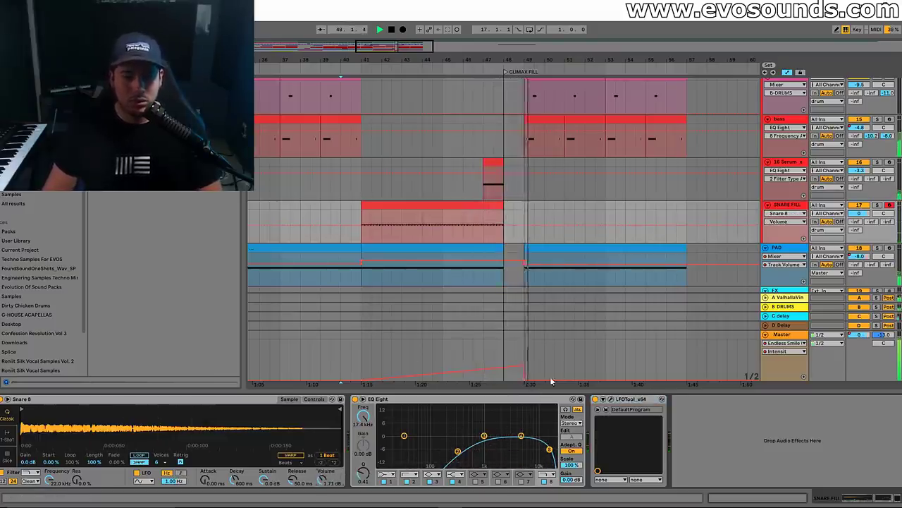
Play the lead's climax fill from 47.3.1
scroll(552, 232, "up", 10)
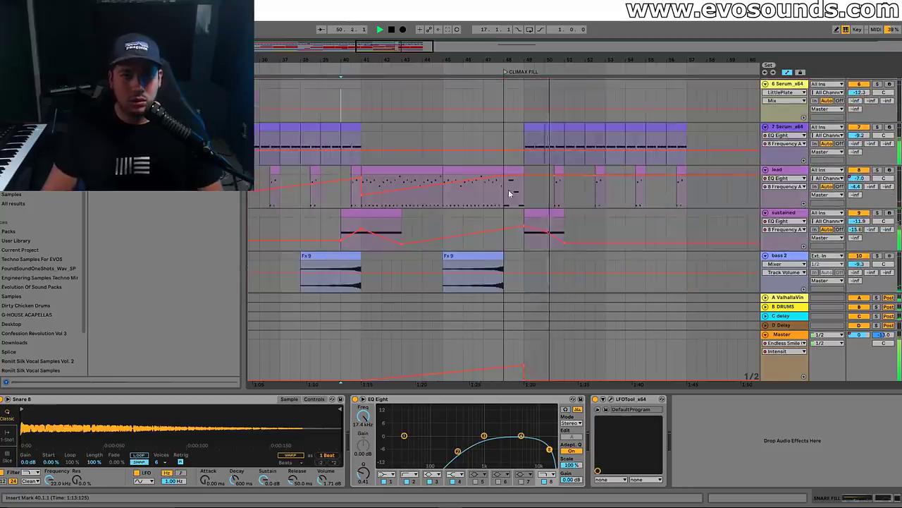
left_click(491, 196)
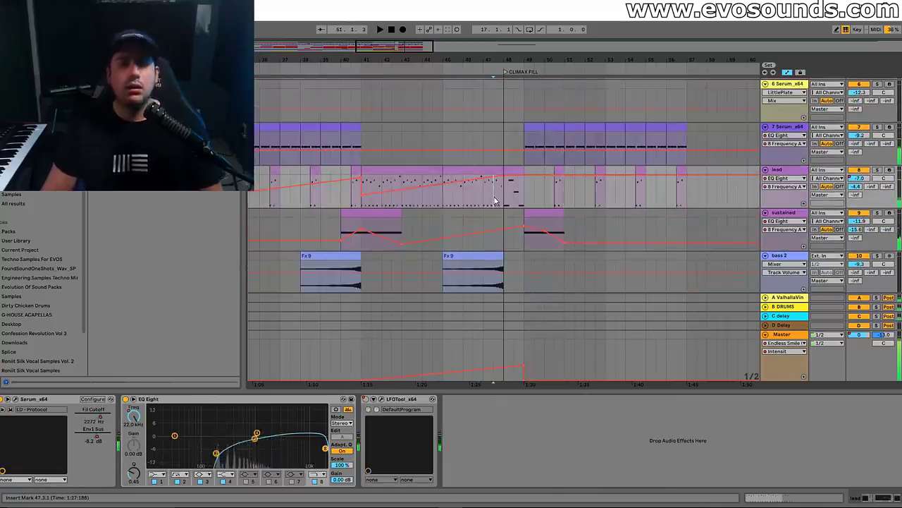
key("space")
key("space")
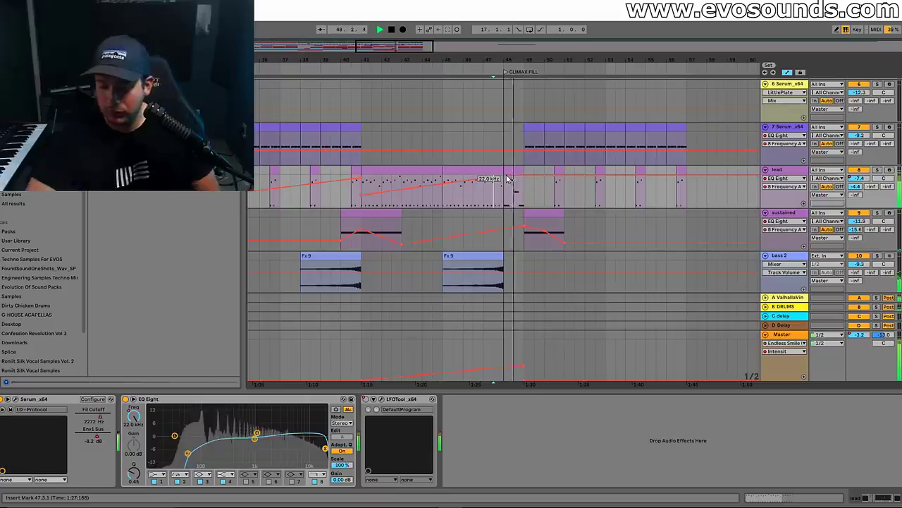
In the bar 48 lead fill clip, raise the last note to G#3 and lengthen the second and third notes to overlap the following ones
double_click(512, 182)
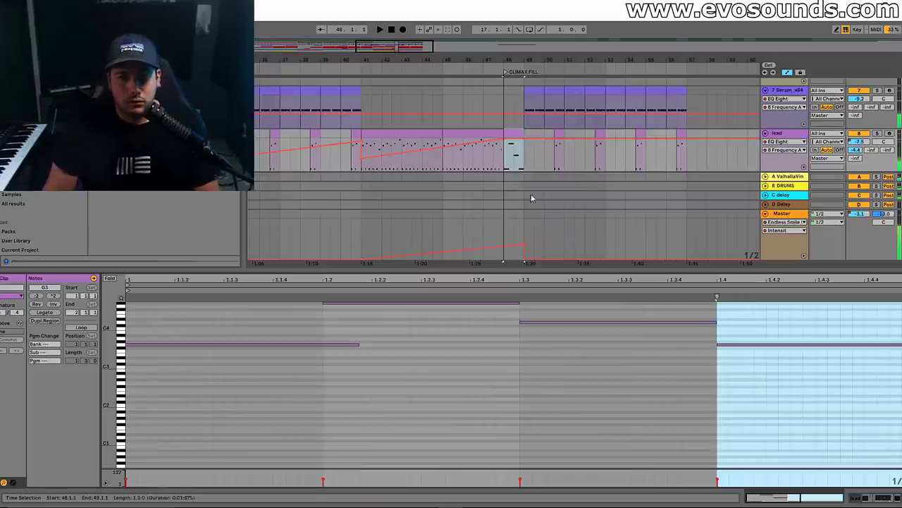
left_click(741, 345)
key("space")
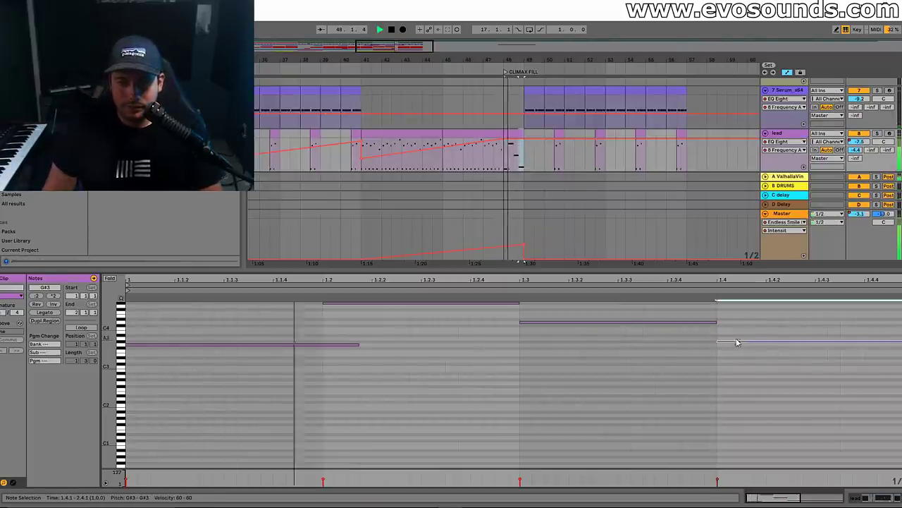
left_click_drag(717, 323, 741, 322)
left_click(524, 303)
left_click_drag(524, 303, 568, 308)
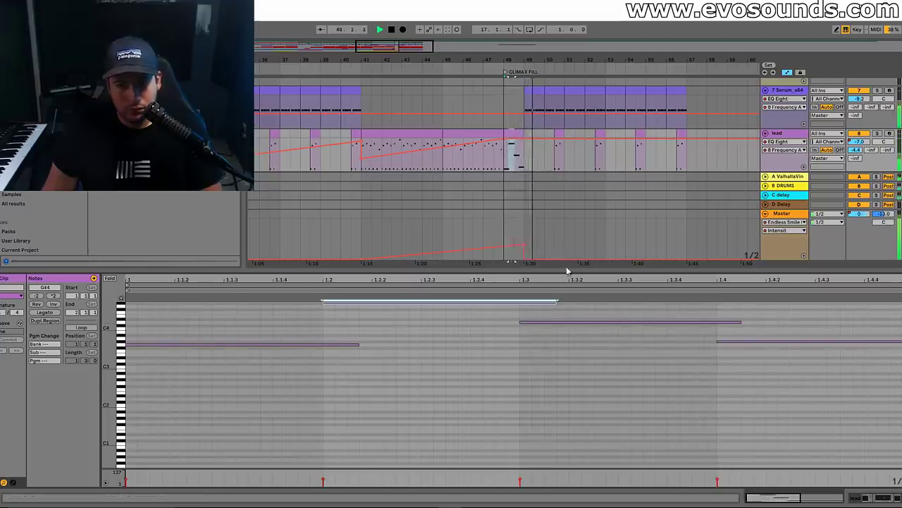
key("ctrl+alt+l")
Play the original lead pattern from bar 48 to compare it with the long-note fill
scroll(544, 224, "down", 2)
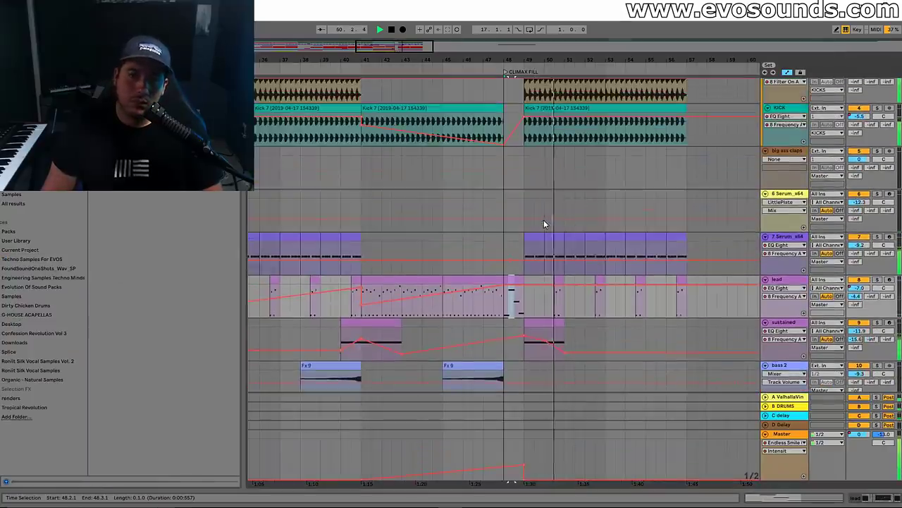
scroll(594, 245, "up", 3)
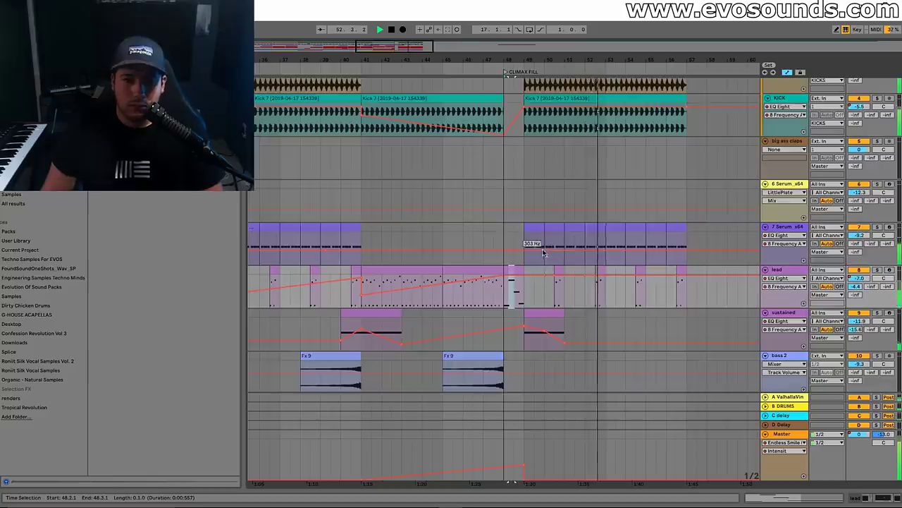
scroll(540, 248, "down", 3)
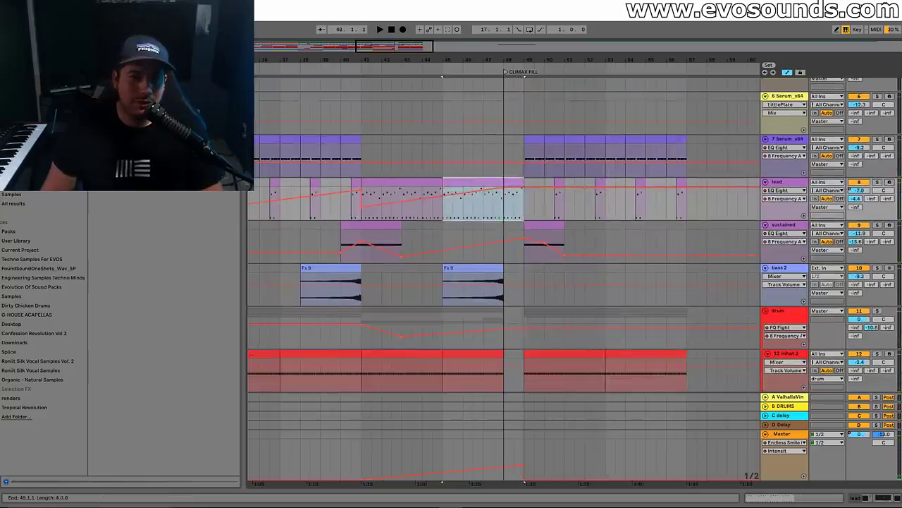
left_click(504, 219)
key("space")
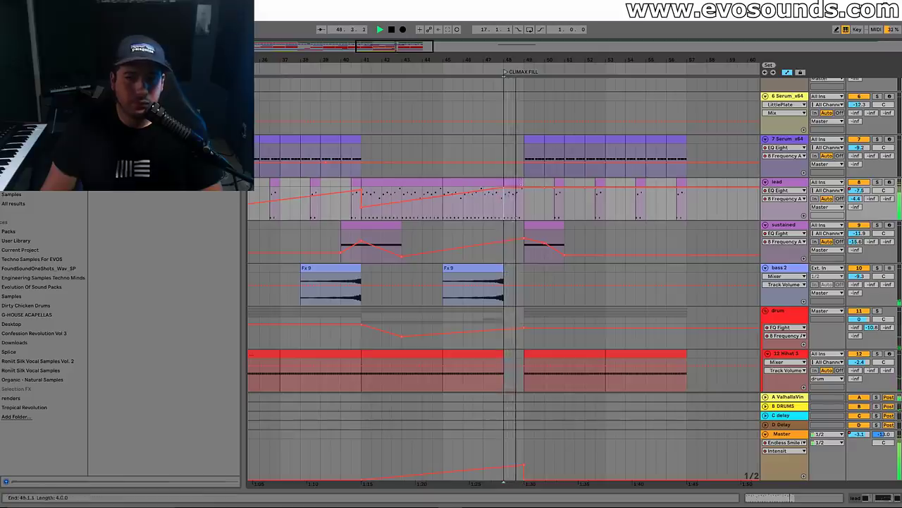
Try to trim the start of the SNARE FILL clip to about bar 44
double_click(782, 183)
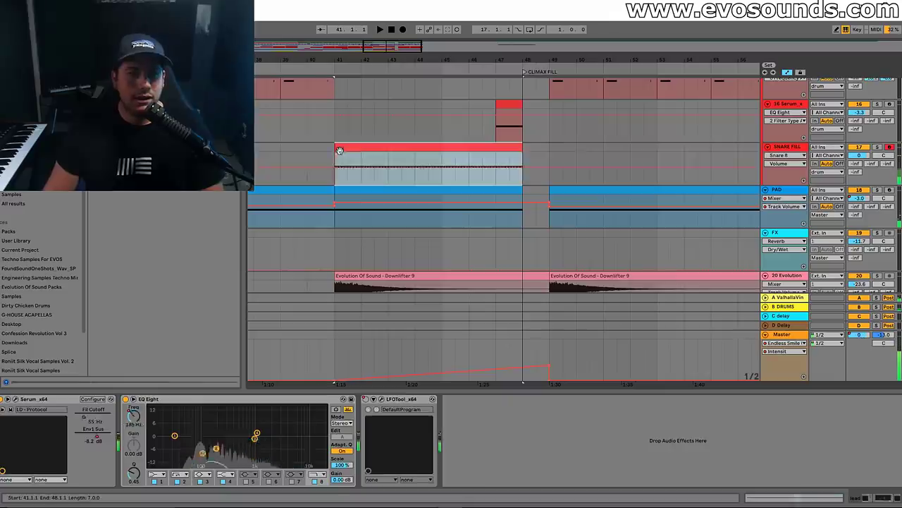
left_click_drag(335, 149, 416, 150)
key("ctrl+z")
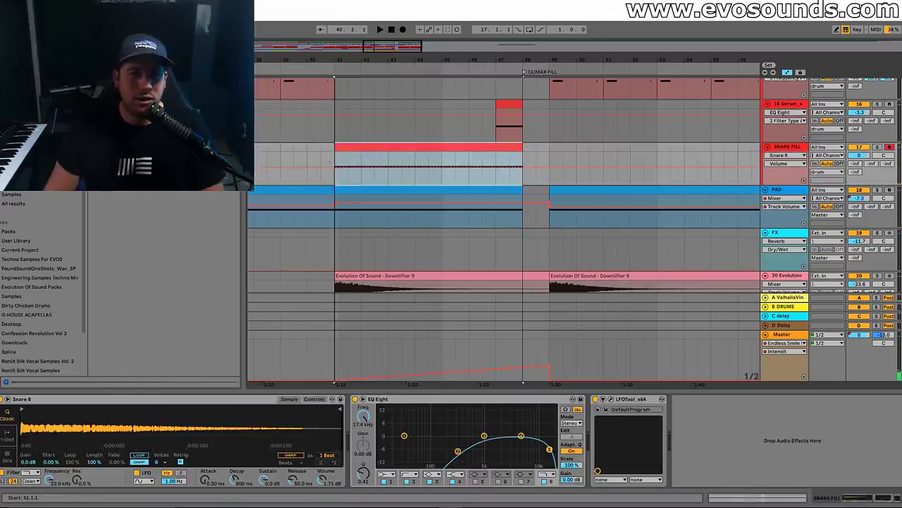
Reshape the SNARE FILL LFOTool curve to start mid-cycle at about half level and arc to full, and set the track volume to -4.7 dB
left_click(611, 399)
left_click_drag(468, 379, 443, 381)
key("space")
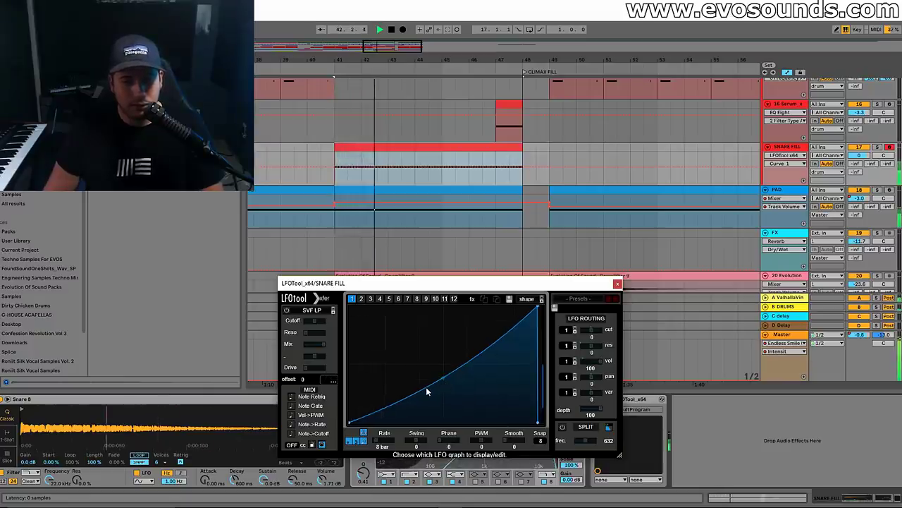
mouse_move(442, 378)
left_mouse_down()
mouse_move(443, 424)
mouse_move(442, 364)
left_mouse_up()
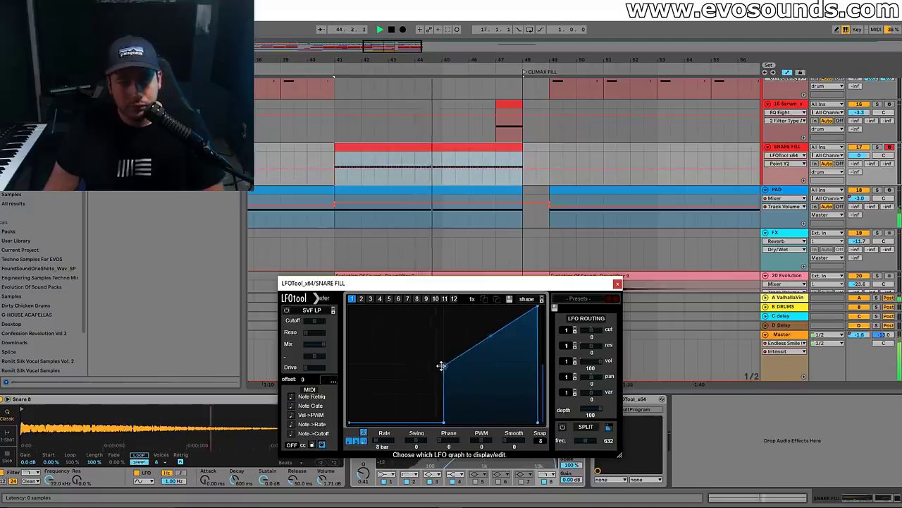
left_click_drag(444, 365, 443, 362)
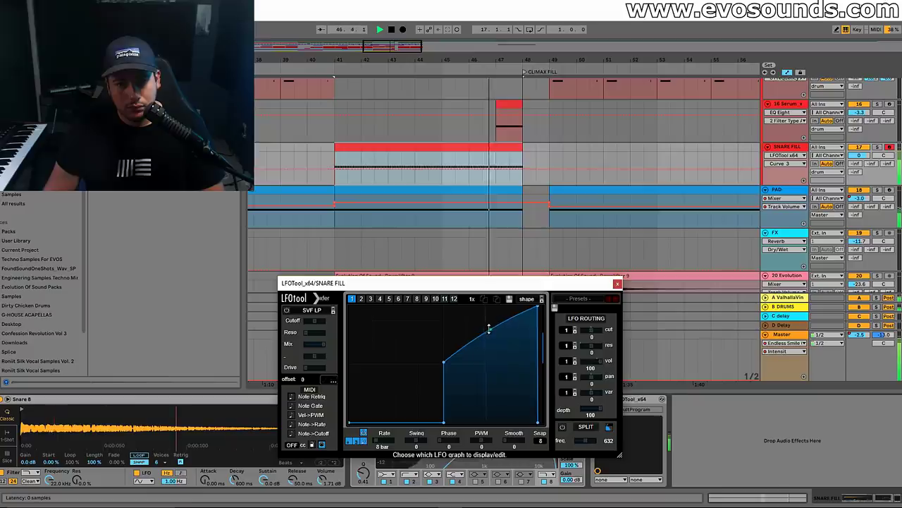
left_click_drag(858, 155, 859, 164)
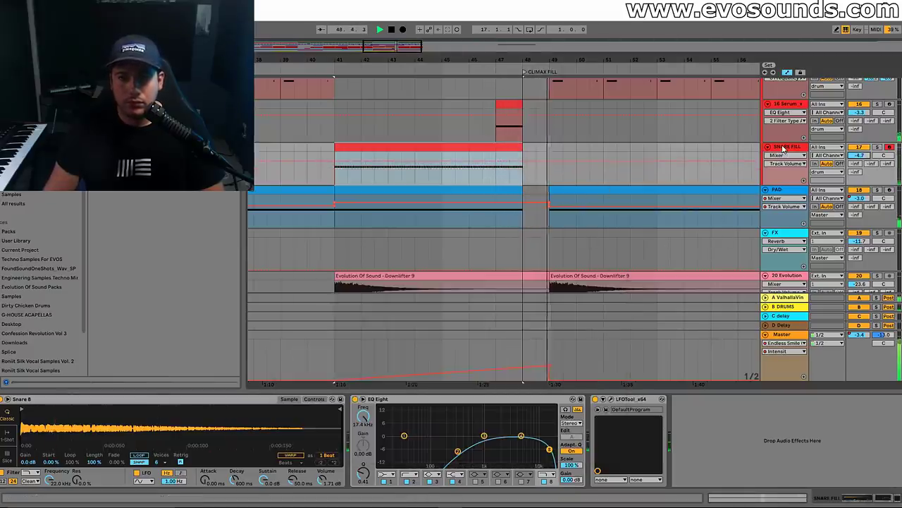
Play the lead into the climax fill from about bar 47
scroll(705, 172, "up", 4)
left_click(501, 171)
key("space")
scroll(521, 170, "up", 5)
Open the bar 48 lead fill clip in an enlarged note editor and lower its third note to C4
left_click(536, 151)
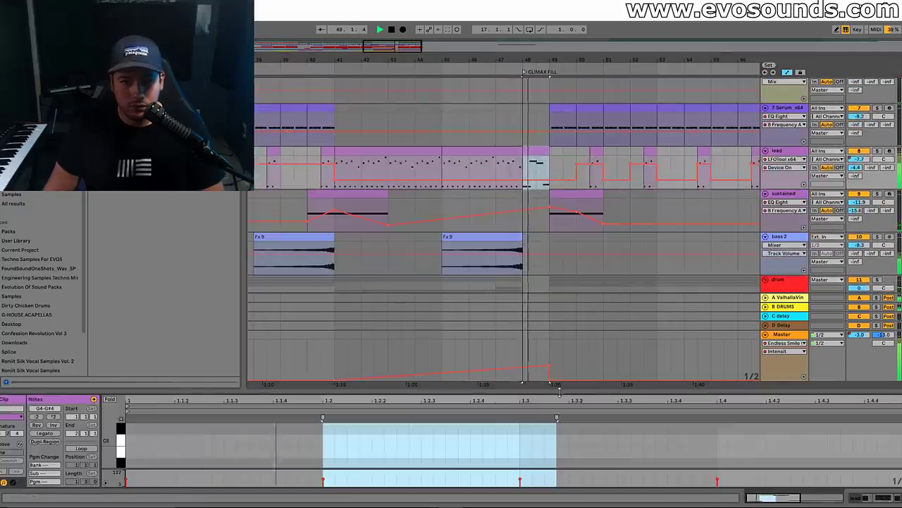
left_click_drag(550, 391, 564, 145)
left_click_drag(594, 254, 600, 337)
key("ctrl+d")
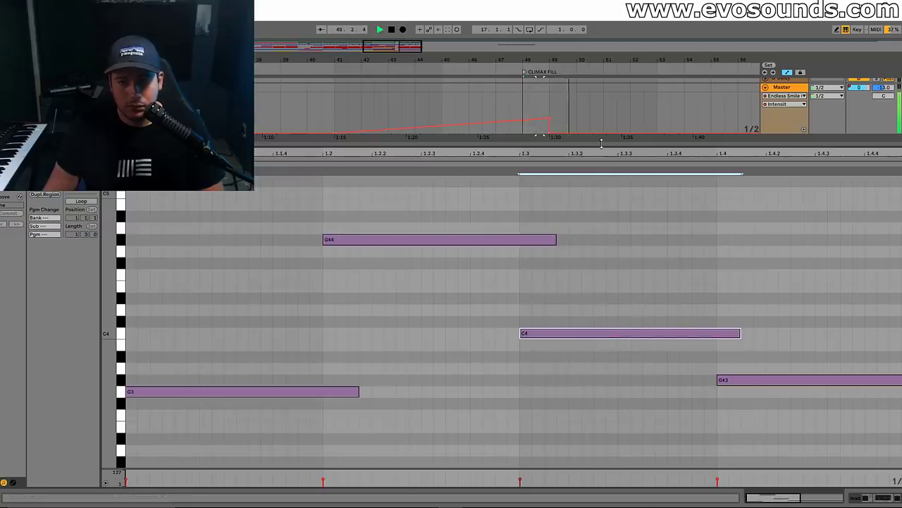
Shrink the enlarged note editor and play the climax fill from bar 48.3 into the following section
left_click_drag(602, 143, 585, 461)
key("space")
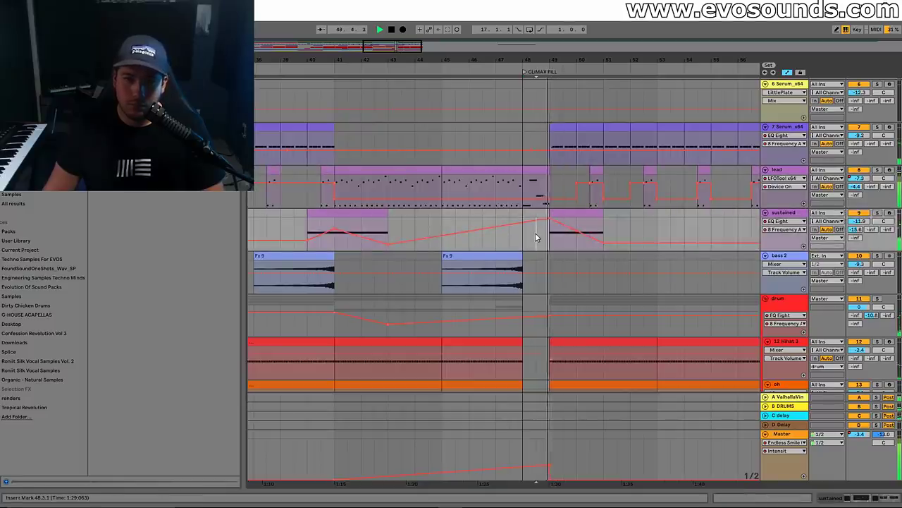
scroll(619, 266, "down", 1)
scroll(619, 268, "up", 2)
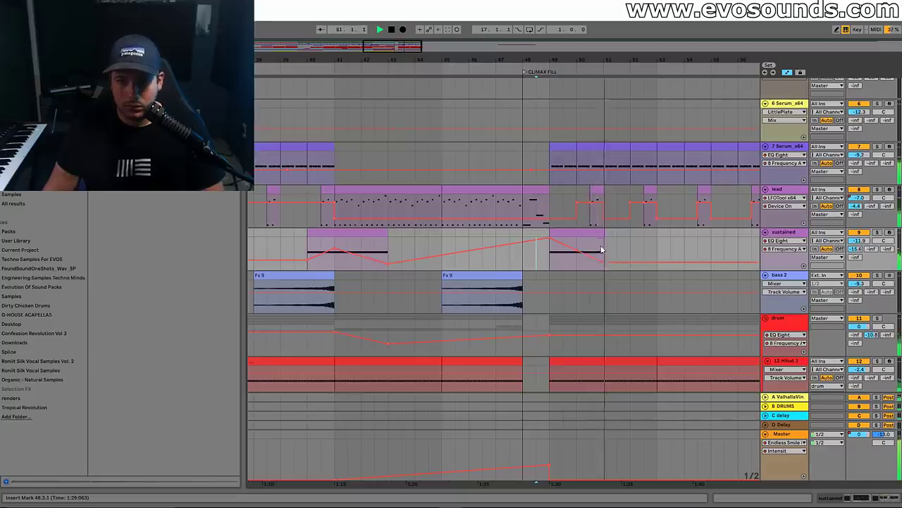
Extend the sustained clip at bar 49 to bar 53 and lengthen its G3 note to four bars
left_click_drag(658, 238, 551, 244)
double_click(571, 235)
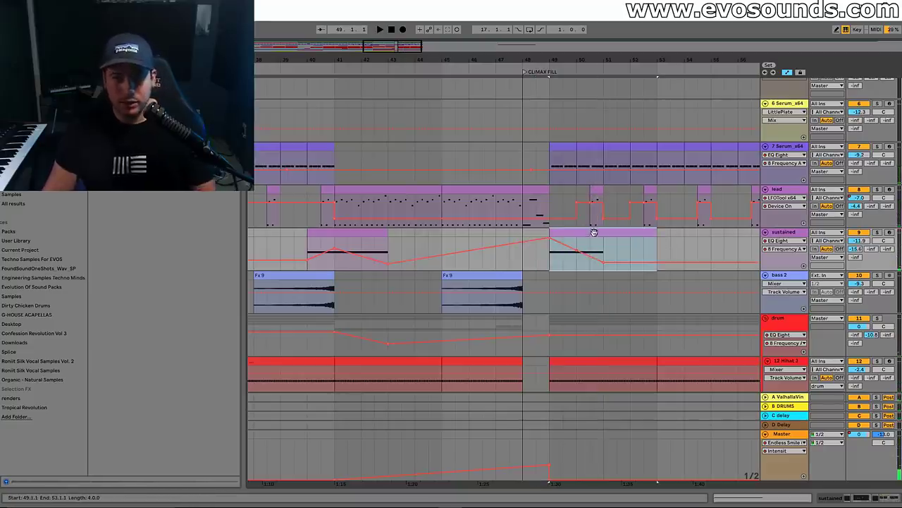
left_click_drag(518, 428, 890, 426)
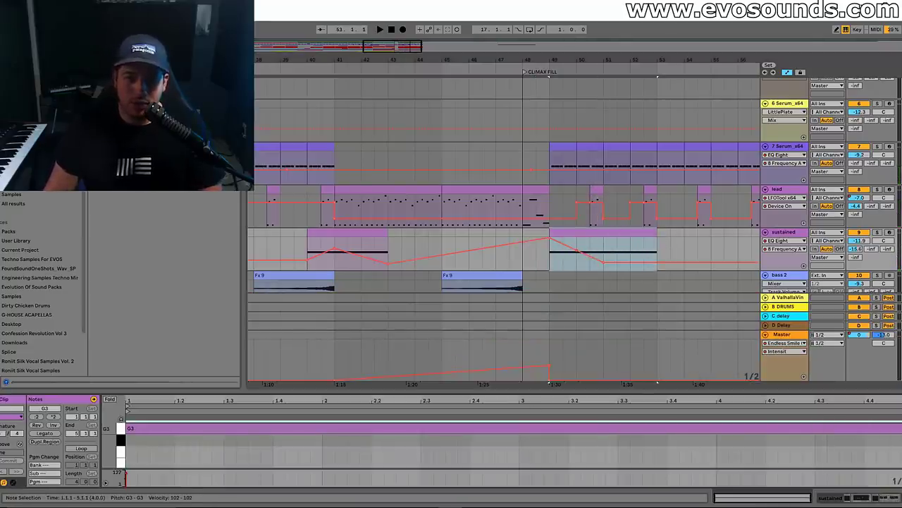
While playing from bar 48, reshape the sustained track's filter frequency automation to fall gradually from bar 49 to its minimum at bar 53
left_click(525, 258)
key("space")
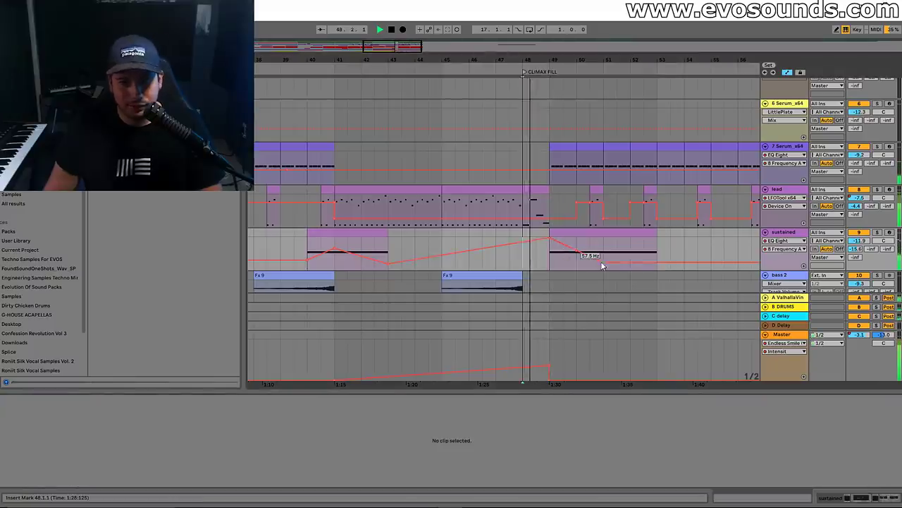
left_click(603, 263)
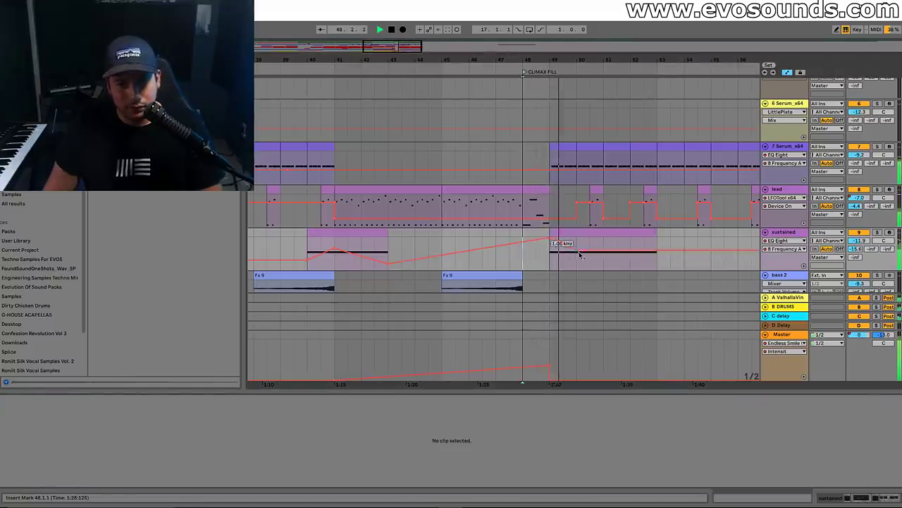
left_click(580, 256)
left_click_drag(597, 244, 656, 263)
scroll(479, 148, "down", 3, "ctrl")
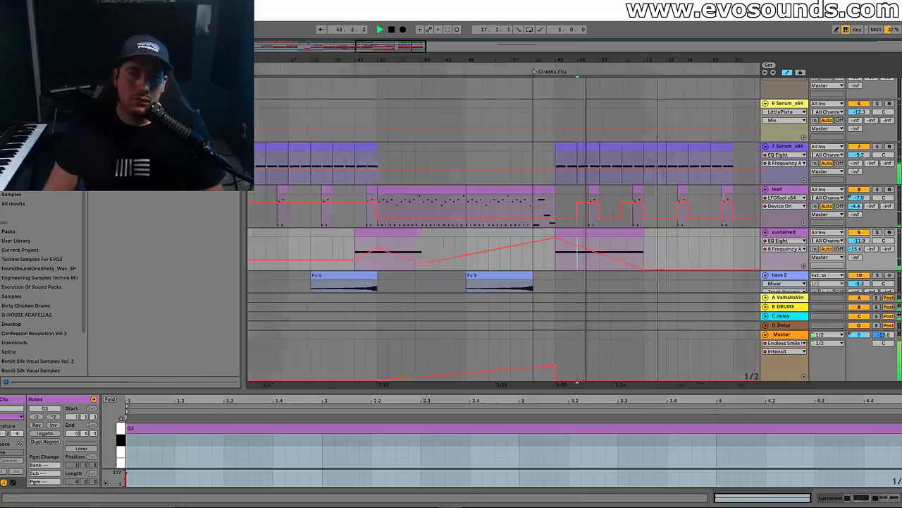
Play the breakdown from bar 40.3 and try to move the PAD volume automation drop from bar 49 to bar 48
left_click(419, 119)
key("space")
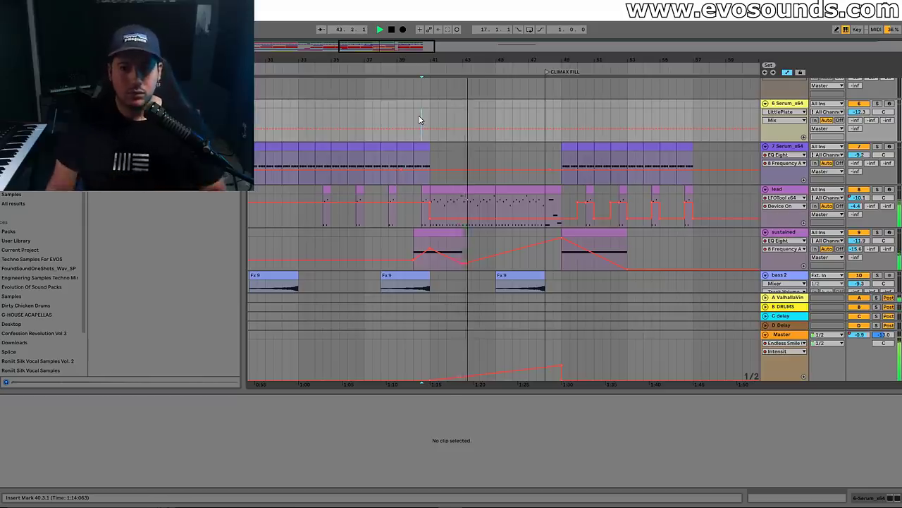
scroll(518, 217, "down", 3)
scroll(542, 239, "down", 15)
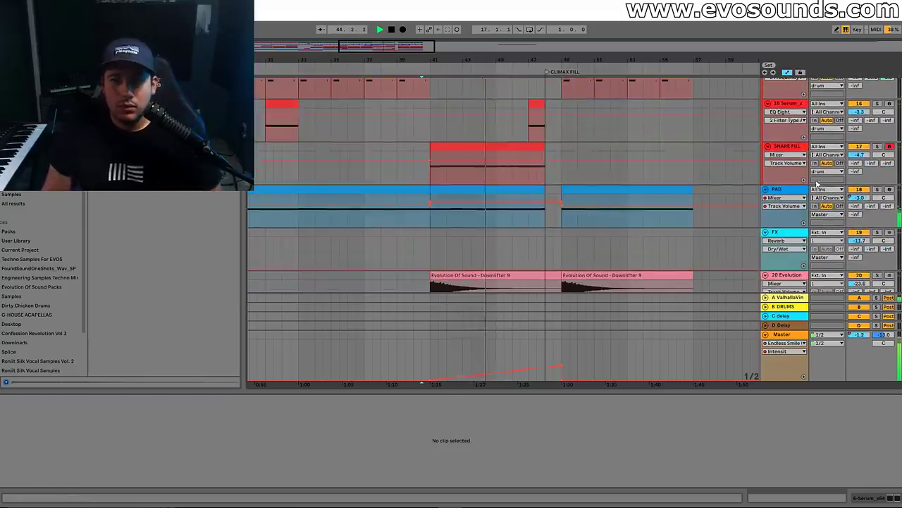
left_click(540, 192)
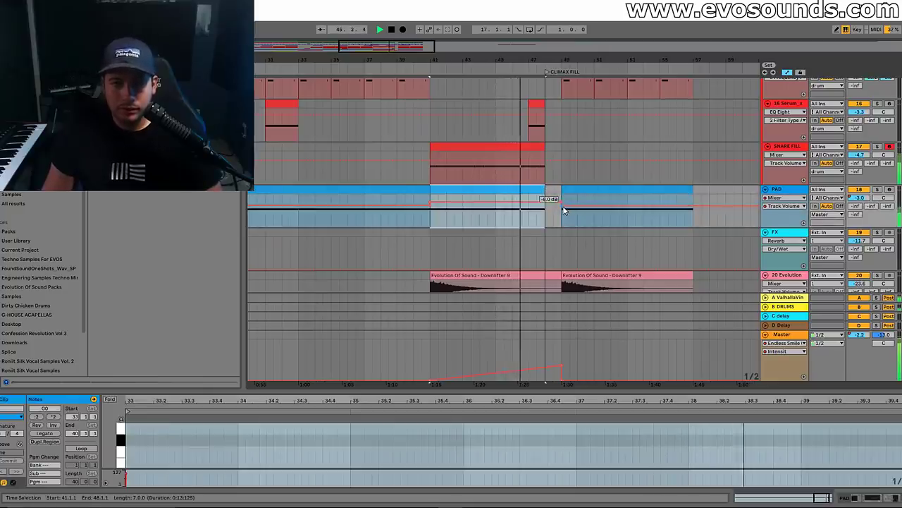
left_click_drag(564, 209, 547, 210)
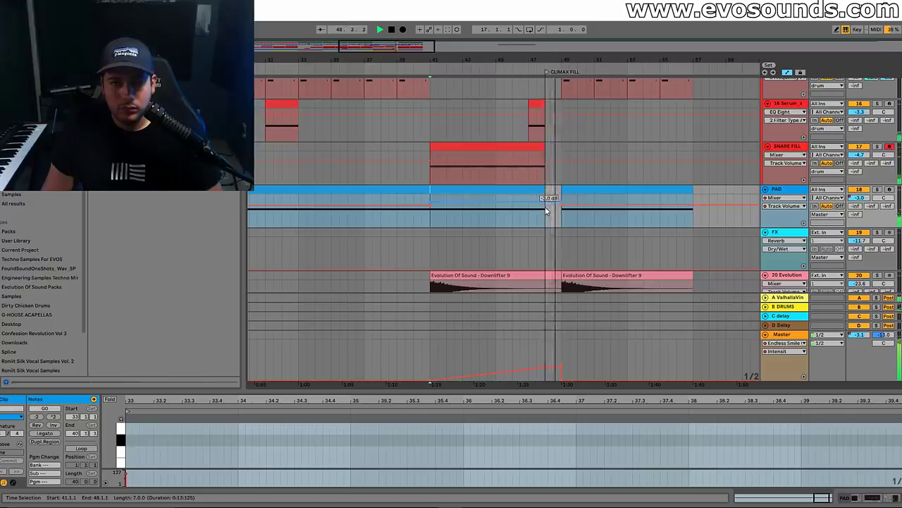
Open the bar 48 lead fill clip in an enlarged note editor and select its first note, G3
scroll(545, 211, "up", 3)
scroll(548, 208, "up", 10)
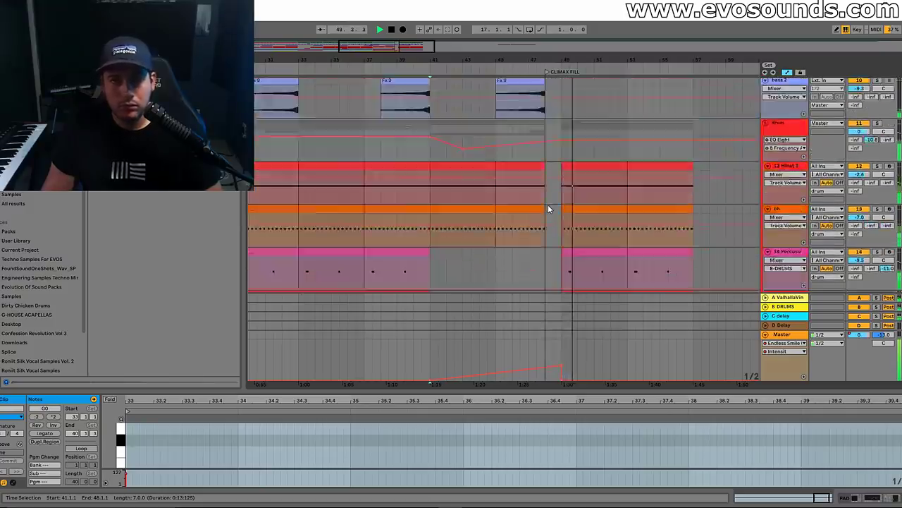
left_click(545, 200)
left_click_drag(477, 389, 465, 111)
left_click(212, 360)
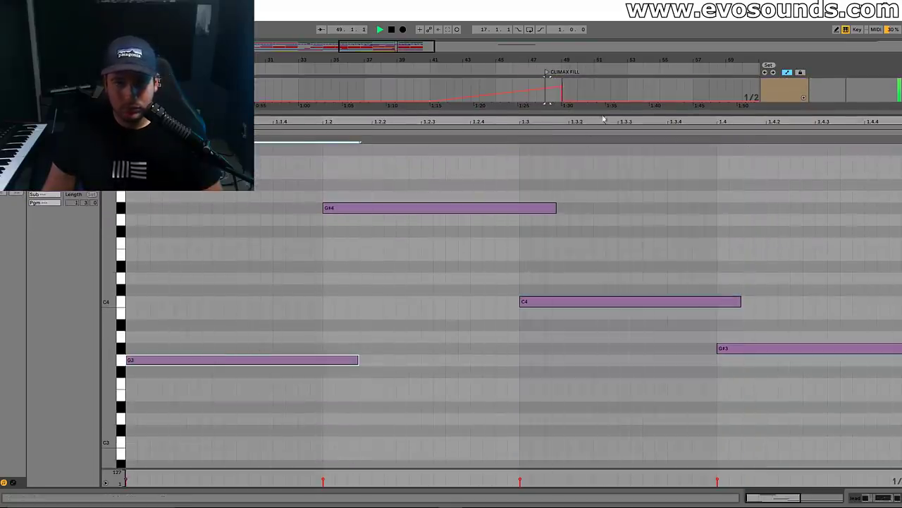
Return to the arrangement with the lead track's devices shown, inspect its Serum patch, and stop playback
key("ctrl+alt+l")
key("shift+Tab")
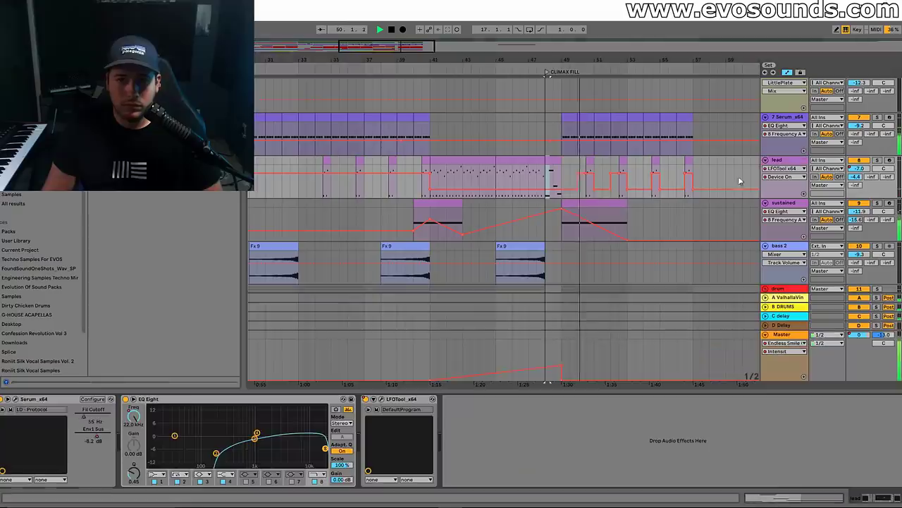
left_click(3, 409)
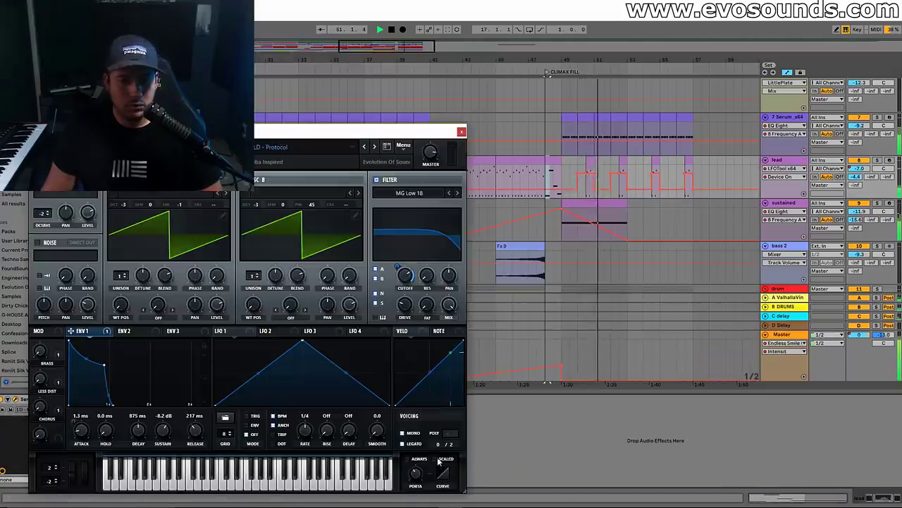
left_click(462, 132)
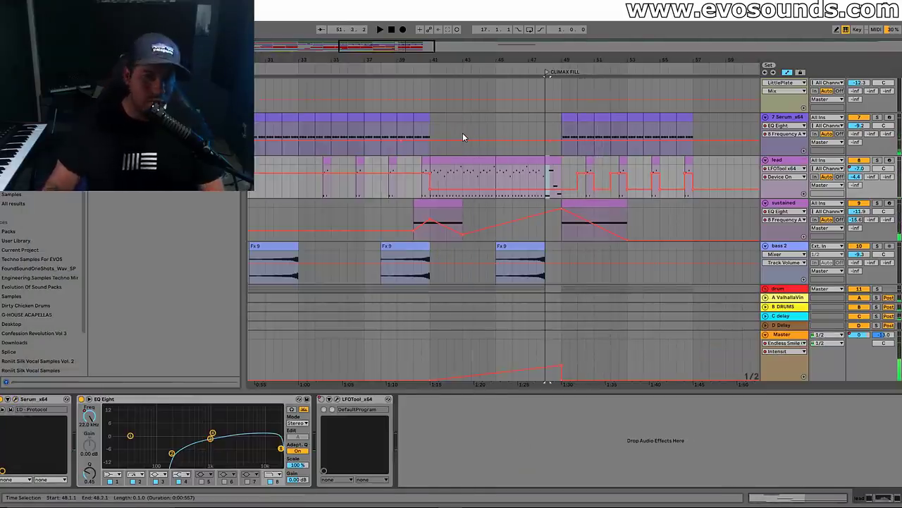
key("space")
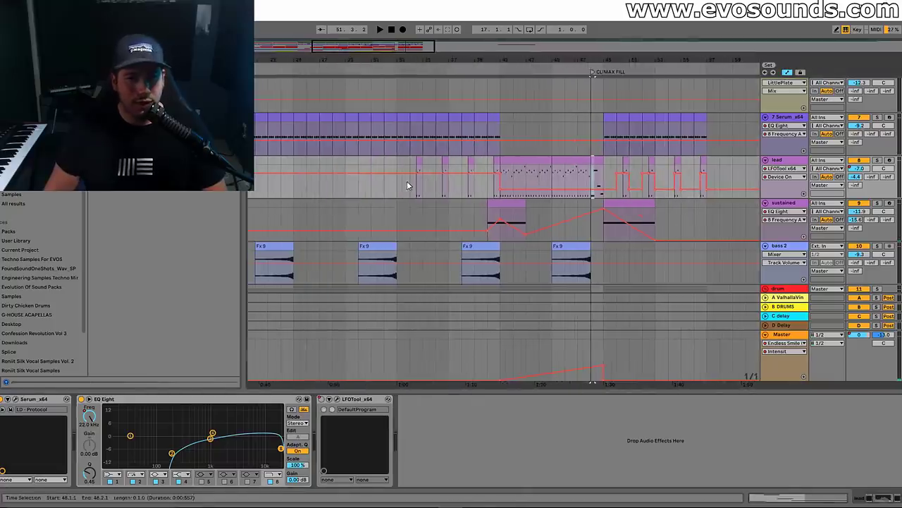
While playing the lead from bar 33, set its Serum Env 1 attack to 0.5 ms, sustain to -4.3 dB and release to 603 ms
left_click(399, 163)
key("space")
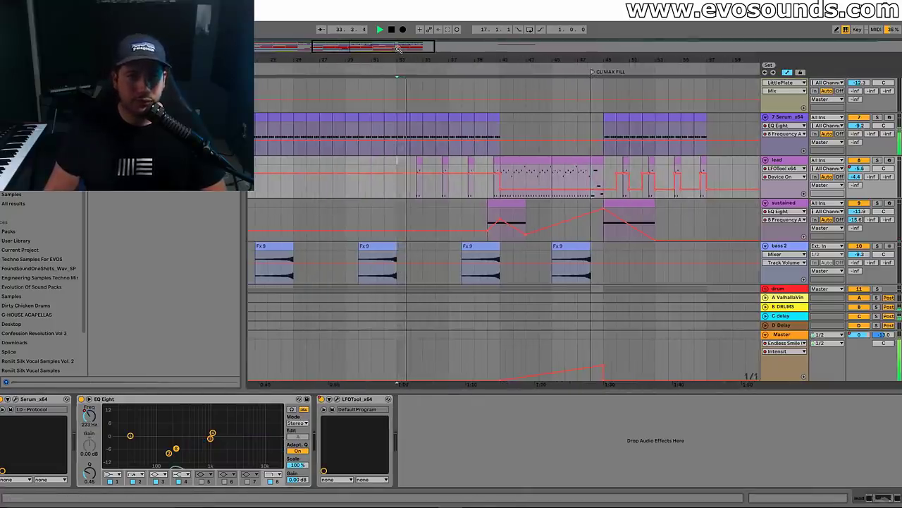
left_click_drag(399, 48, 402, 61)
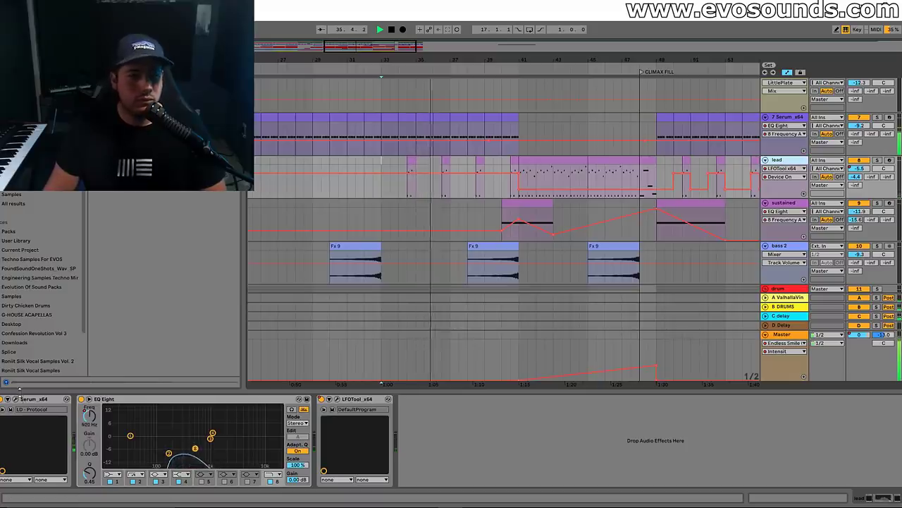
left_click(33, 393)
left_click(15, 399)
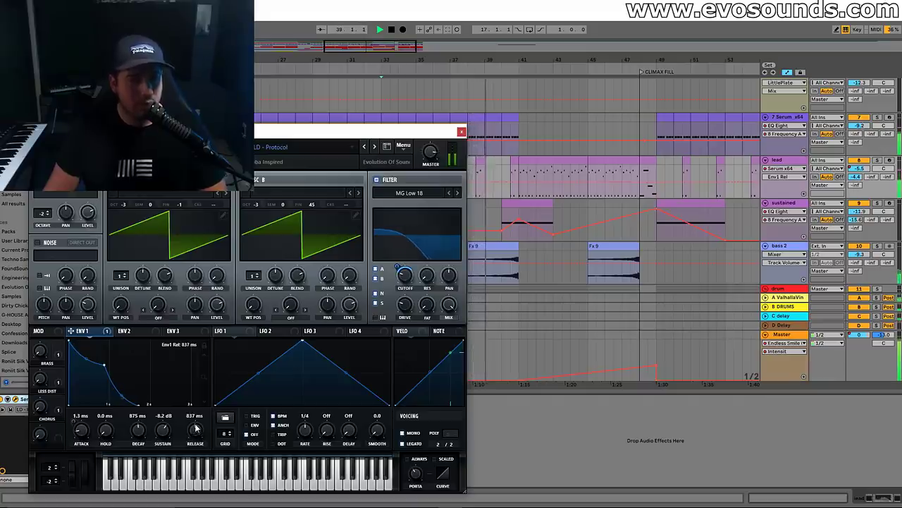
left_click_drag(170, 434, 170, 423)
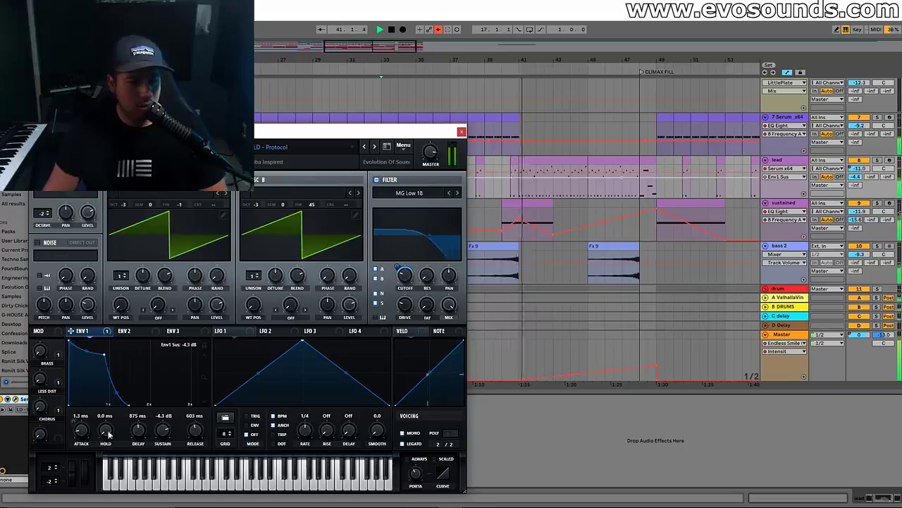
left_click_drag(81, 430, 81, 438)
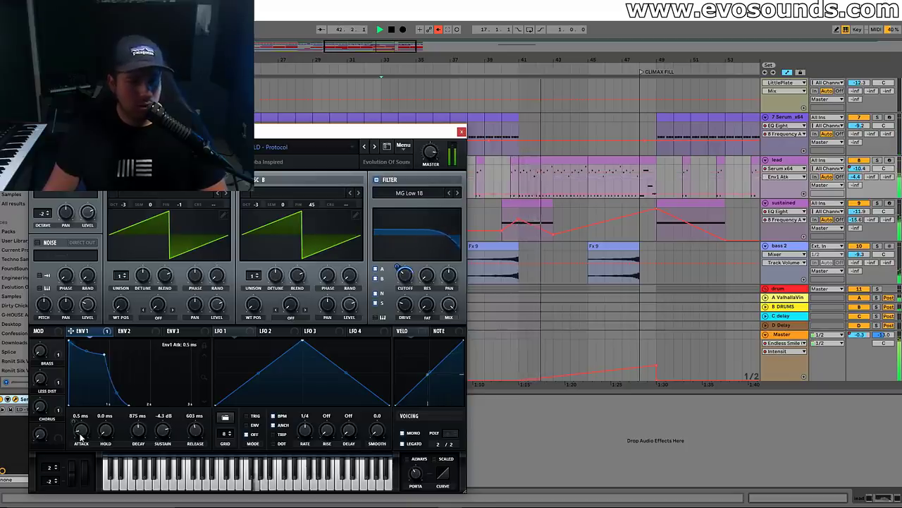
left_click(463, 132)
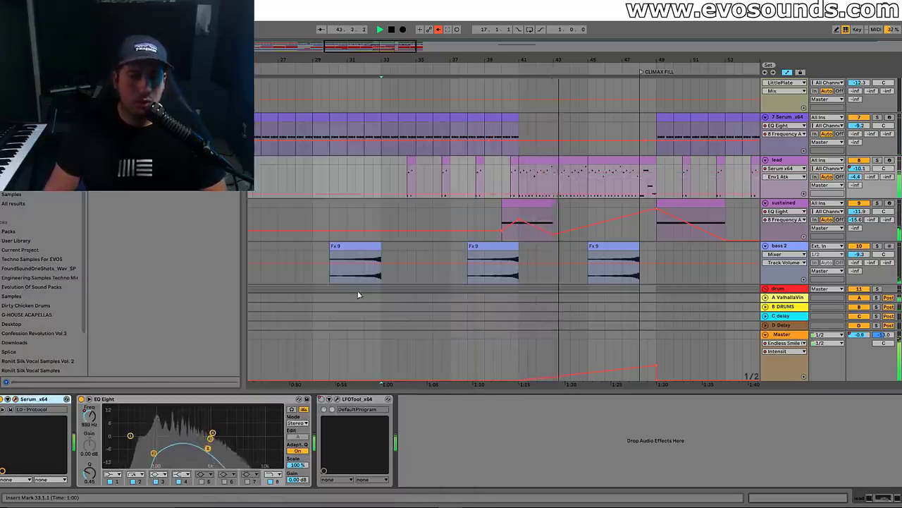
Review the tracks around the climax fill during playback and select the one-bar clip at bar 20 on the 6 Serum track
scroll(373, 300, "up", 5)
scroll(600, 256, "down", 8)
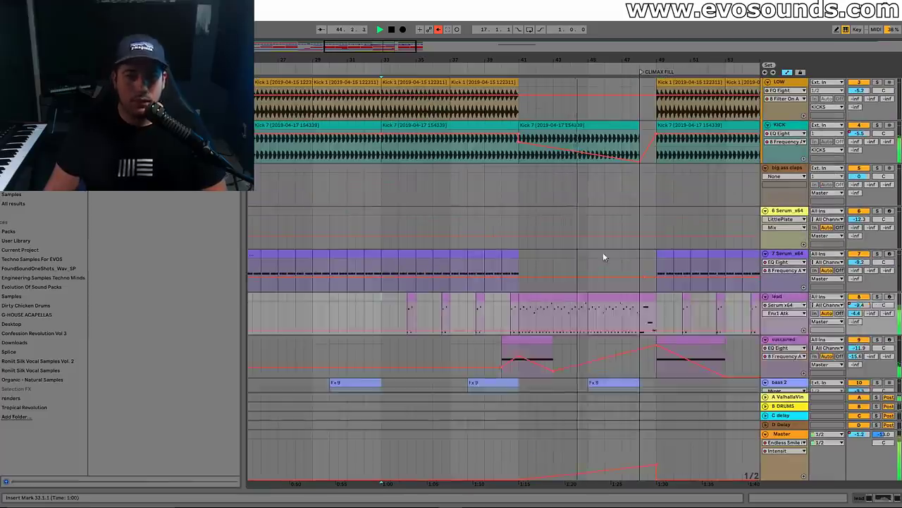
left_click_drag(404, 59, 243, 61)
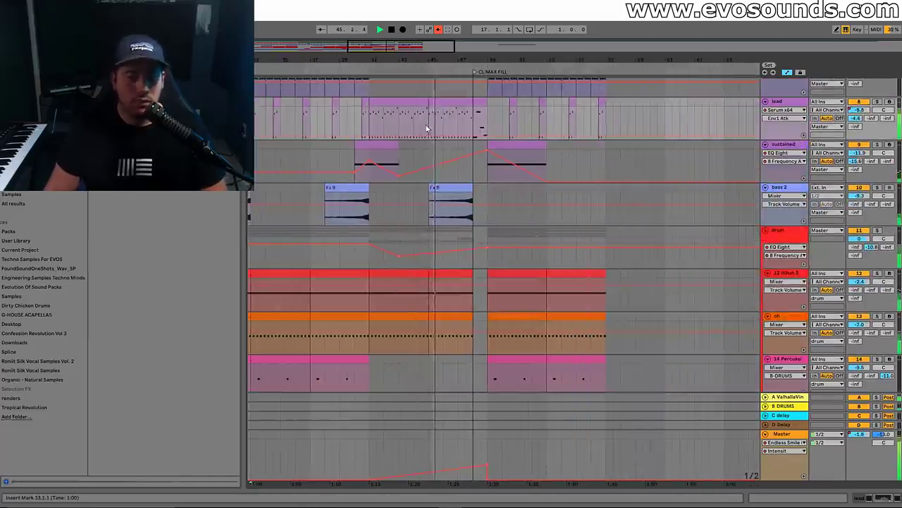
scroll(568, 148, "up", 2)
left_click(592, 198)
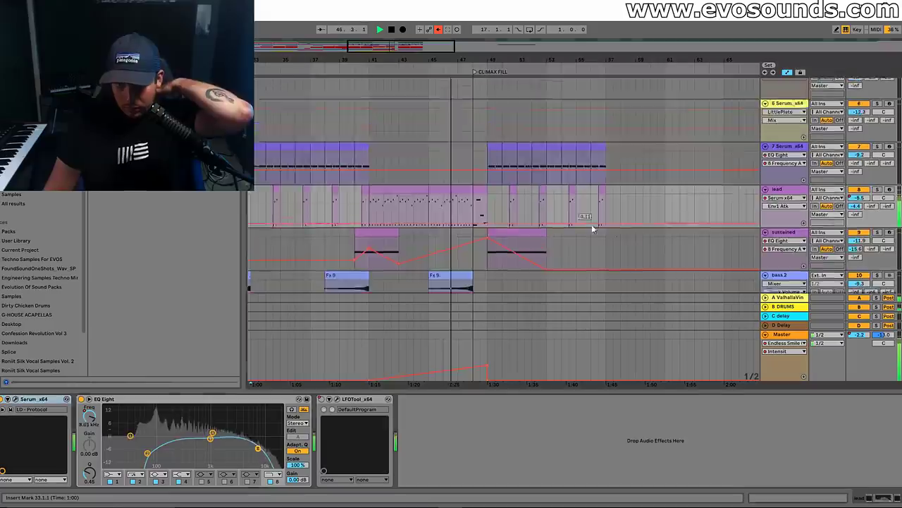
scroll(529, 184, "up", 3)
left_click_drag(405, 44, 354, 190)
left_click(604, 198)
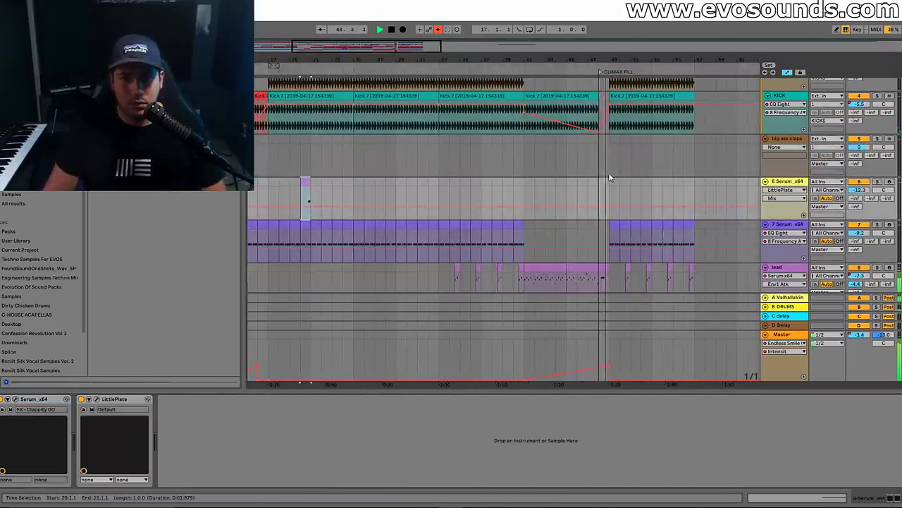
Extend the SNARE FILL clip to bar 49 and fill the added bar 48 with repeated C3 snare notes
key("plus")
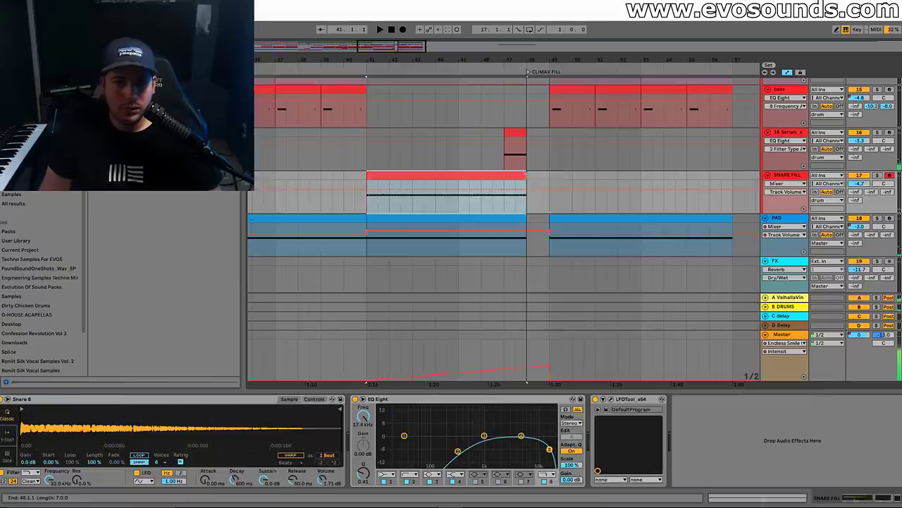
key("shift+Tab")
left_click_drag(812, 446, 724, 421)
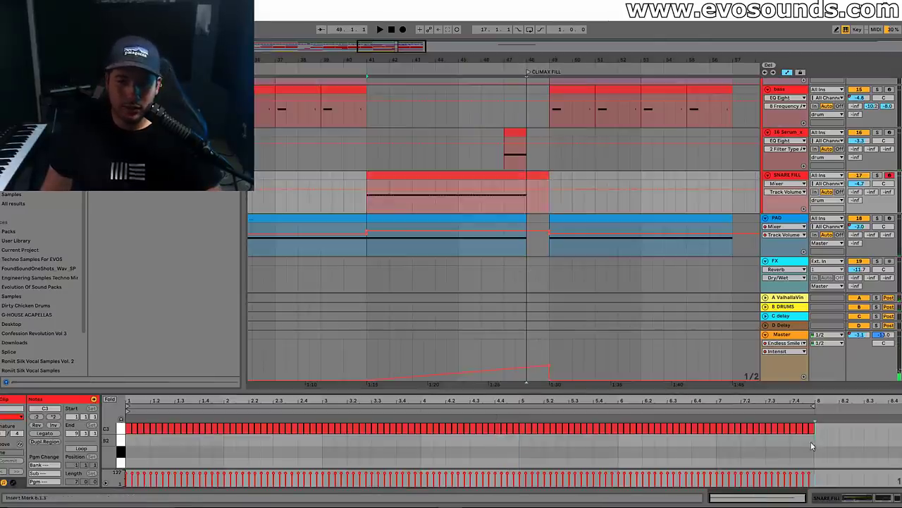
key("space")
left_click_drag(529, 198, 550, 200)
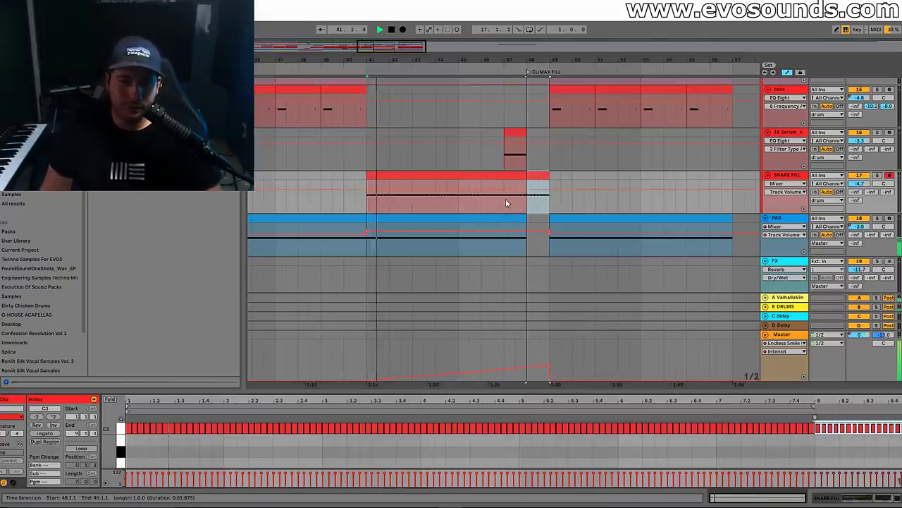
Play the snare build from bar 47 and set the SNARE FILL track volume to -10.3 dB
left_click(506, 203)
key("ctrl+alt+l")
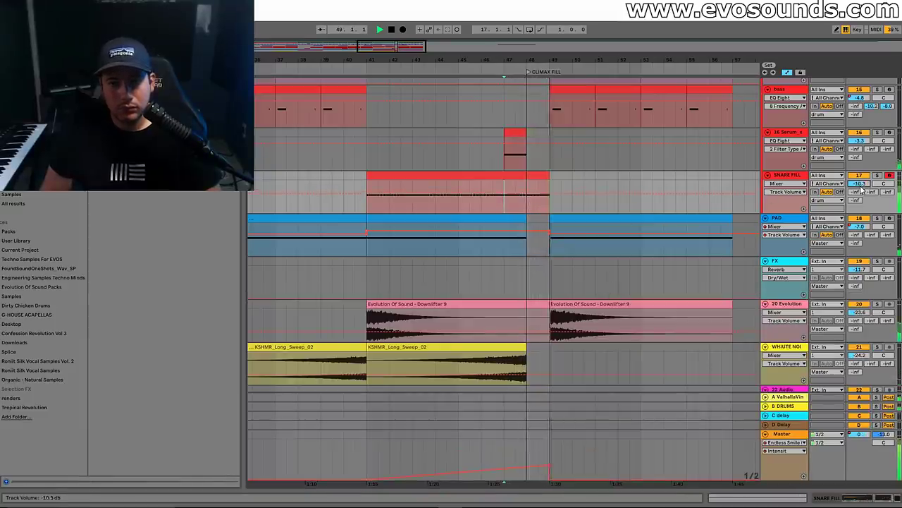
scroll(556, 213, "up", 5)
scroll(535, 212, "up", 4)
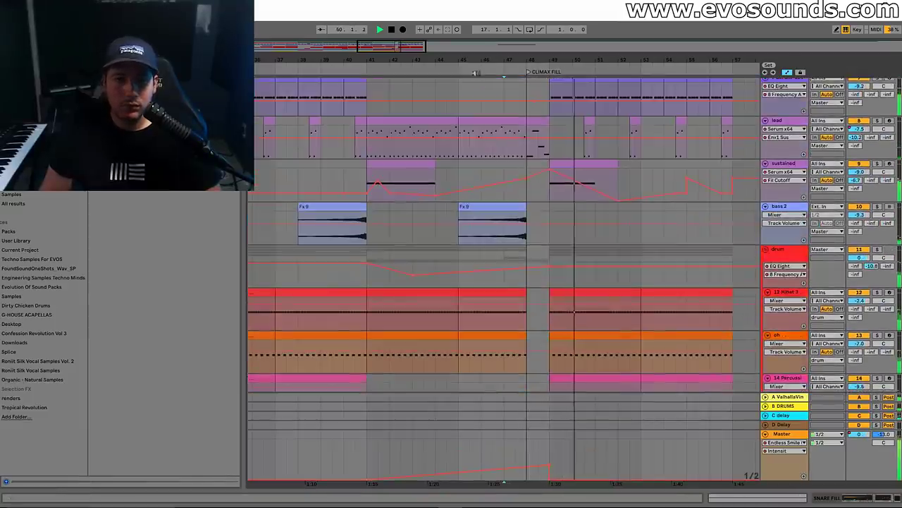
Extend the KSHMR_Long_Sweep_02 white noise clip to bar 49 and play the transition from about bar 47
scroll(494, 212, "right", 4)
scroll(478, 212, "down", 3)
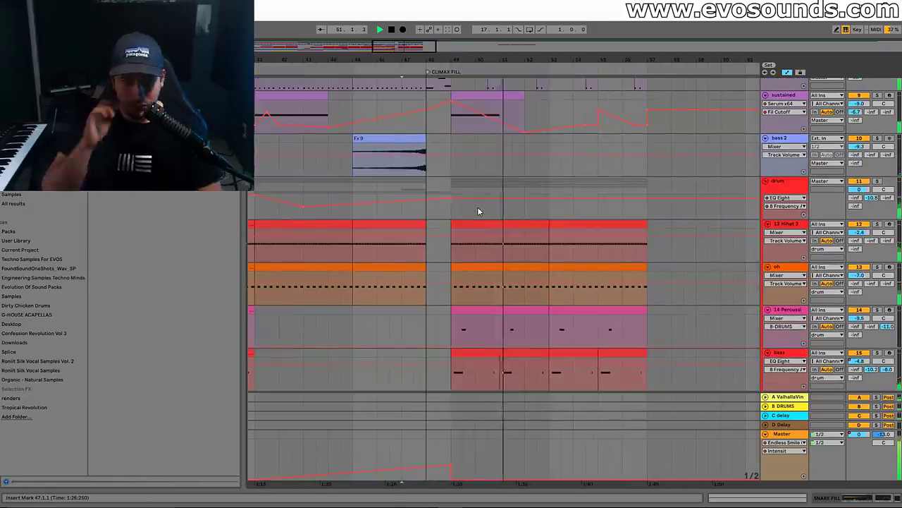
scroll(473, 232, "down", 8)
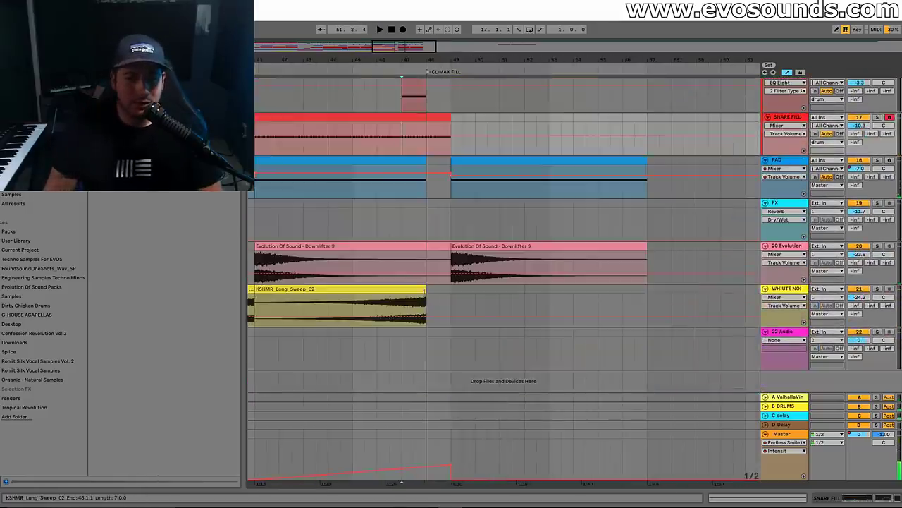
left_click_drag(423, 290, 451, 290)
key("space")
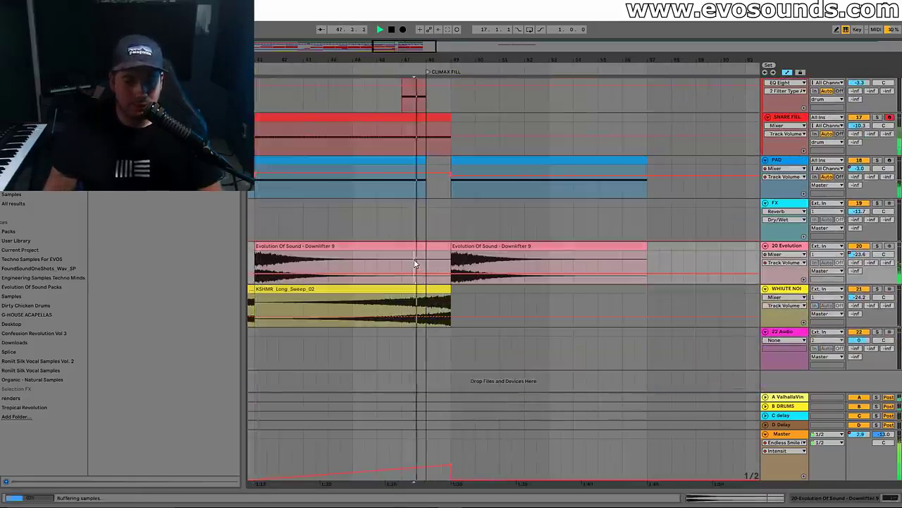
Review the tracks around the bar 48 climax fill during playback and show the sustained track's devices
scroll(458, 275, "up", 4)
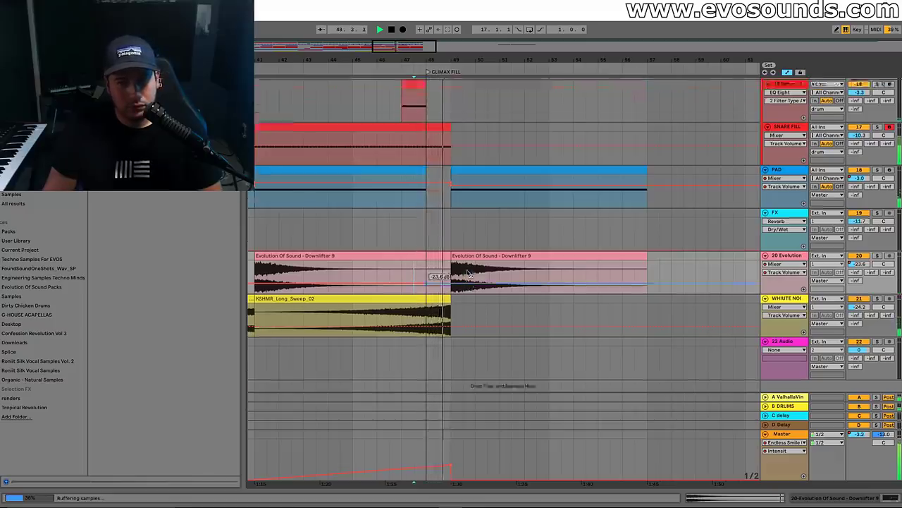
scroll(467, 268, "up", 8)
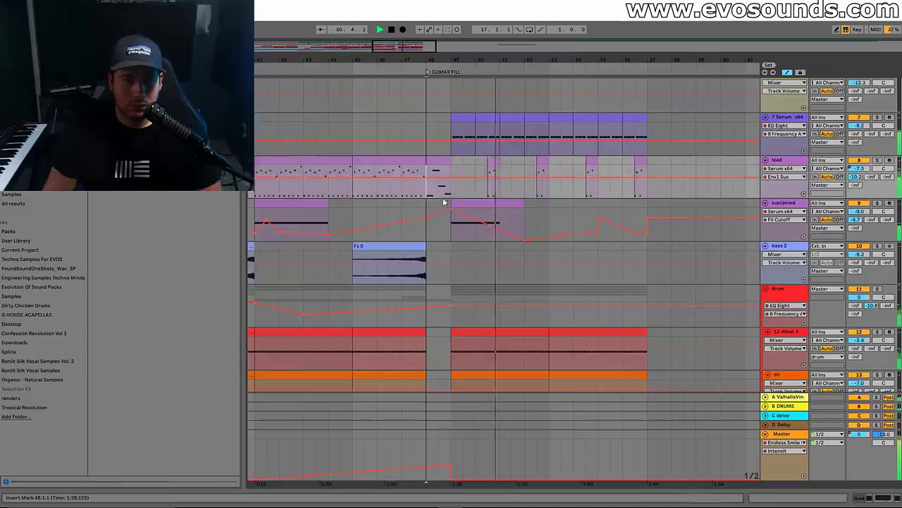
scroll(435, 191, "up", 3)
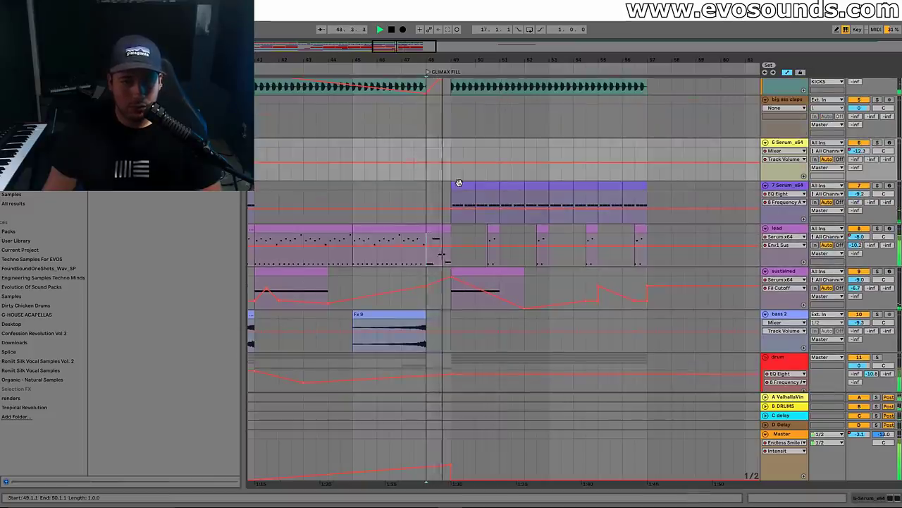
scroll(444, 176, "down", 3)
scroll(471, 156, "down", 1)
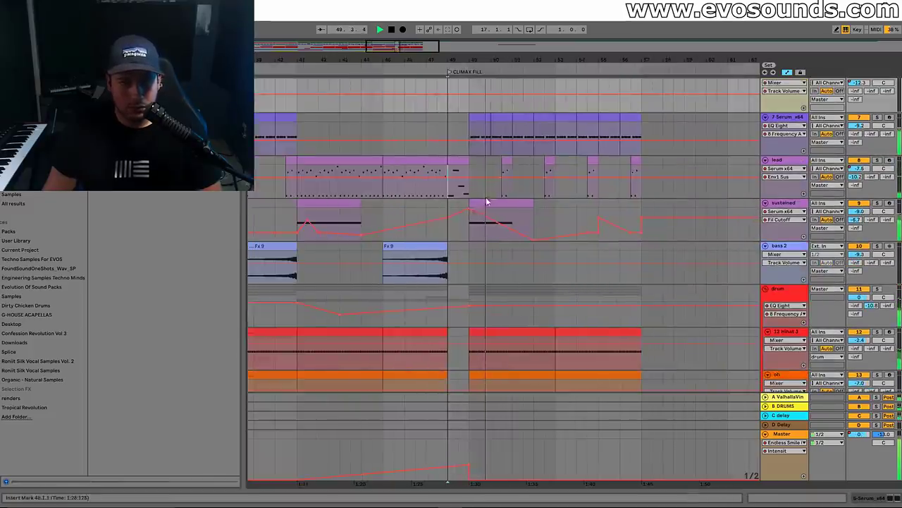
double_click(755, 209)
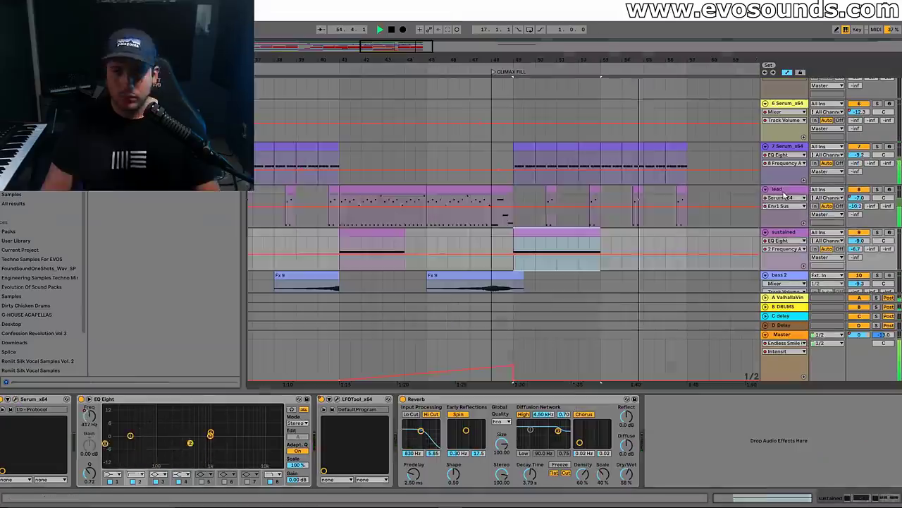
Inspect the lead's Serum and its filter cutoff automation, and play the short lead clips from bars 34 and 38
left_click(781, 195)
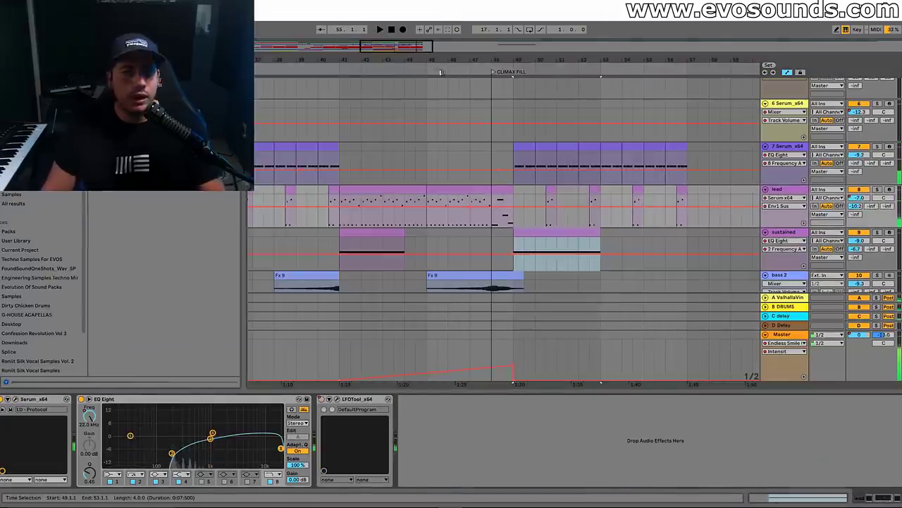
left_click(14, 399)
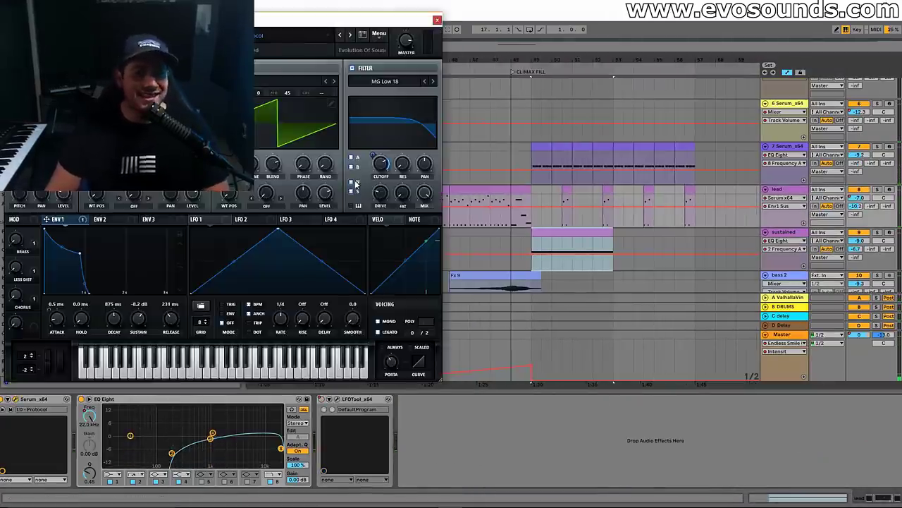
left_click(437, 21)
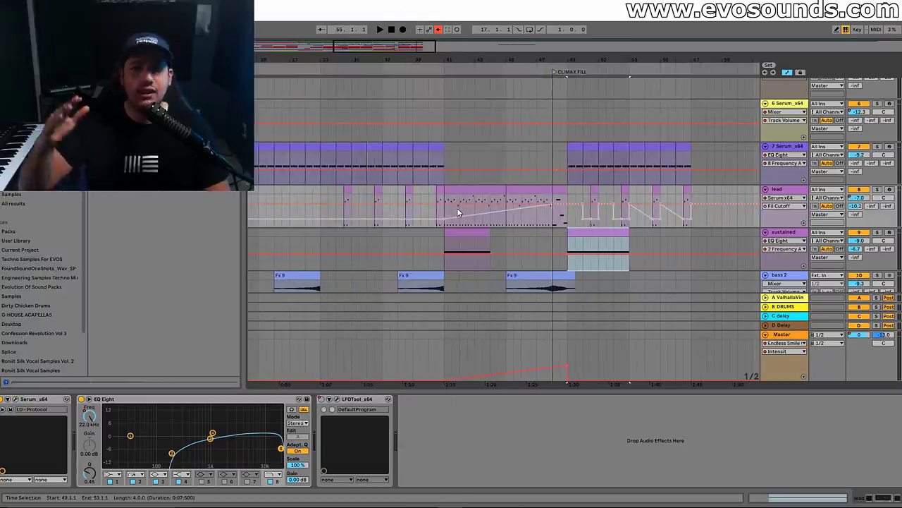
left_click_drag(407, 47, 399, 47)
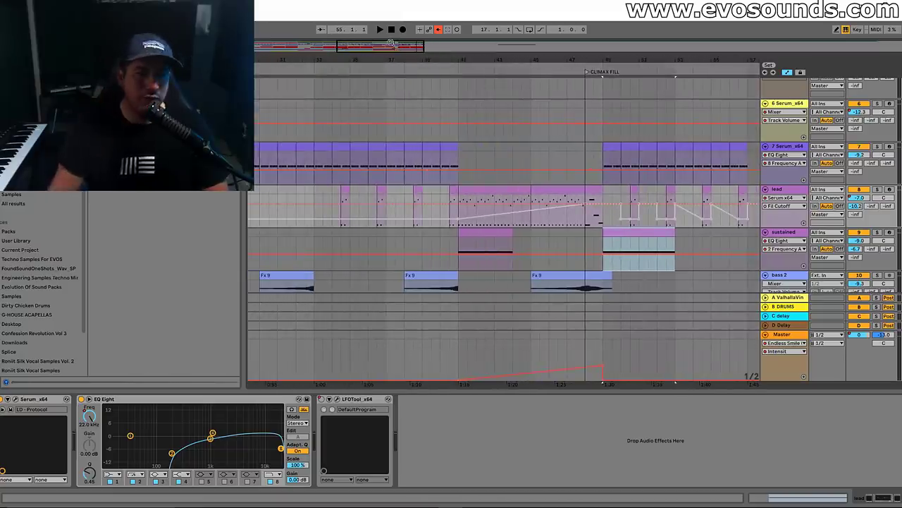
left_click(342, 201)
key("space")
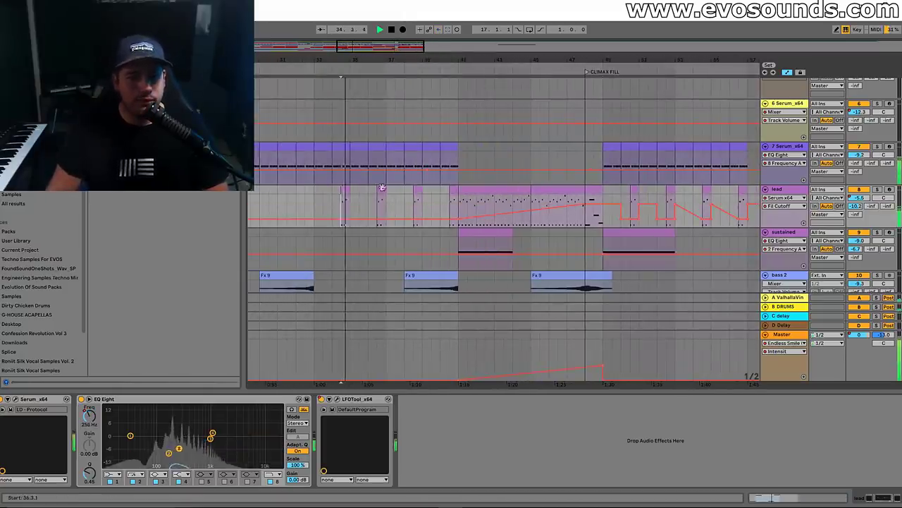
left_click(416, 199)
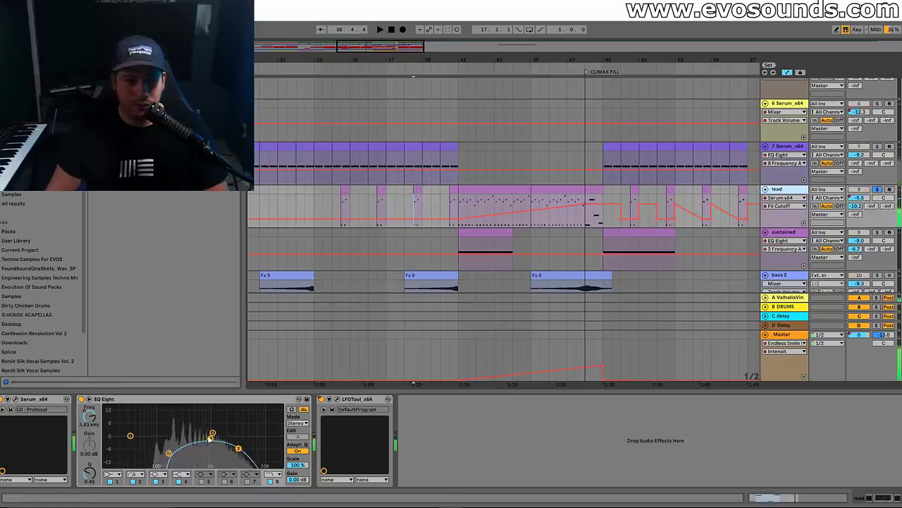
Raise the lead's EQ Eight band 8 frequency automation before bar 41 to about 15 kHz and play the short lead clip
left_click(93, 420)
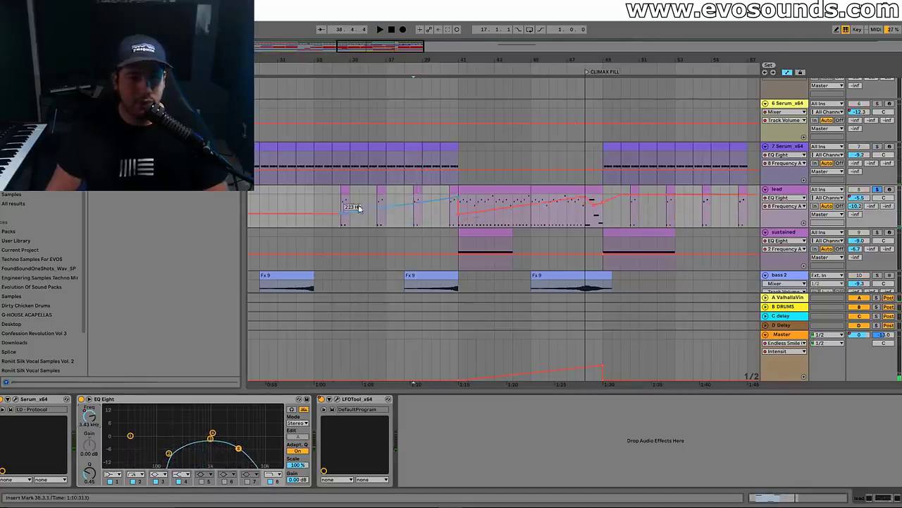
left_click_drag(364, 209, 361, 141)
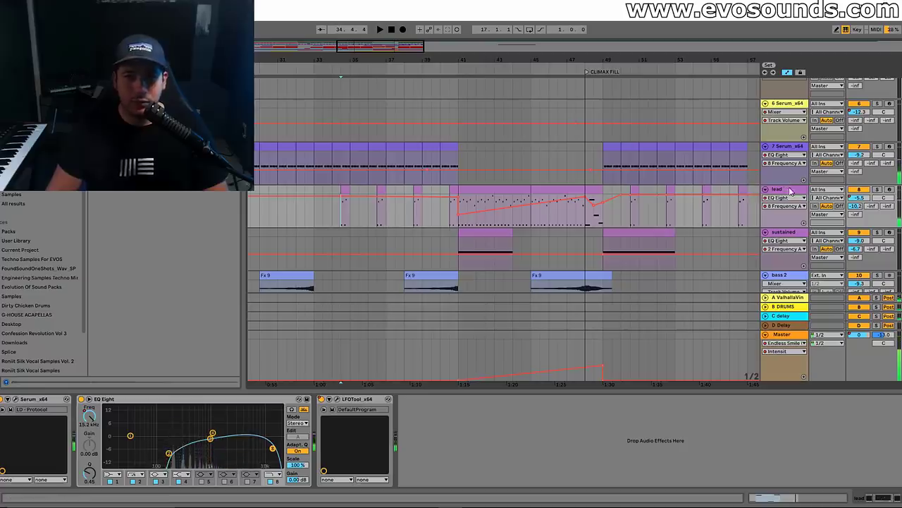
key("space")
Shape the lead's Serum patch with oscillator B fine tuning 43, Env 1 decay 602 ms and sustain -oo dB
left_click(17, 399)
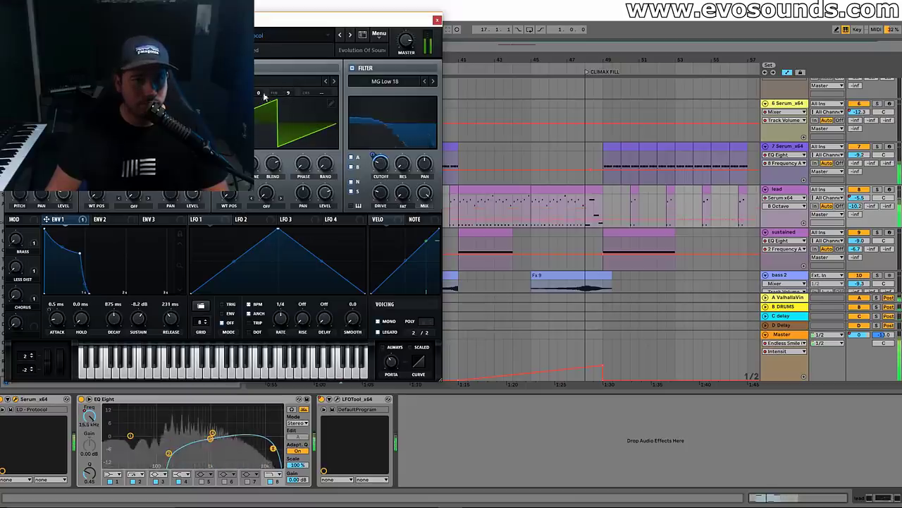
left_click_drag(289, 95, 298, 78)
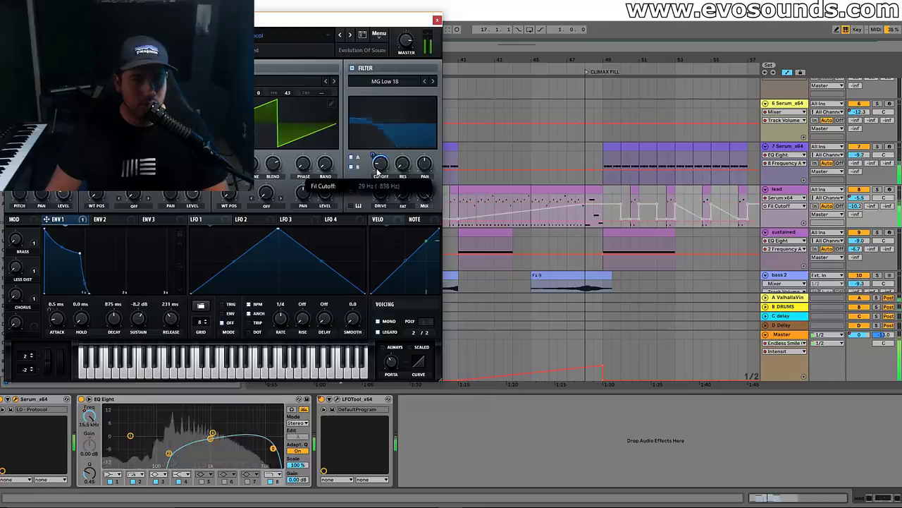
left_click_drag(379, 162, 377, 157)
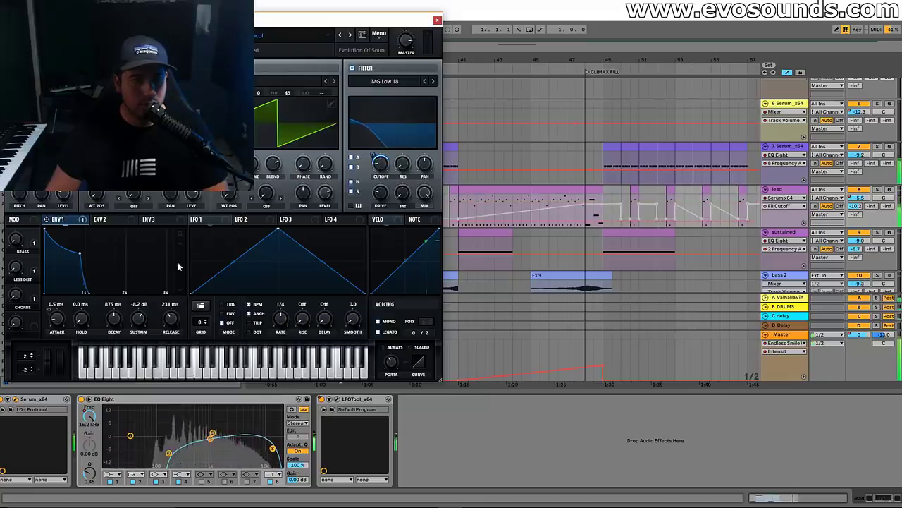
left_click_drag(418, 21, 343, 57)
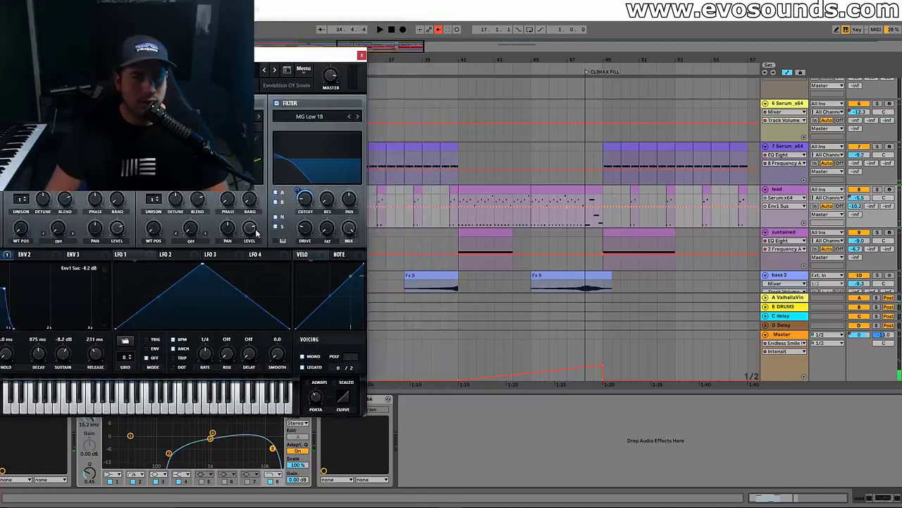
left_click_drag(163, 55, 253, 55)
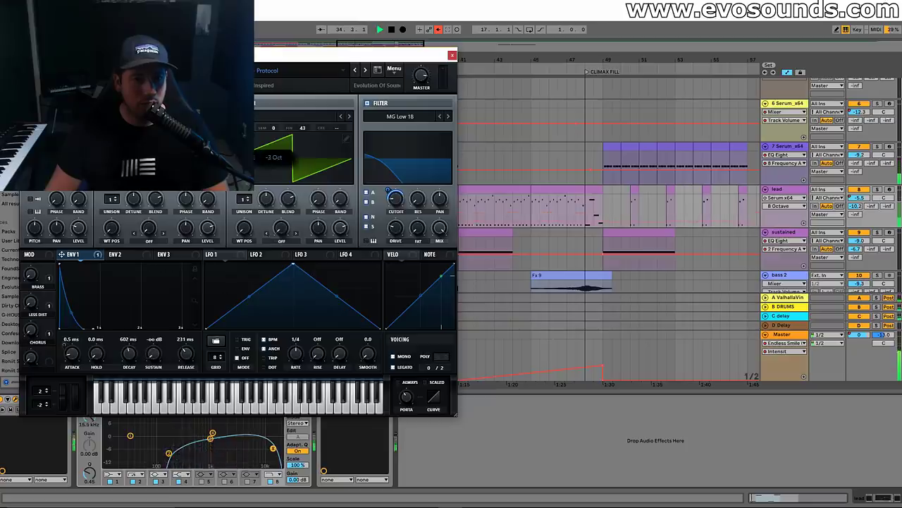
mouse_move(388, 190)
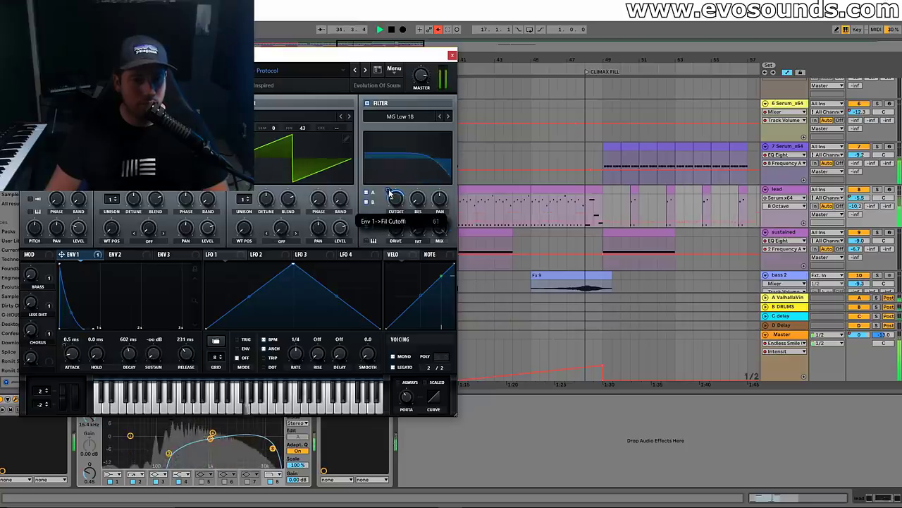
Enable Serum's distortion effect on the lead, compare it on and off during playback, and set its drive to about 45%
left_click(131, 70)
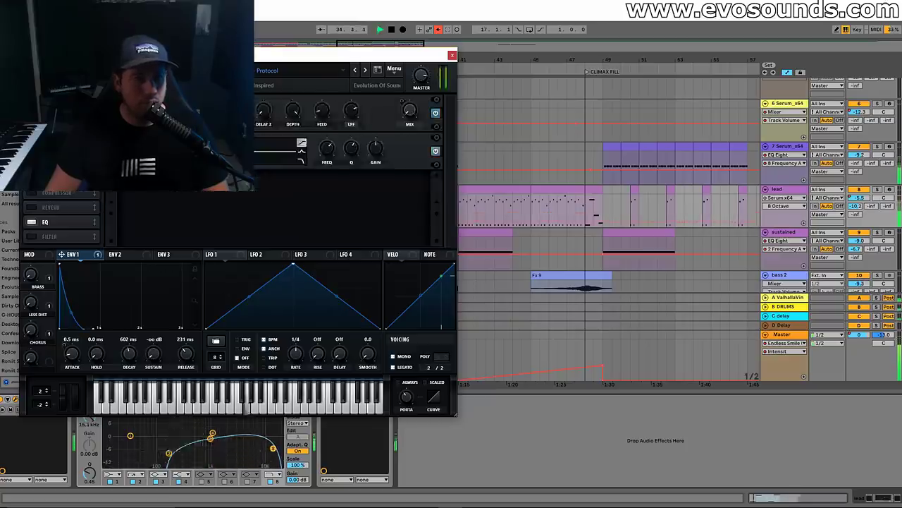
left_click(32, 134)
key("space")
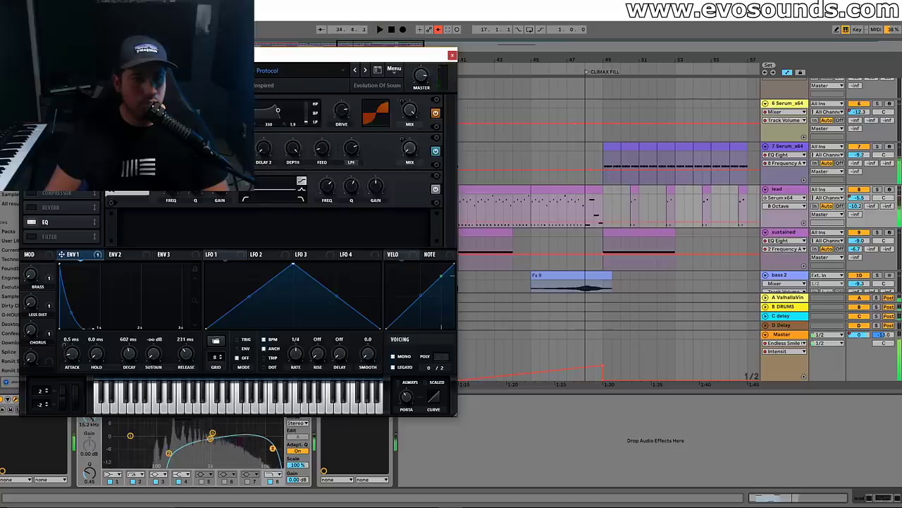
left_click(32, 134)
key("space")
left_click(32, 134)
key("space")
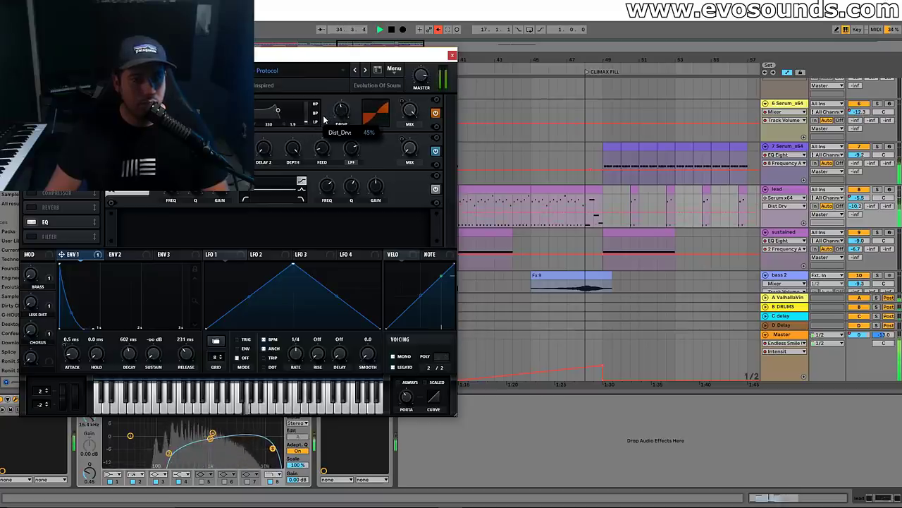
Lower the lead's Env1 Sus automation to its minimum before bar 48 and audition the short lead clip at bar 34
left_click(568, 210)
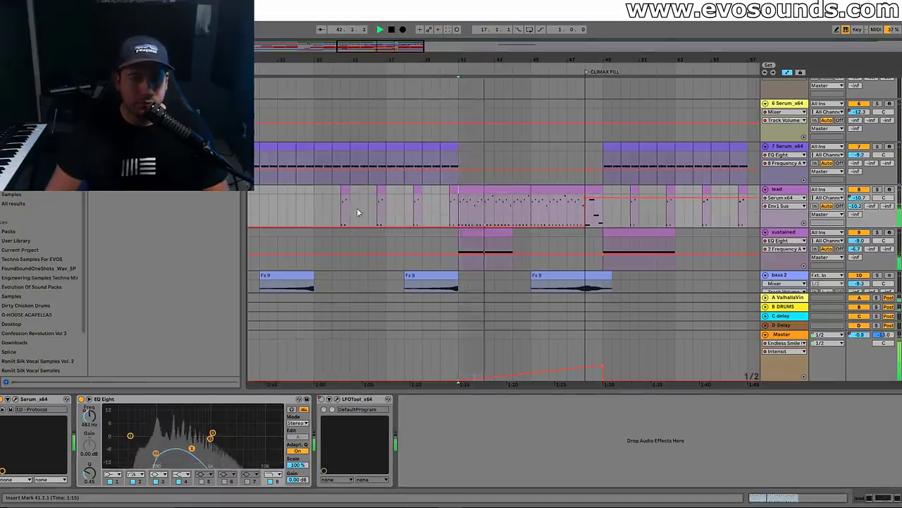
left_click(345, 191)
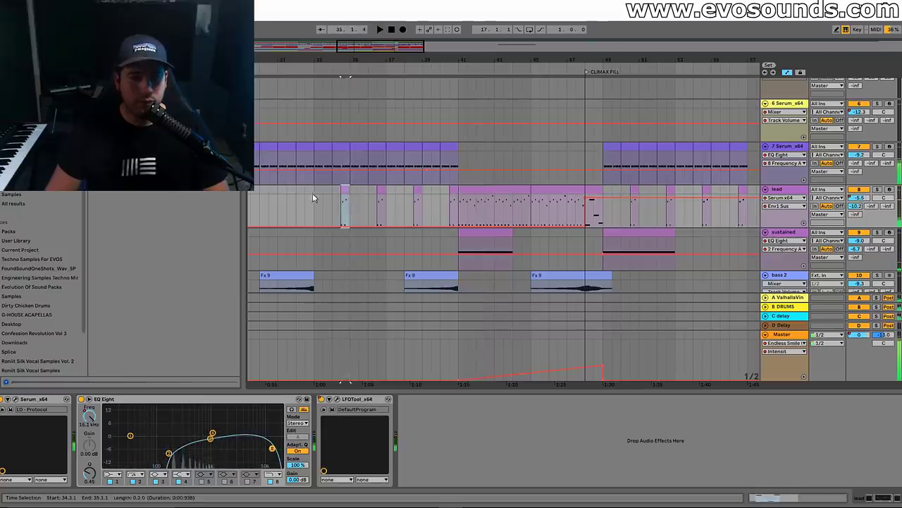
left_click(313, 197)
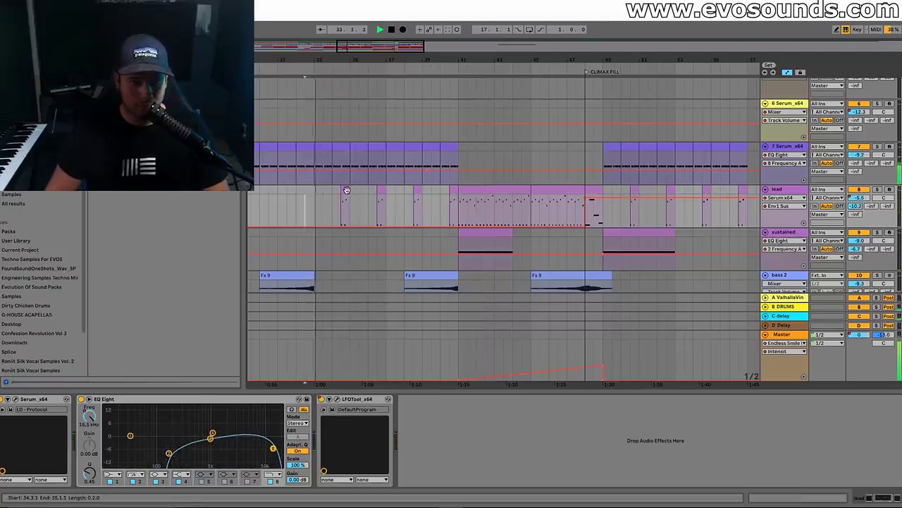
left_click(344, 206)
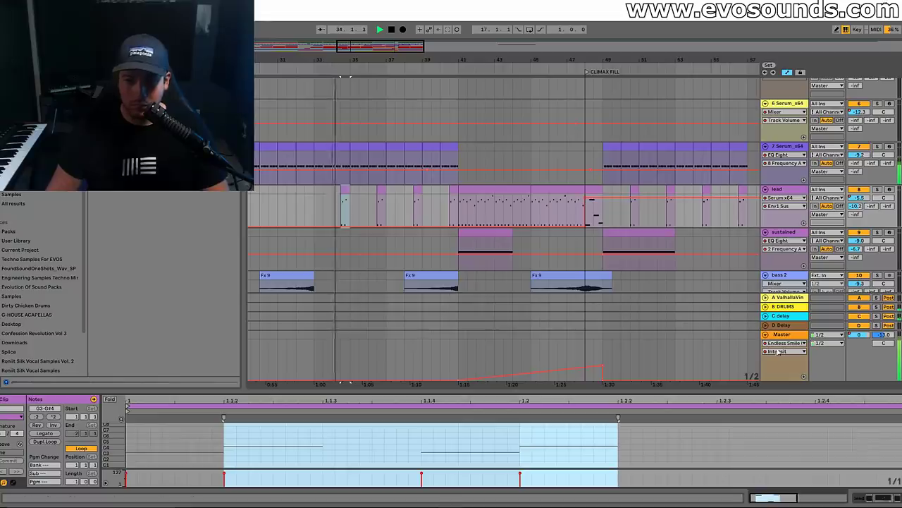
With the lead soloed, give its EQ Eight band 2 a gentler low cut at 150 Hz with Q 0.53
left_click(791, 194)
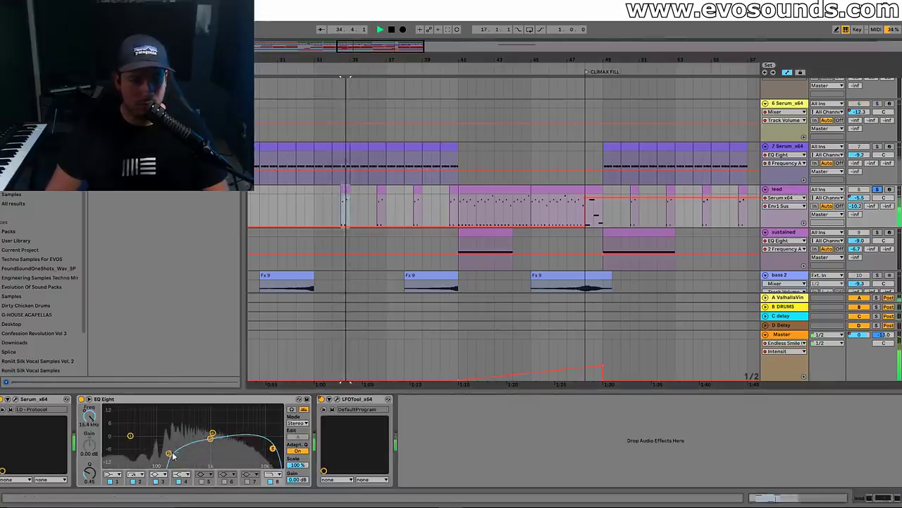
key("space")
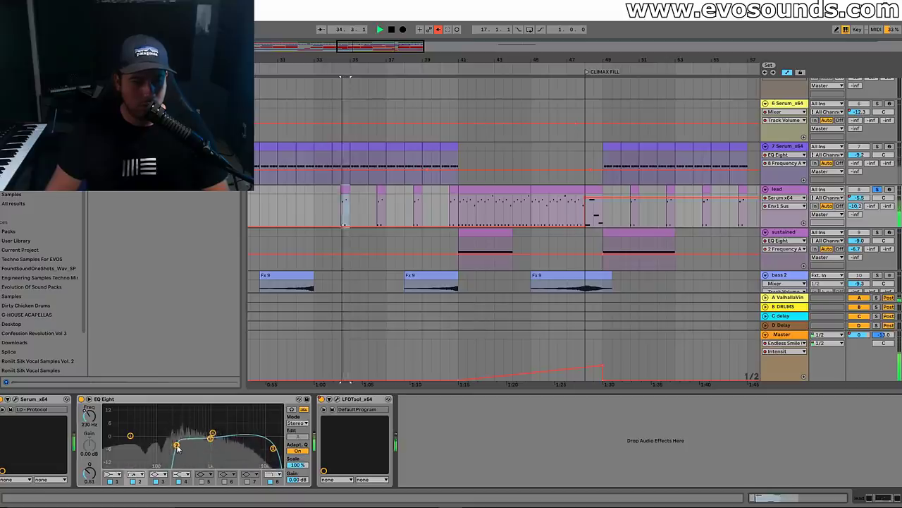
key("space")
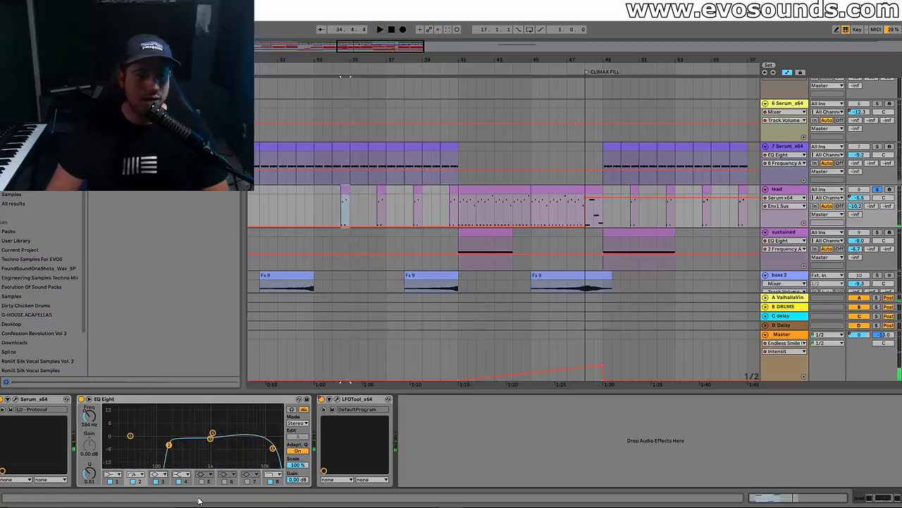
key("space")
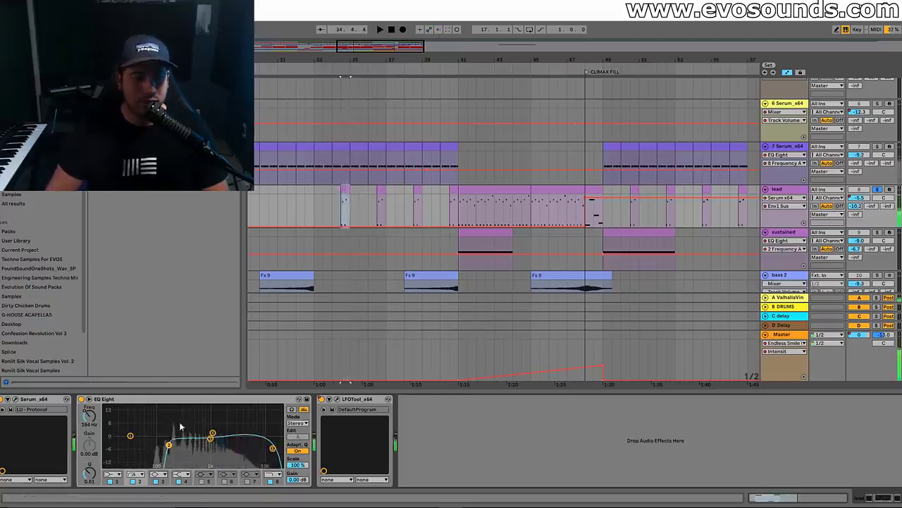
left_click(115, 473)
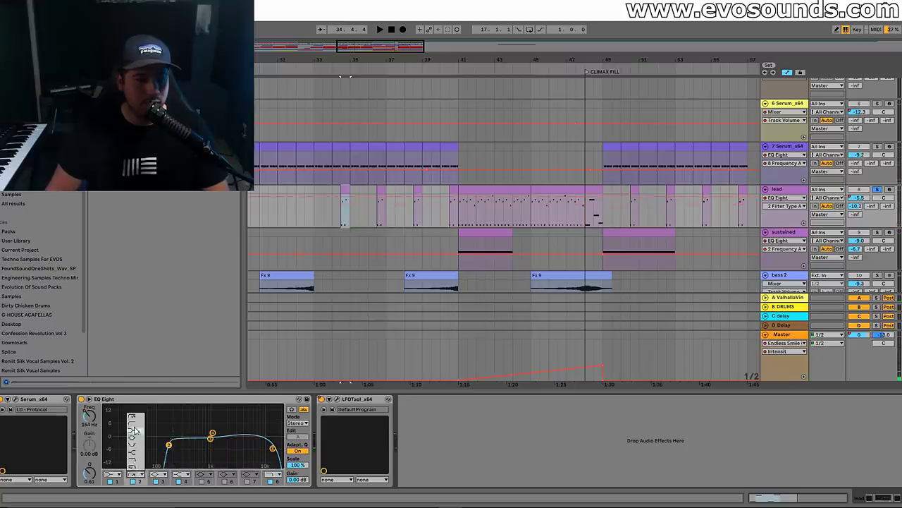
left_click(136, 432)
key("space")
left_click_drag(169, 445, 166, 447)
Set both lead Serum oscillators to 2 unison voices, reduce oscillator B's detune, and unsolo the lead
left_click(16, 399)
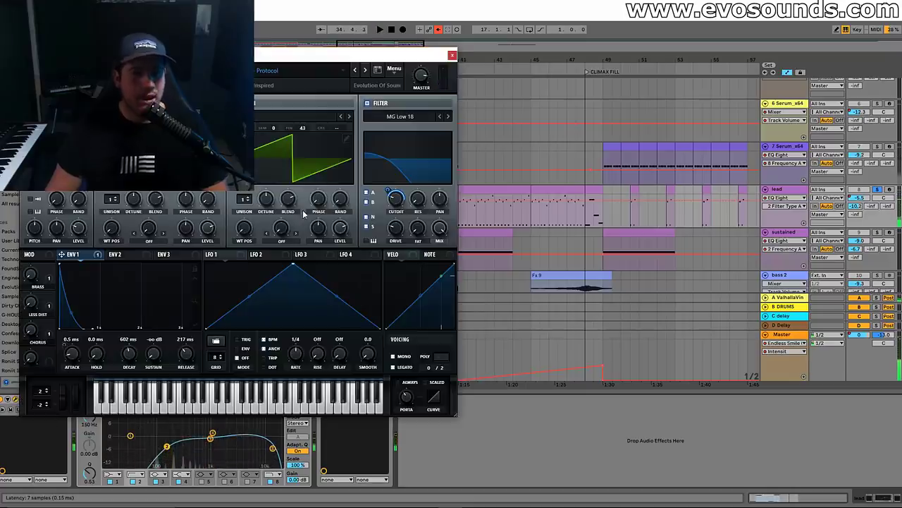
left_click(113, 200)
left_click_drag(243, 199, 244, 192)
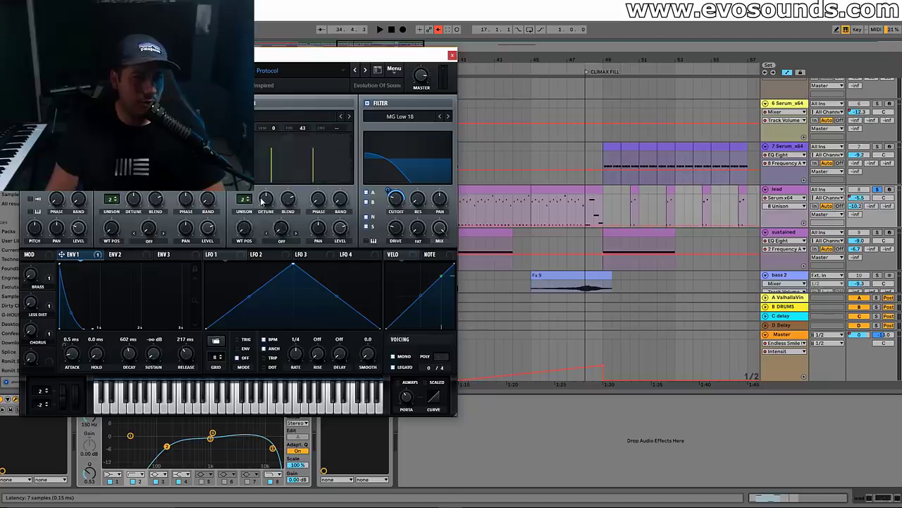
key("space")
left_click(266, 200)
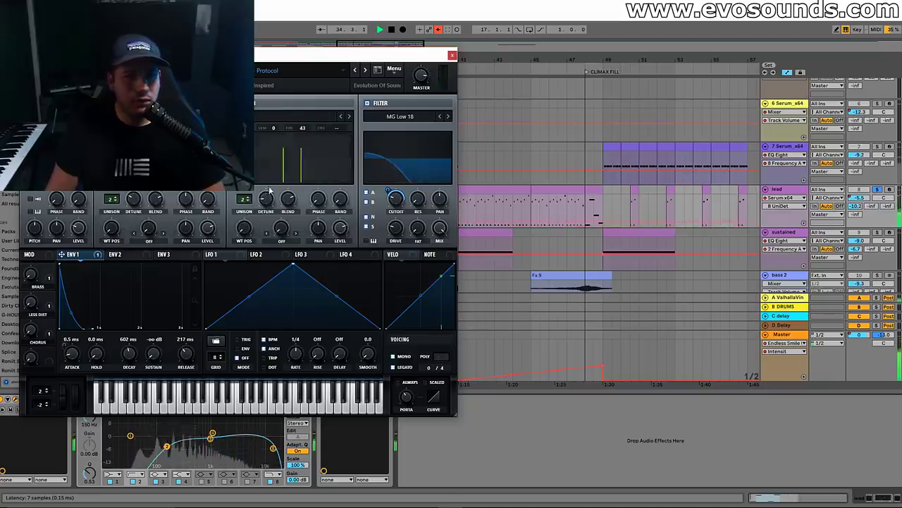
left_click(878, 189)
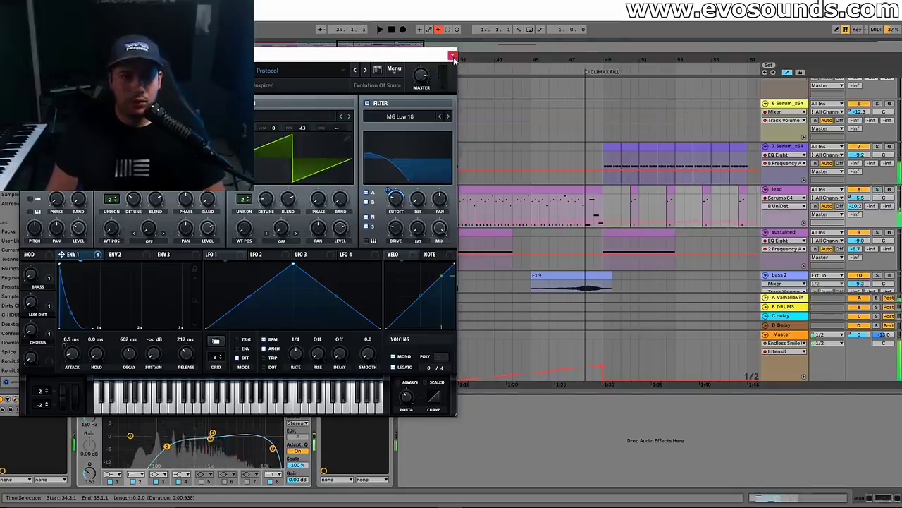
Audition the lead in the mix from bar 34 and set oscillator B in its Serum to 1 unison voice
left_click(452, 54)
left_click(311, 191)
key("space")
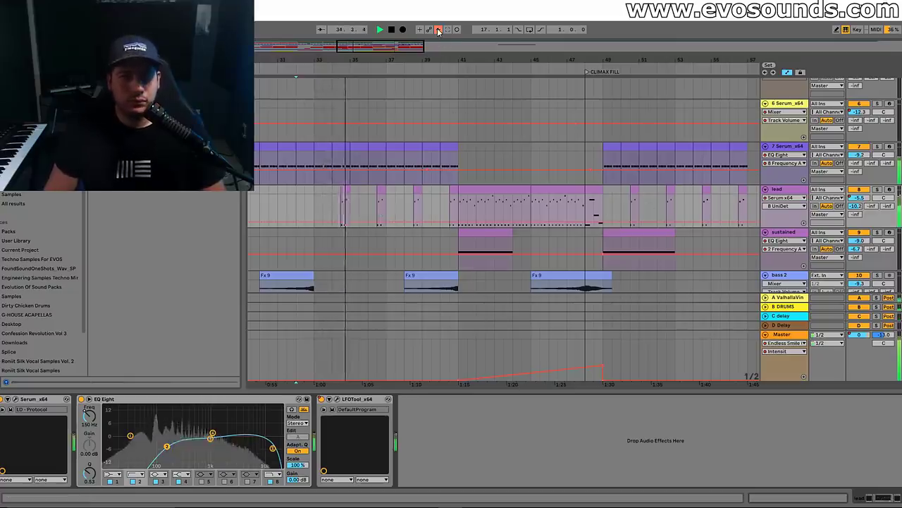
left_click(16, 400)
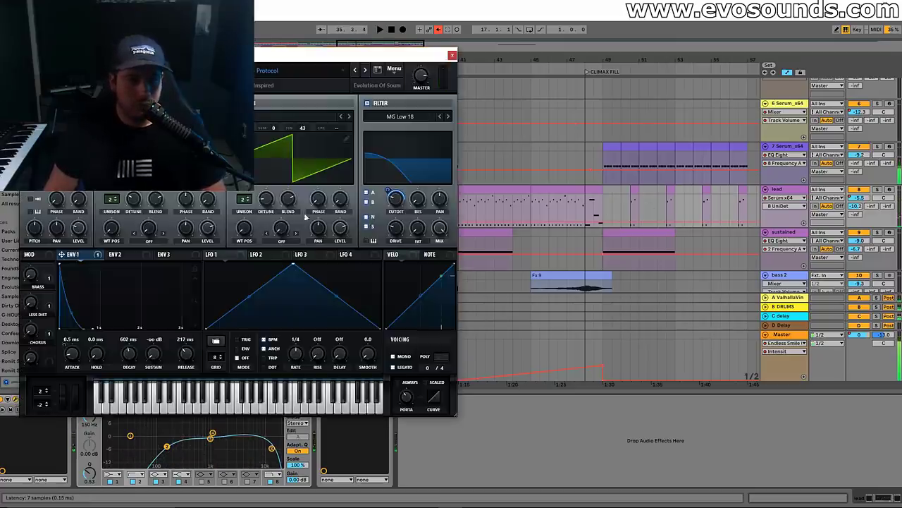
left_click_drag(366, 54, 340, 221)
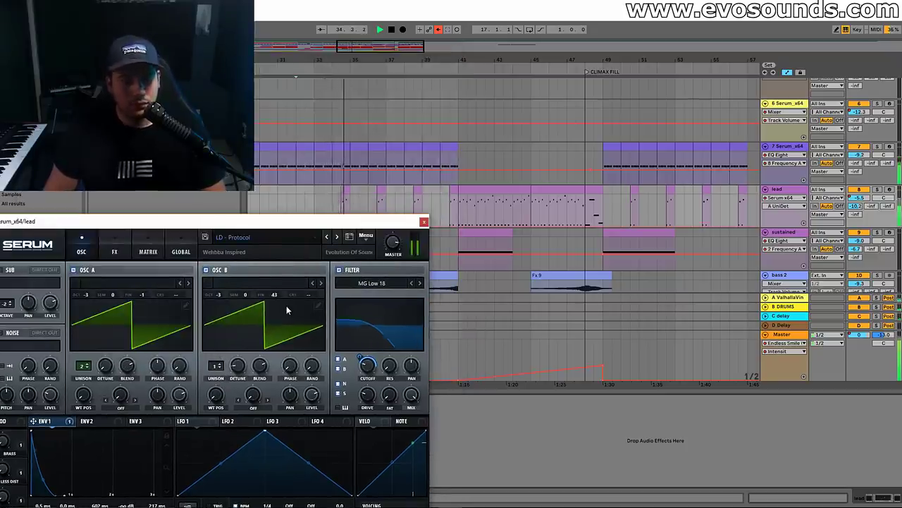
Compare the lead soloed and in the full mix from bar 34, and close its Serum window
left_click(877, 189)
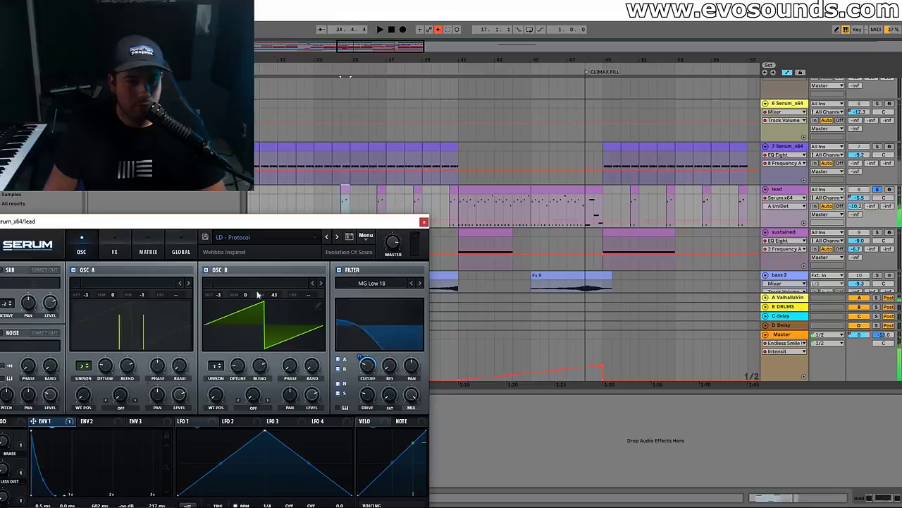
left_click(465, 252)
key("space")
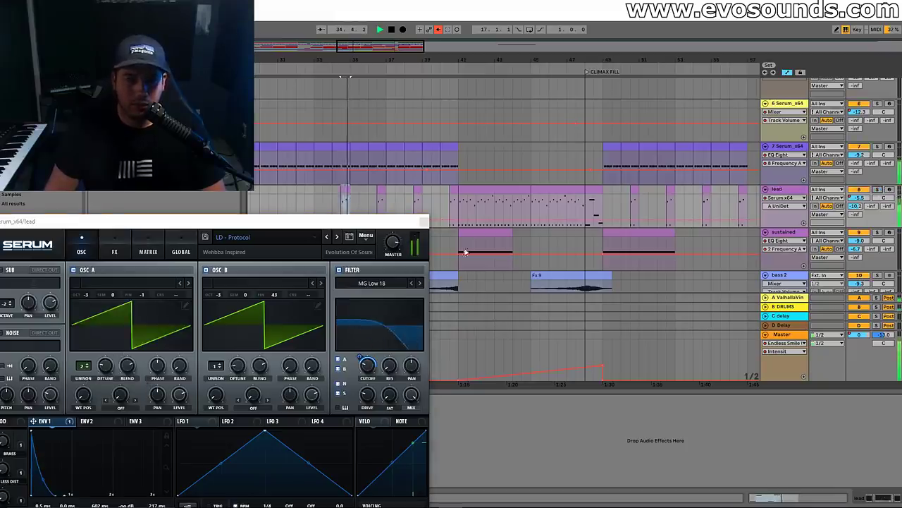
left_click(488, 233)
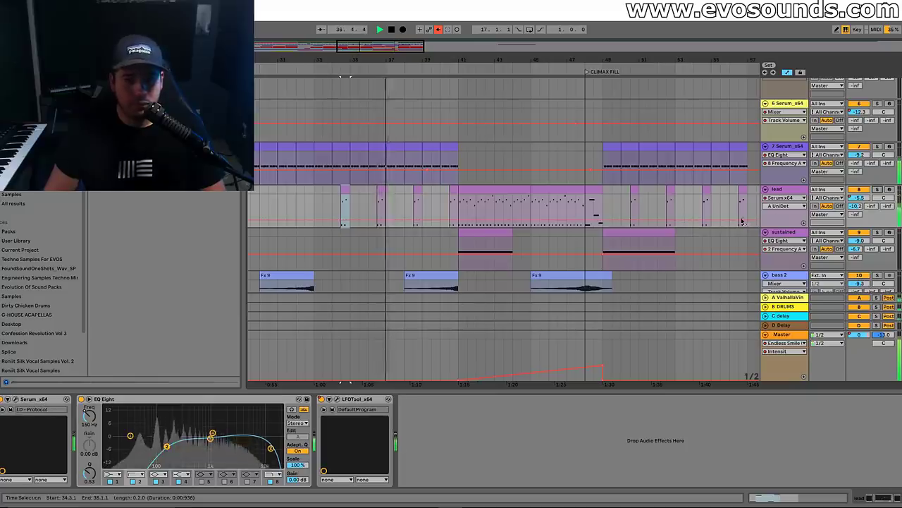
Set the lead's track volume automation to -7.0 dB up to bar 41 and replay from bar 34
left_click(859, 205)
left_click_drag(459, 210, 458, 205)
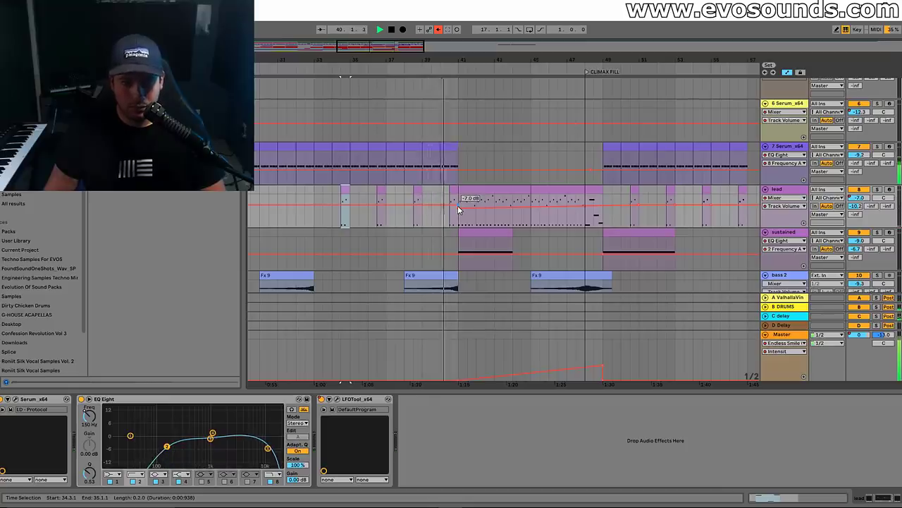
key("space")
key("space")
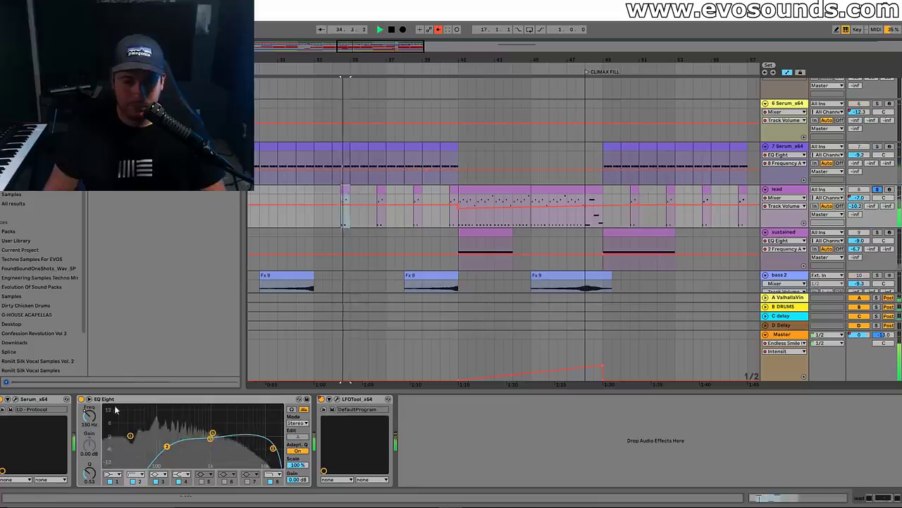
On the soloed lead's EQ Eight, enable and sweep band 6, and boost band 3 by 3.60 dB at 7.58 kHz
left_click(223, 482)
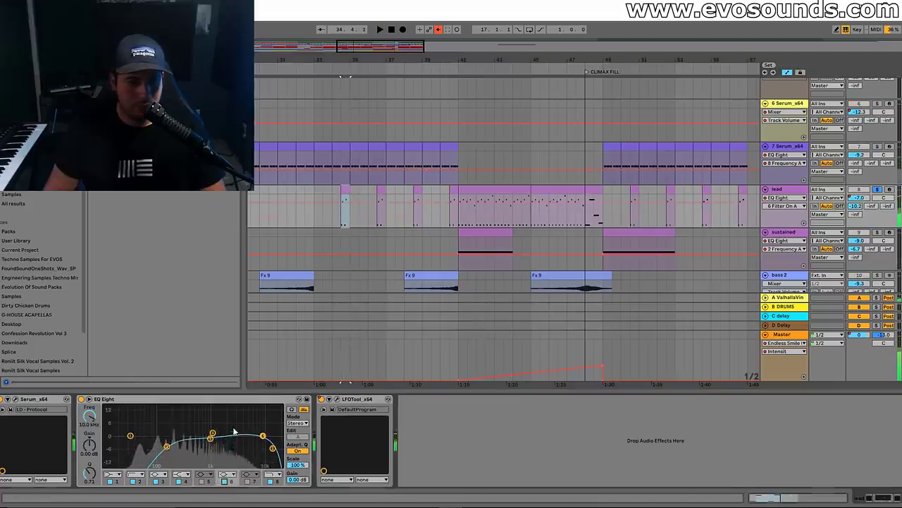
key("space")
left_click_drag(253, 416, 237, 409)
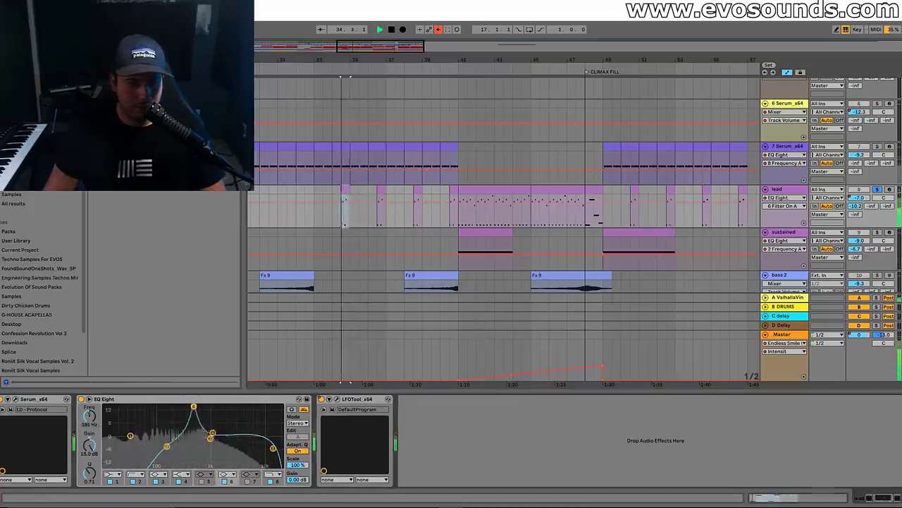
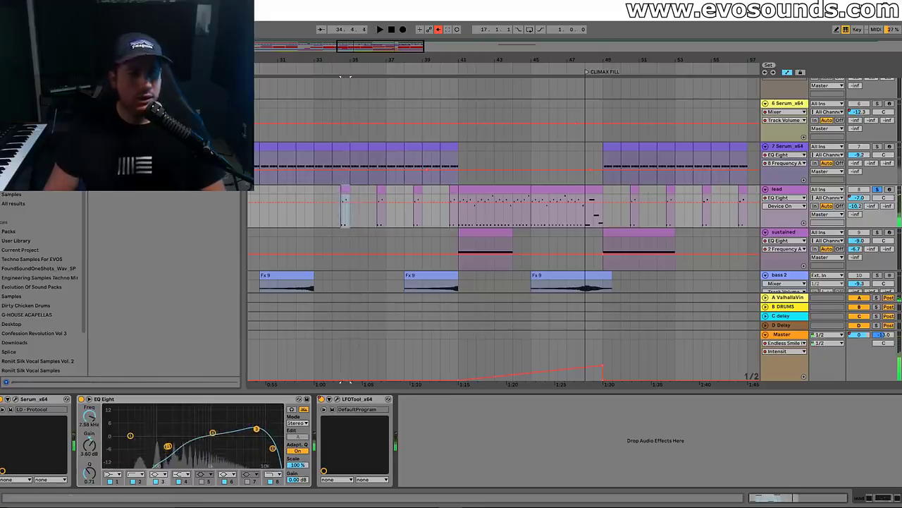
Add a LittlePlate reverb with a decay of about 2 seconds after LFOTool on the lead, and balance its mix against the full track
key("Tab")
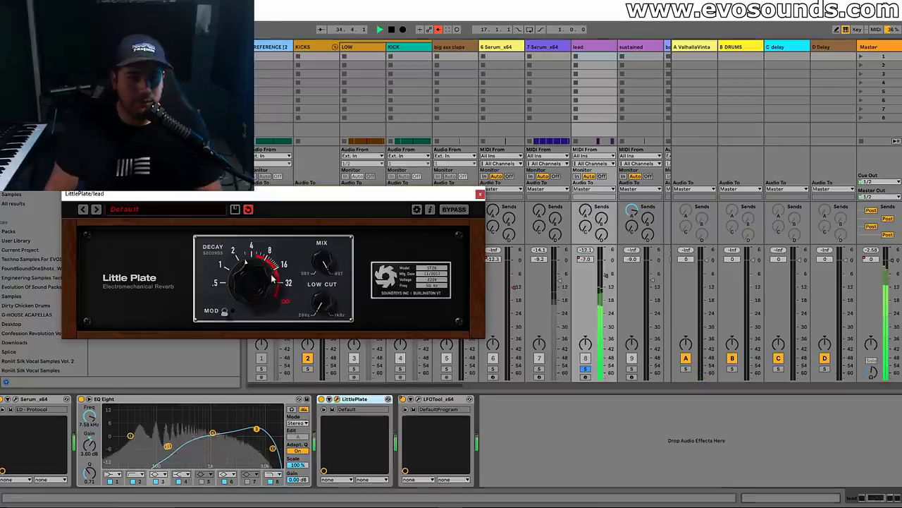
key("space")
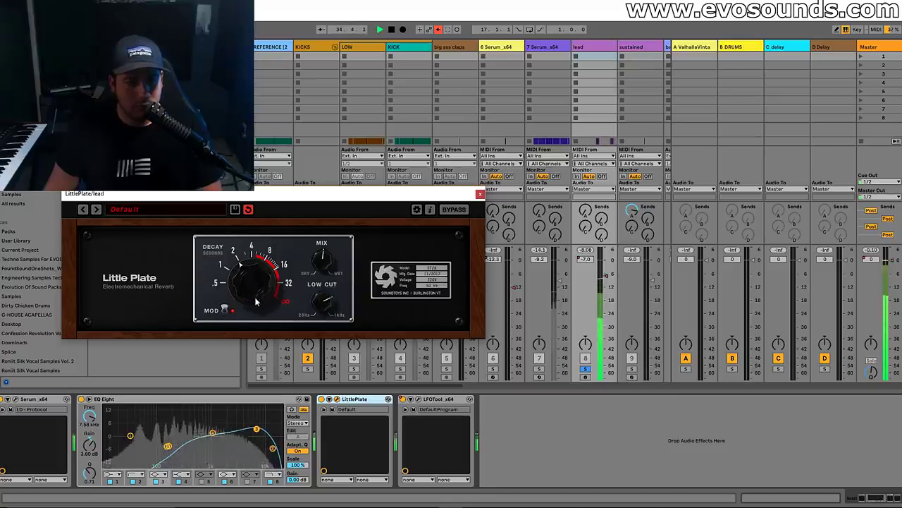
left_click(585, 369)
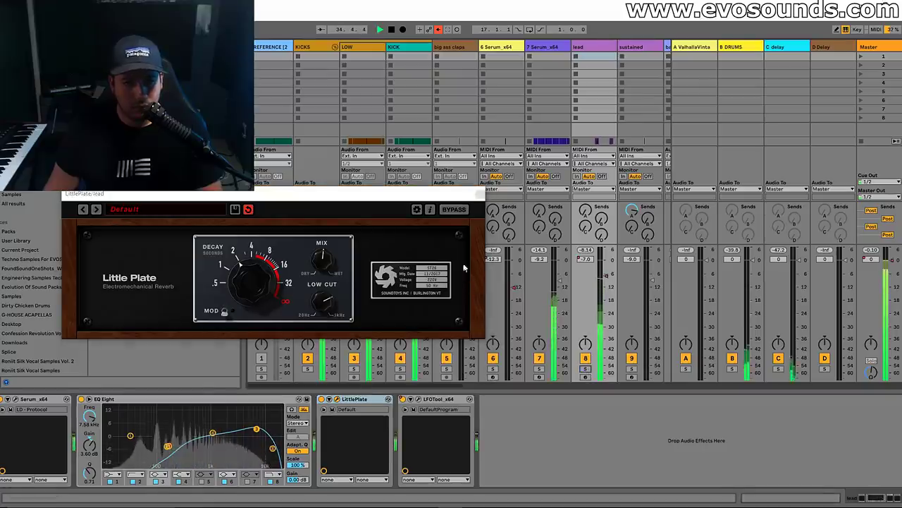
left_click_drag(355, 399, 451, 399)
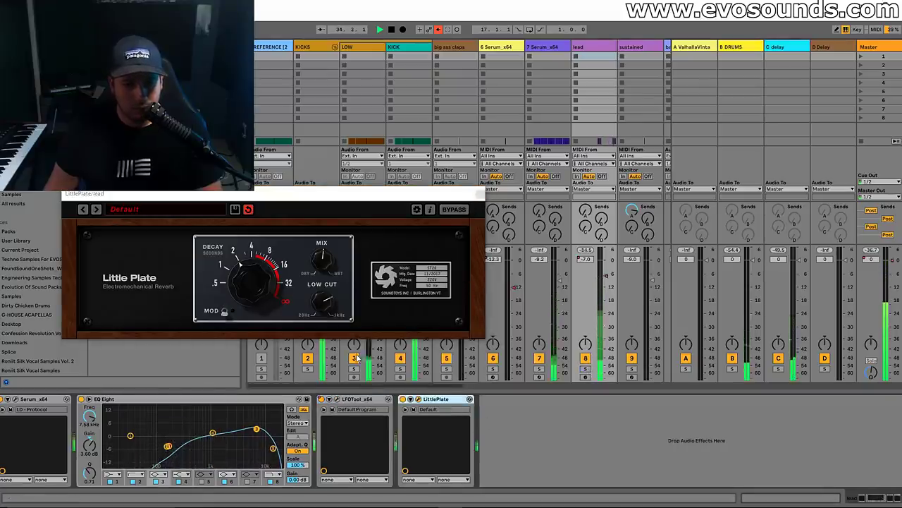
left_click_drag(326, 274, 321, 273)
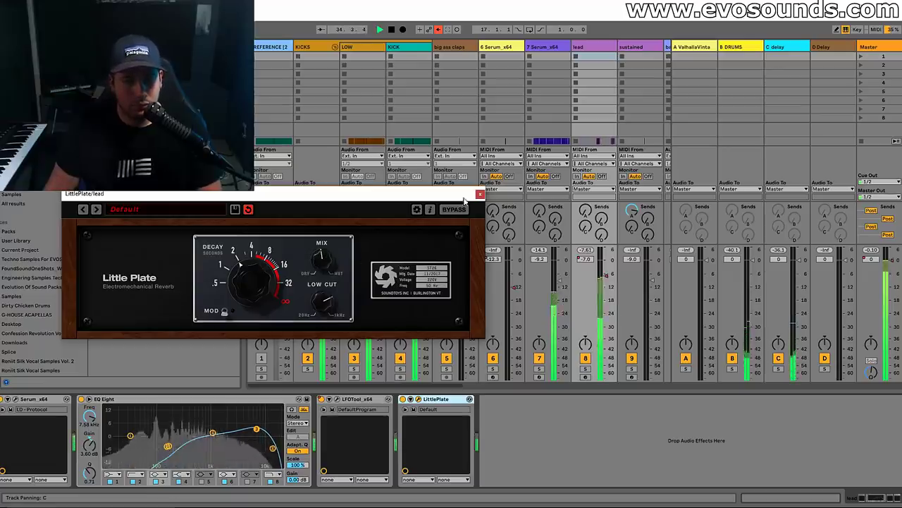
Delete the lead's track volume automation
right_click(609, 277)
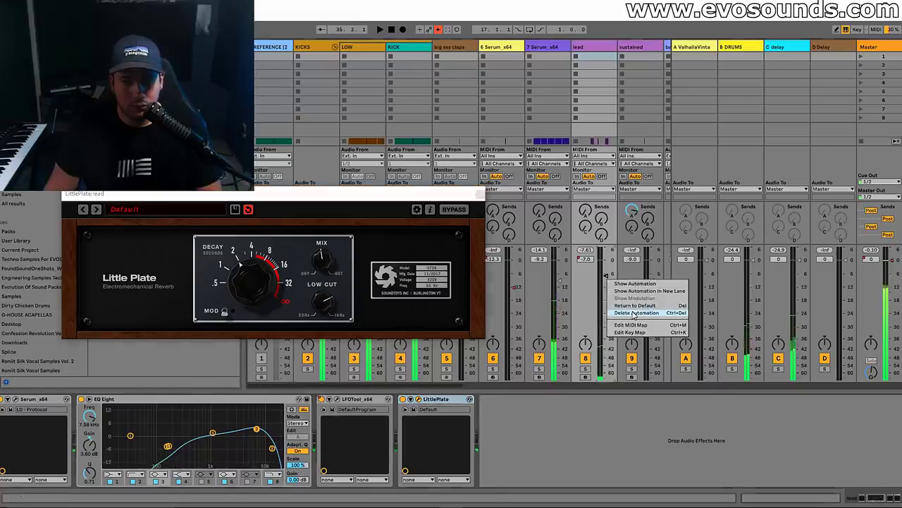
left_click(634, 313)
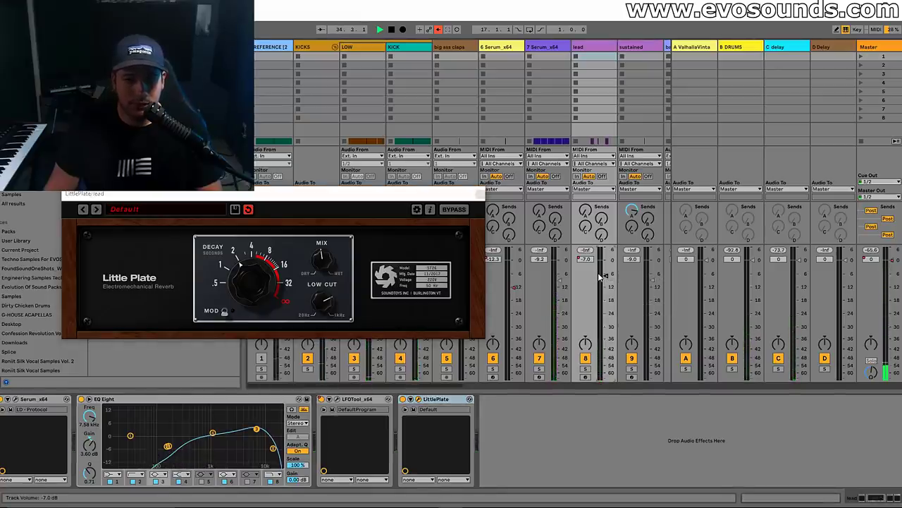
With the lead soloed, set its EQ Eight band 2 low cut to 147 Hz with Q 0.93, and unsolo it
left_click(585, 368)
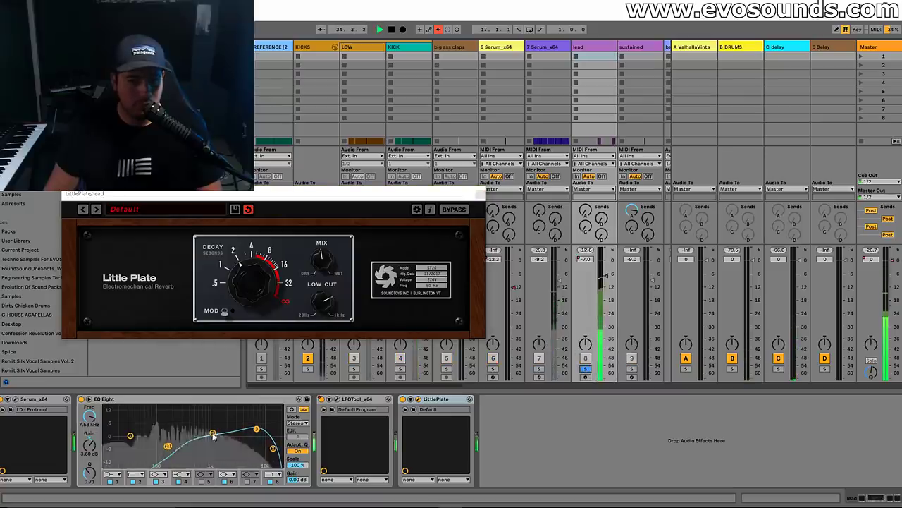
left_click(169, 447)
key("space")
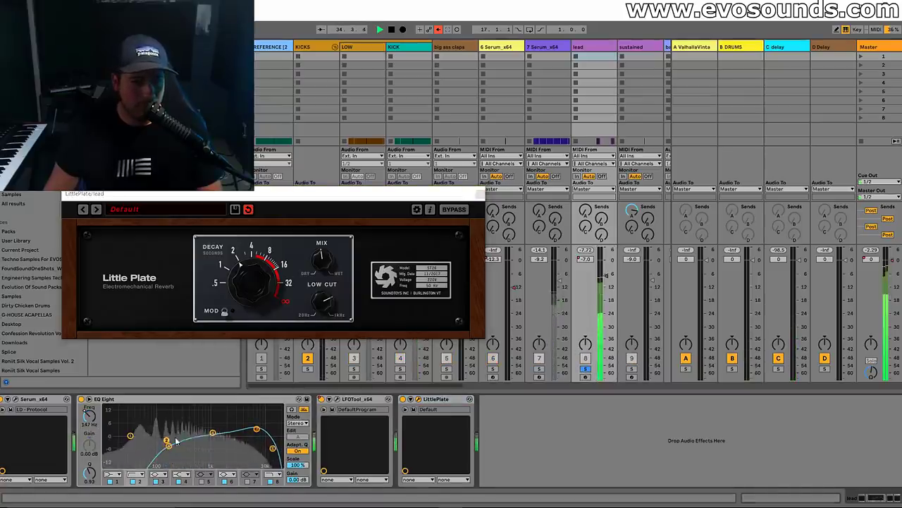
left_click(585, 368)
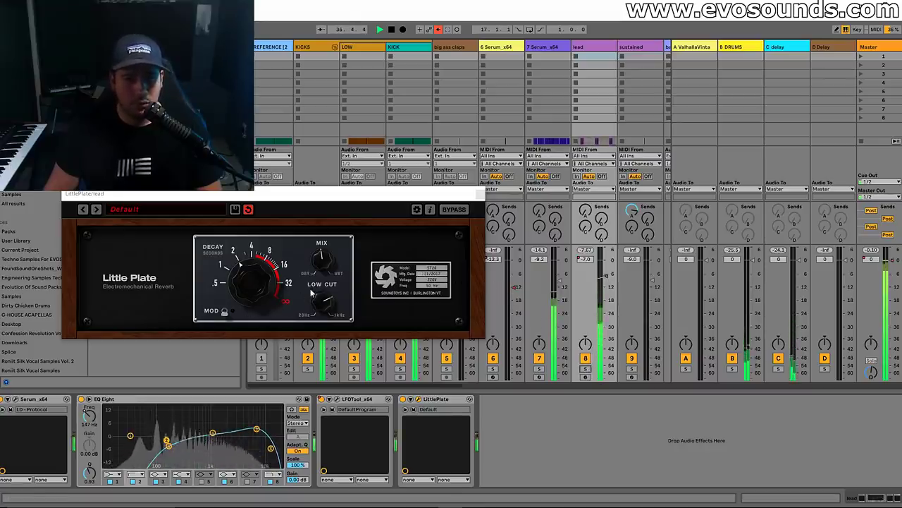
Raise LittlePlate's mix slightly on the lead and return to the arrangement
left_click(341, 275)
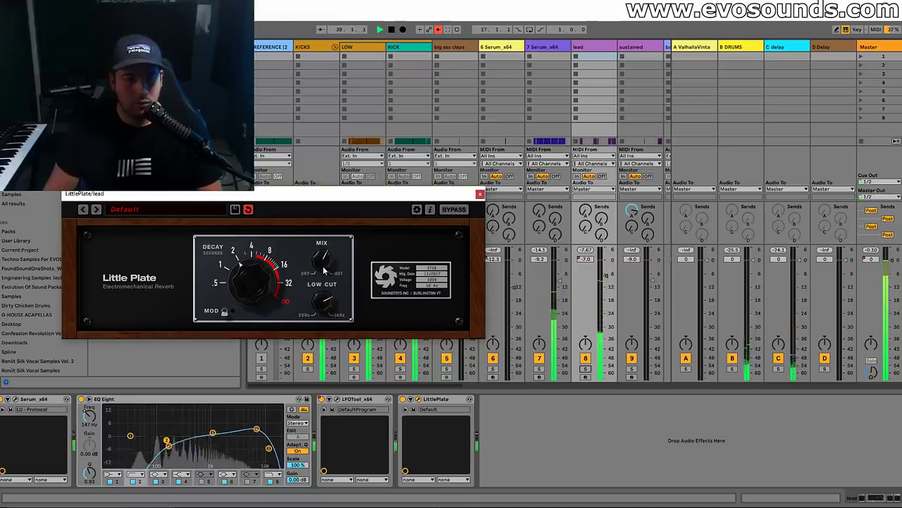
left_click(585, 369)
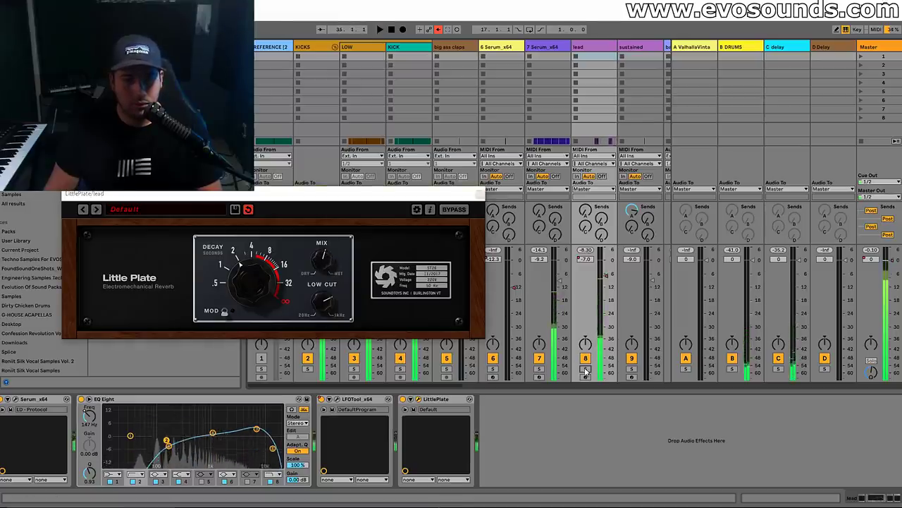
key("Tab")
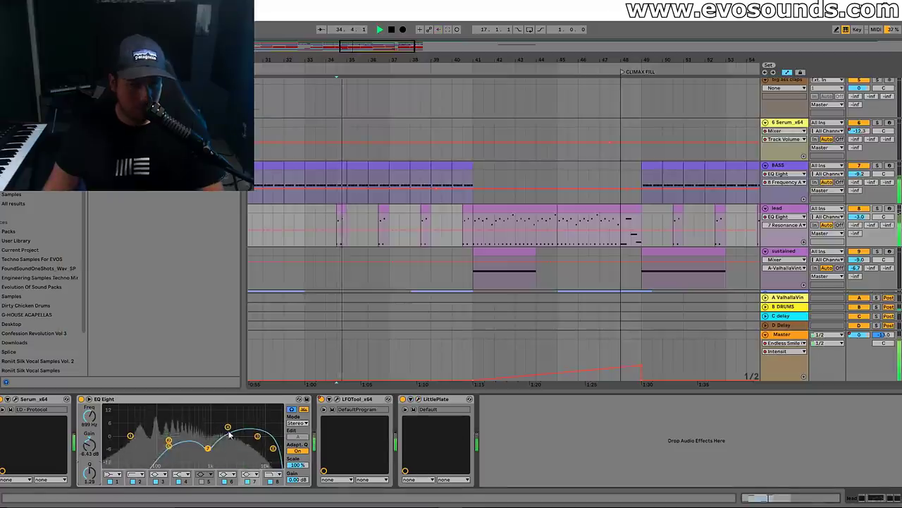
Set the lead EQ's band 4 to 1.36 dB at 2.25 kHz and compare the lead with EQ Eight and LittlePlate bypassed
key("space")
left_click(81, 399)
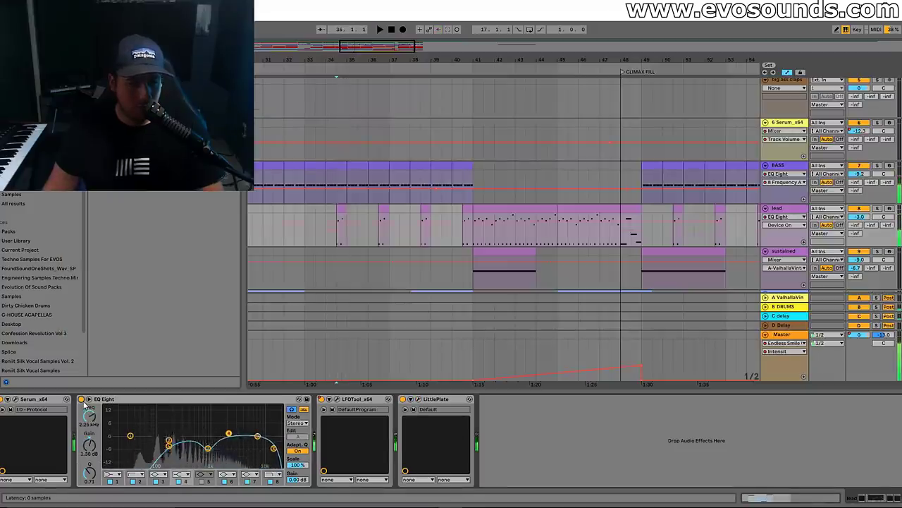
left_click(81, 399)
left_click(402, 399)
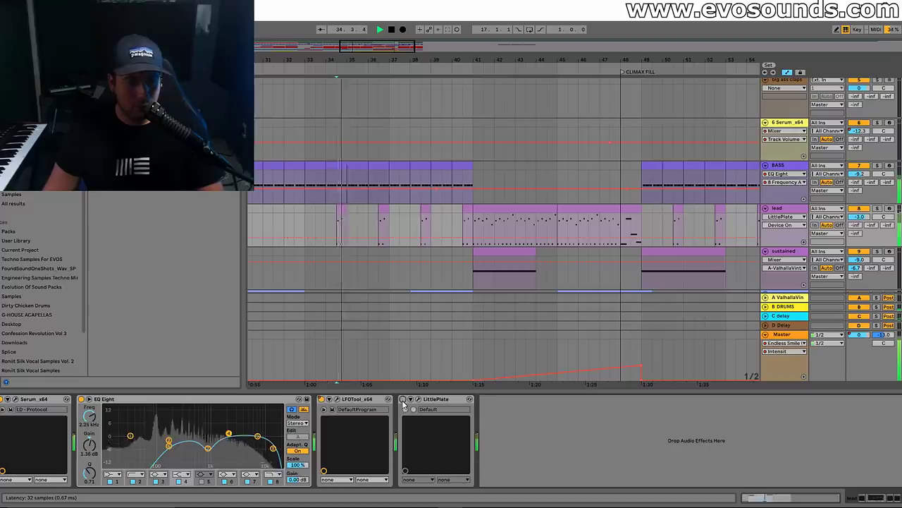
Try different gains on the lead EQ's band 7 dip during playback and move it to 861 Hz
left_click_drag(208, 449, 209, 437)
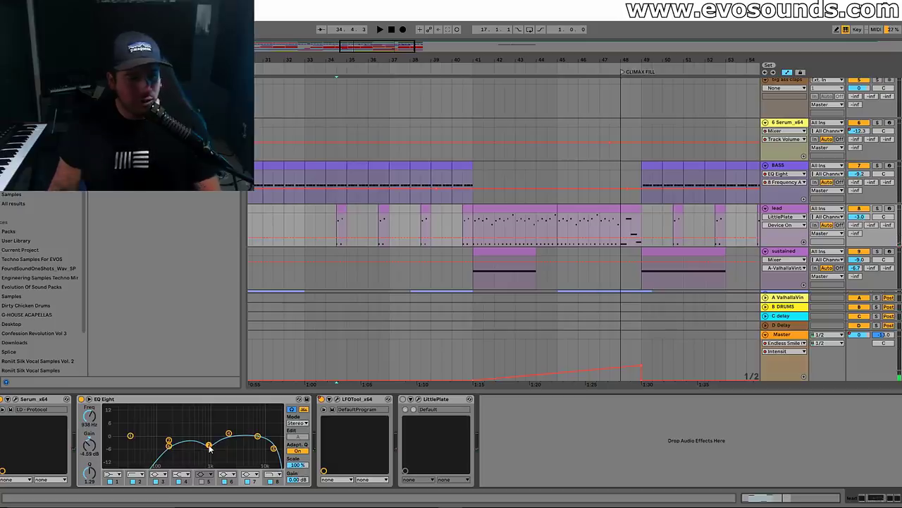
key("space")
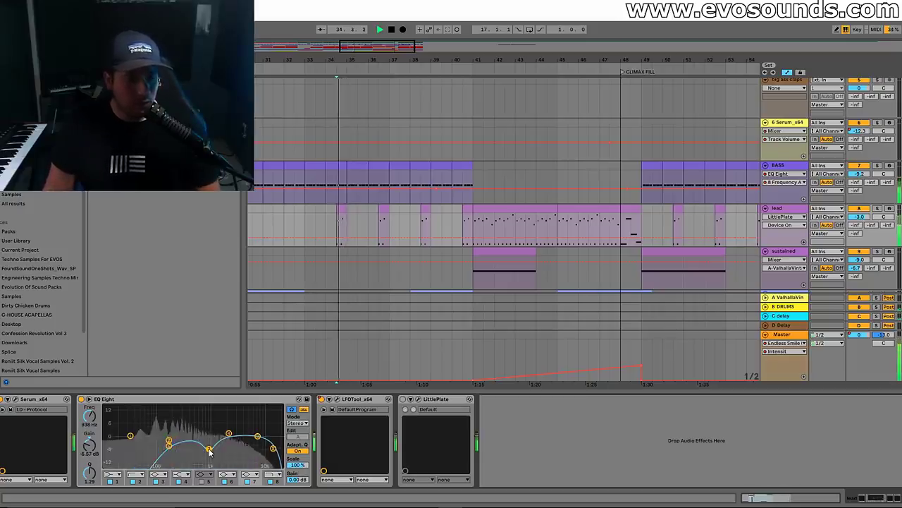
left_click_drag(208, 449, 206, 412)
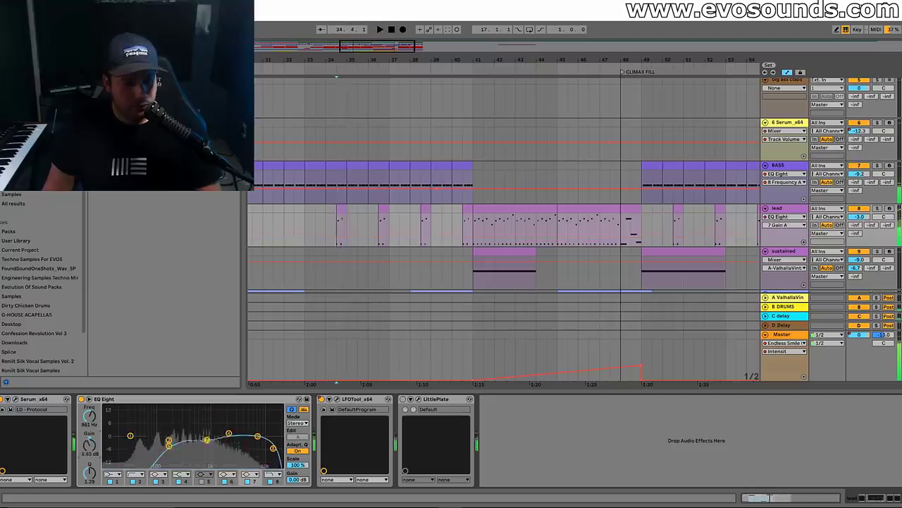
On the lead's EQ Eight, set band 3 to 2.60 dB at 337 Hz and cut band 6 at 220 Hz
left_click(168, 440)
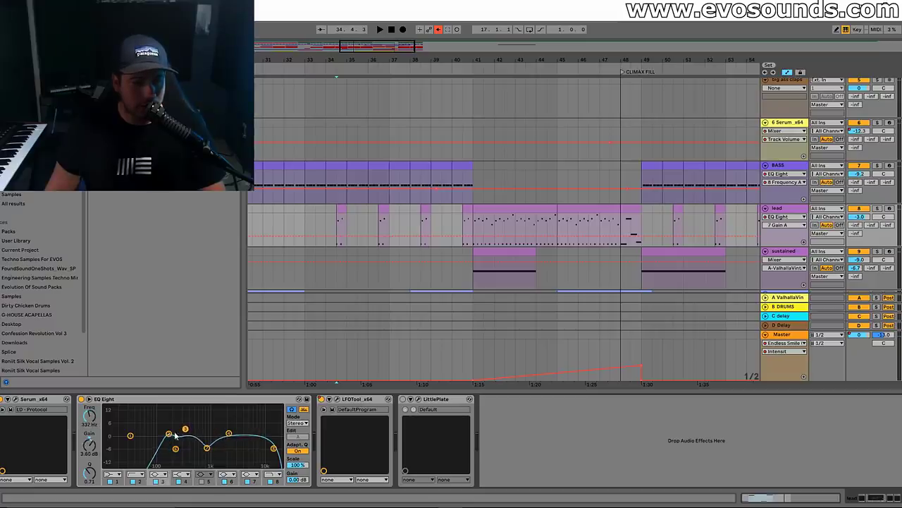
key("space")
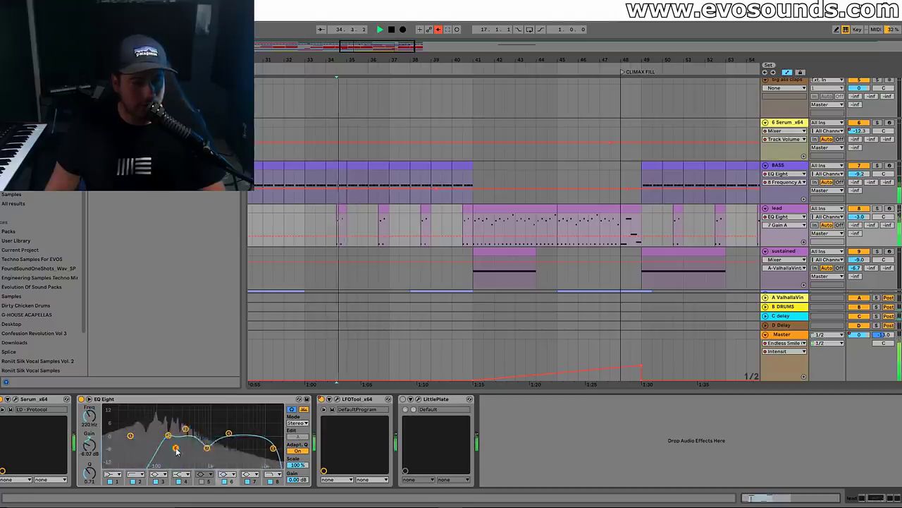
key("space")
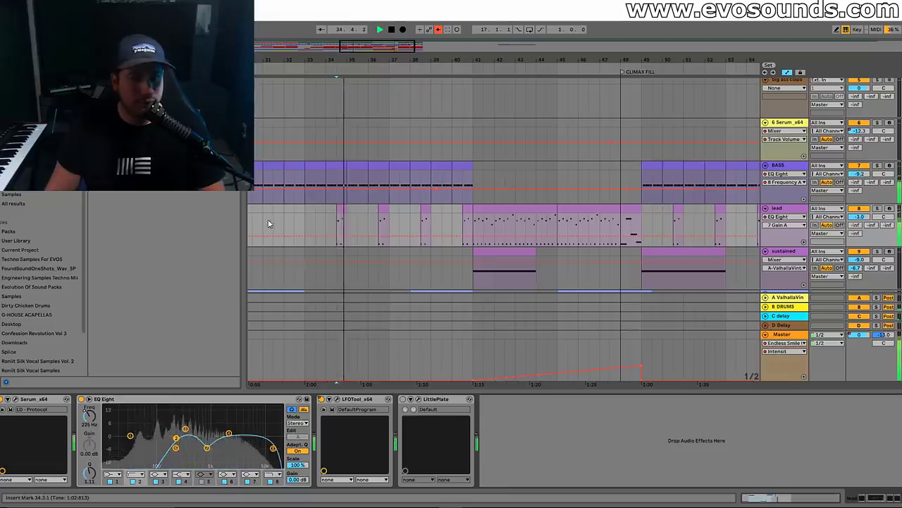
Re-enable the overridden automation and display the lead EQ's band 2 frequency automation while replaying from bar 34
key("space")
left_click(438, 30)
key("space")
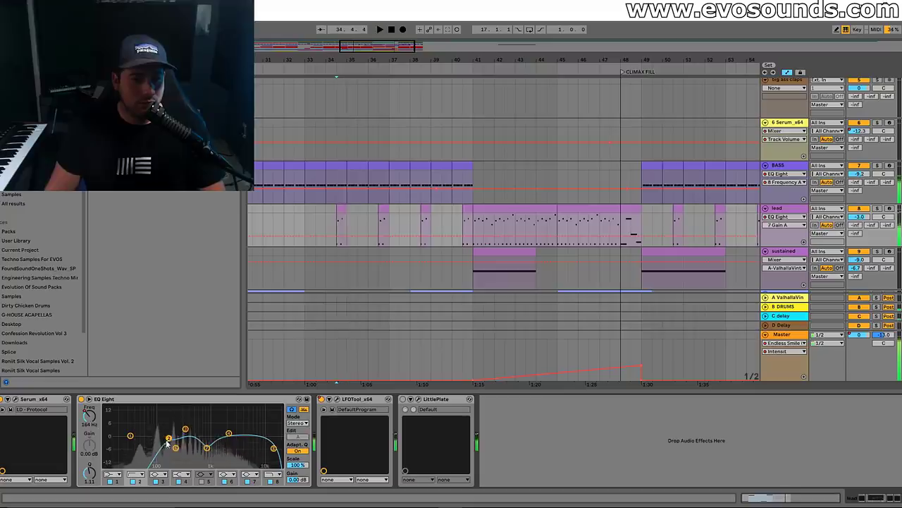
left_click(89, 417)
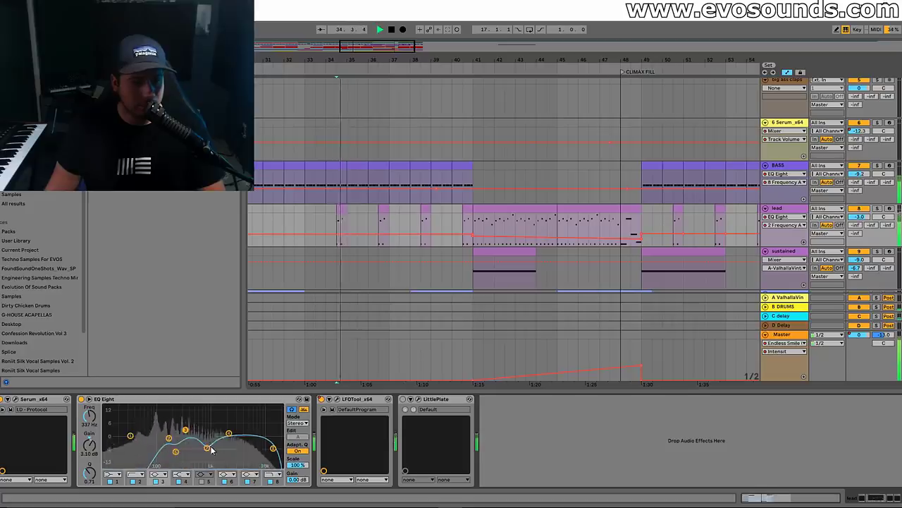
Check the lead's LittlePlate reverb settings, then replay from bar 32 and lower the lead track's volume
left_click(411, 399)
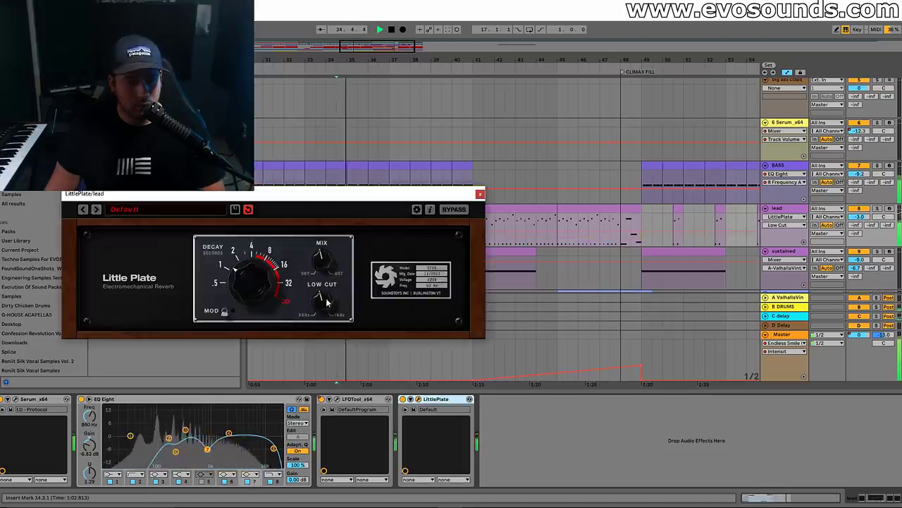
left_click(480, 194)
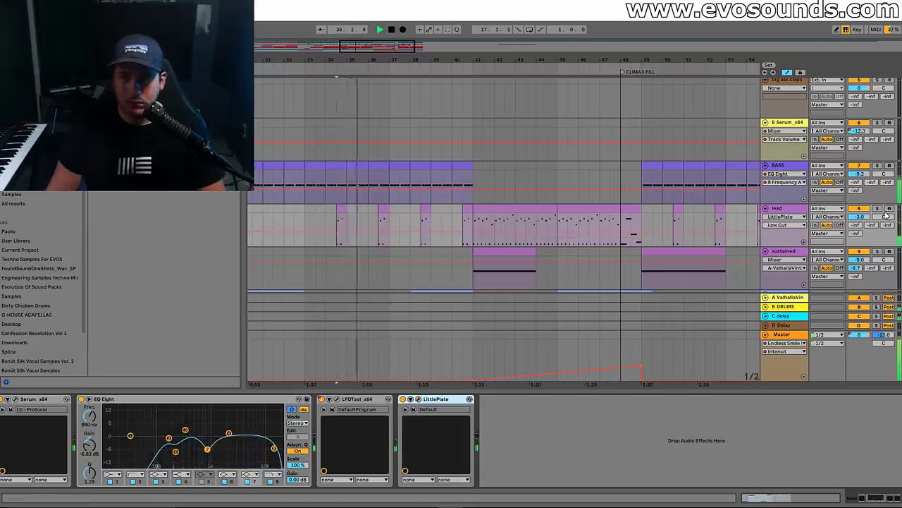
left_click(286, 222)
left_click_drag(859, 217, 859, 224)
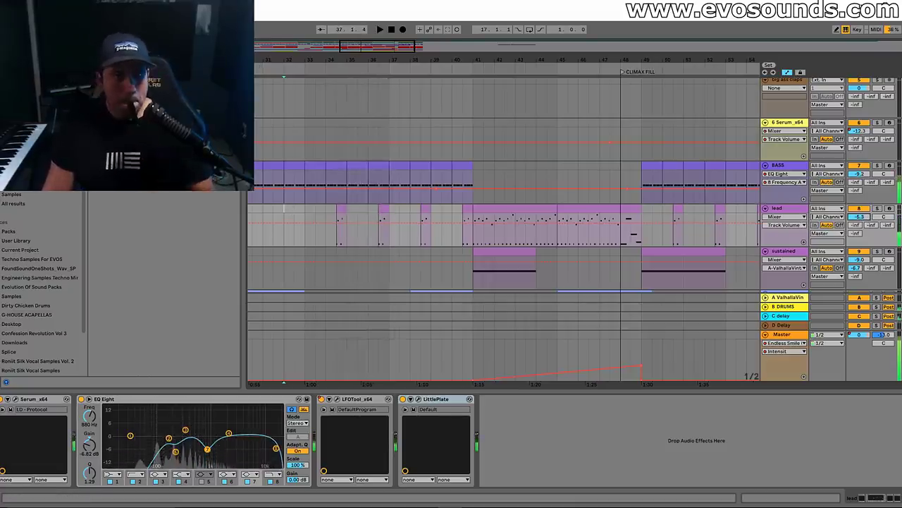
Insert OTT between the lead's EQ Eight and LFOTool, set its depth to 35%, and replay the clip near bar 34
key("space")
left_click(123, 212)
left_click_drag(124, 212, 372, 439)
key("space")
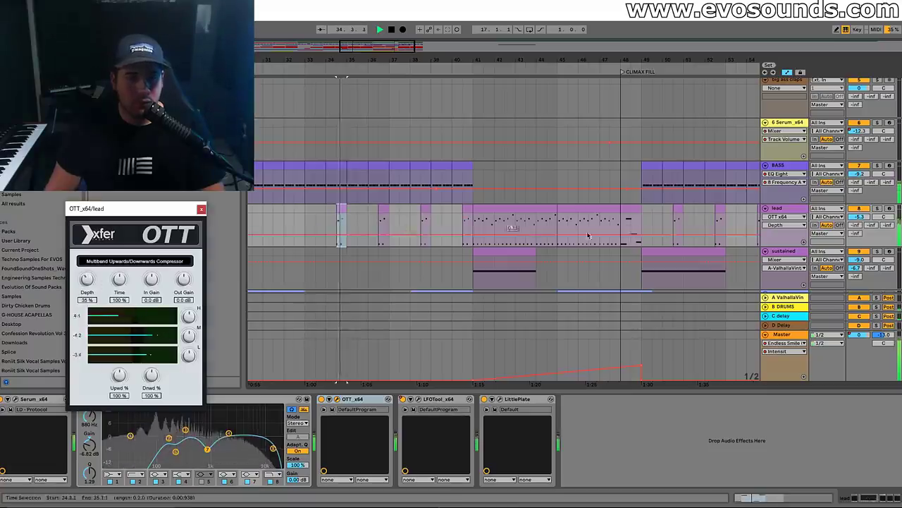
Raise the lead's volume to -3.1 dB, audition its climax fill clip at bar 48, and close the OTT window
left_click(872, 208)
left_click(514, 211)
left_click(631, 215)
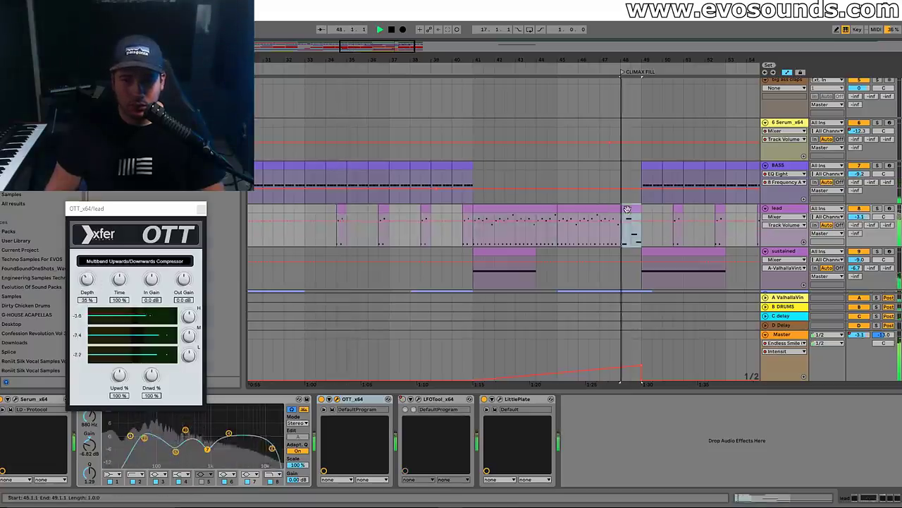
left_click(202, 210)
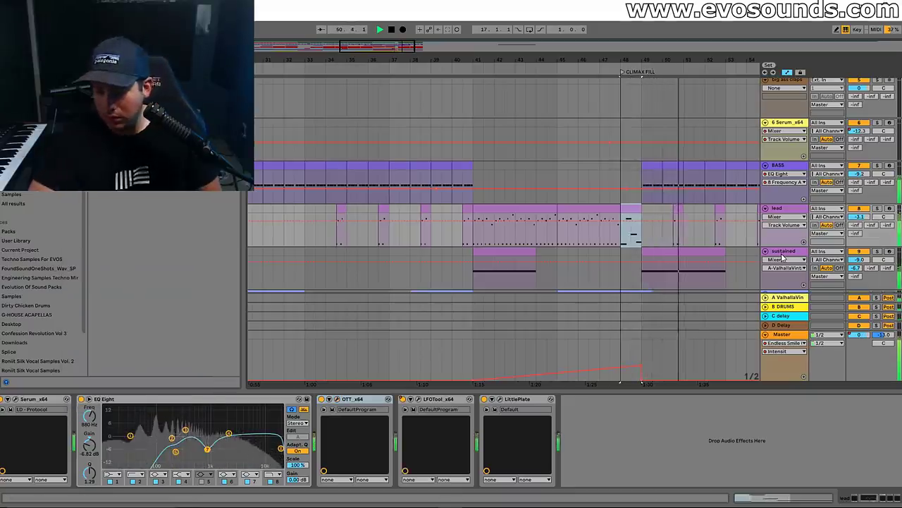
Automate the Env 1 sustain of the lead's Serum to rise over the climax fill from bar 48 to 49
left_click(34, 399)
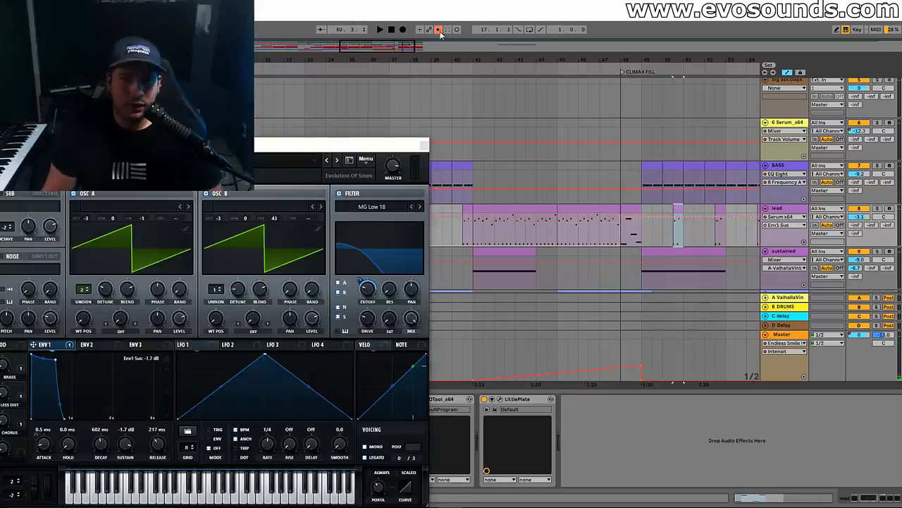
left_click_drag(659, 222, 634, 233)
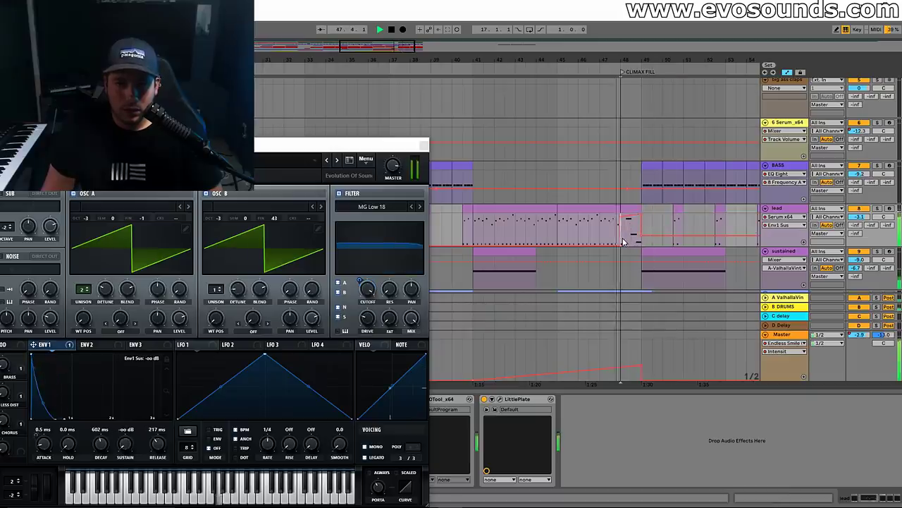
left_click(424, 146)
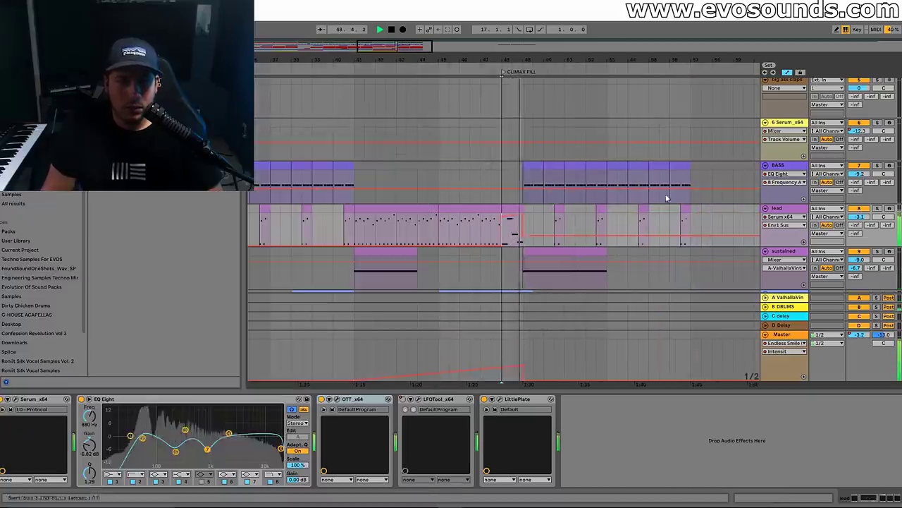
Solo the sustained track and set its EQ Eight band 2 frequency to 164 Hz while replaying the clip at bar 49
left_click(773, 257)
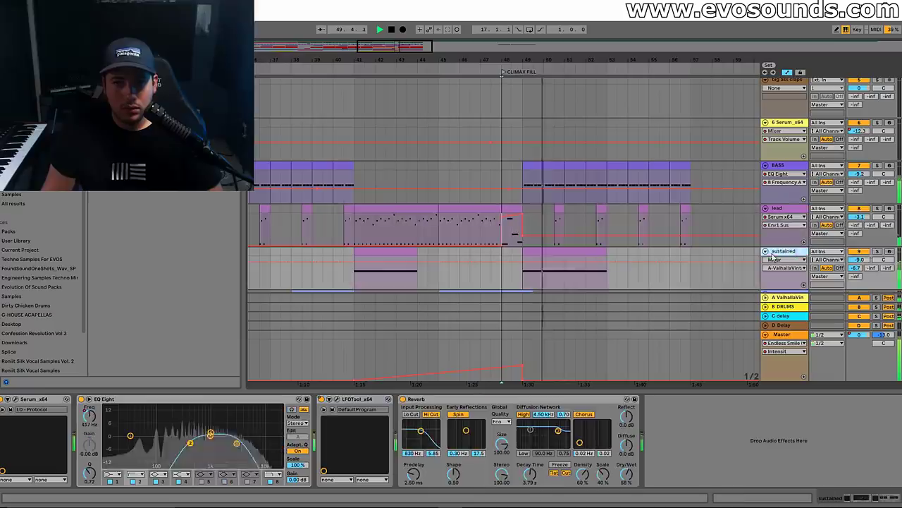
left_click(878, 252)
left_click(564, 257)
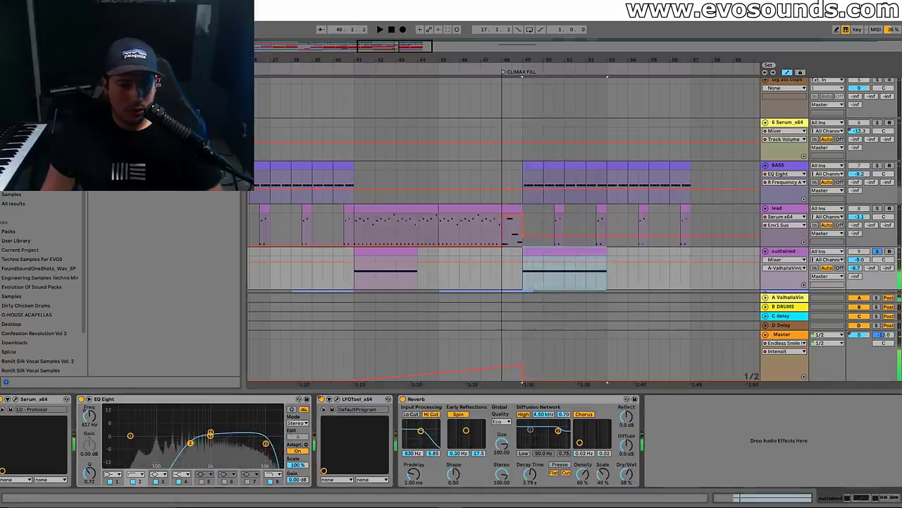
left_click(89, 418)
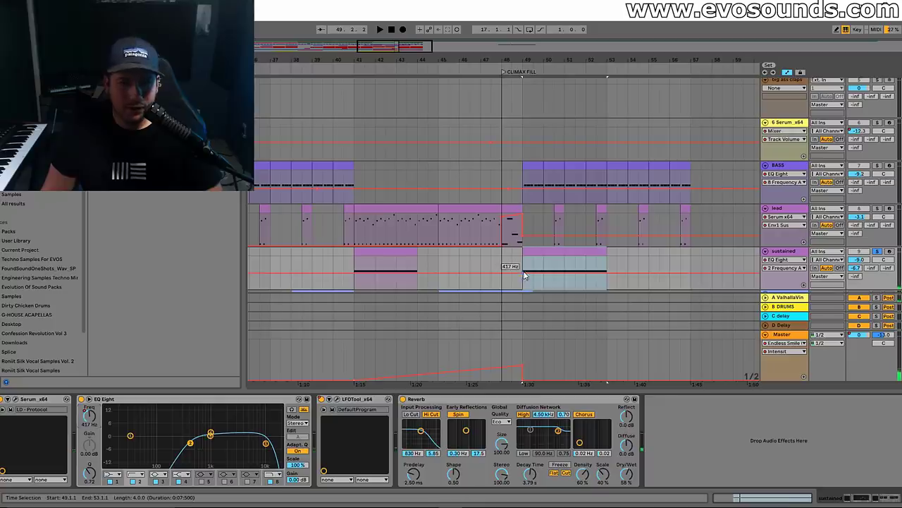
key("space")
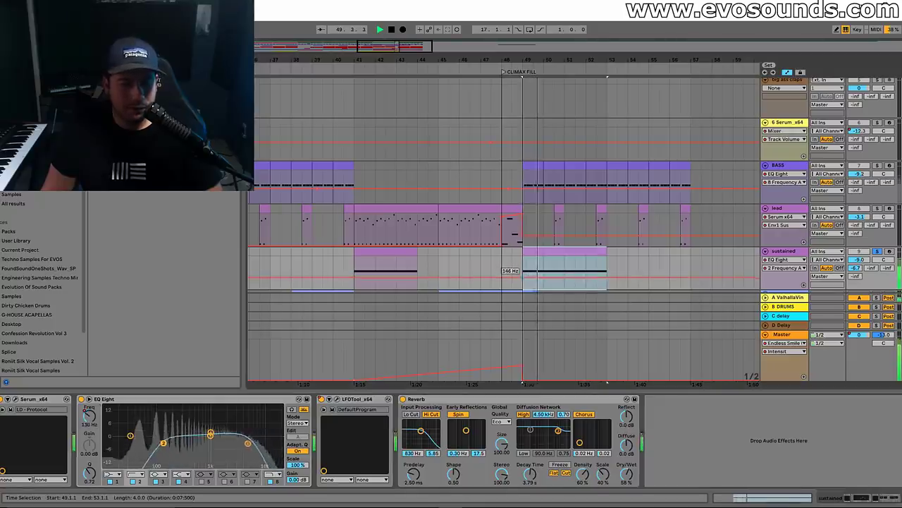
key("space")
key("space")
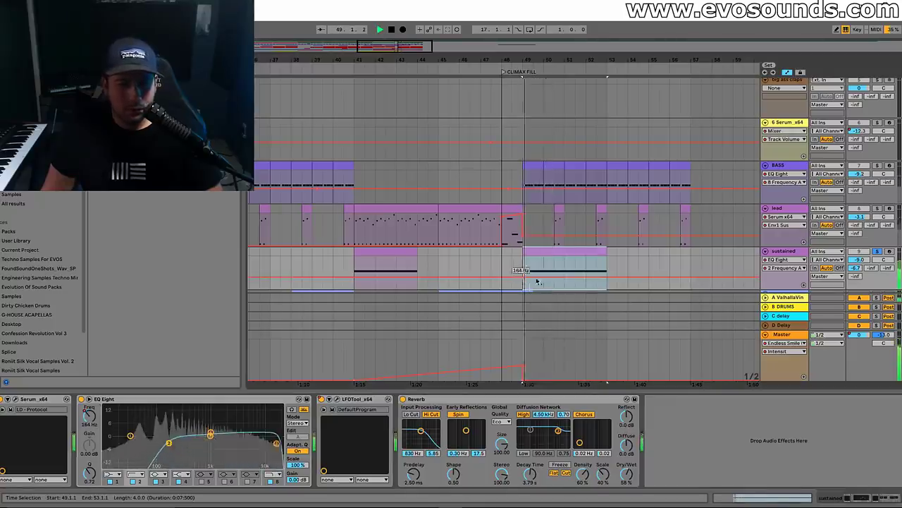
Enable band 7 on the sustained track's EQ Eight, cut it -7.07 dB at 880 Hz, and replay unsoloed
left_click(248, 482)
key("space")
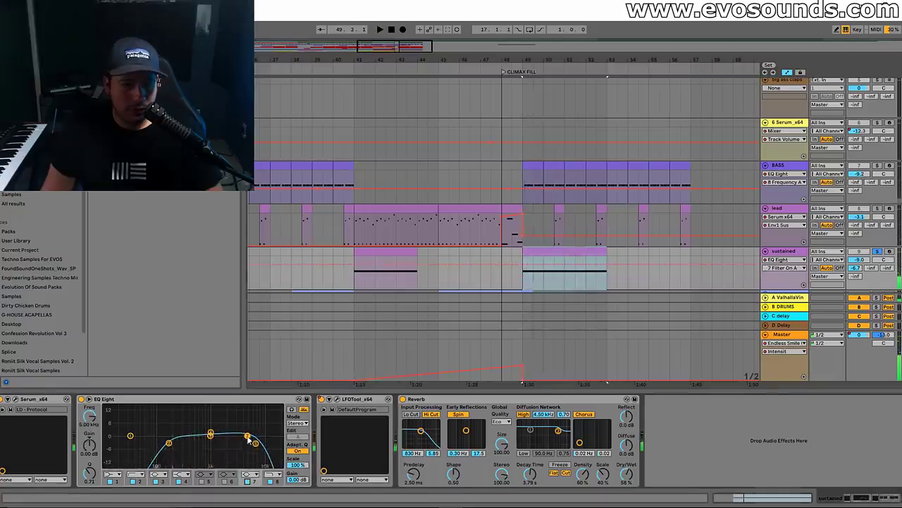
key("space")
left_click_drag(248, 437, 208, 451)
key("space")
key("space")
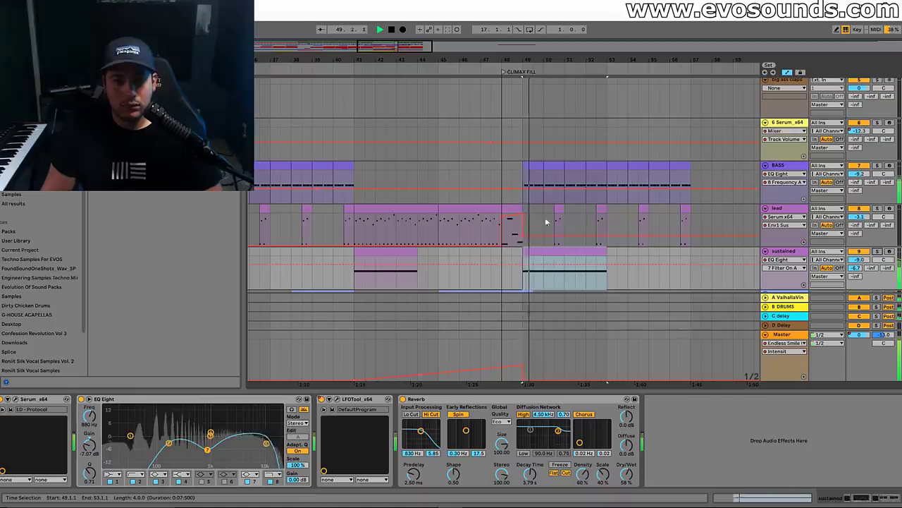
Replay the lead's entry from bar 32 and its clip near bar 34, comparing the sound with OTT switched off and on
key("minus")
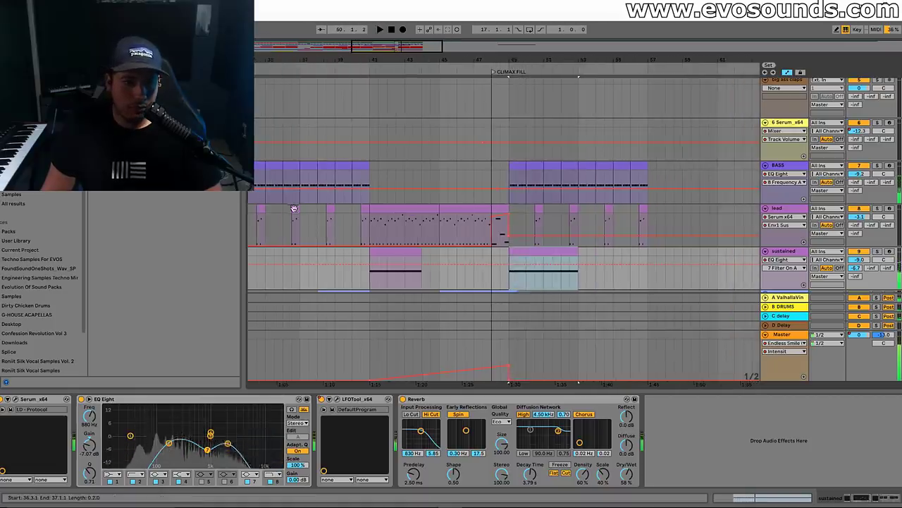
left_click(294, 207)
left_click_drag(403, 53, 388, 56)
left_click(335, 210)
left_click(322, 207)
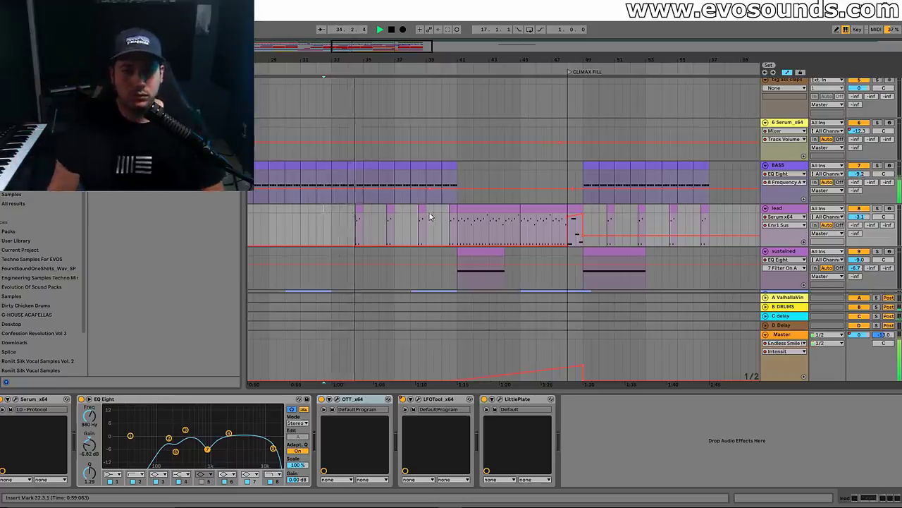
left_click(358, 209)
key("space")
key("space")
left_click(321, 399)
key("space")
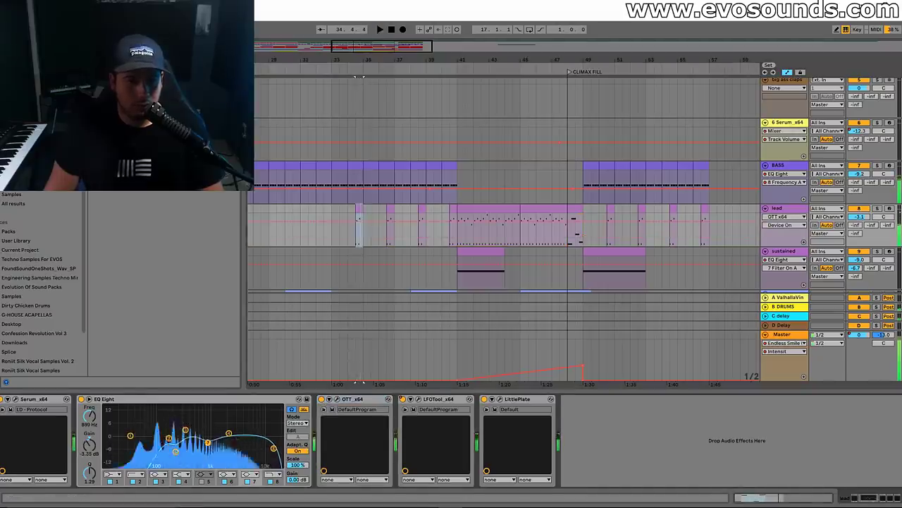
Adjust the lead EQ's band 7 dip near 899 Hz, set band 6 to -3.84 dB at 225 Hz, and lower the track to -6.2 dB
left_click_drag(208, 438, 208, 443)
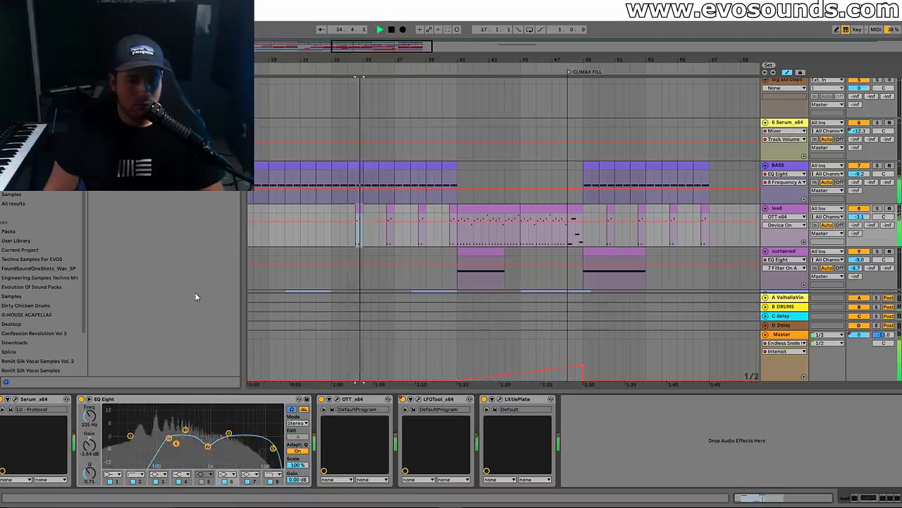
left_click(858, 217)
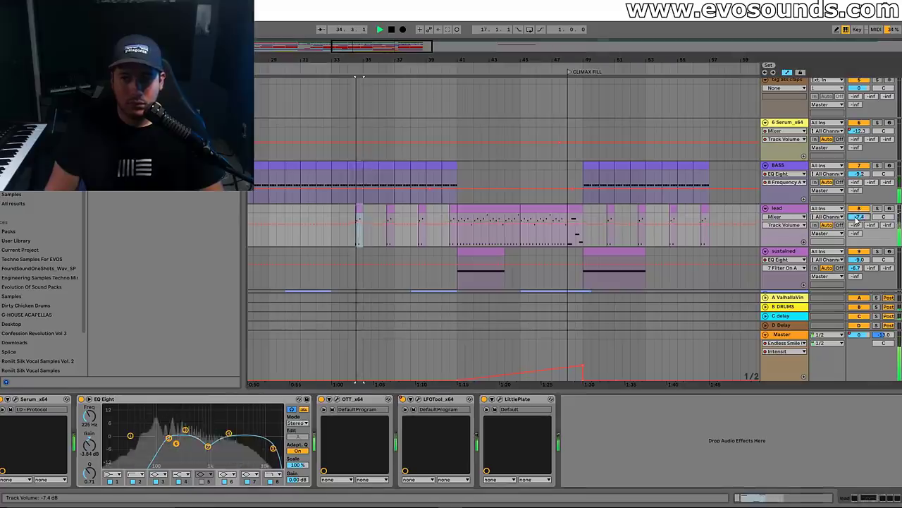
key("space")
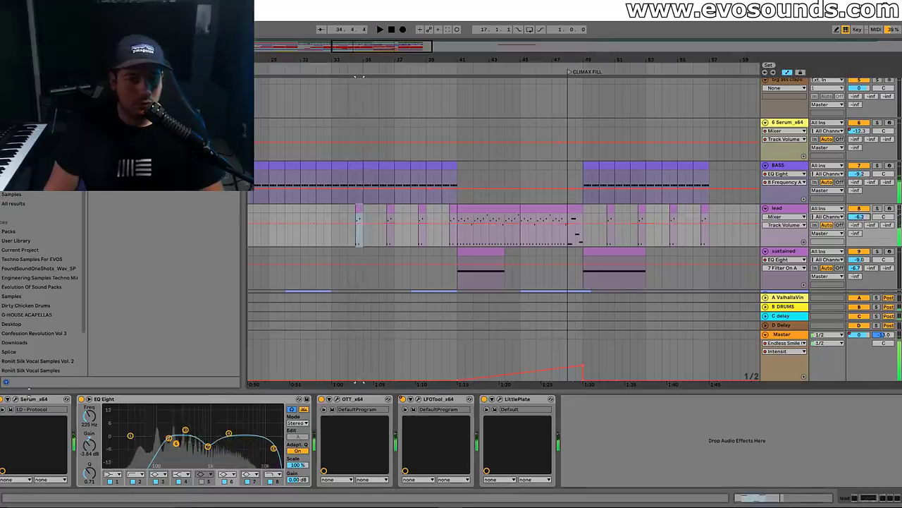
Set oscillator A's unison to 1 voice in the lead's Serum during playback and close the plugin
left_click(15, 400)
key("space")
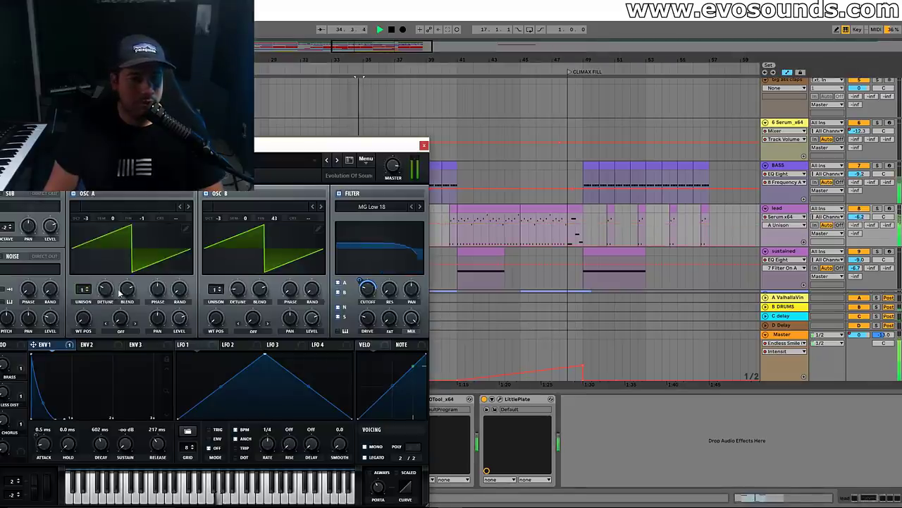
left_click(424, 146)
Play from bars 32 and 20 and examine all tracks between bars 17 and 49, including the 6 Serum clip at bar 20
left_click(325, 221)
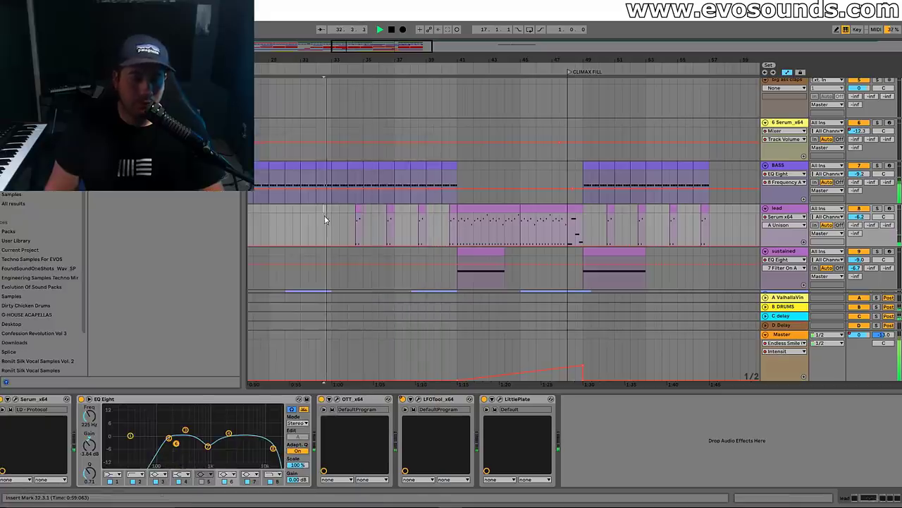
key("minus")
scroll(390, 215, "down", 3)
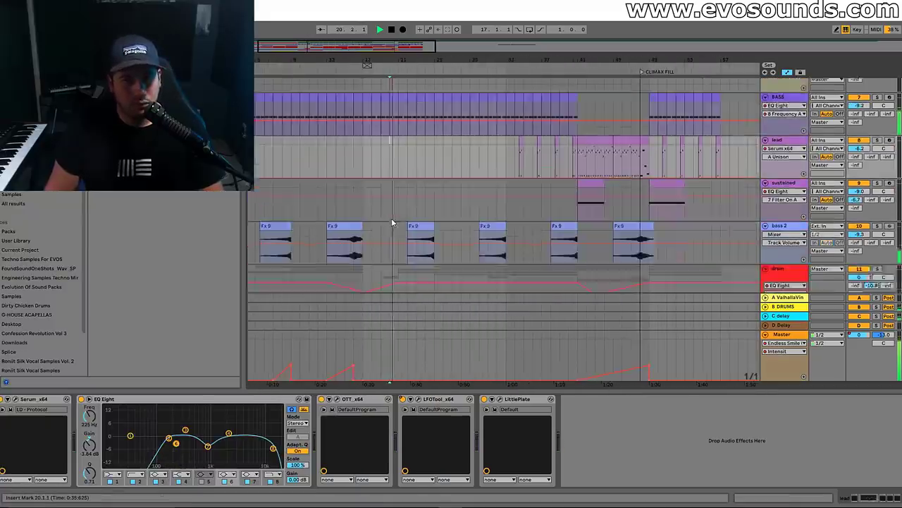
scroll(416, 214, "up", 3)
scroll(417, 209, "up", 3)
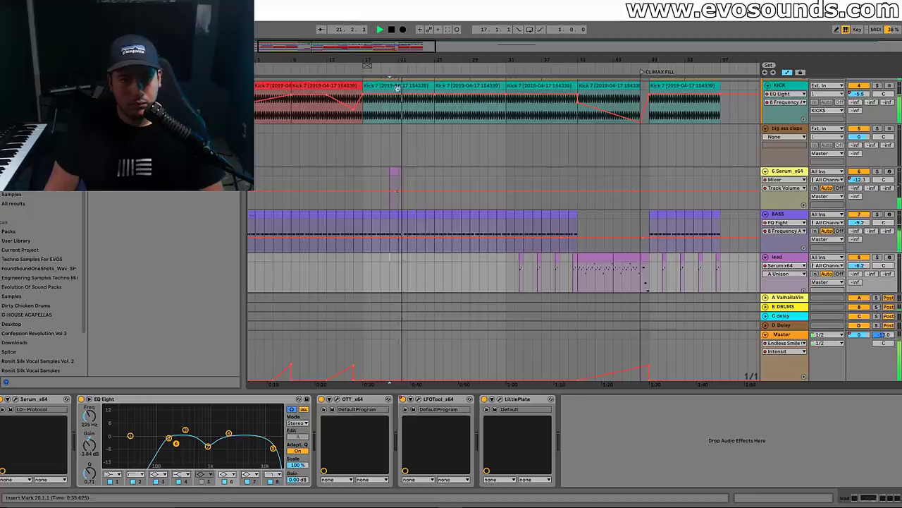
key("plus")
left_click(314, 176)
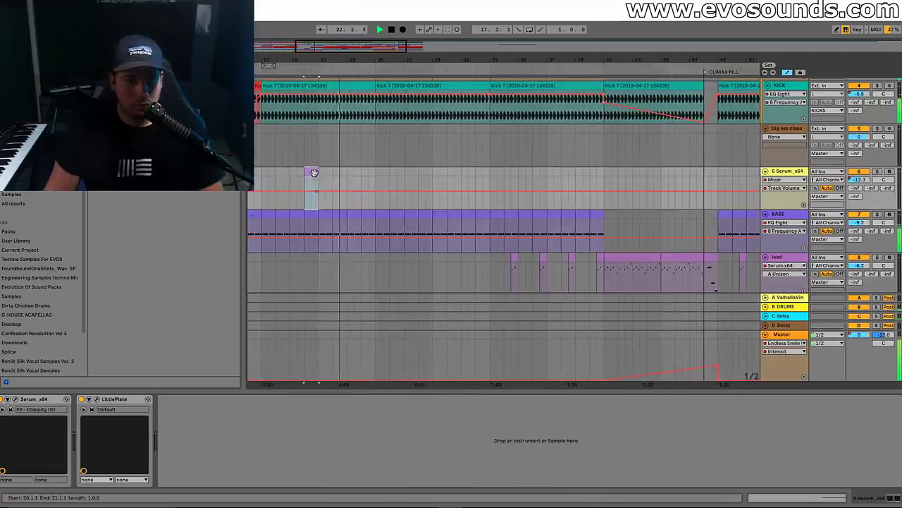
left_click_drag(605, 60, 604, 64)
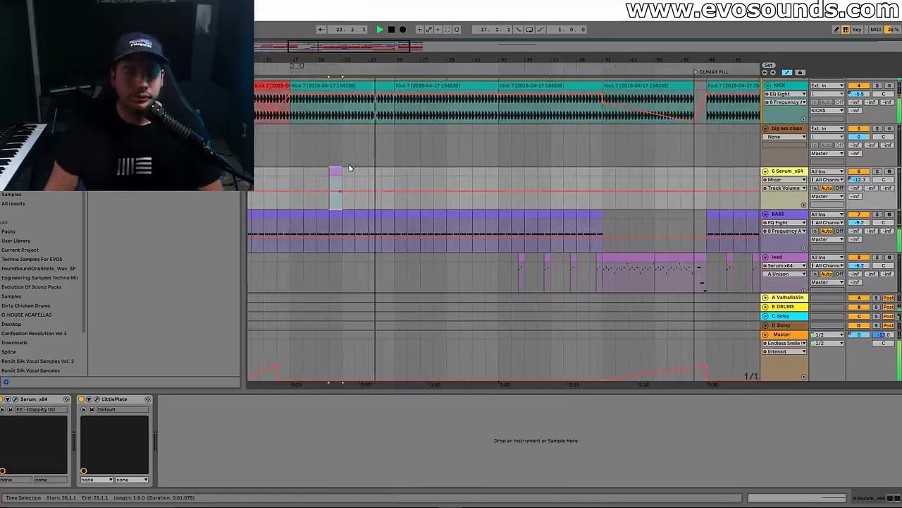
scroll(407, 151, "down", 2)
scroll(411, 155, "down", 1)
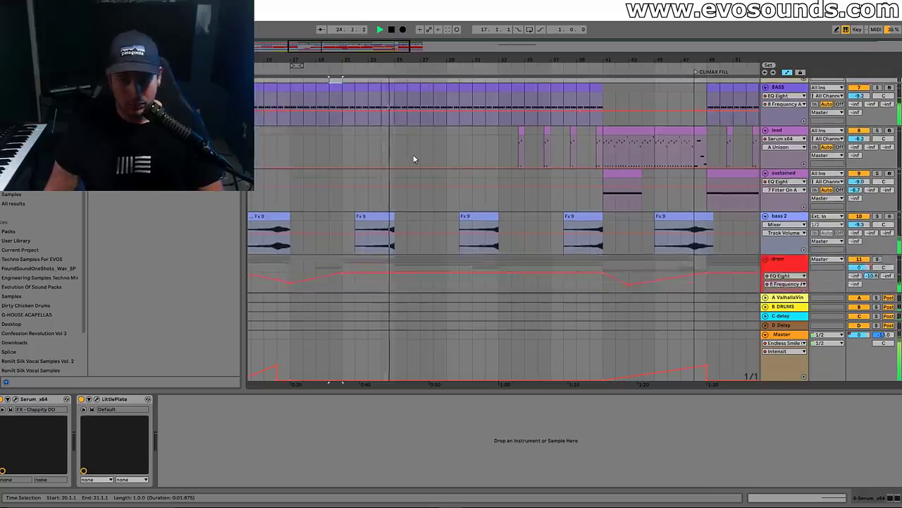
scroll(416, 153, "up", 2)
scroll(420, 151, "down", 2)
scroll(422, 151, "down", 4)
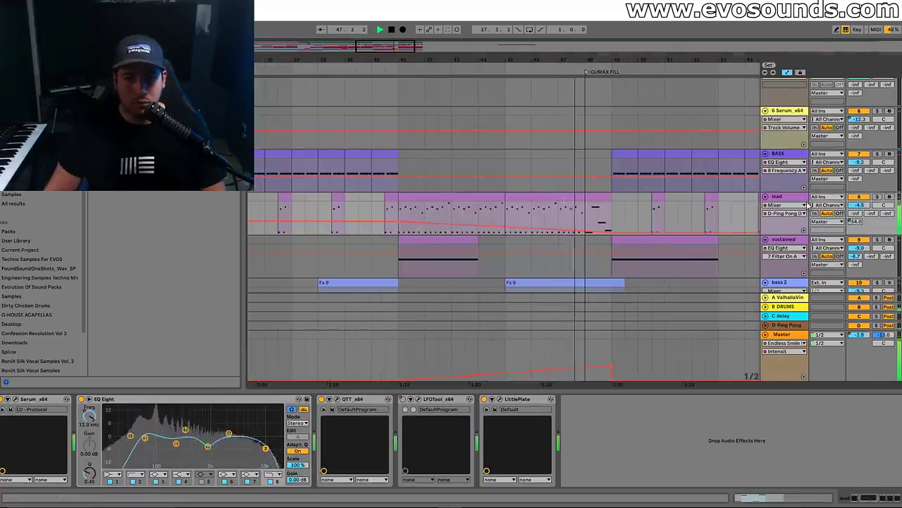
Display the lead EQ's band 2 frequency automation, stop playback, and inspect the breakdown from bar 41 across the tracks
left_click(95, 423)
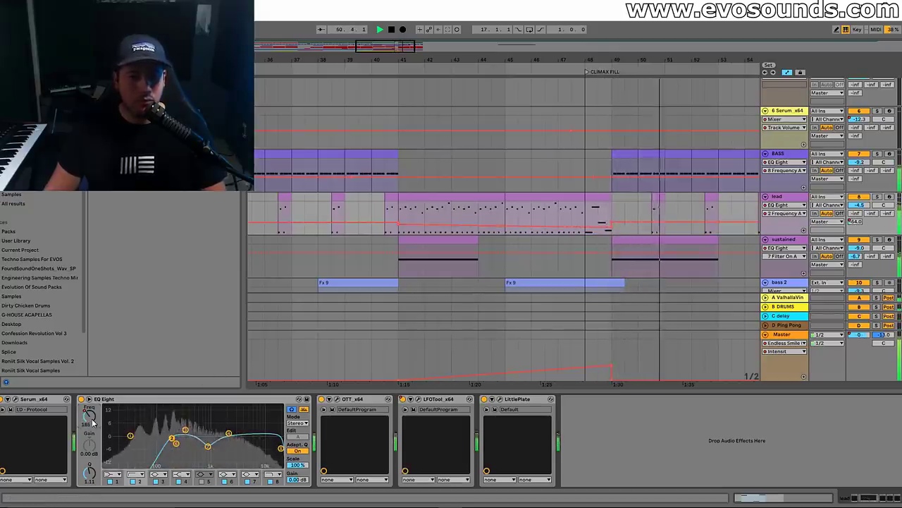
key("space")
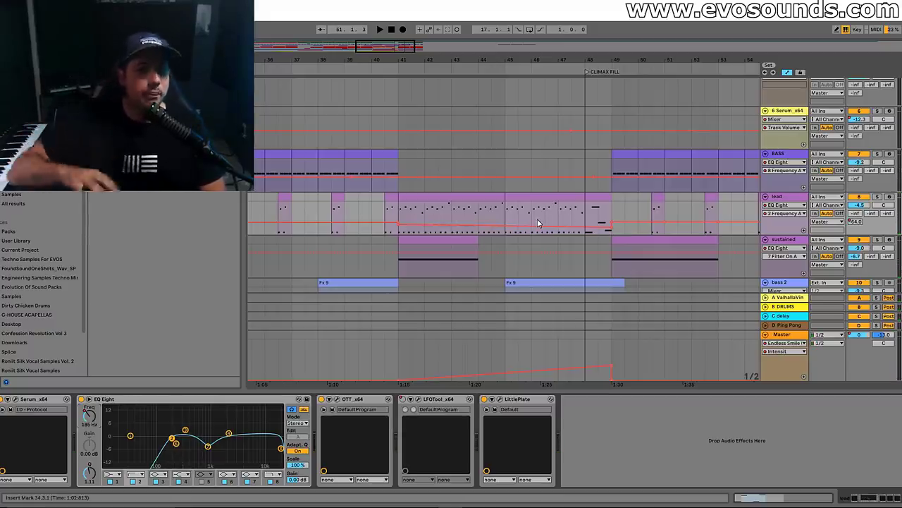
left_click(474, 197)
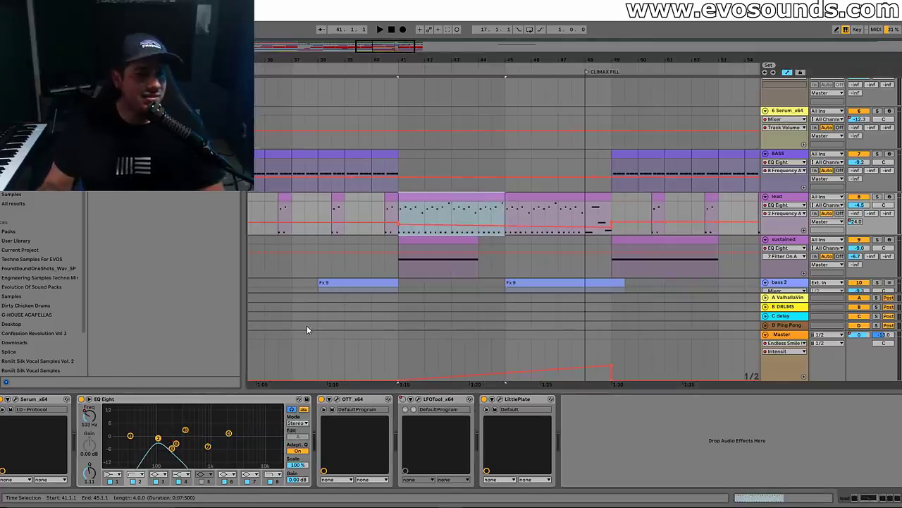
scroll(436, 213, "up", 5)
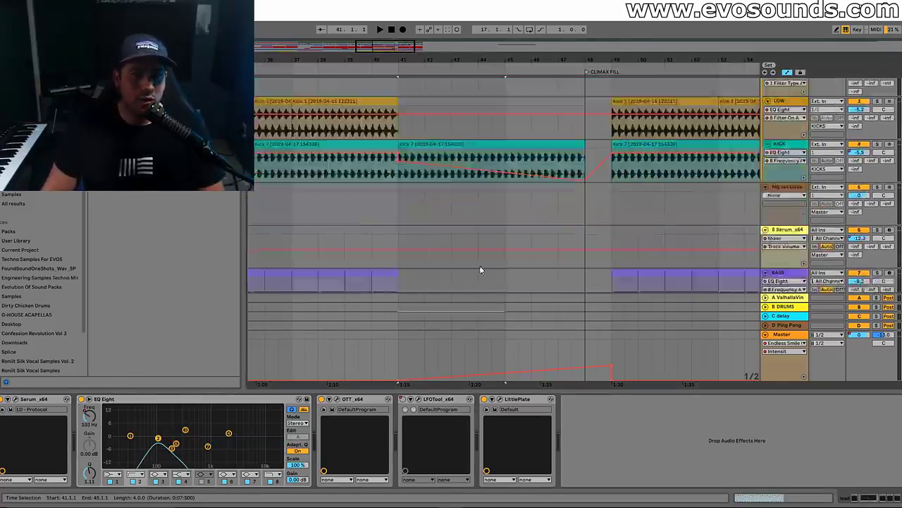
scroll(480, 270, "down", 5)
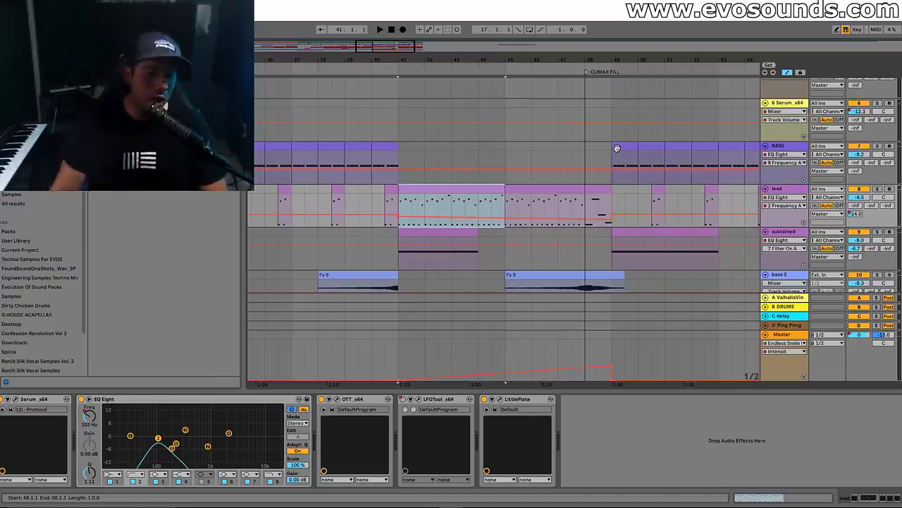
Play the breakdown from bar 41 and inspect the OTT settings on the lead track
left_click(400, 220)
key("space")
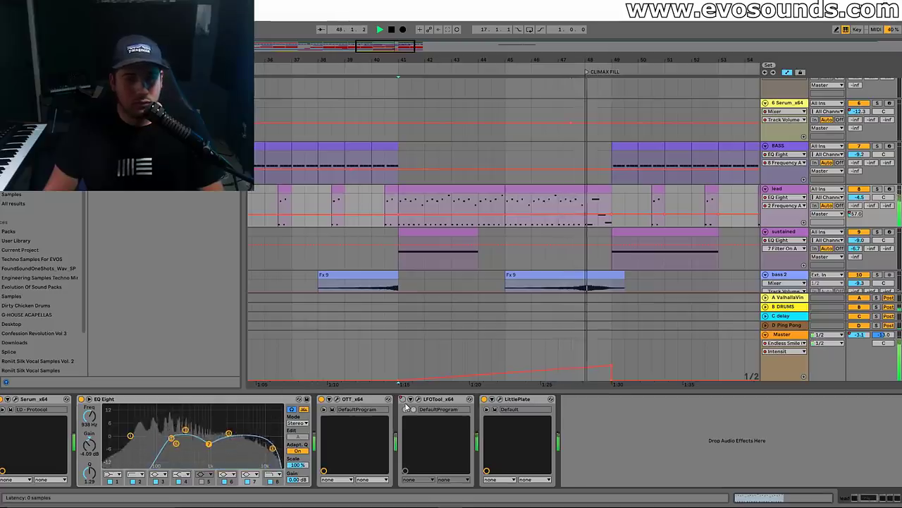
left_click(337, 400)
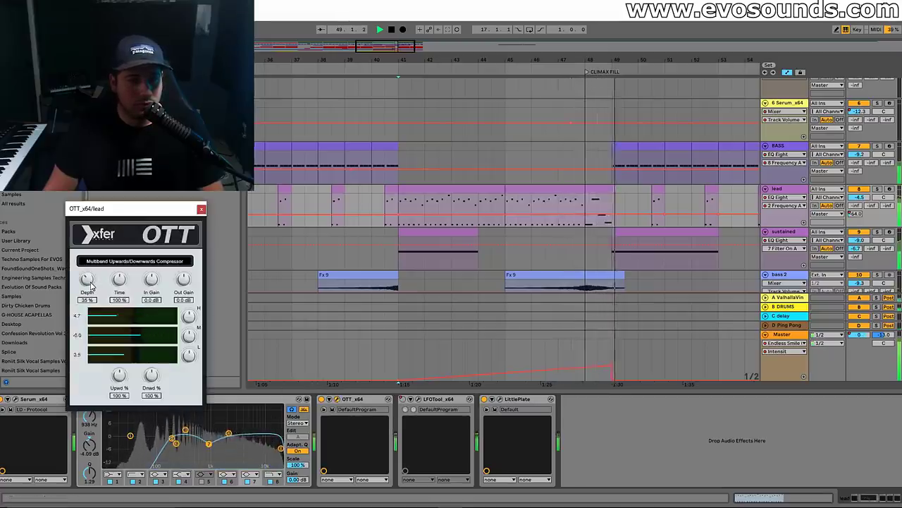
left_click(201, 208)
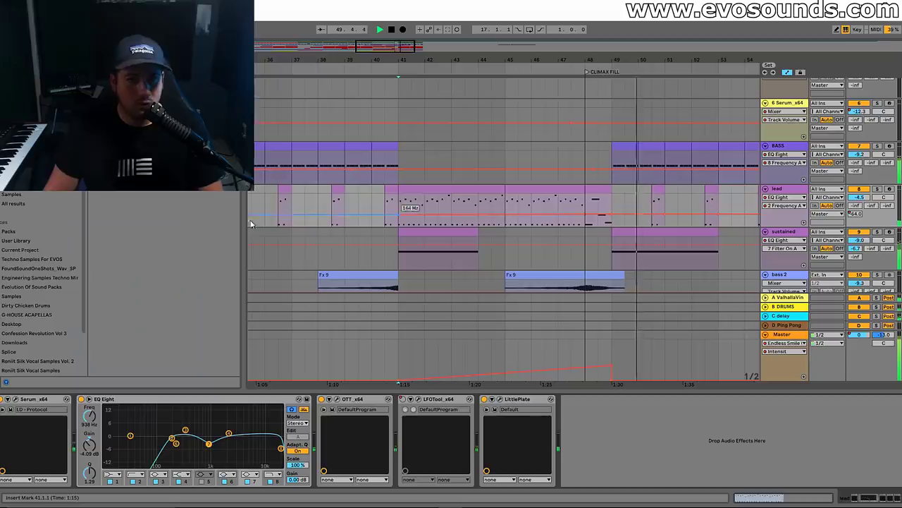
Play the transition through the climax fill at bar 48 and check the master volume and lead automation around bar 49
left_click(586, 155)
scroll(606, 144, "up", 2)
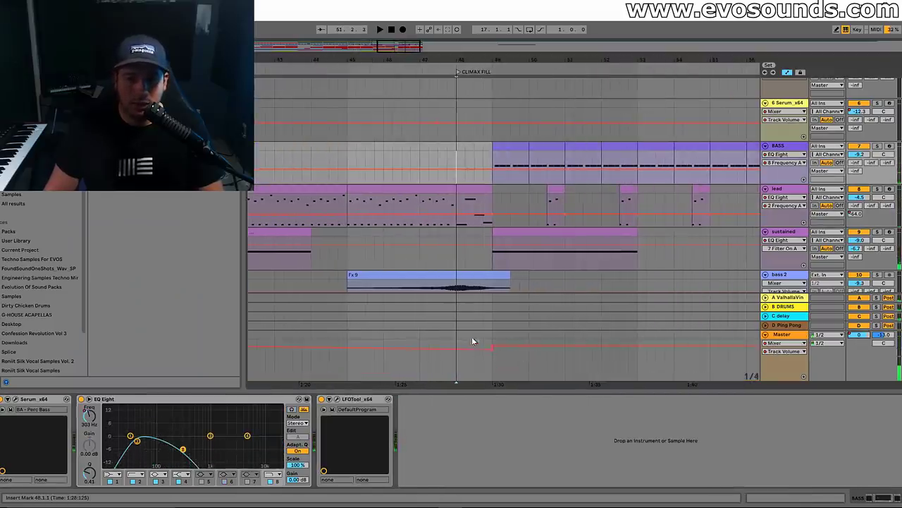
left_click(472, 341)
key("space")
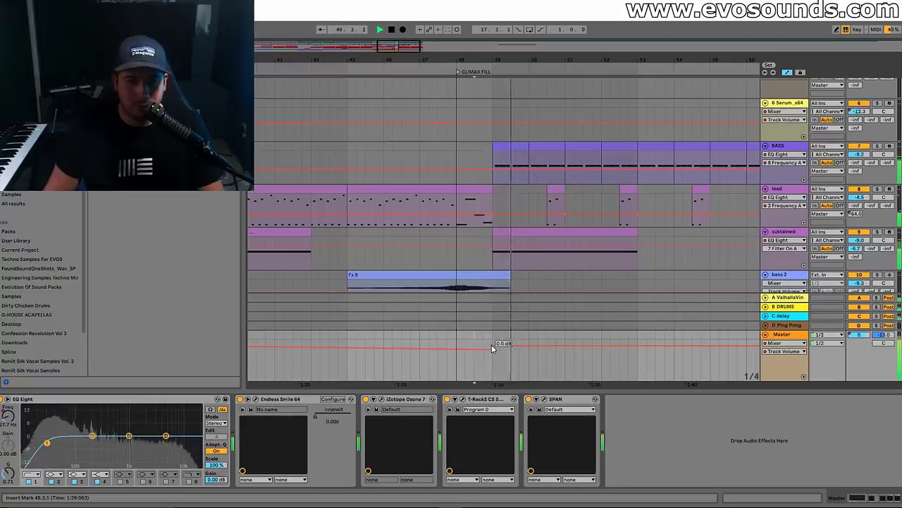
left_click(476, 227)
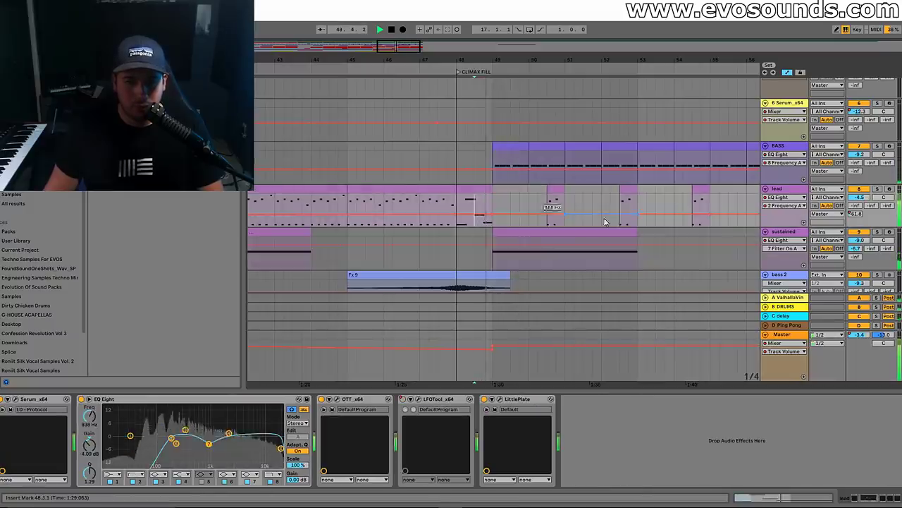
With the lead and sustained tracks soloed, hold the sustained EQ's band 8 frequency automation at its peak from bar 49 to about bar 50.5
left_click(779, 232)
left_click(878, 232)
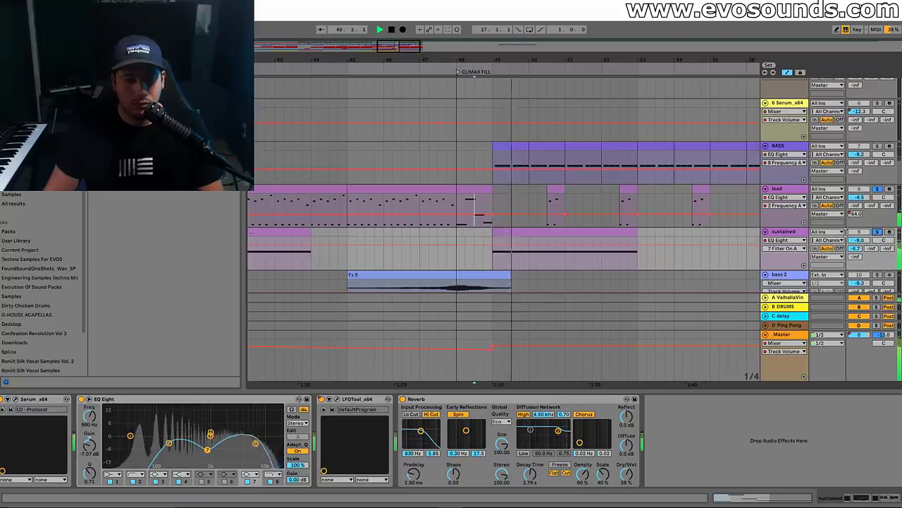
left_click_drag(265, 431, 238, 431)
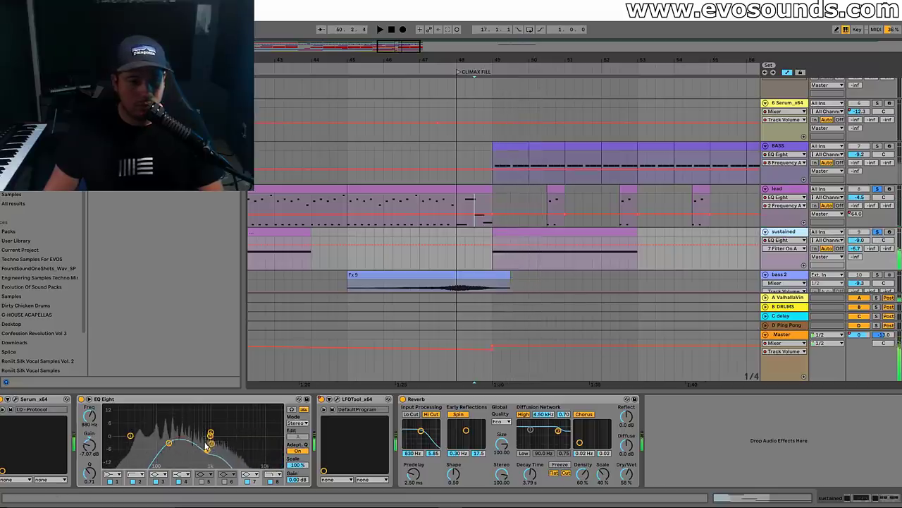
left_click(276, 444)
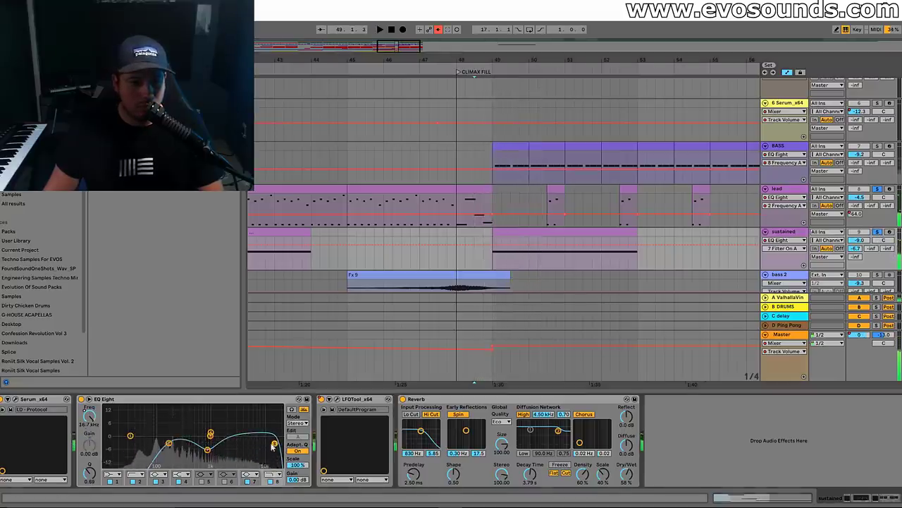
left_click(90, 419)
left_click(438, 30)
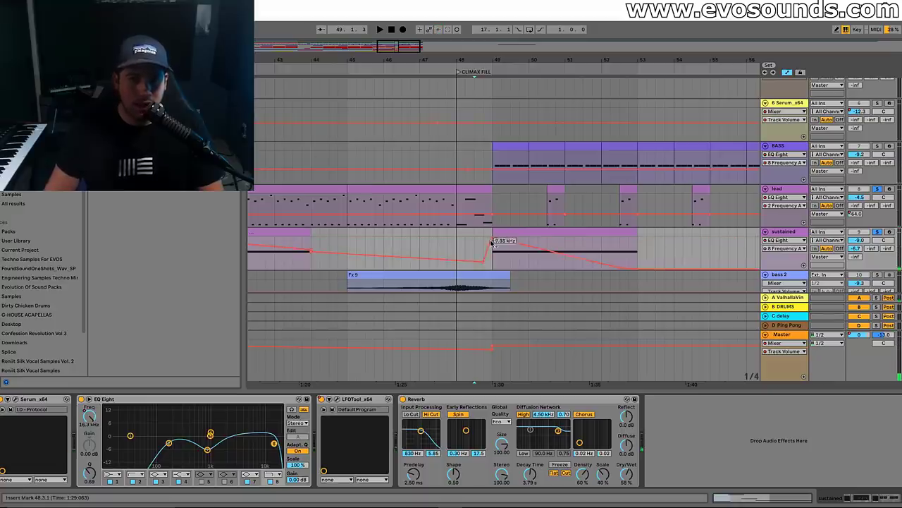
key("space")
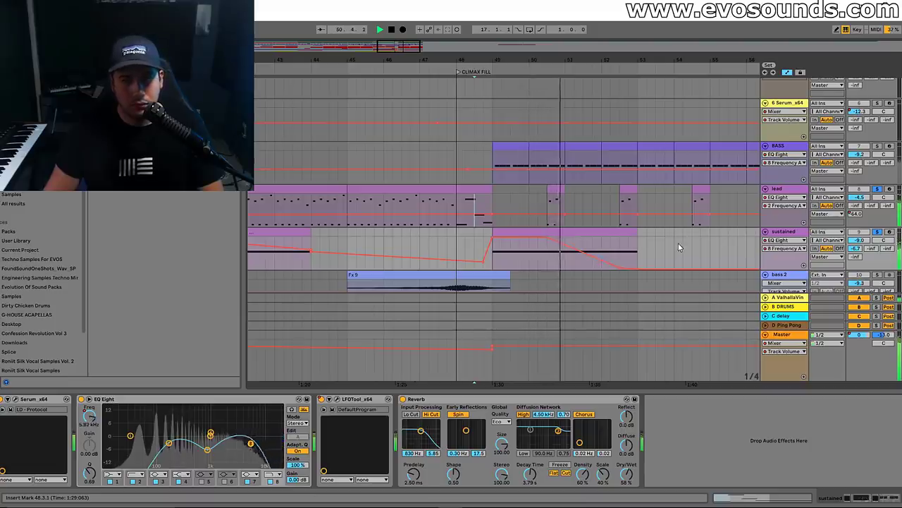
left_click(876, 233)
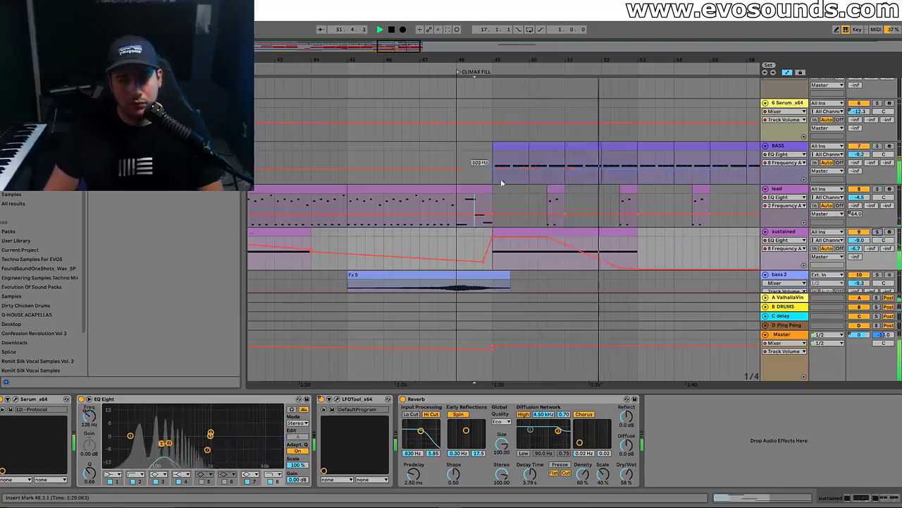
Ramp the lead's track volume automation from -4.5 dB at bar 41 down to -6.0 dB near bar 49 during playback
left_click_drag(400, 55, 465, 124)
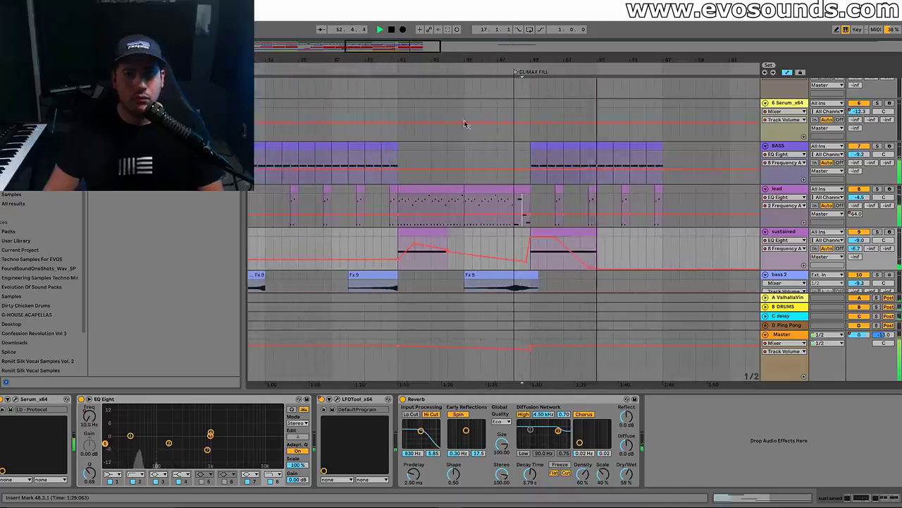
left_click(399, 165)
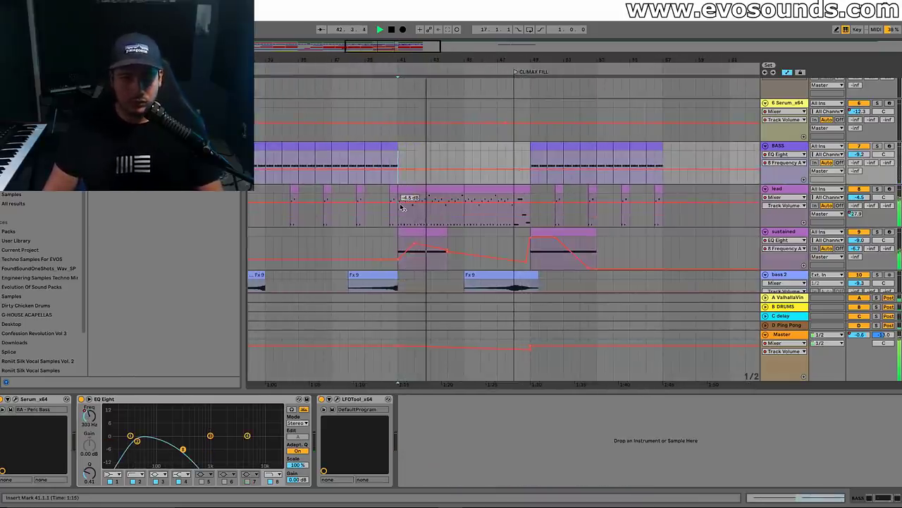
left_click(524, 202)
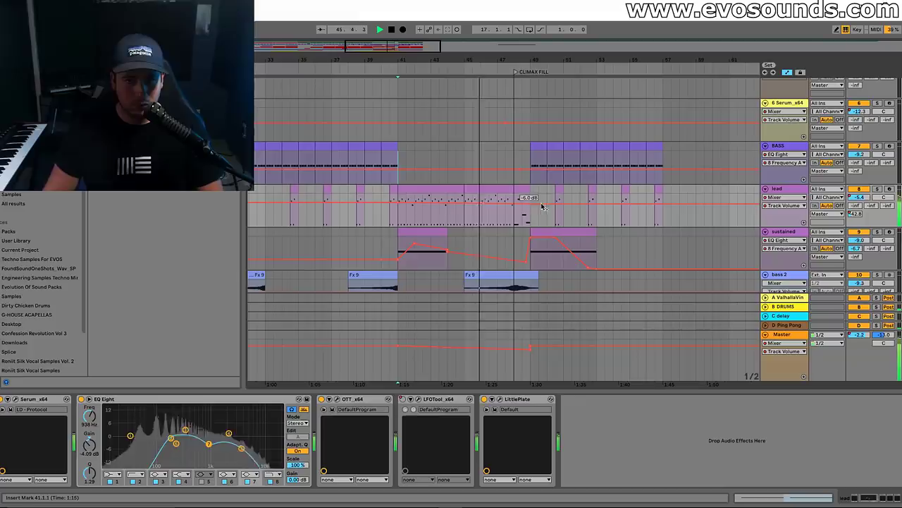
Replace the lead's falling fill notes in bar 48 with its repeating note pattern and play from the climax fill
left_click(172, 439)
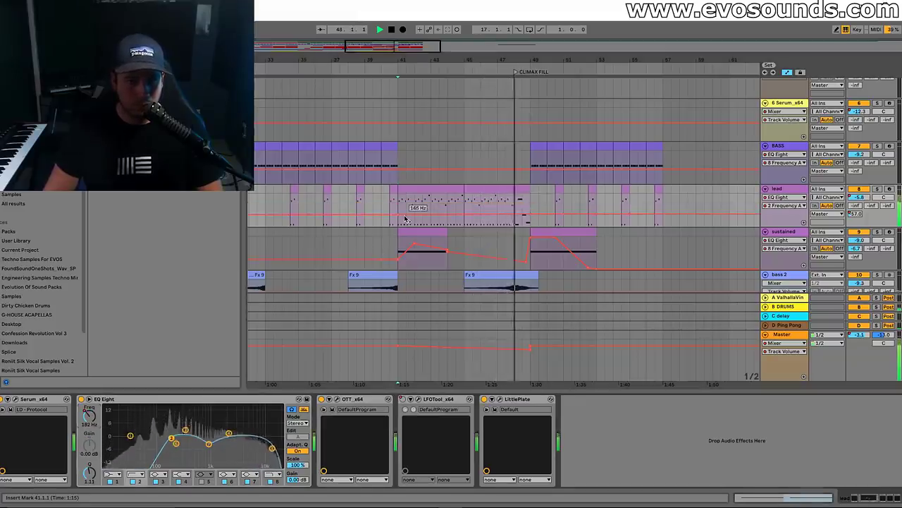
left_click(509, 191)
key("space")
left_click(515, 205)
key("space")
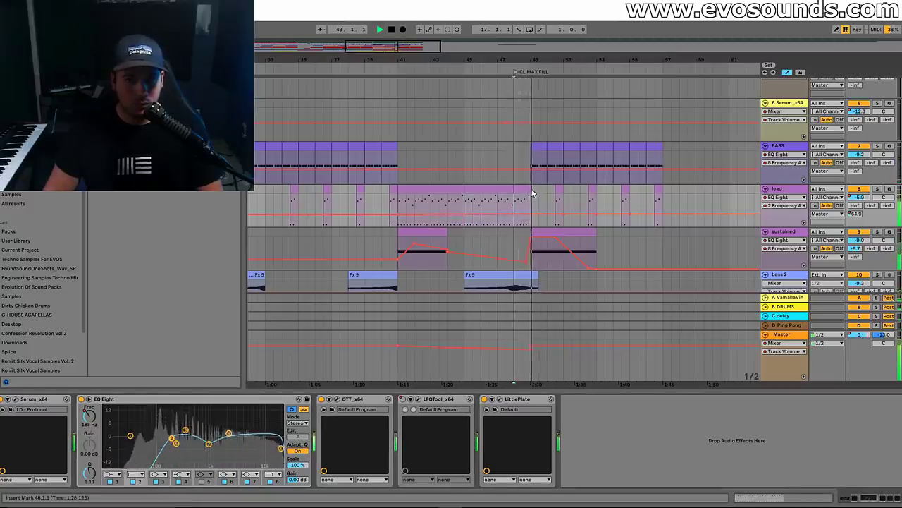
Play from just before bar 41 and examine every track through the climax, including the Hihat 3 devices and the 16 Serum fill
left_click(388, 181)
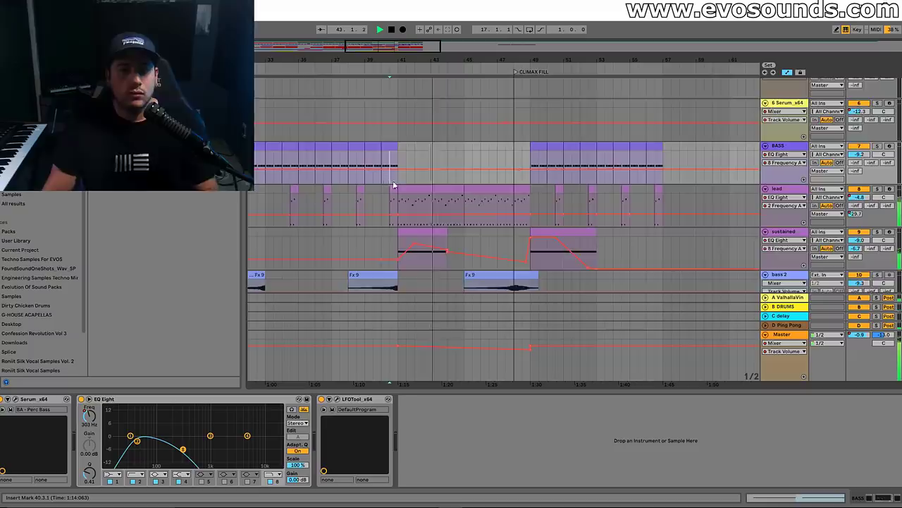
scroll(459, 236, "down", 10)
scroll(477, 220, "down", 3)
scroll(475, 215, "up", 1)
scroll(493, 226, "down", 3)
scroll(505, 240, "up", 3)
scroll(506, 243, "up", 8)
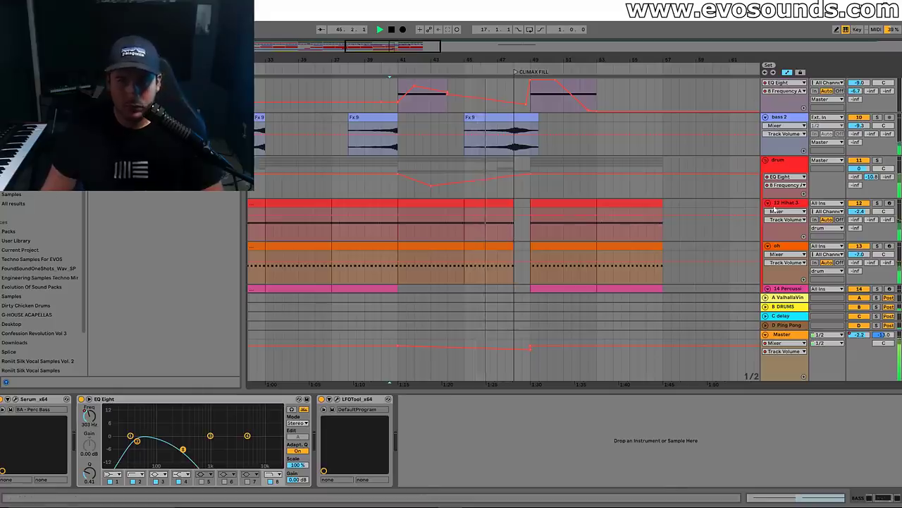
left_click(775, 209)
scroll(690, 228, "down", 6)
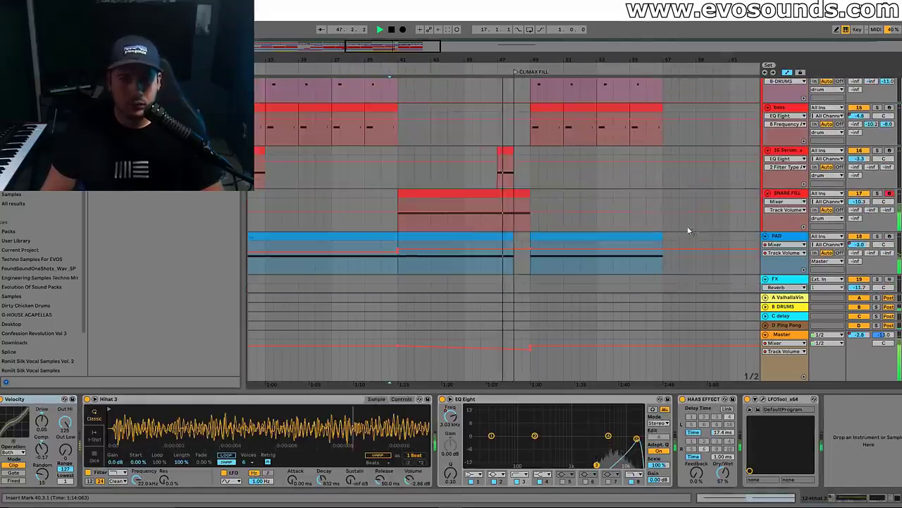
left_click(507, 152)
scroll(512, 161, "up", 3)
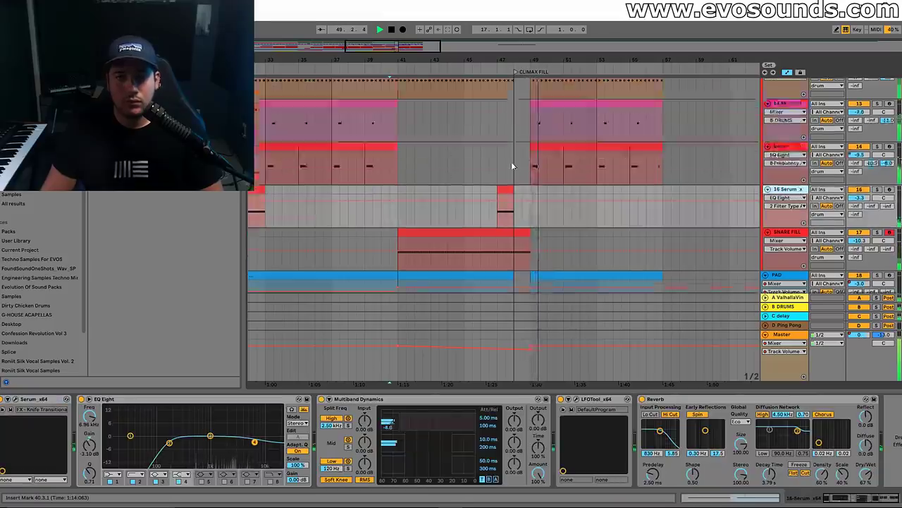
scroll(535, 213, "up", 6)
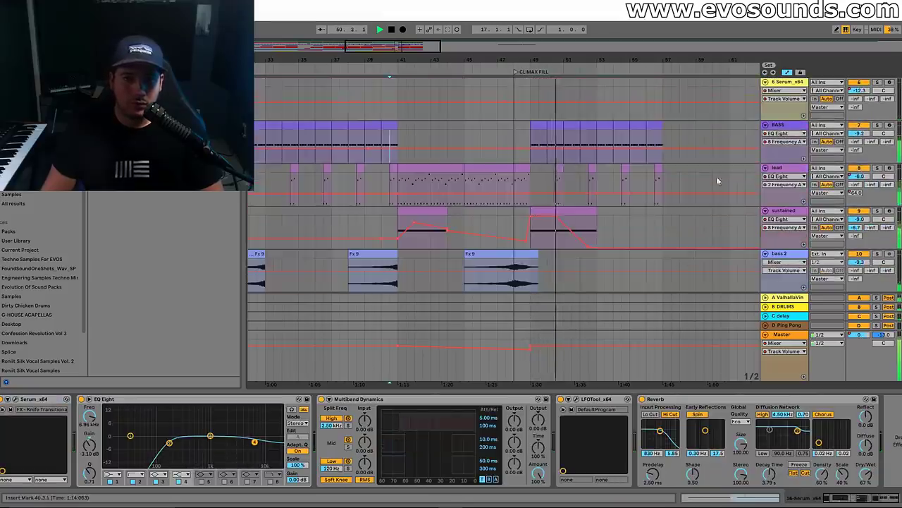
Display the lead EQ's band 8 frequency automation and add a dip midway through bar 48 that recovers toward bar 50
left_click(718, 181)
key("space")
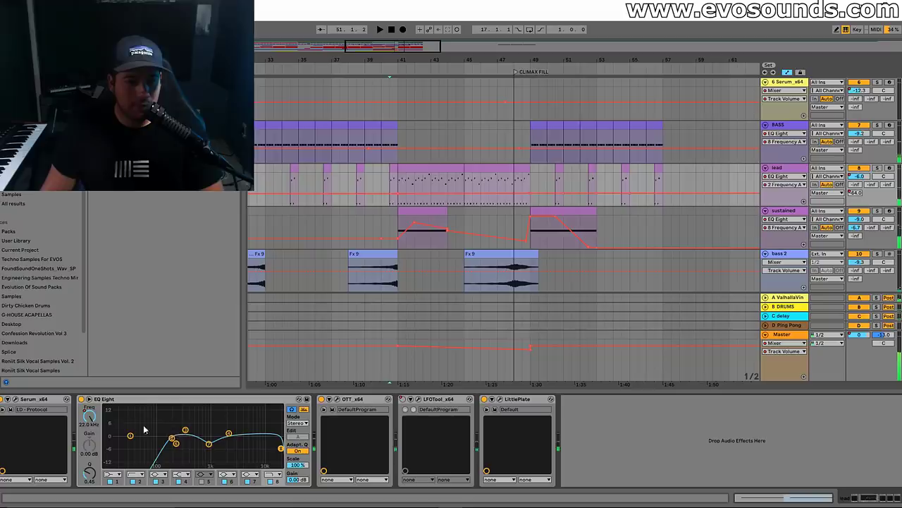
scroll(520, 129, "up", 2)
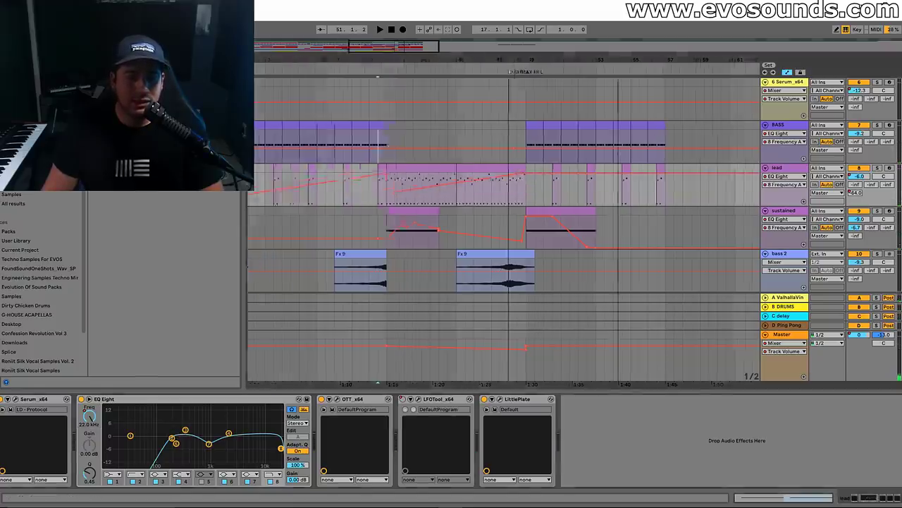
mouse_move(442, 178)
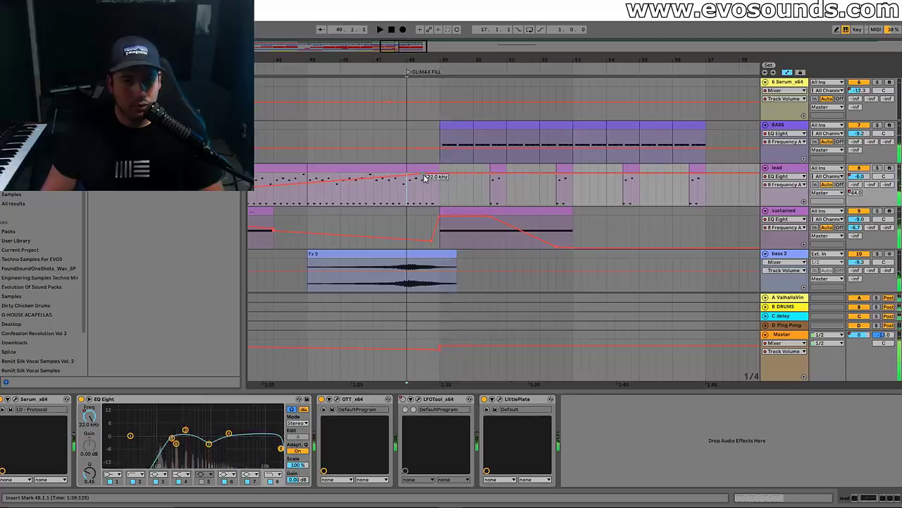
left_click(374, 162)
key("space")
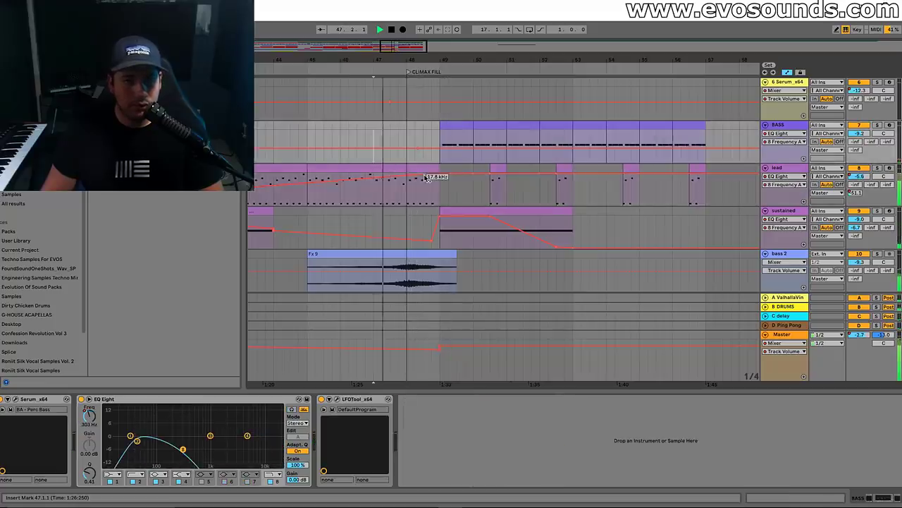
left_click(426, 180)
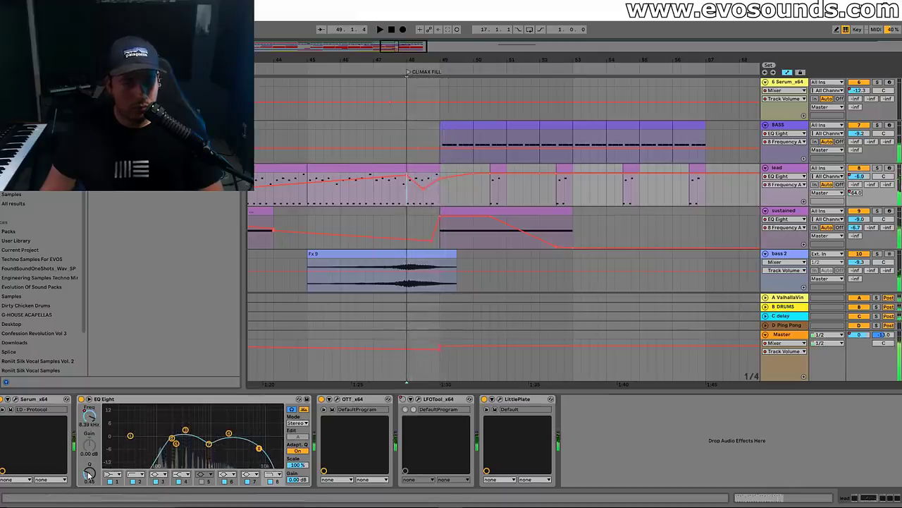
Raise the lead EQ's band 8 resonance automation to 2.72 from bar 48 and play back the fill
key("space")
left_click_drag(406, 201, 407, 185)
key("space")
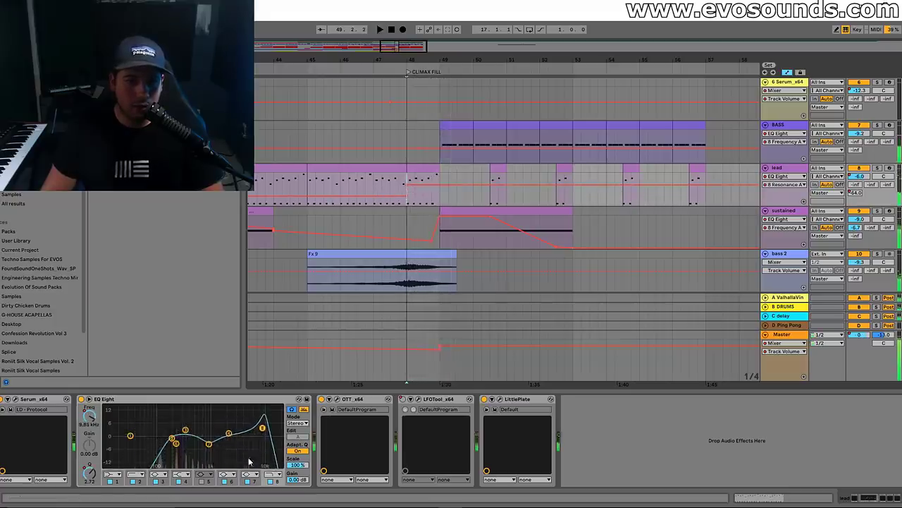
key("space")
key("space")
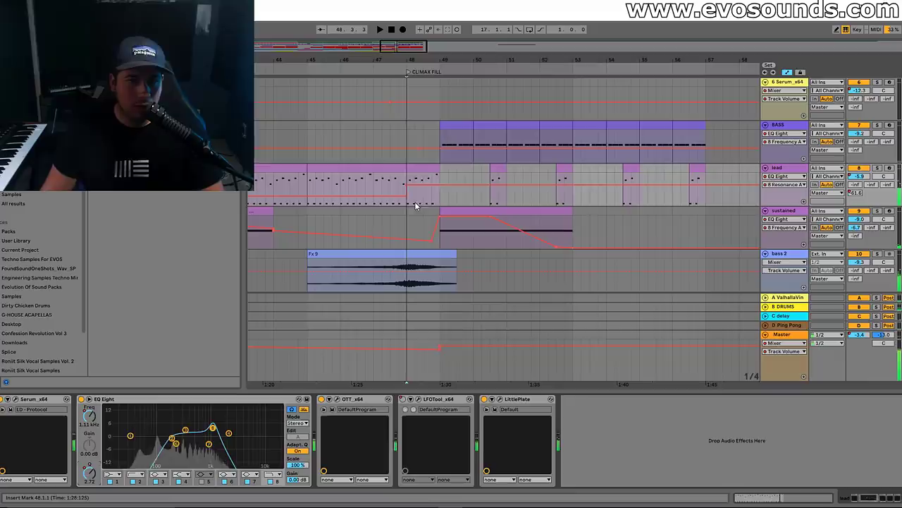
Ramp the lead EQ's band 8 resonance from bar 45 to about 0.84 at bar 48, then bring it down to 0.38 by bar 49
left_click(309, 191)
key("space")
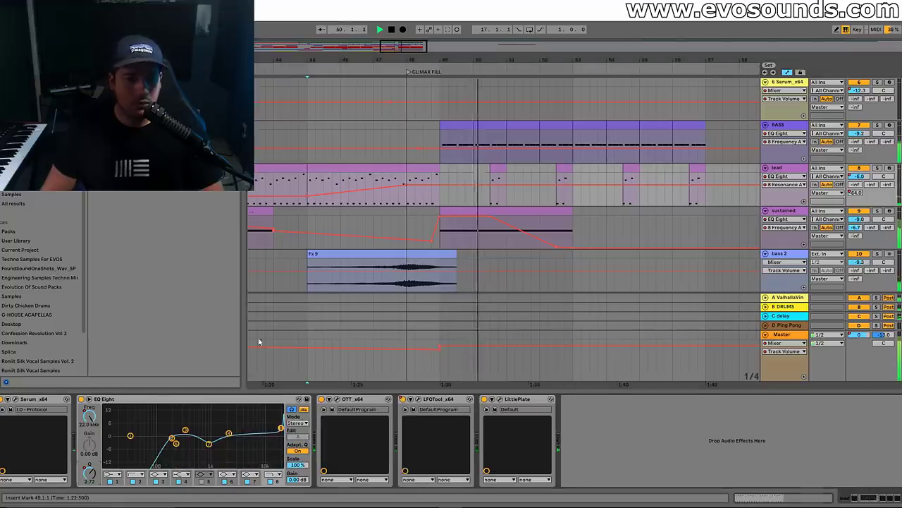
key("space")
left_click_drag(408, 189, 407, 198)
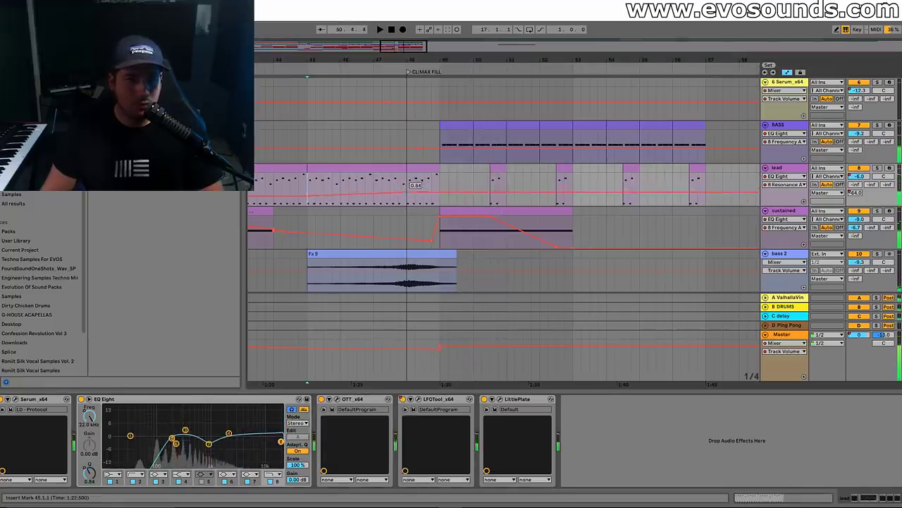
left_click(408, 189)
key("space")
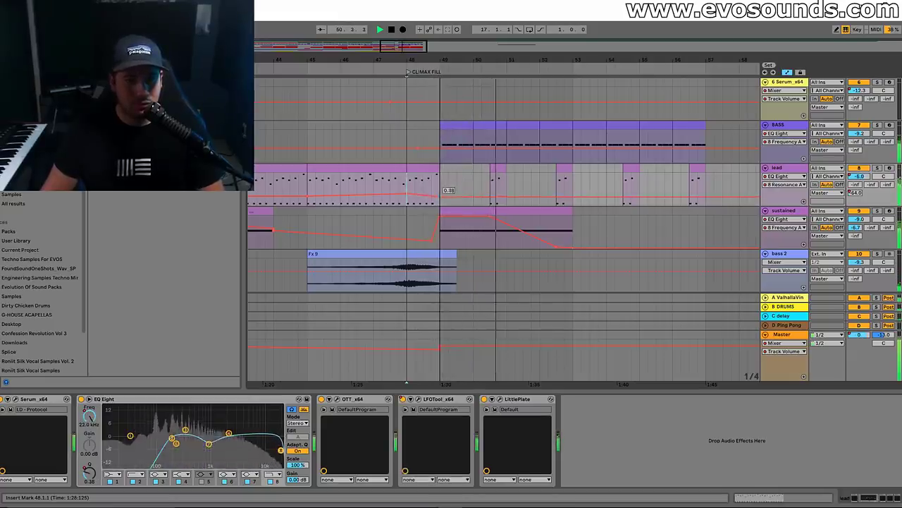
key("minus")
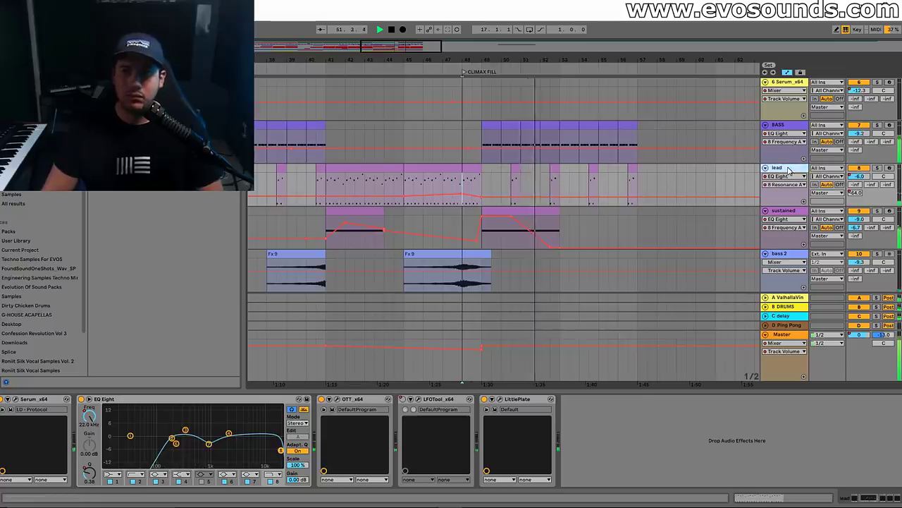
Duplicate the SNARE FILL track with its clip from bar 41 to 49 and open the Samples folder in the browser
left_click(491, 181)
scroll(491, 212, "down", 5)
left_click(479, 249)
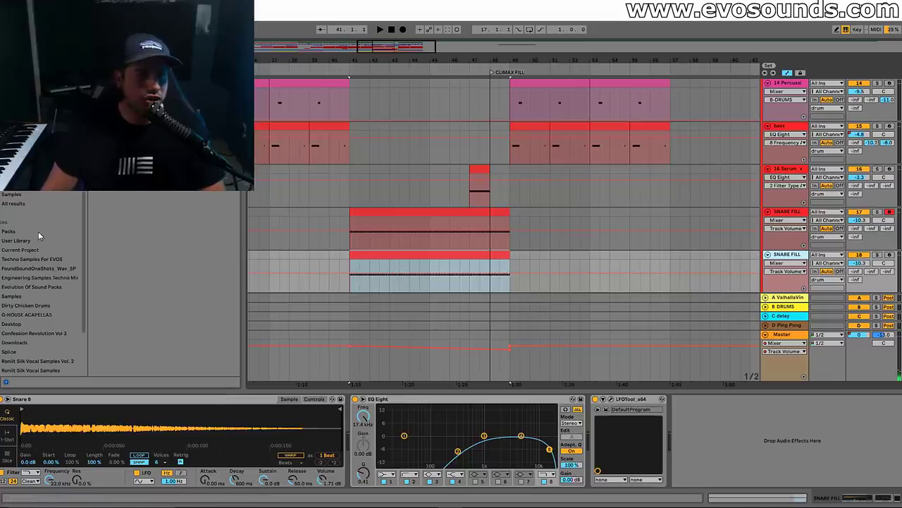
left_click(35, 295)
scroll(35, 296, "down", 1)
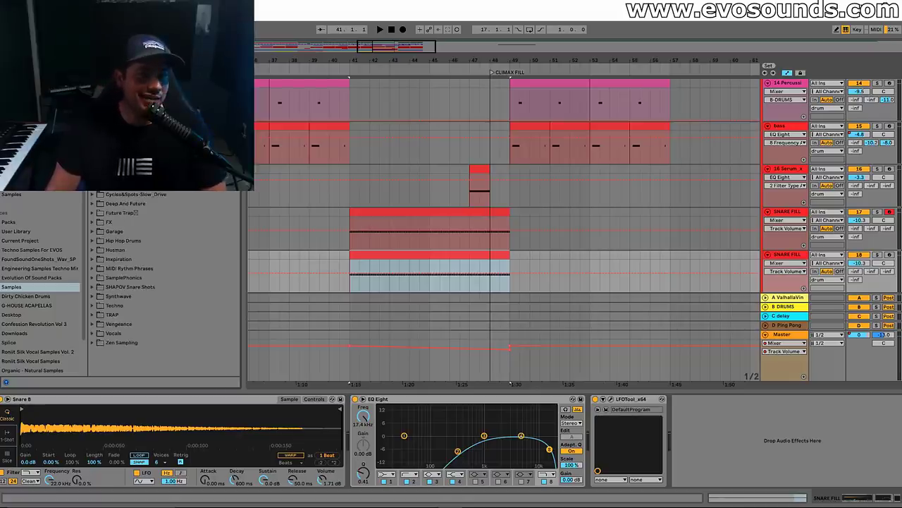
Load the KSHMR_White_Noise_01 sample into the duplicate SNARE FILL track's sampler and play the layered fill from bar 41
scroll(113, 195, "up", 4)
left_click(108, 194)
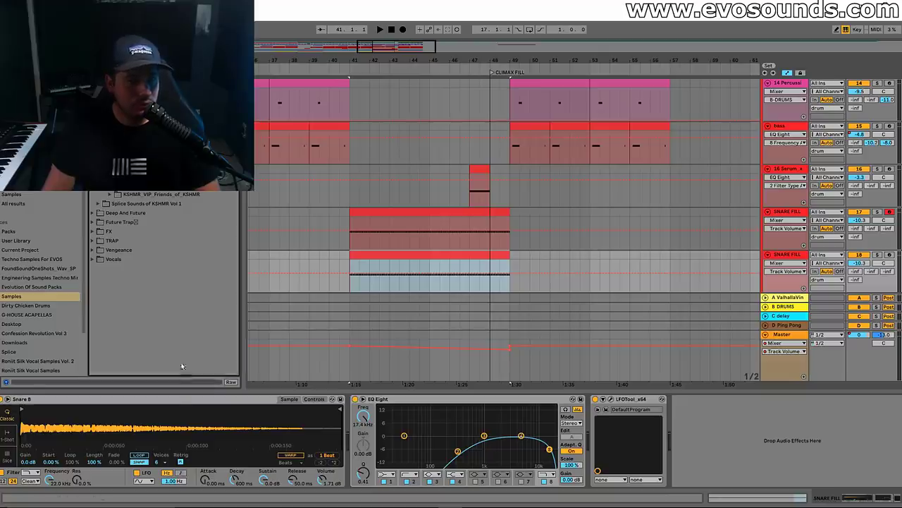
left_click_drag(181, 346, 338, 447)
key("space")
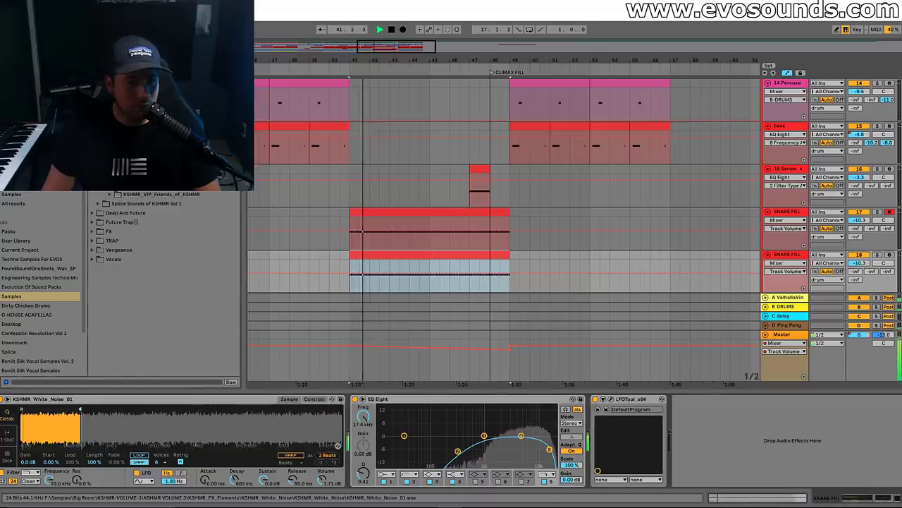
While playing from bar 45, set the duplicate SNARE FILL track's volume to -15.7 dB and its sampler decay to 318 ms
left_click(430, 267)
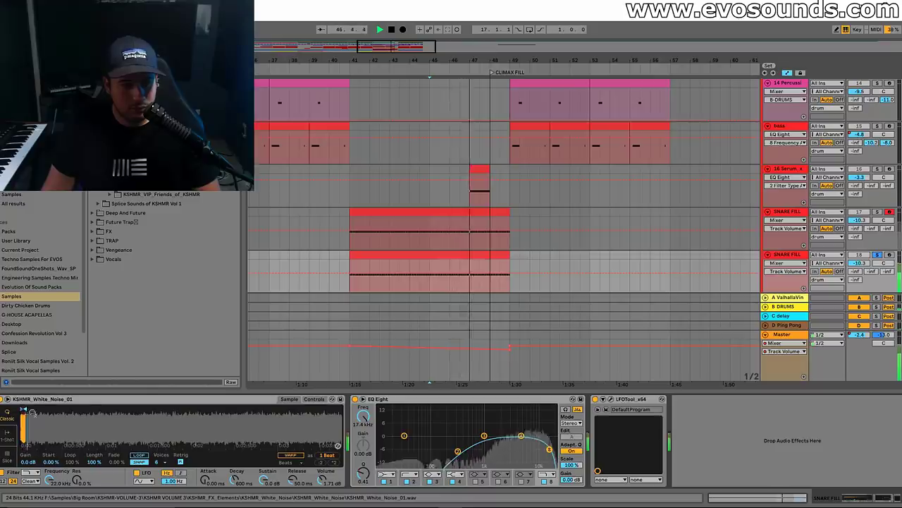
left_click_drag(858, 262, 859, 289)
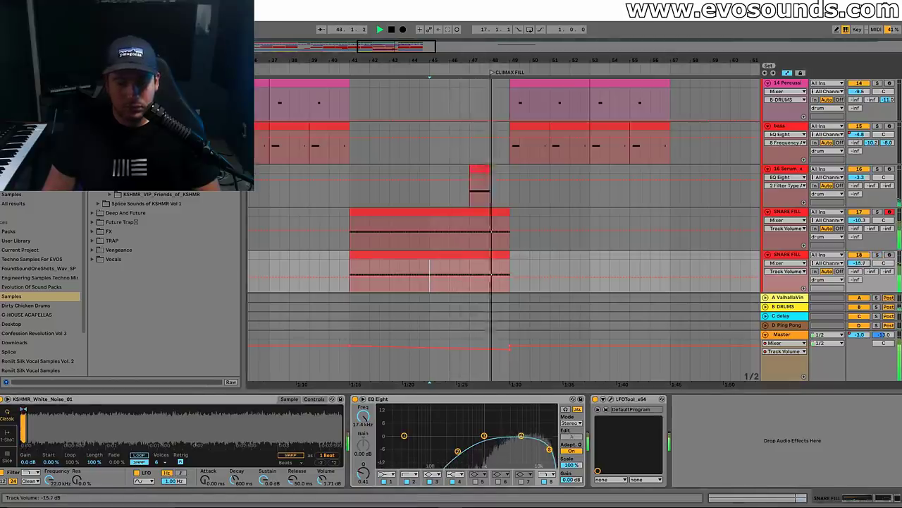
left_click_drag(239, 482, 239, 473)
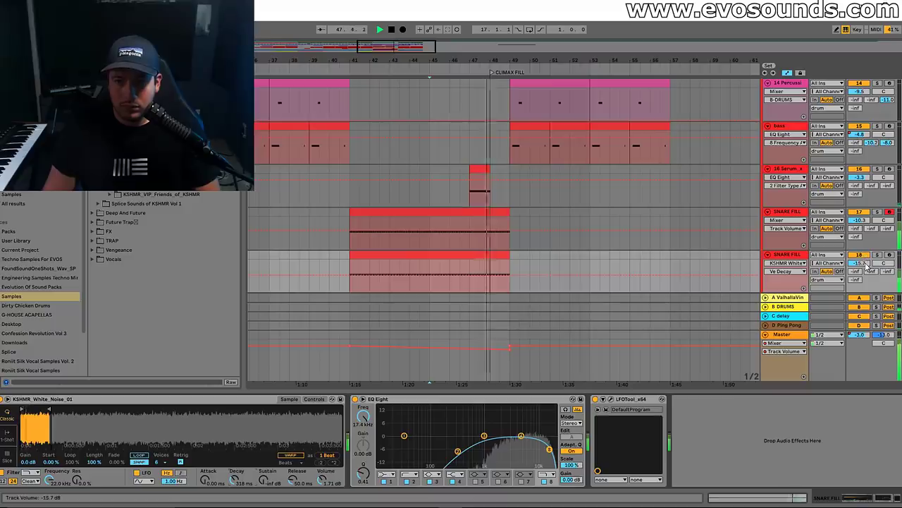
Display the lead's track volume automation and lower it to -5.0 dB from bar 49, playing back from bar 48
scroll(631, 230, "down", 5)
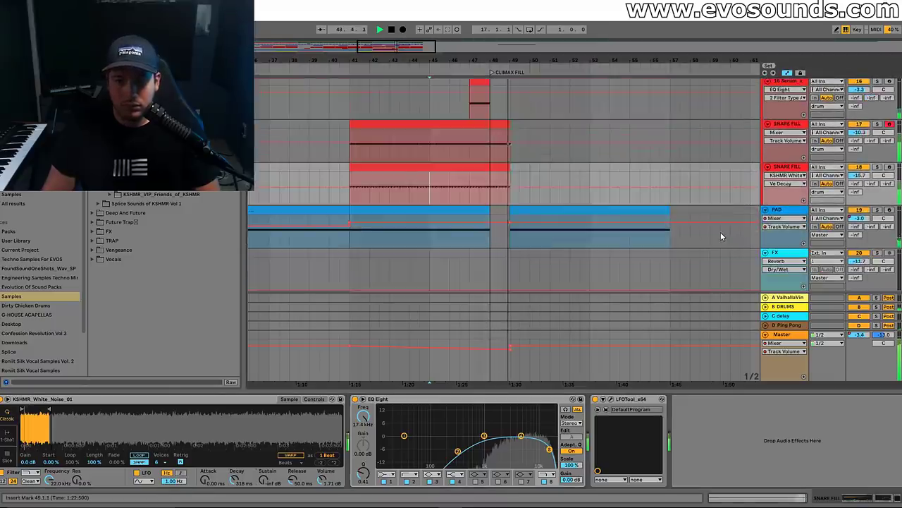
scroll(685, 227, "up", 10)
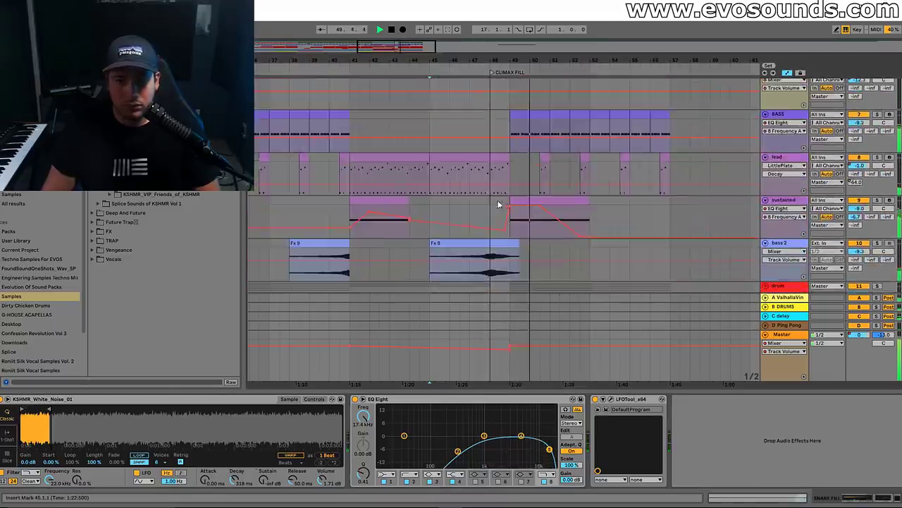
left_click(501, 204)
scroll(705, 203, "up", 2)
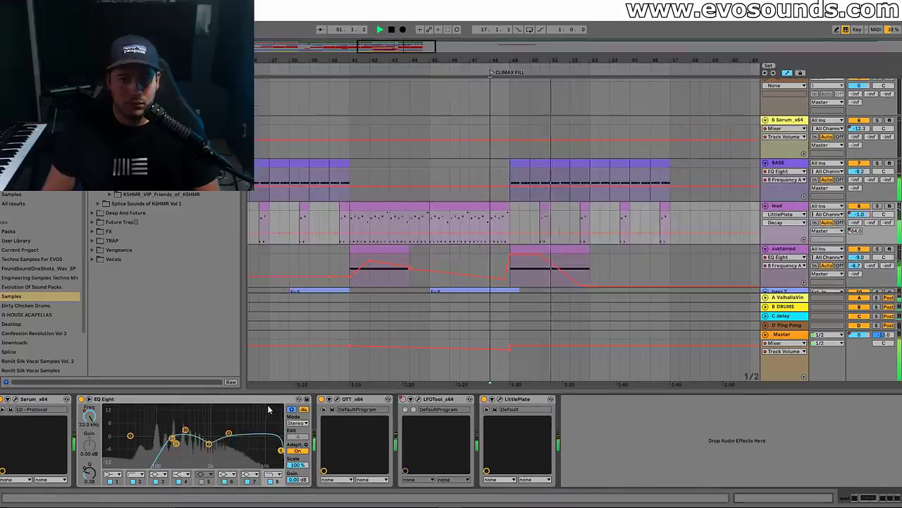
key("space")
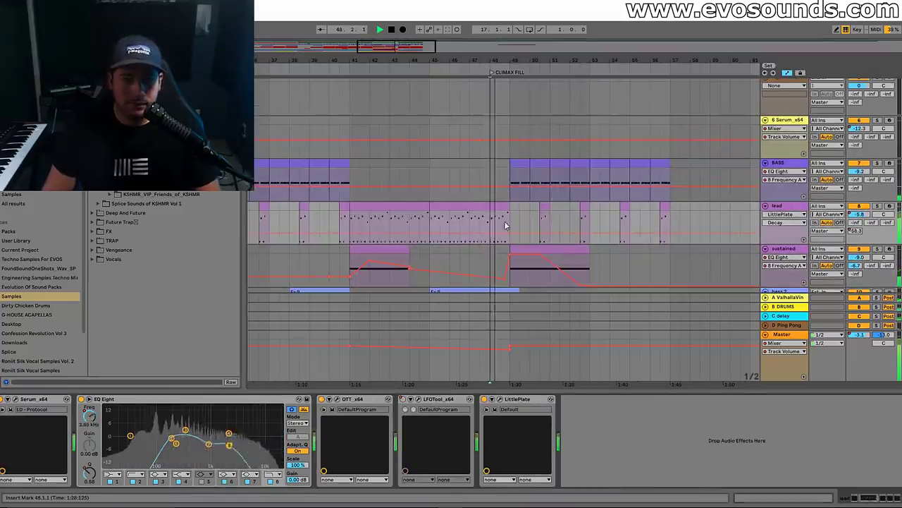
left_click(838, 221)
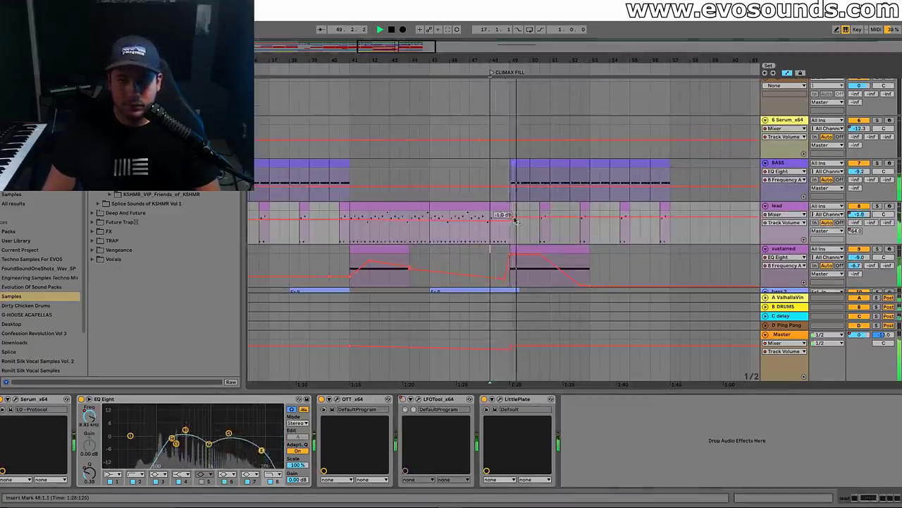
key("space")
key("space")
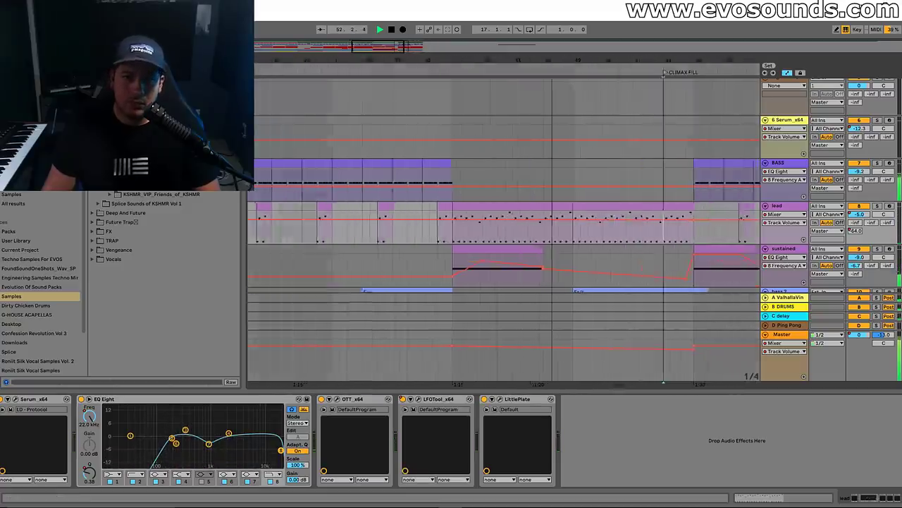
Duplicate the LOW and KICK clips of bars 49 to 57 into bars 57 to 65
scroll(423, 82, "up", 5)
scroll(423, 127, "down", 5)
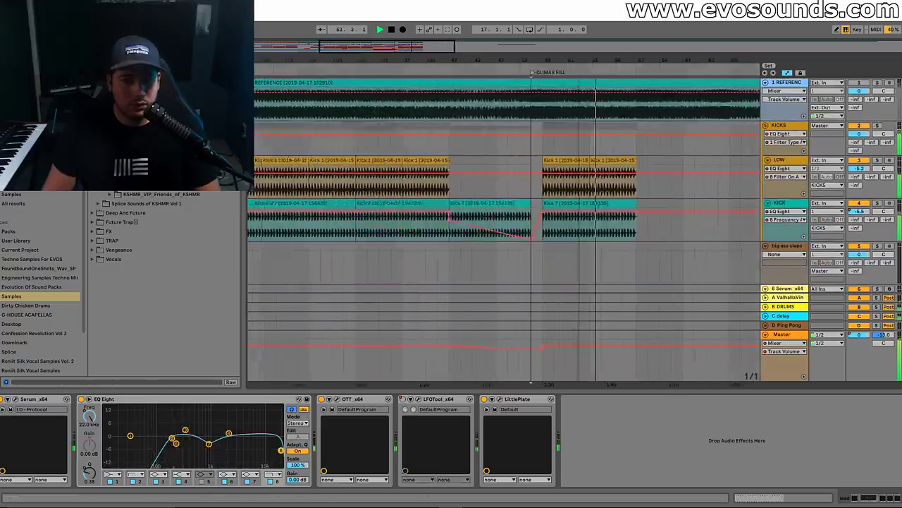
scroll(494, 155, "down", 2)
left_click(619, 158)
left_click_drag(619, 158, 551, 99)
key("ctrl+d")
key("space")
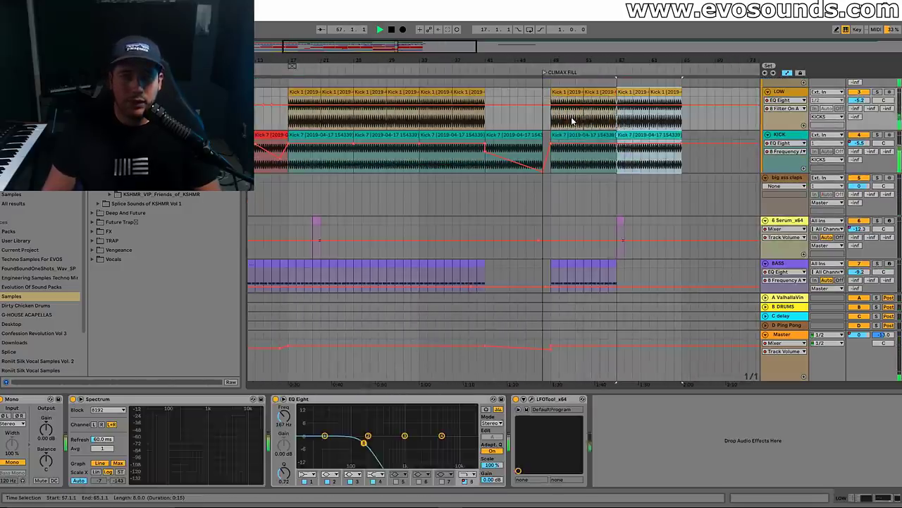
Play back the transition into the climax from bar 46
scroll(609, 205, "down", 2)
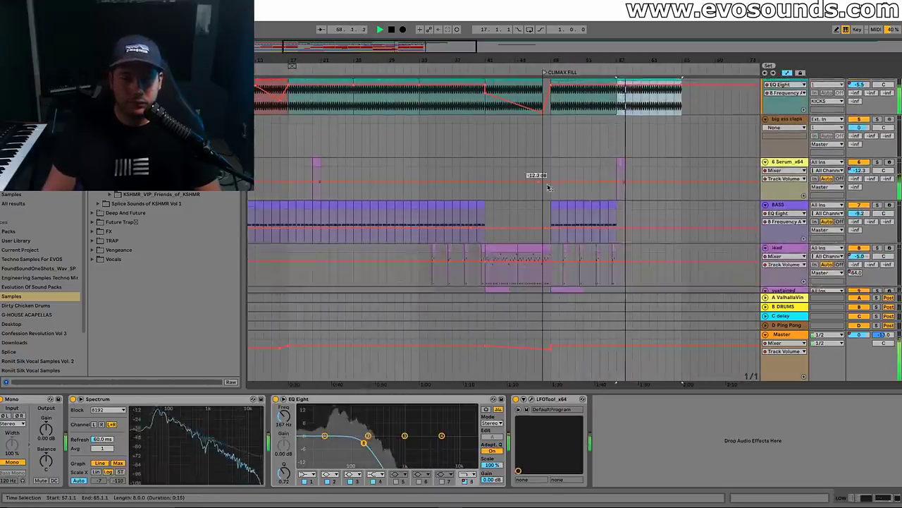
left_click(528, 138)
left_click_drag(455, 51, 418, 159)
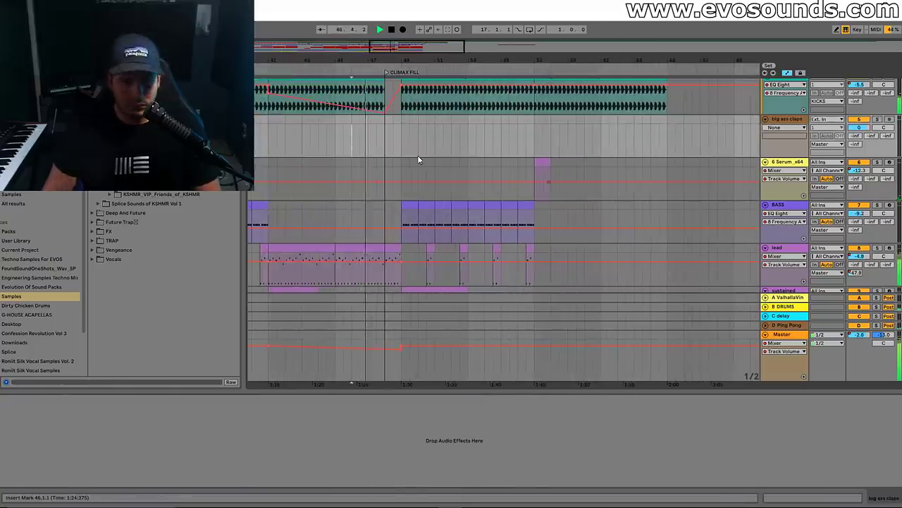
scroll(378, 235, "down", 2)
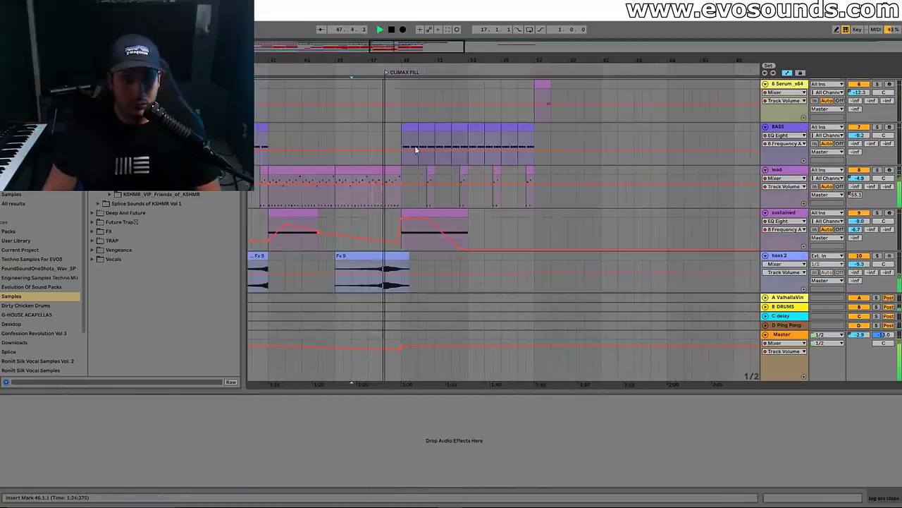
left_click_drag(406, 48, 394, 148)
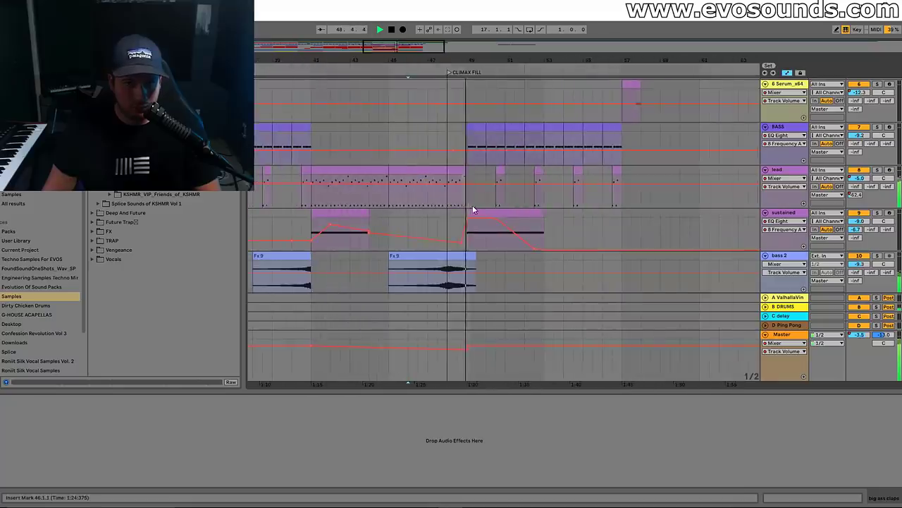
Remove the dip after bar 48 from the lead EQ's band 8 frequency automation and play back the climax fill
left_click(785, 172)
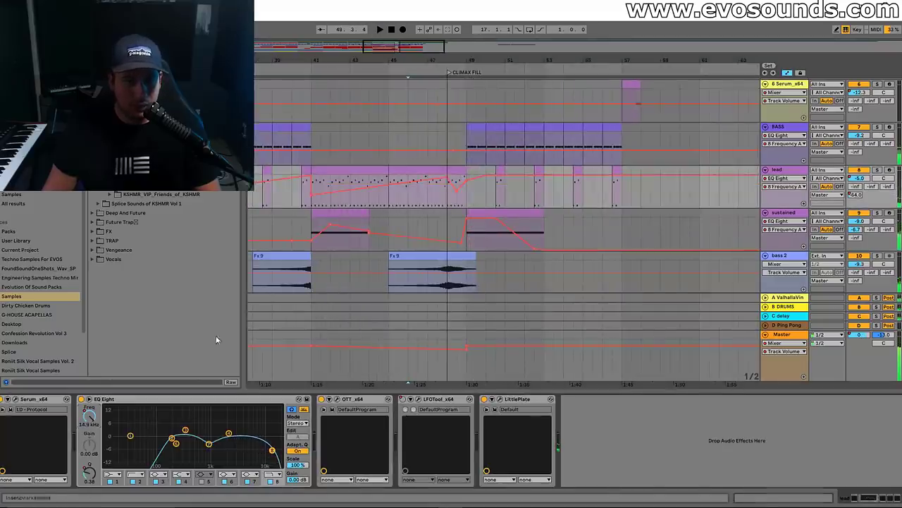
left_click(456, 191)
key("space")
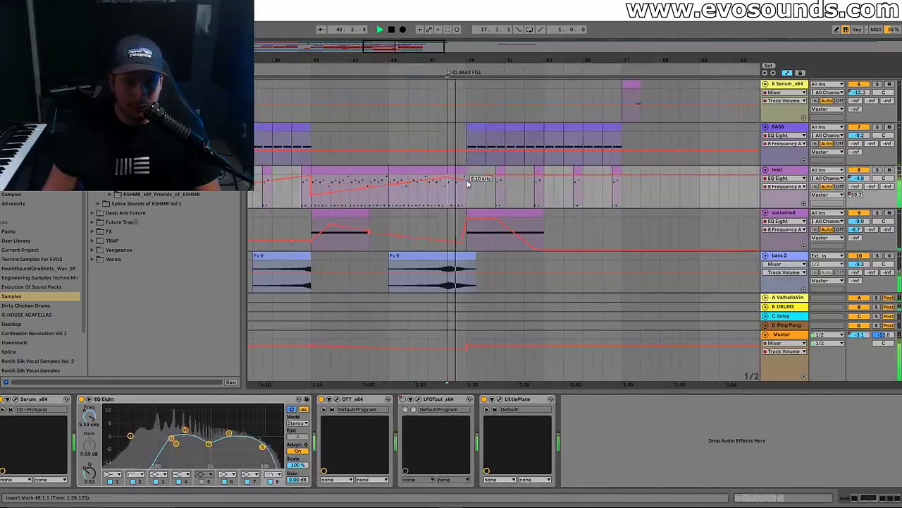
key("Tab")
key("Tab")
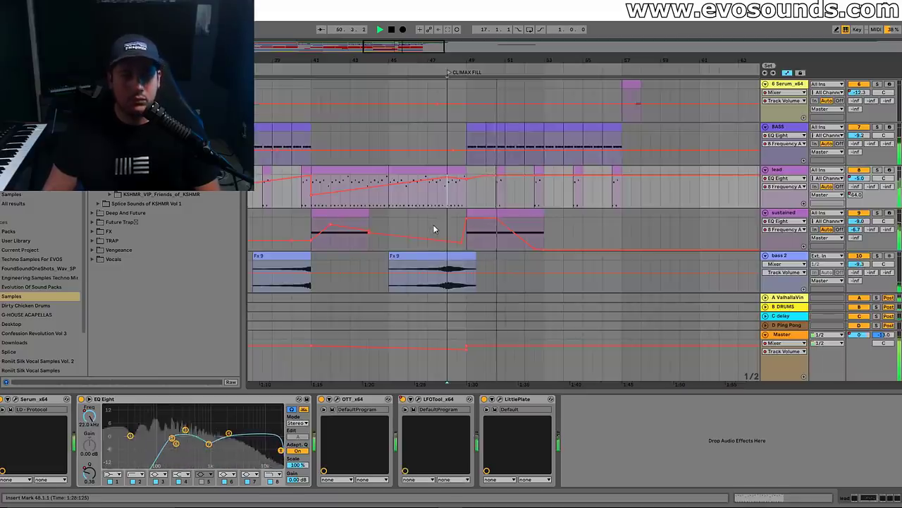
Show the sustained track's devices and display the master's Endless Smile intensity automation through the breakdown
left_click(764, 220)
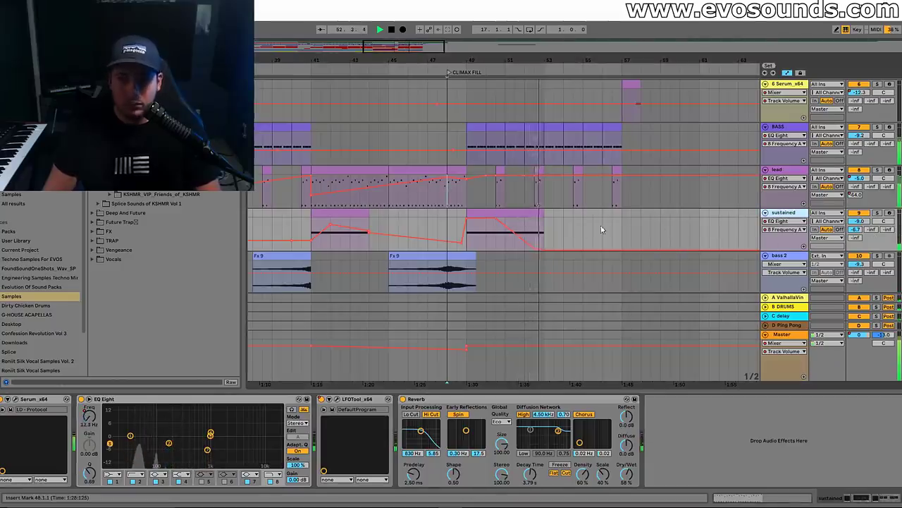
scroll(499, 245, "up", 3)
scroll(499, 245, "down", 6)
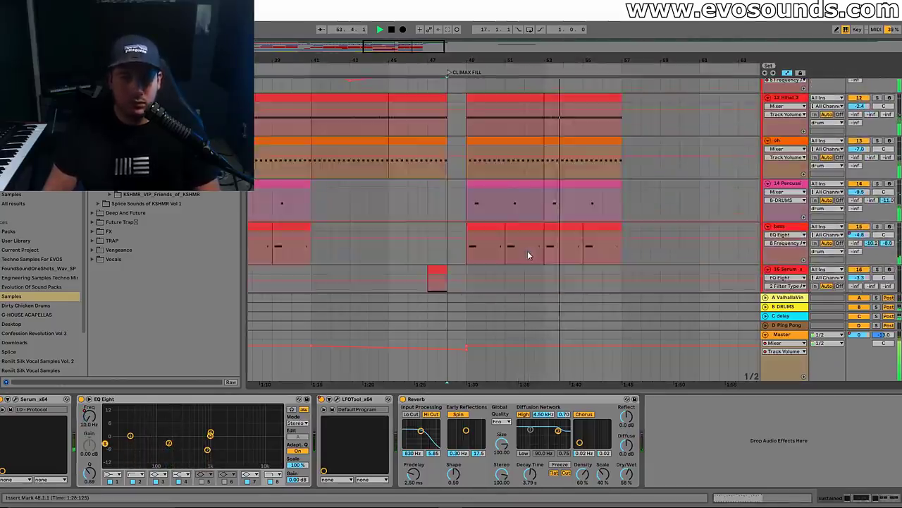
scroll(523, 212, "down", 4)
left_click(441, 359)
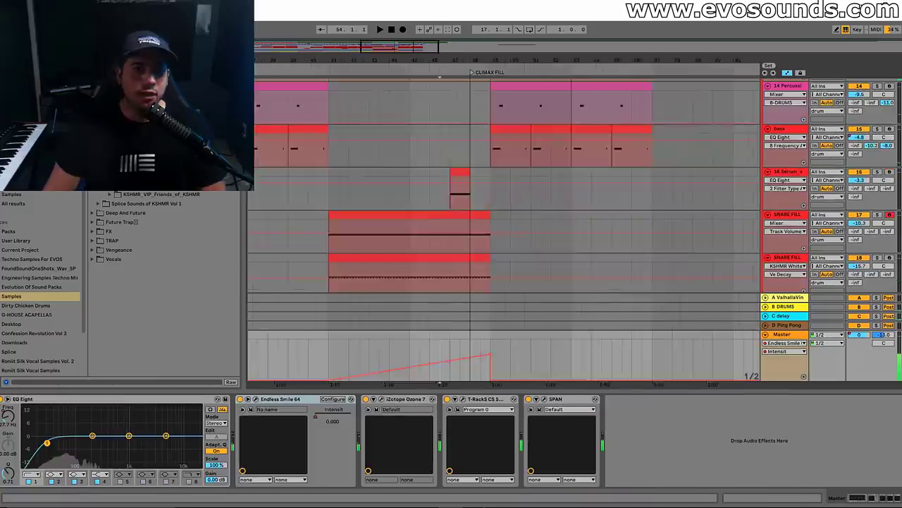
Examine the full arrangement's clips and automation across the drum, lead and kick tracks
left_click_drag(416, 47, 435, 47)
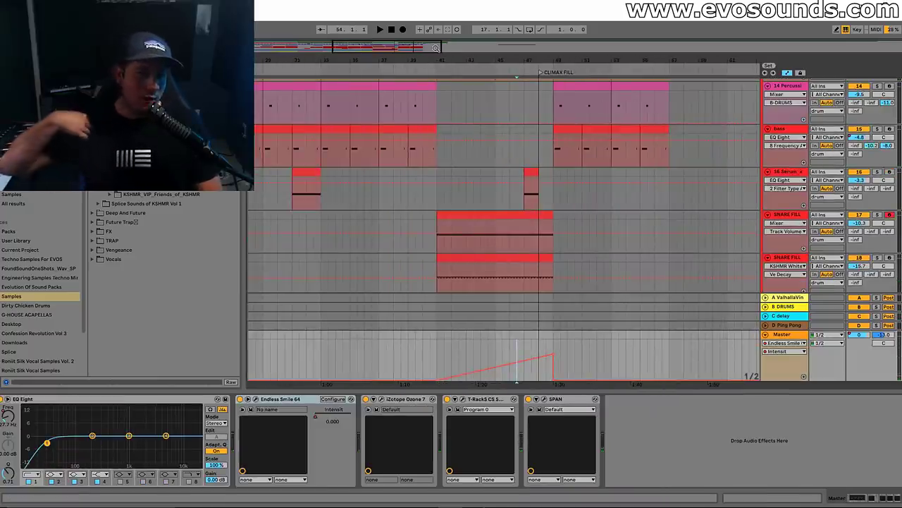
scroll(432, 140, "up", 5)
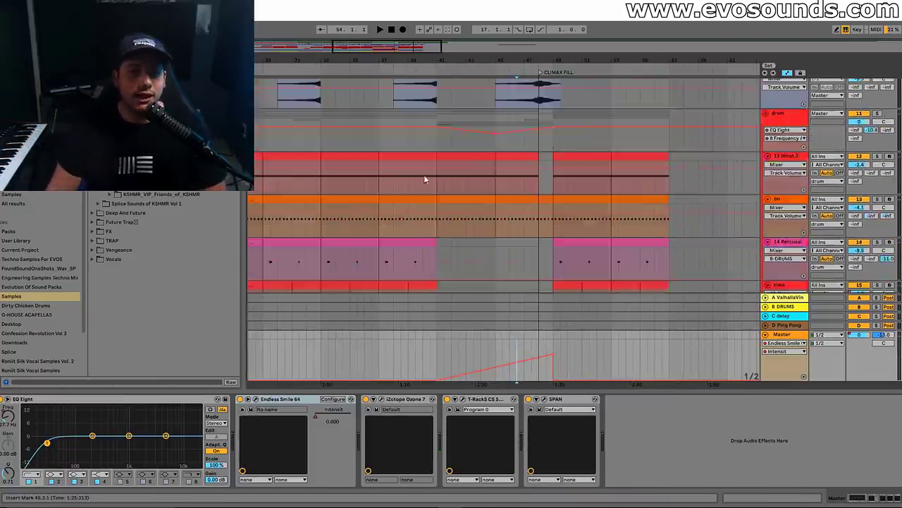
scroll(431, 140, "down", 3)
scroll(416, 228, "up", 5)
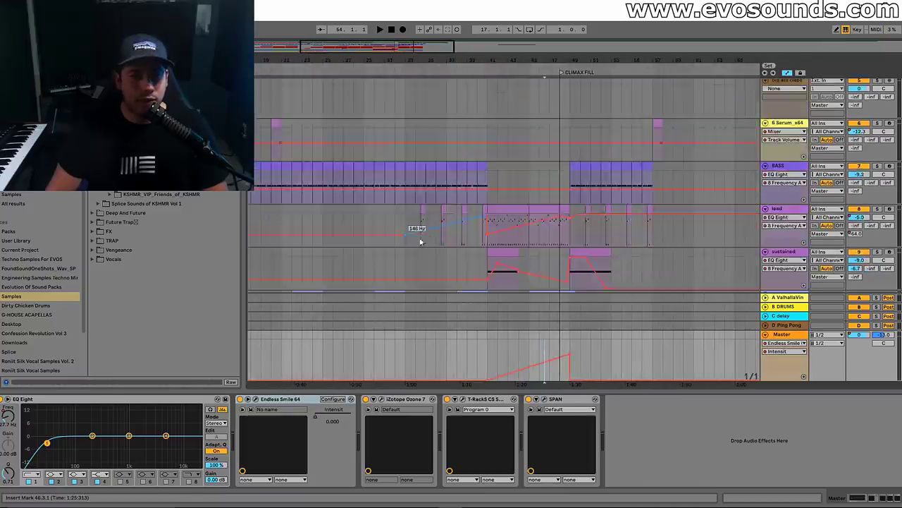
scroll(410, 236, "up", 3)
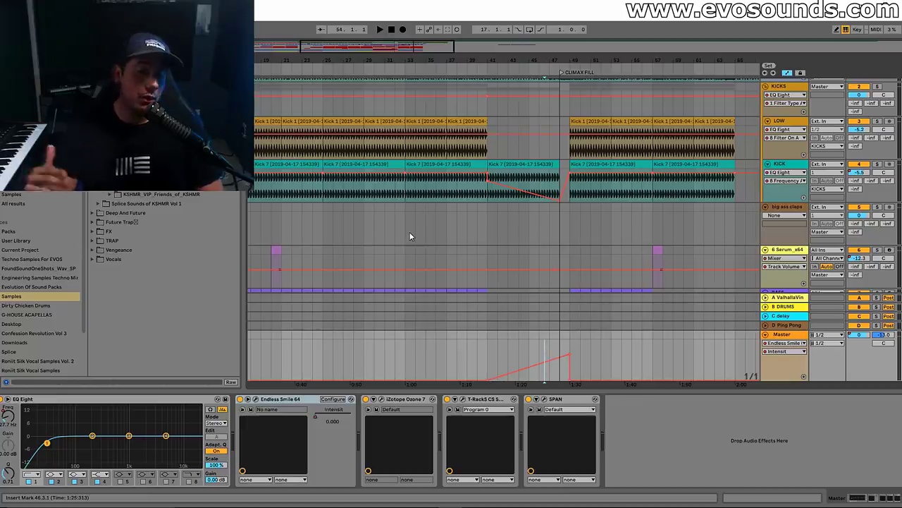
left_click_drag(413, 64, 422, 46)
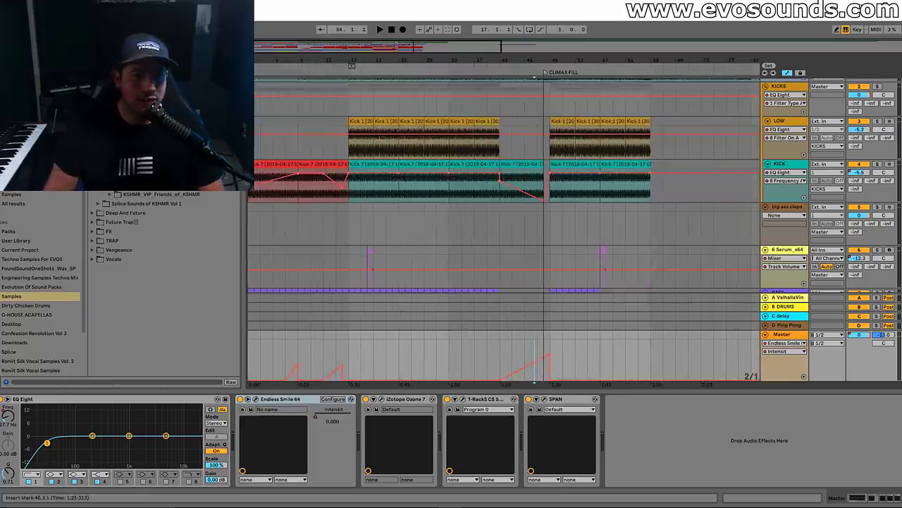
scroll(377, 222, "down", 5)
scroll(427, 232, "down", 6)
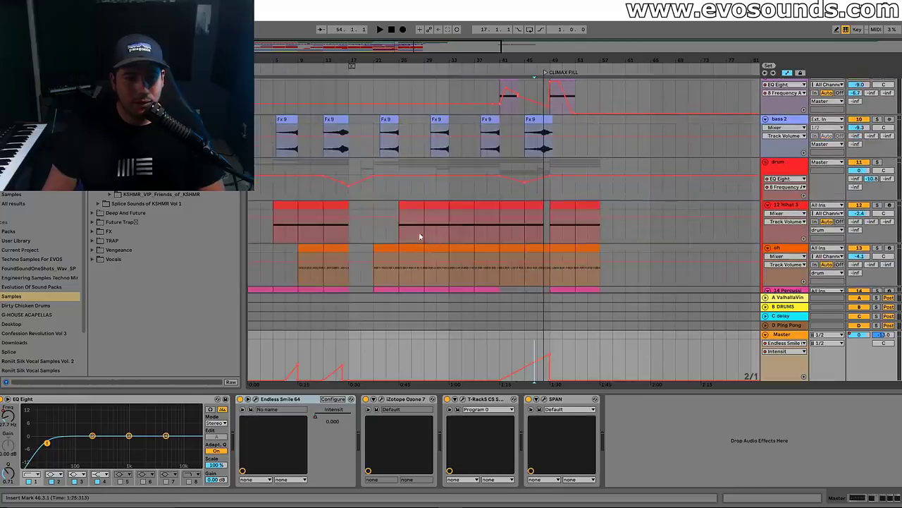
Listen to the arrangement from bars 25, 17 and 13 to review the hi-hat, drum filter and bass 2 parts
left_click(397, 216)
scroll(392, 230, "down", 2)
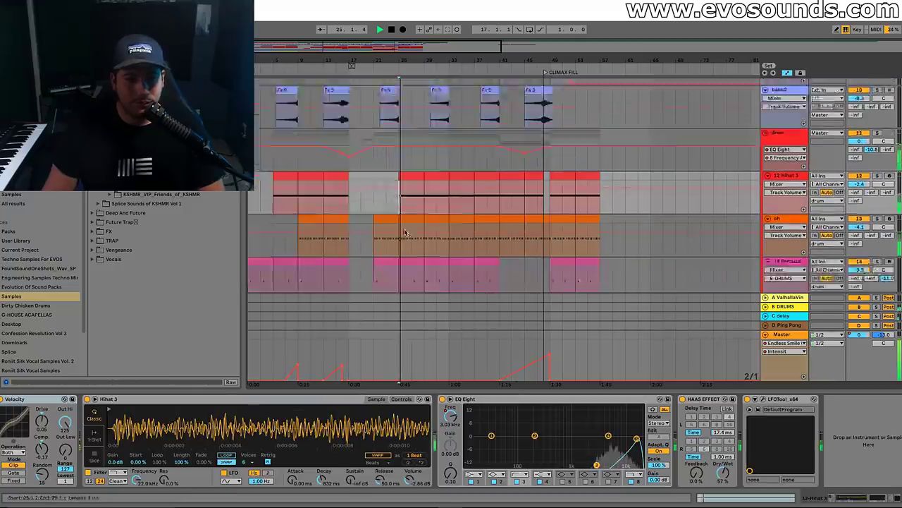
left_click(353, 164)
scroll(365, 193, "up", 10)
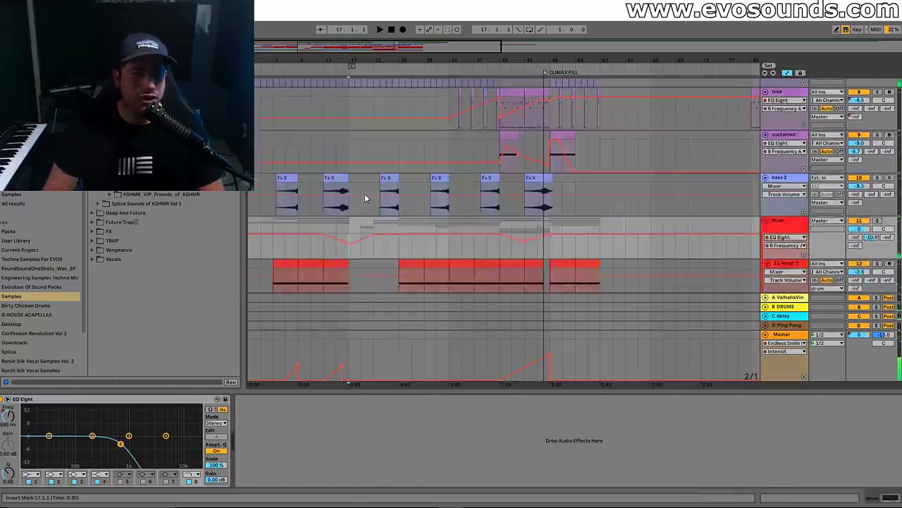
scroll(381, 214, "down", 5)
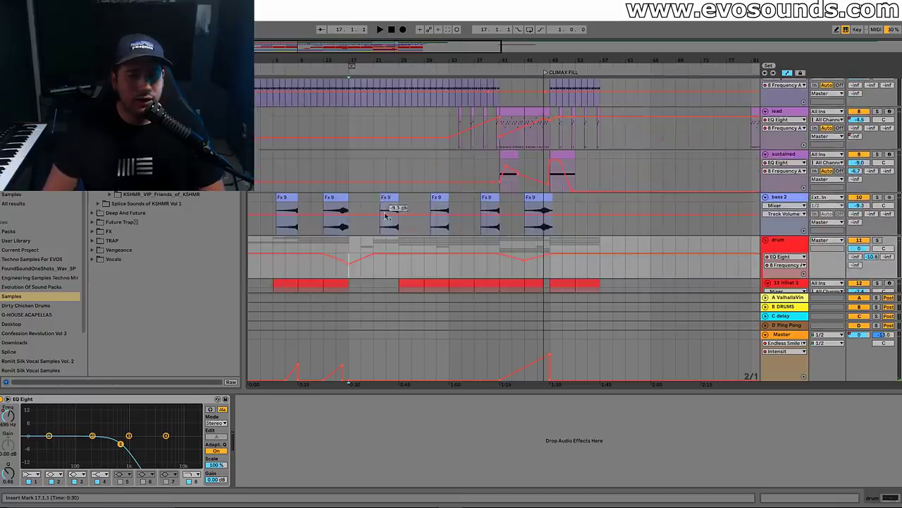
scroll(338, 212, "down", 2)
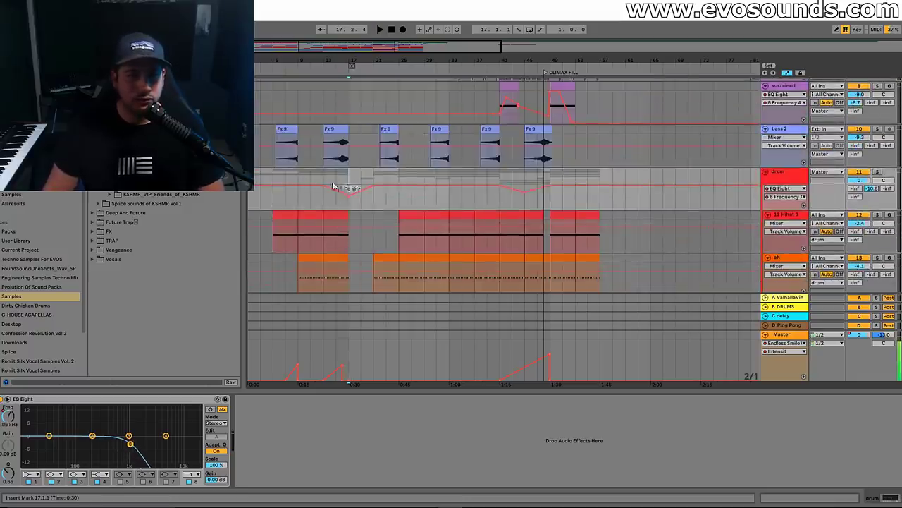
left_click(324, 170)
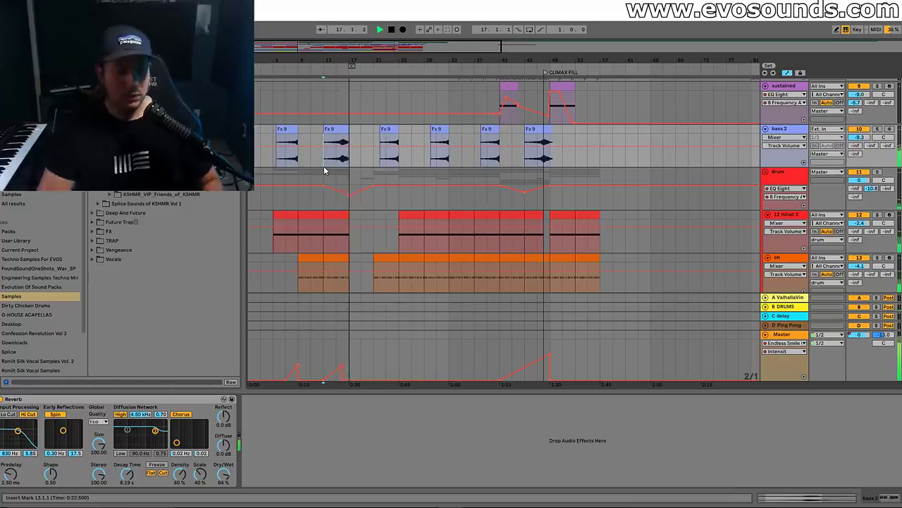
scroll(416, 236, "up", 5)
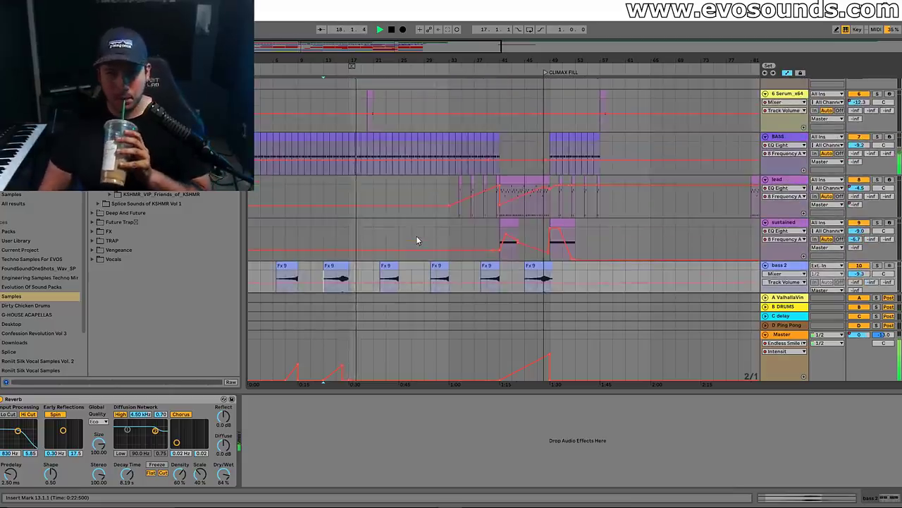
Listen to the section after bar 17 while examining the kick, bass 2 and drum tracks
left_click_drag(356, 64, 307, 65)
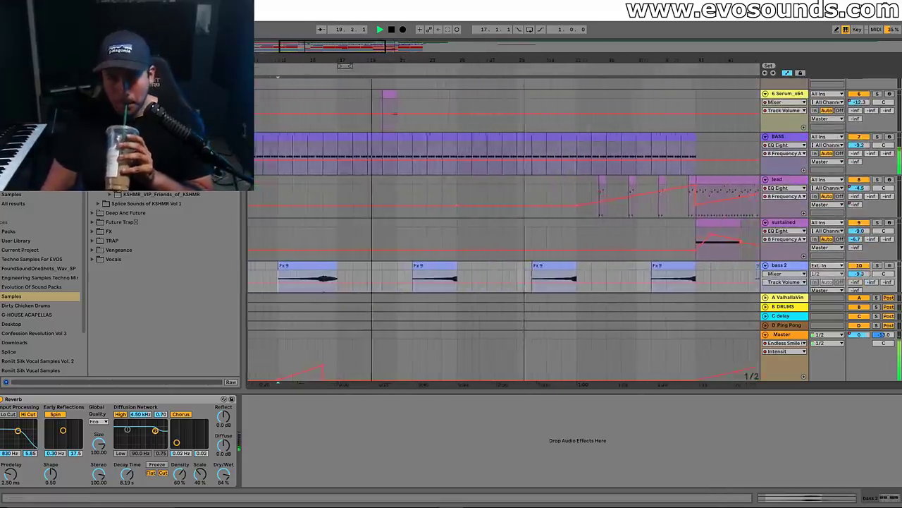
scroll(423, 132, "up", 5)
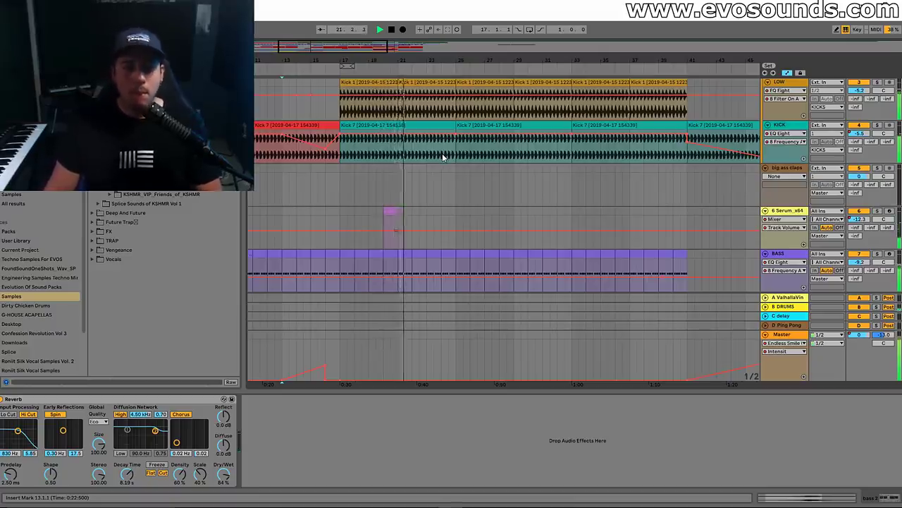
scroll(443, 156, "down", 10)
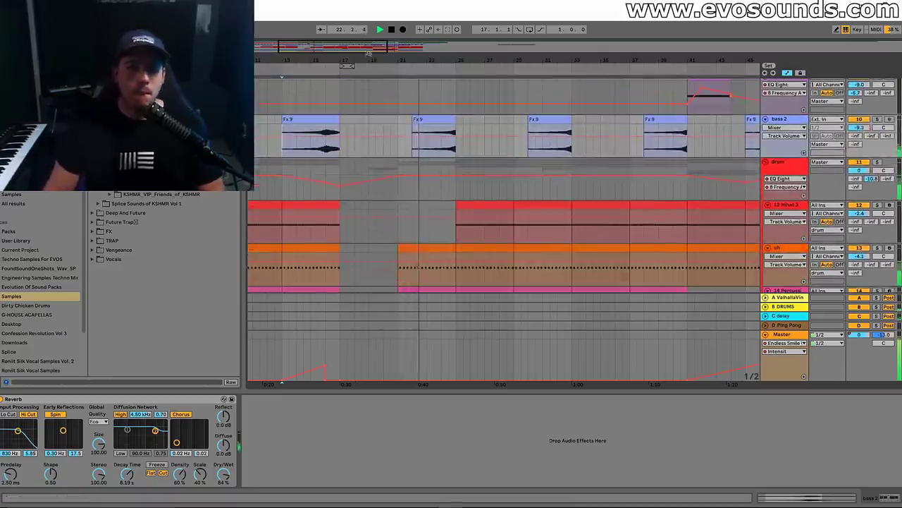
scroll(866, 205, "down", 2)
scroll(860, 197, "down", 2)
Show the mixer and open the Master track's SPAN analyzer to check the overall spectrum and level
key("Tab")
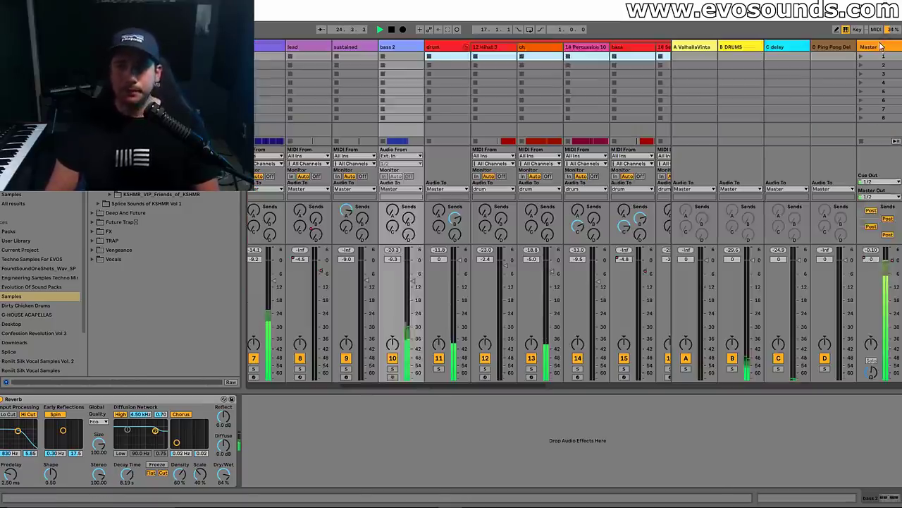
left_click(543, 403)
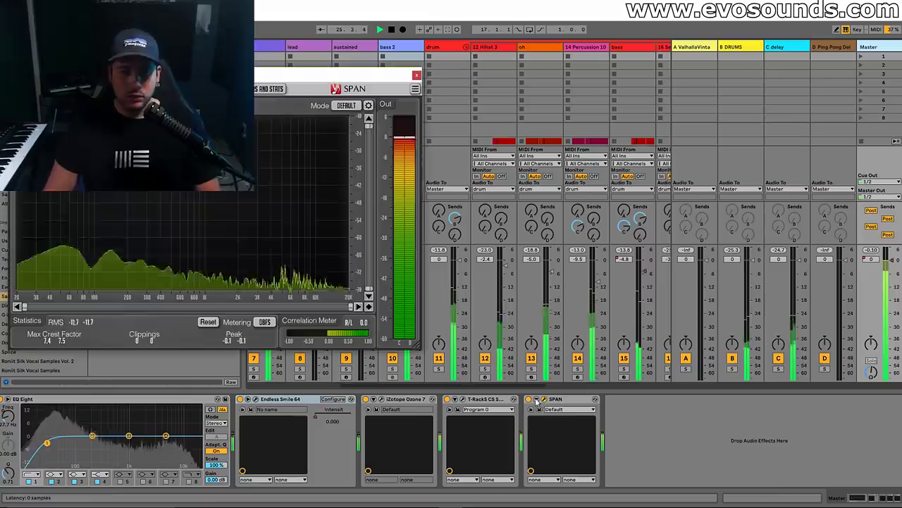
left_click_drag(227, 93, 319, 56)
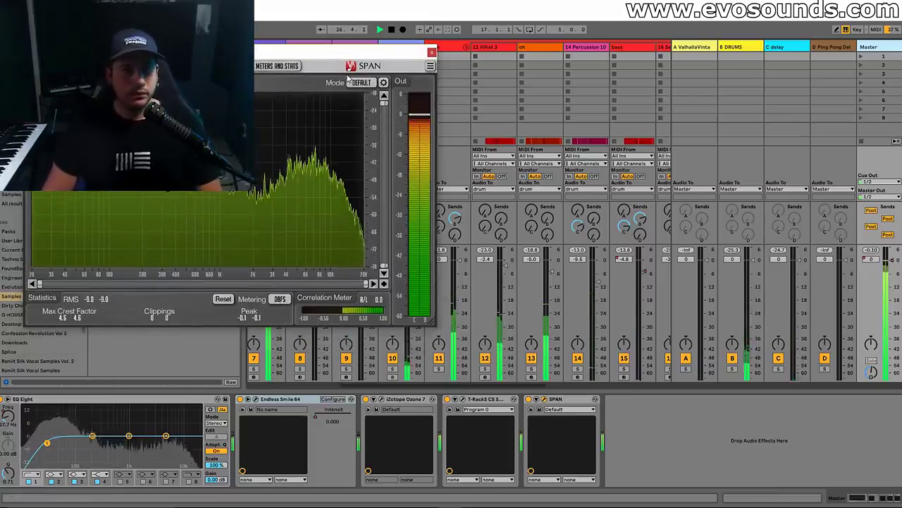
Return to the arrangement, set the oh track's volume to -6.2 dB and close the SPAN analyzer
key("Tab")
scroll(525, 219, "up", 3)
scroll(524, 218, "down", 3)
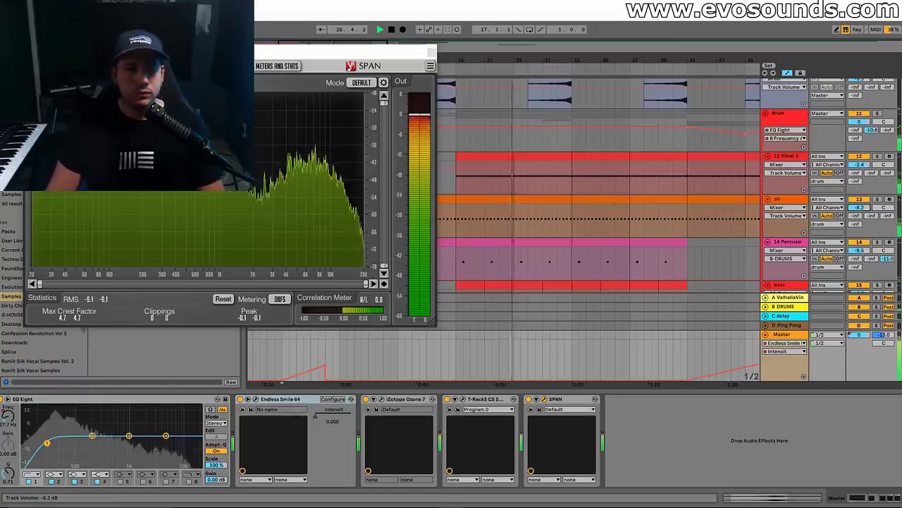
left_click(430, 52)
Copy the two-bar clip at bar 31 on the 16 Serum track to bar 39
scroll(529, 154, "down", 3)
scroll(525, 148, "up", 3)
scroll(523, 143, "up", 2)
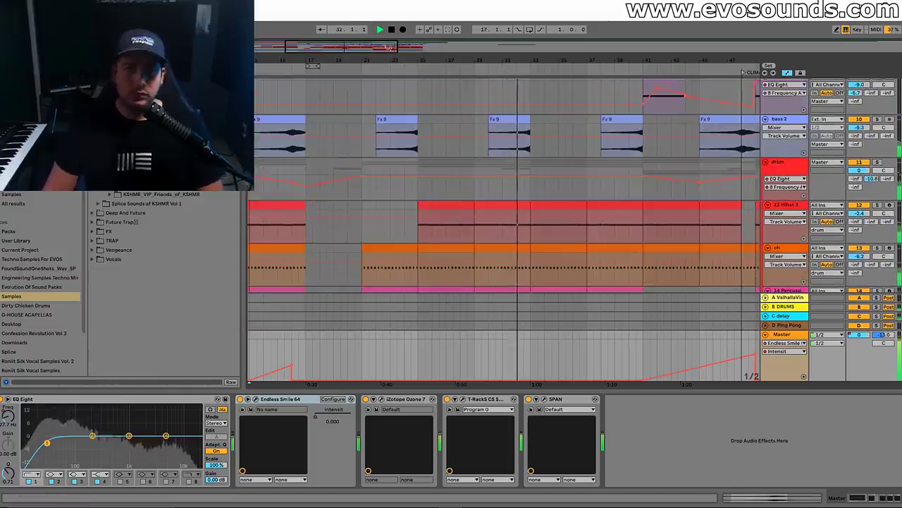
scroll(494, 169, "down", 5)
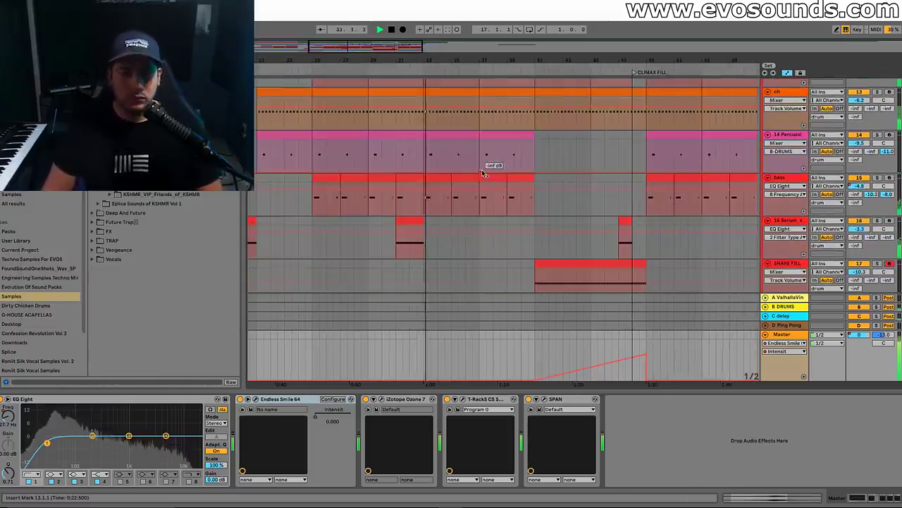
left_click(411, 231)
left_click(509, 222)
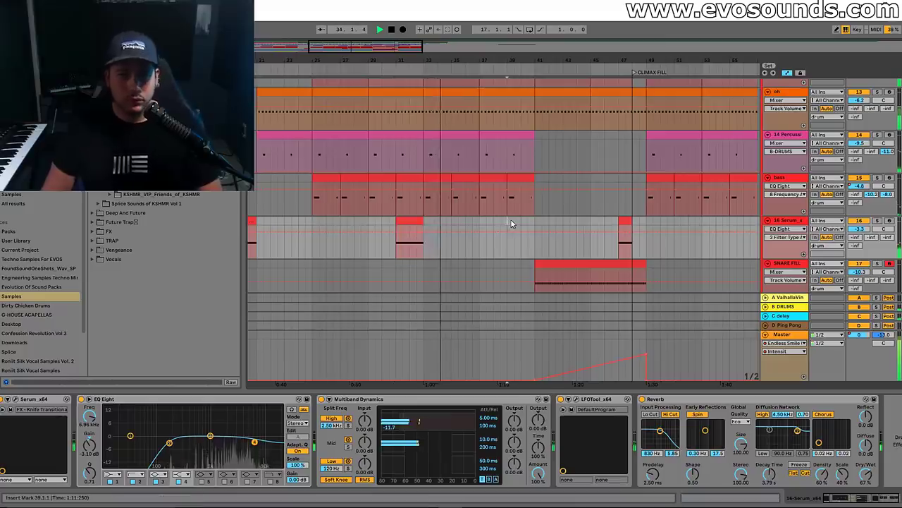
key("ctrl+v")
Lower the lead's track volume automation to about -7.3 dB before bar 41 and make it rise through the breakdown
scroll(516, 222, "up", 8)
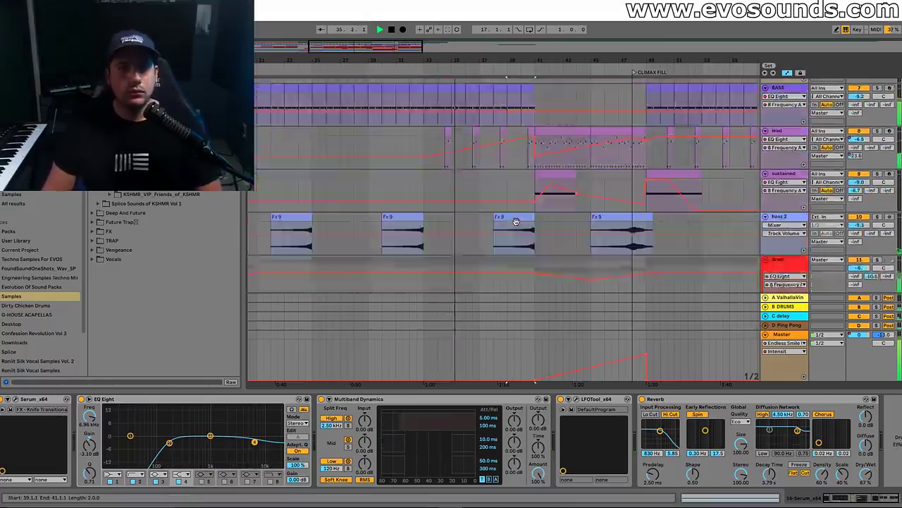
left_click(863, 149)
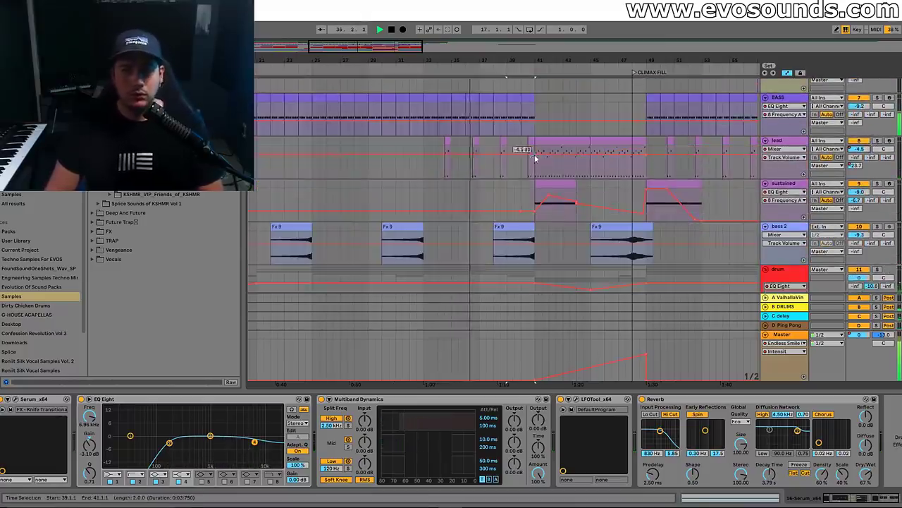
left_click(424, 158)
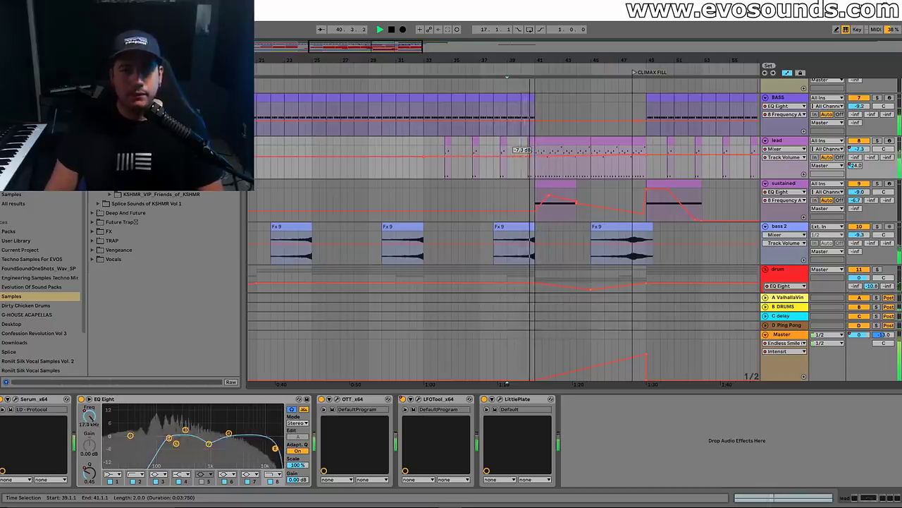
scroll(471, 158, "down", 3)
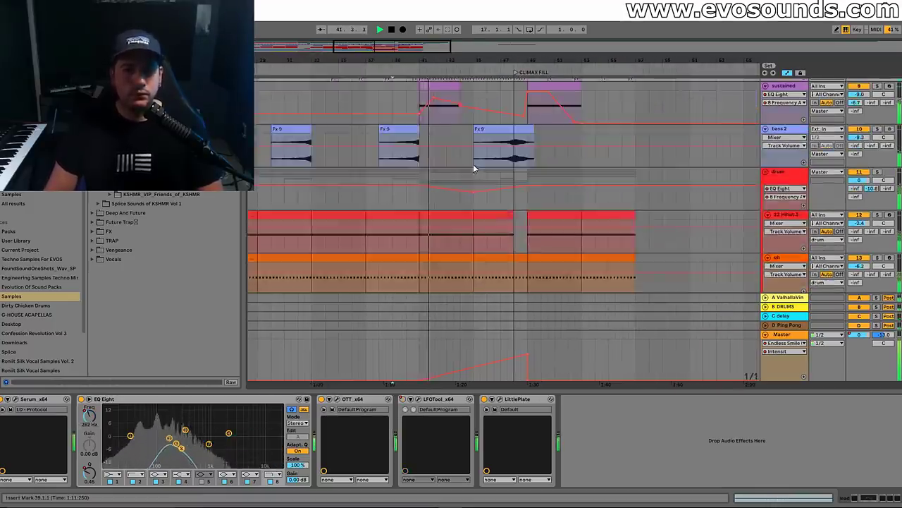
scroll(473, 165, "up", 2)
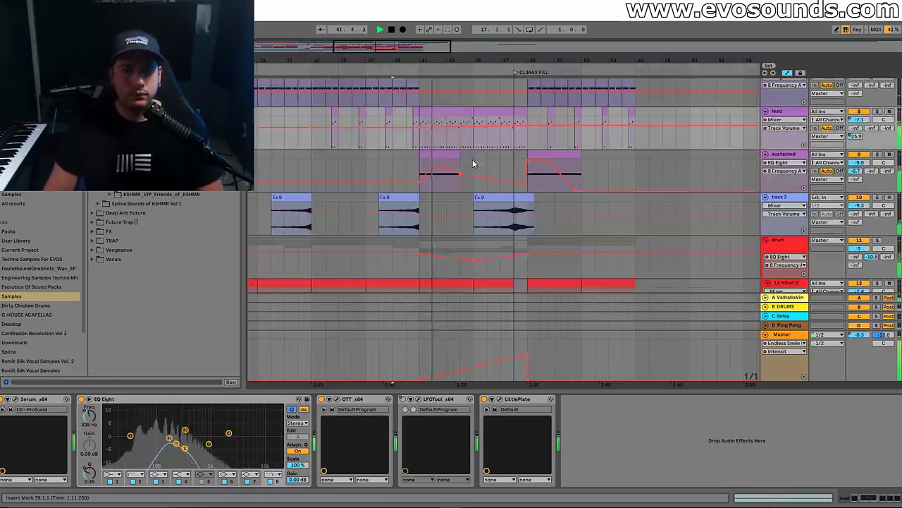
Move the sustained track's breakdown clip and its automation one bar earlier to bar 40, and play back from bar 39
left_click(434, 168)
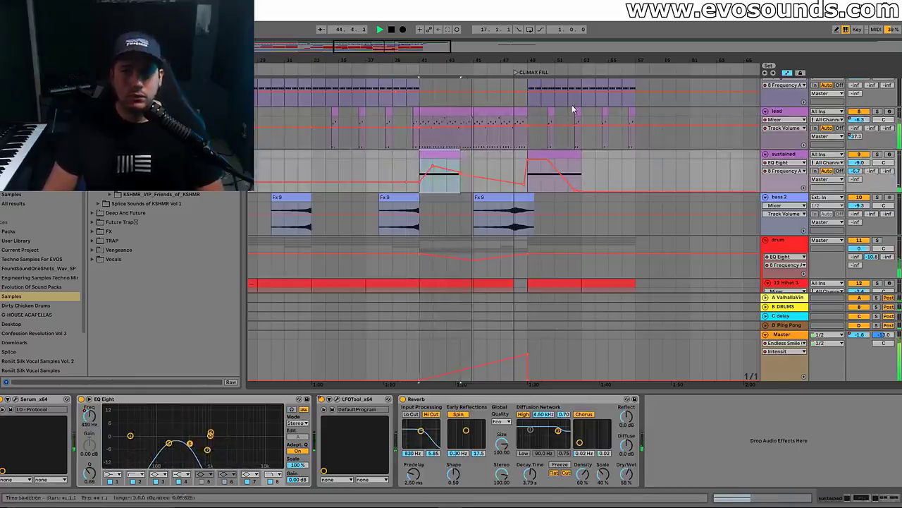
left_click_drag(432, 157, 411, 176)
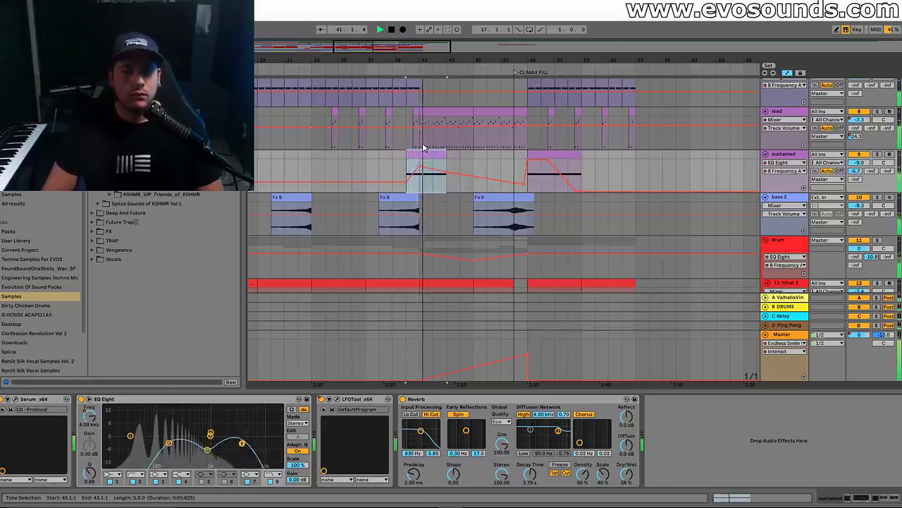
left_click(405, 178)
scroll(413, 152, "up", 10)
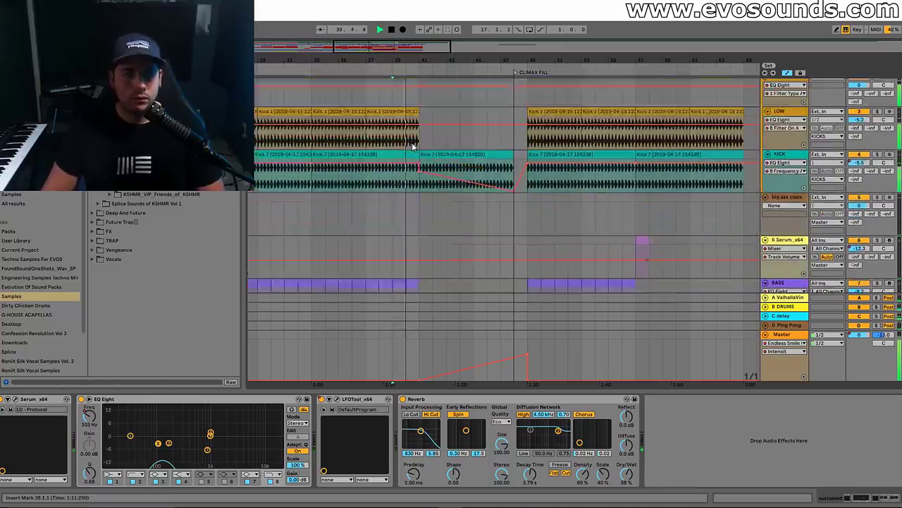
scroll(413, 144, "down", 6)
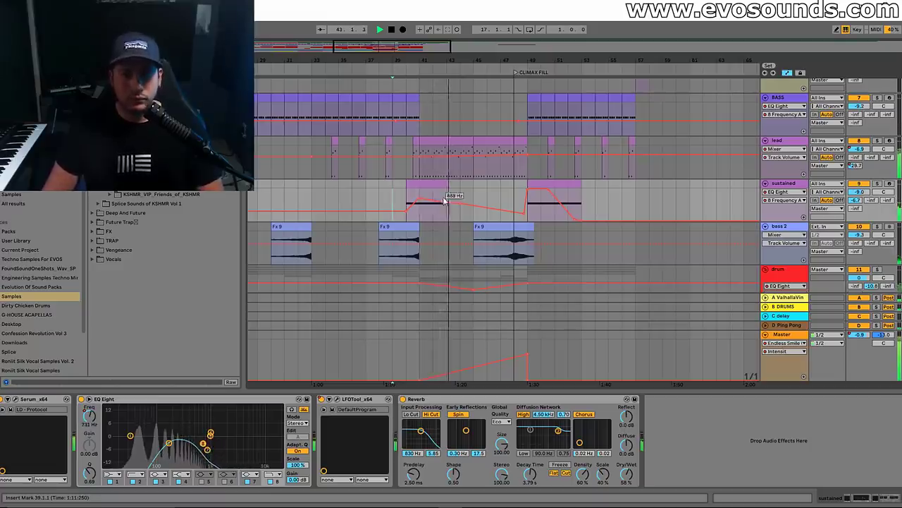
scroll(489, 147, "up", 2)
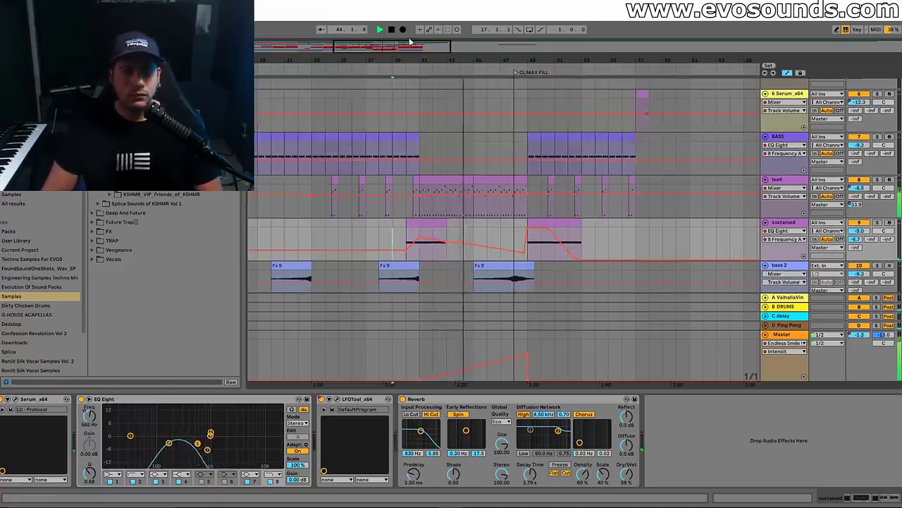
left_click_drag(410, 42, 411, 48)
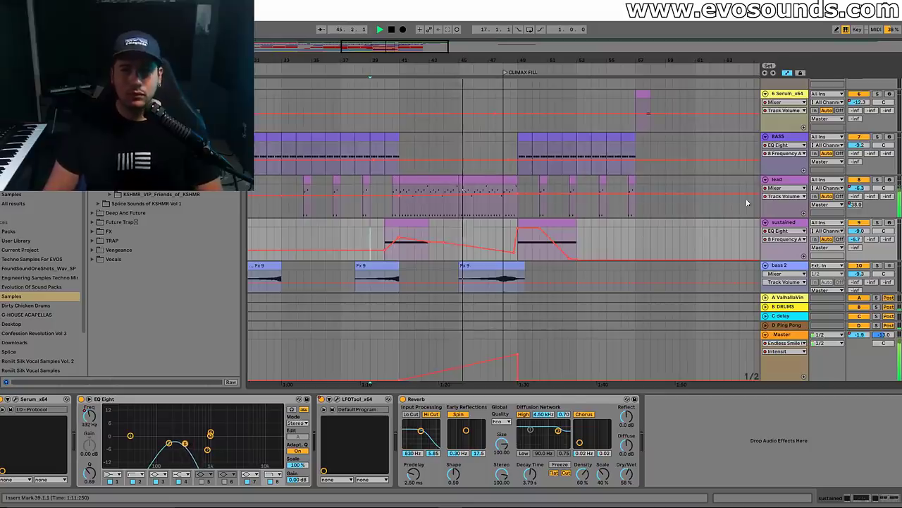
Set the volume of the white-noise SNARE FILL track to -12.1 dB
left_click(419, 272)
scroll(423, 268, "down", 5)
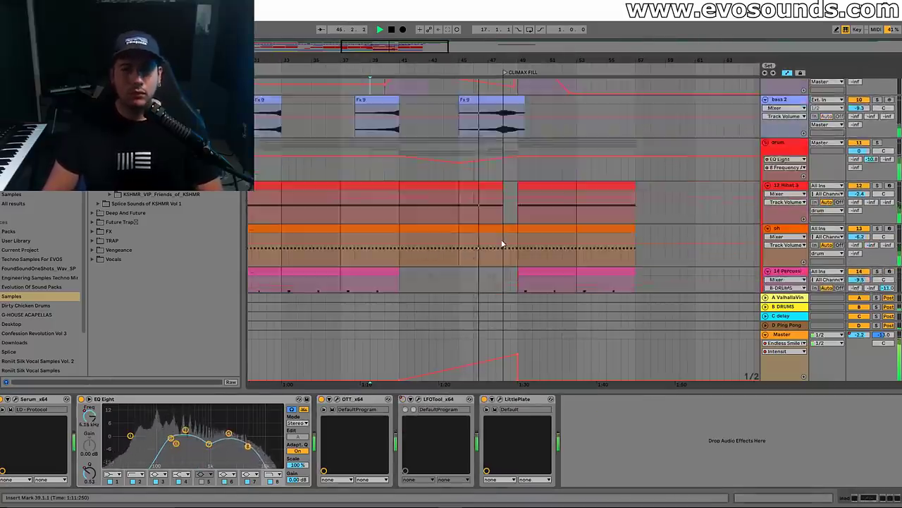
scroll(503, 244, "down", 6)
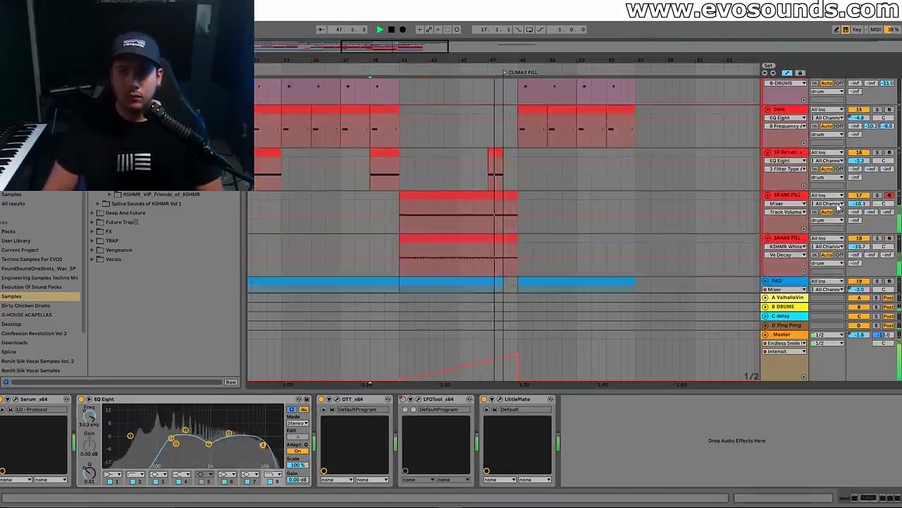
scroll(840, 205, "down", 1)
left_click(856, 237)
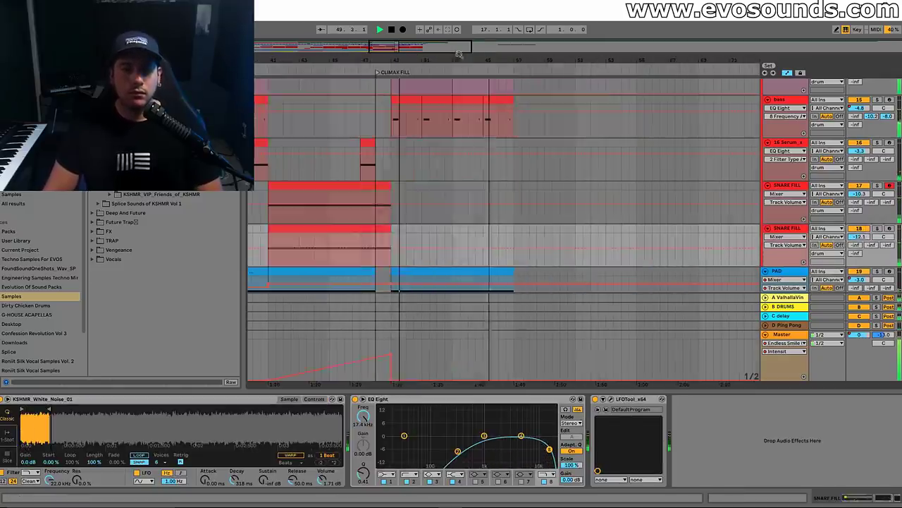
Move the KICK EQ's band 8 frequency automation peak about a quarter bar before bar 49 and play back the drop
scroll(444, 145, "up", 2)
scroll(423, 159, "down", 6)
scroll(404, 212, "up", 5)
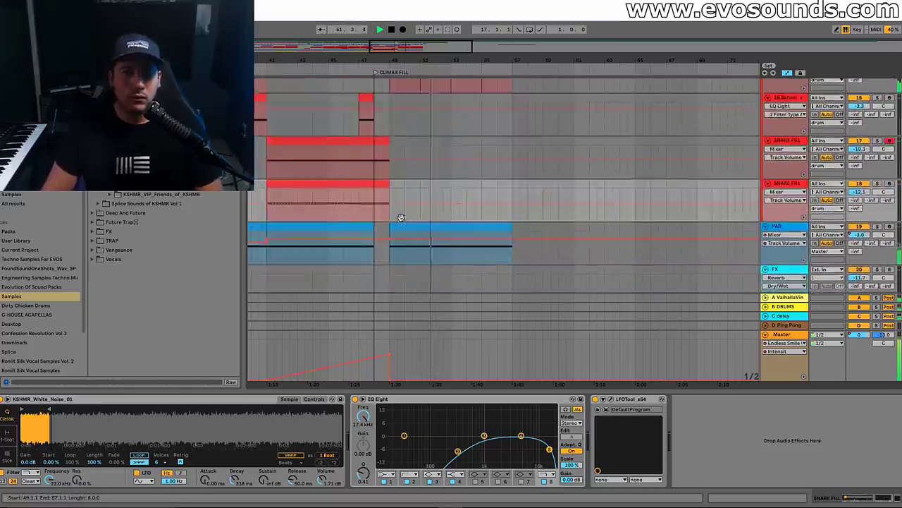
scroll(347, 157, "up", 6)
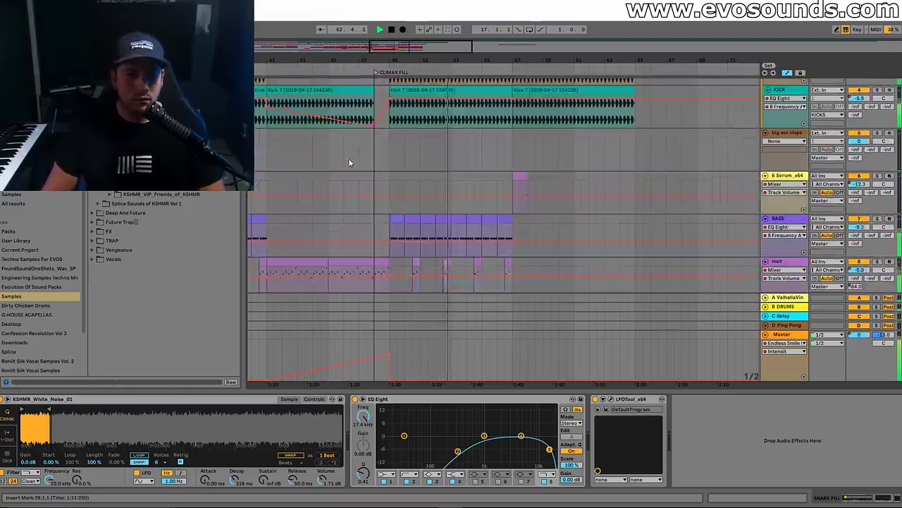
scroll(521, 122, "up", 3)
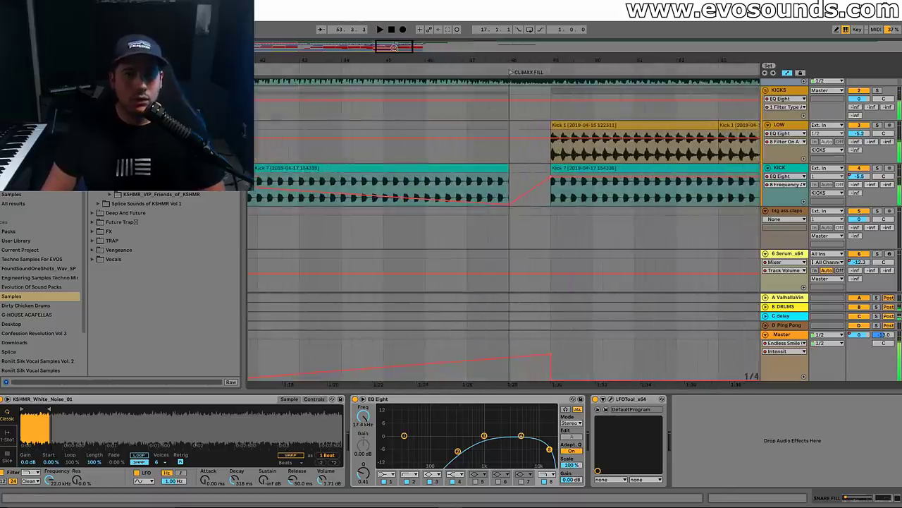
left_click_drag(395, 47, 403, 47)
scroll(442, 180, "down", 3)
left_click(447, 150)
scroll(438, 171, "up", 3)
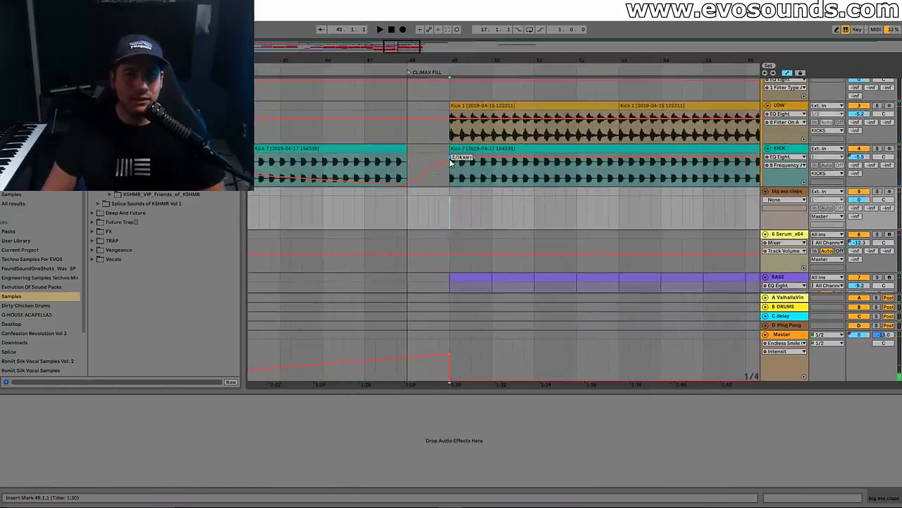
left_click_drag(449, 162, 439, 157)
key("space")
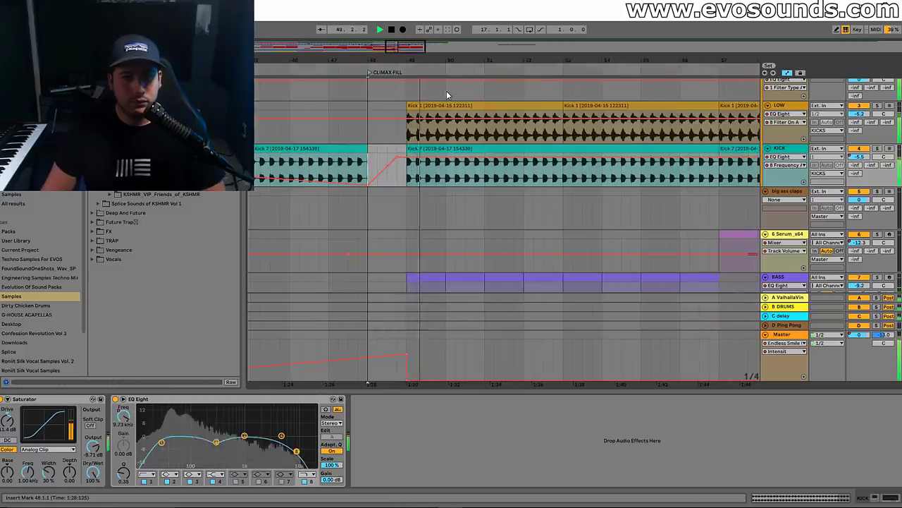
key("space")
key("space")
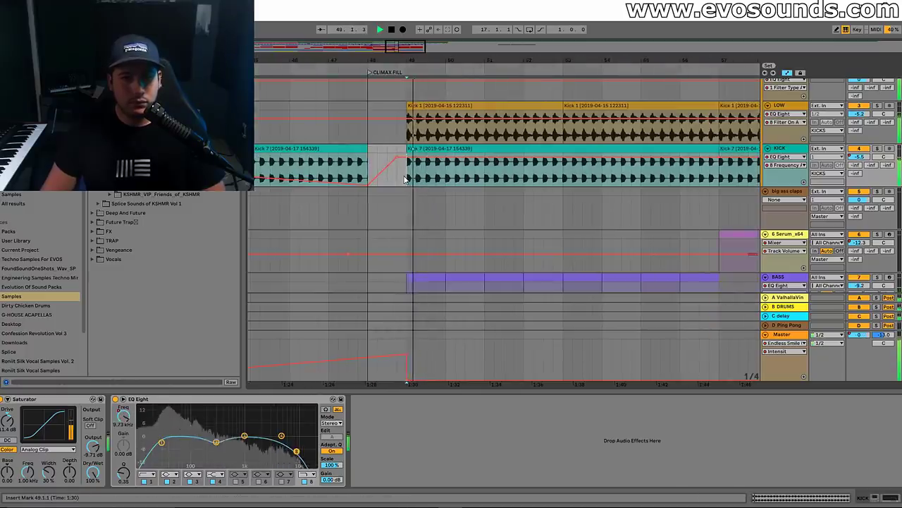
Trim the starts of the 14 Percussion and bass clips after the climax fill to bar 51 while playing back the drop
scroll(451, 176, "down", 5)
scroll(452, 176, "down", 10)
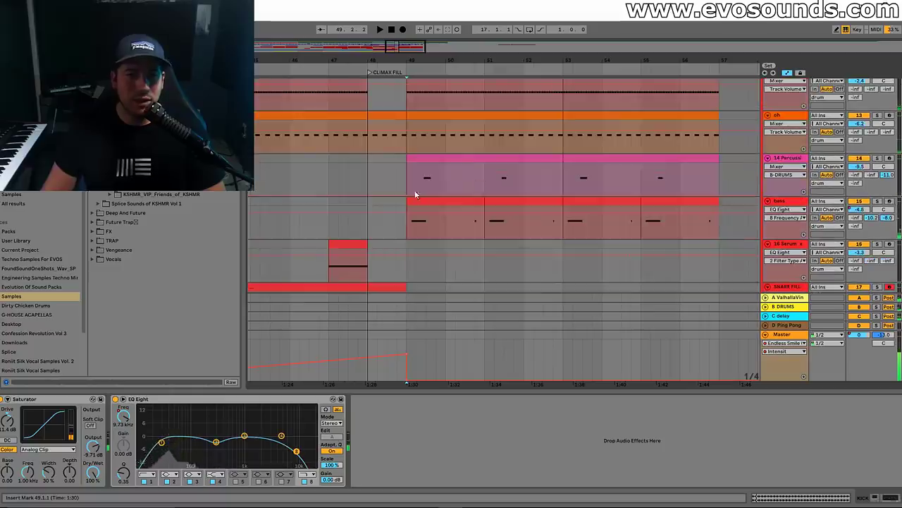
left_click_drag(411, 201, 433, 201)
left_click_drag(409, 163, 437, 162)
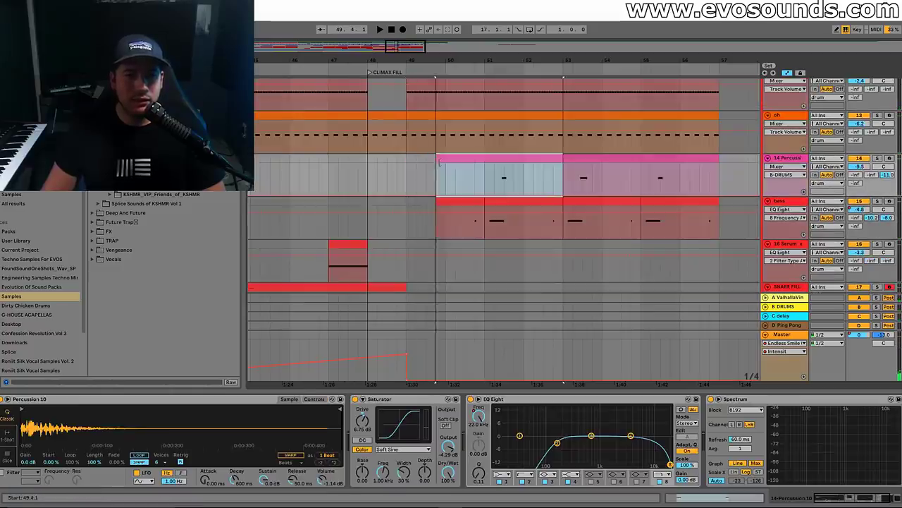
left_click(385, 174)
key("space")
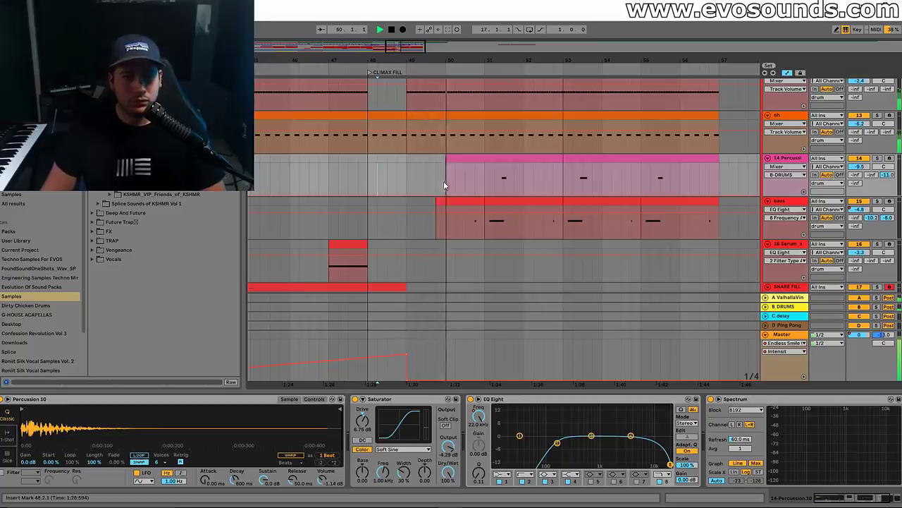
left_click_drag(437, 219, 485, 219)
left_click_drag(446, 176, 485, 176)
key("minus")
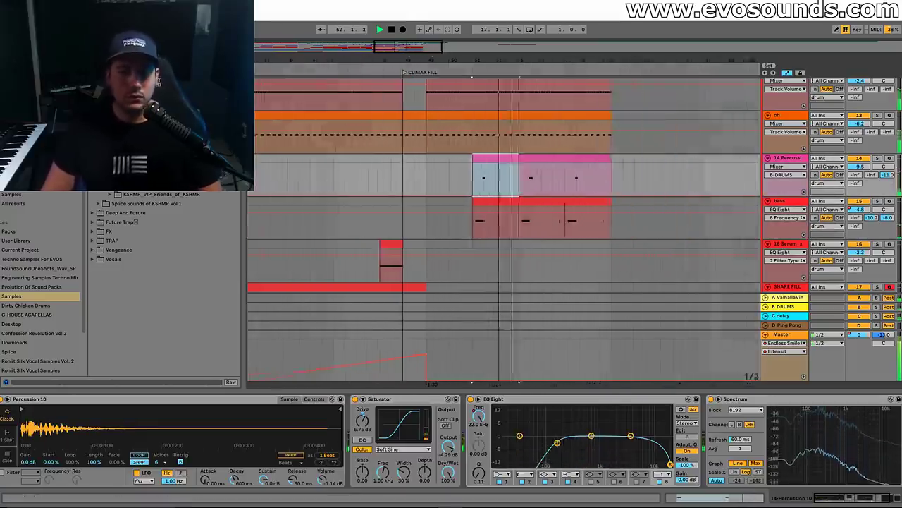
scroll(456, 144, "up", 2)
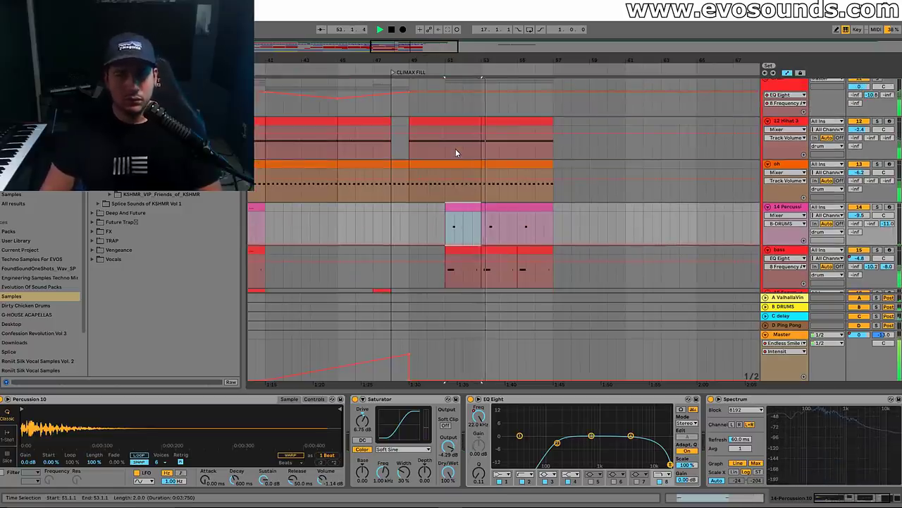
Play back the build-up into the climax fill from bar 45
scroll(497, 181, "down", 2)
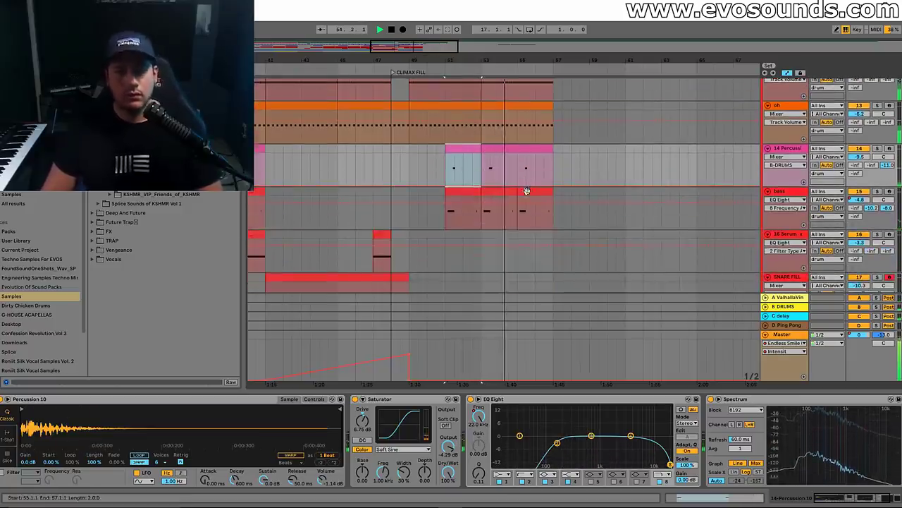
left_click_drag(552, 223, 483, 152)
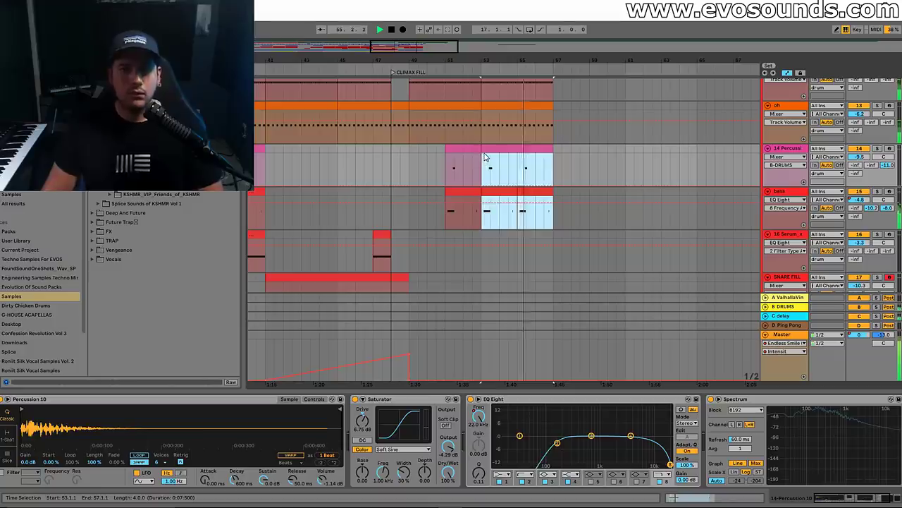
key("minus")
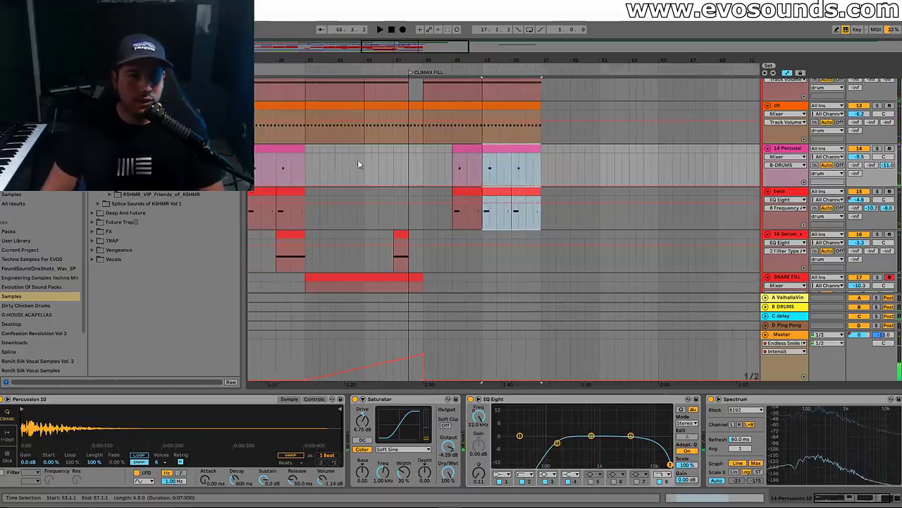
left_click(362, 158)
scroll(430, 209, "up", 1)
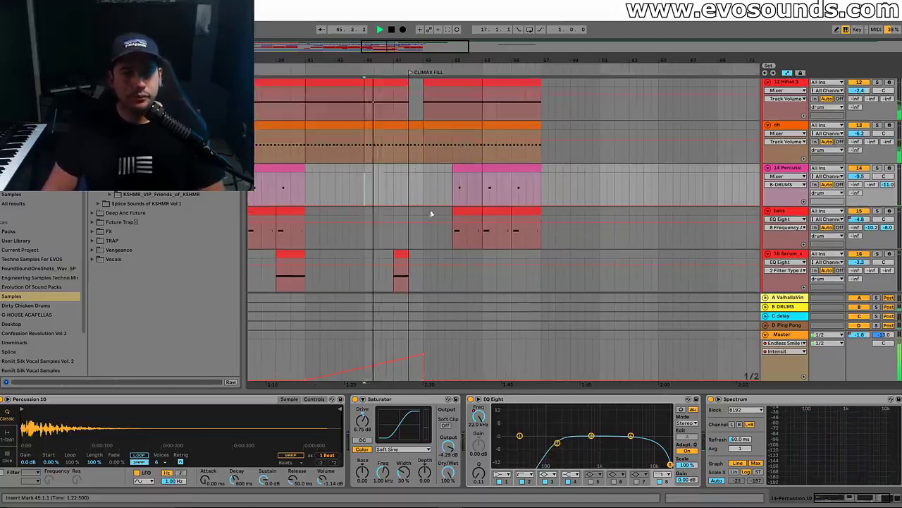
Audition Endless Smile presets on the Master track during playback and settle on the soft "Fist in the Air" preset
left_click(425, 354)
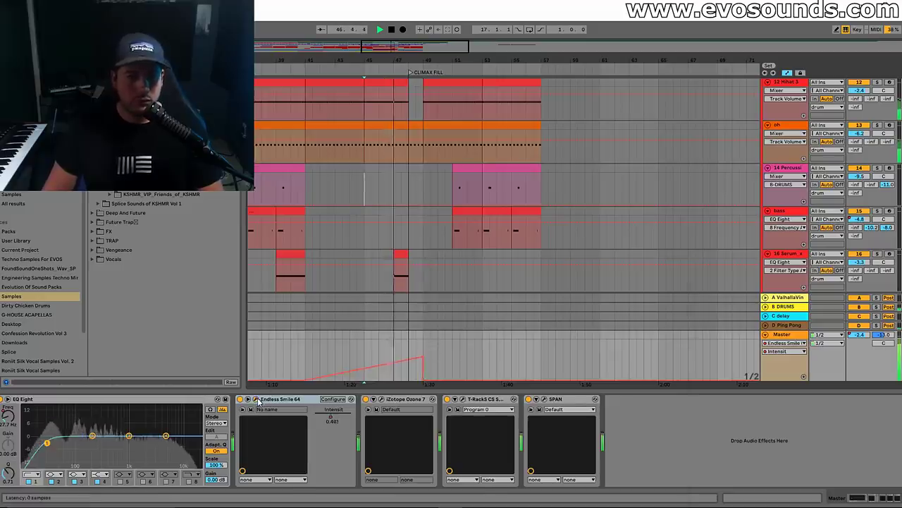
left_click(258, 401)
left_click(430, 446)
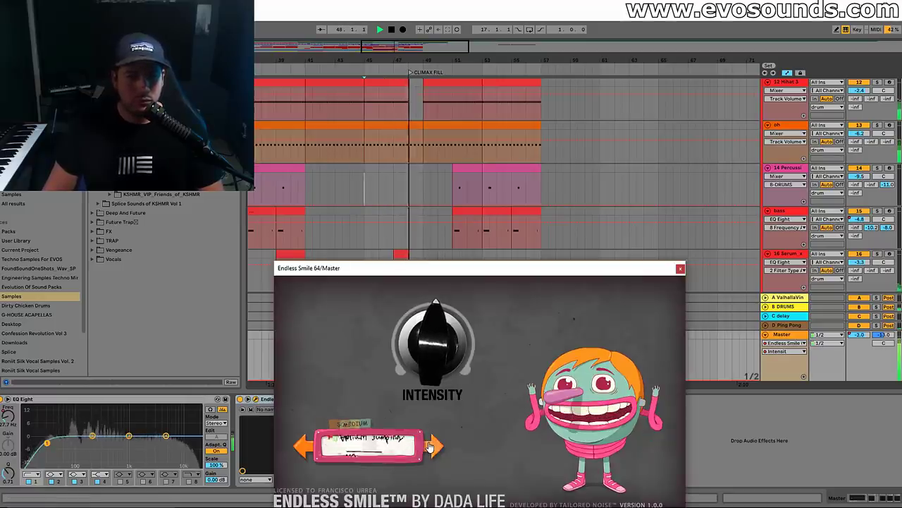
left_click(430, 446)
left_click(430, 445)
left_click(430, 446)
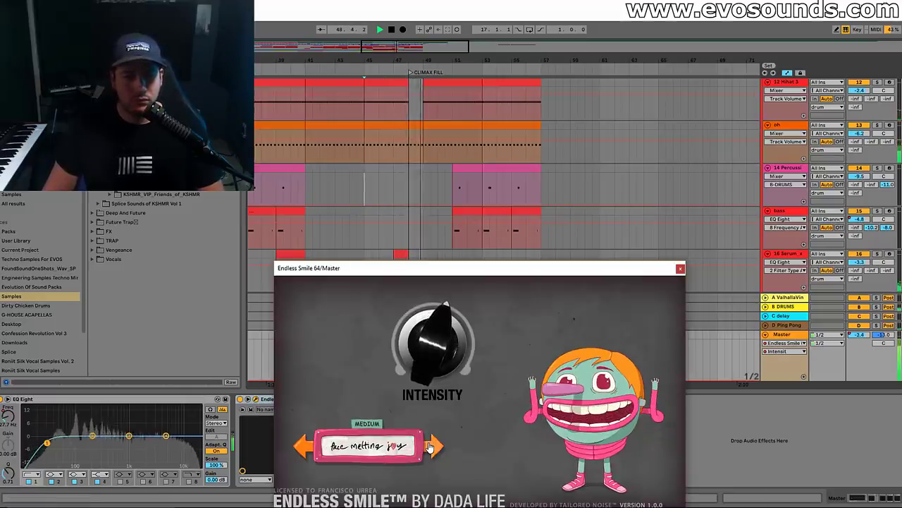
left_click(307, 447)
left_click(307, 447)
left_click(308, 447)
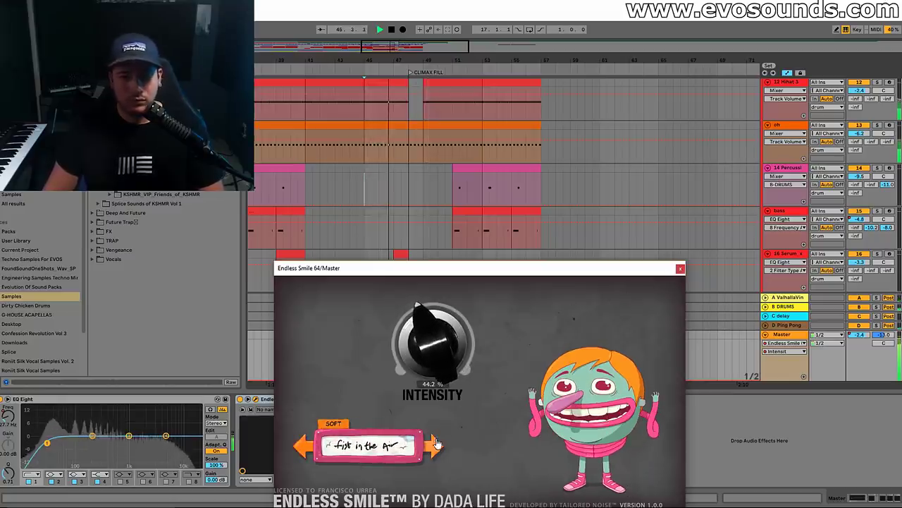
left_click(679, 269)
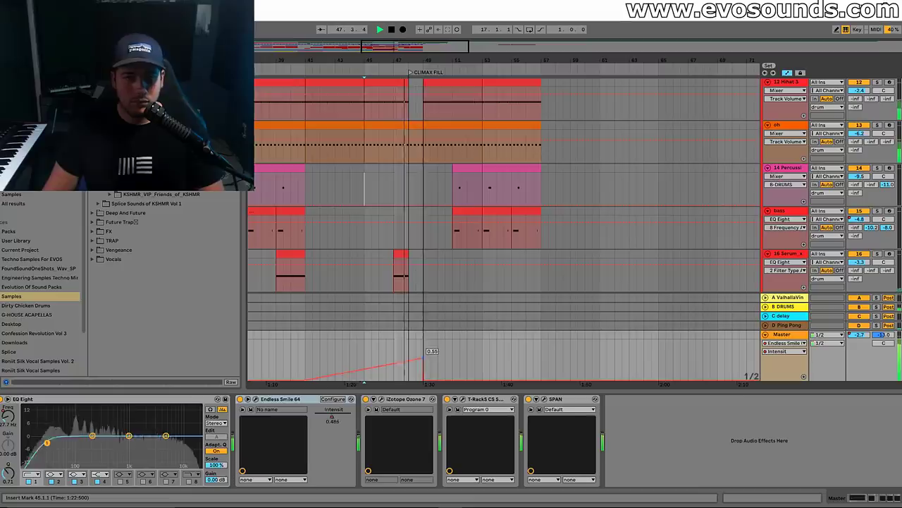
Set the Master's Endless Smile intensity automation peak at bar 49 to 0.64 and play back the transition from bar 47
left_click_drag(423, 361, 426, 344)
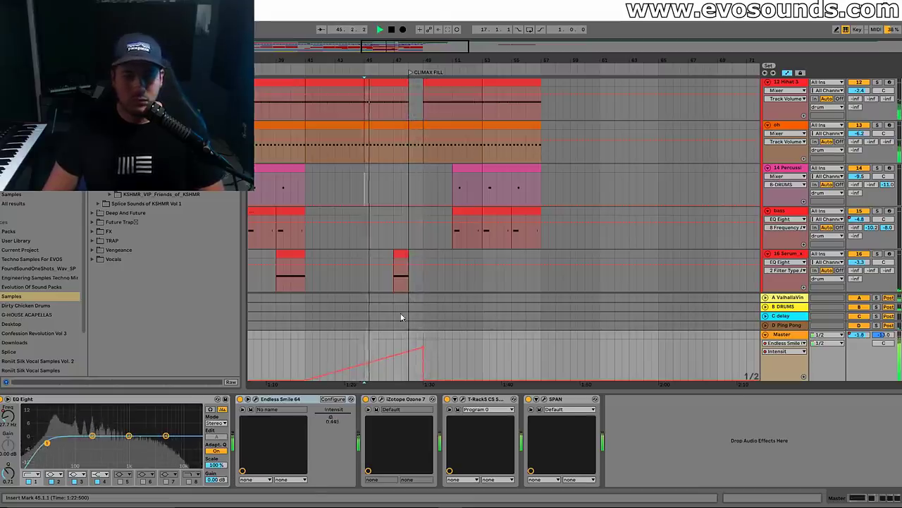
left_click(401, 271)
left_click(424, 345)
left_click_drag(424, 345, 424, 346)
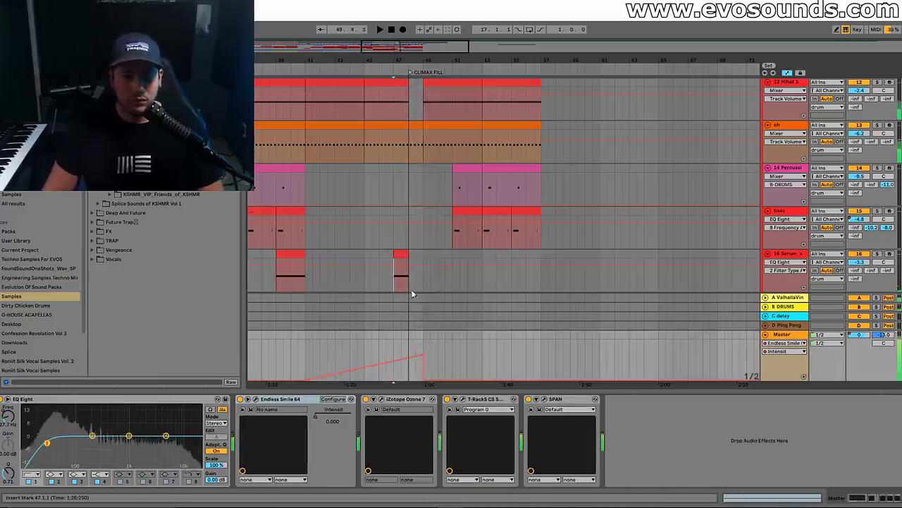
key("space")
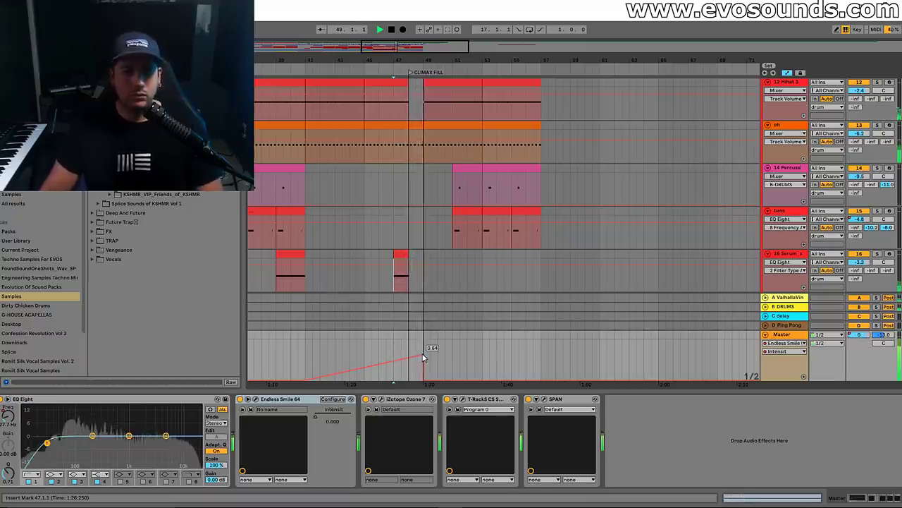
Inspect the lead track's LFOTool volume shape while the second drop plays
scroll(441, 310, "up", 2)
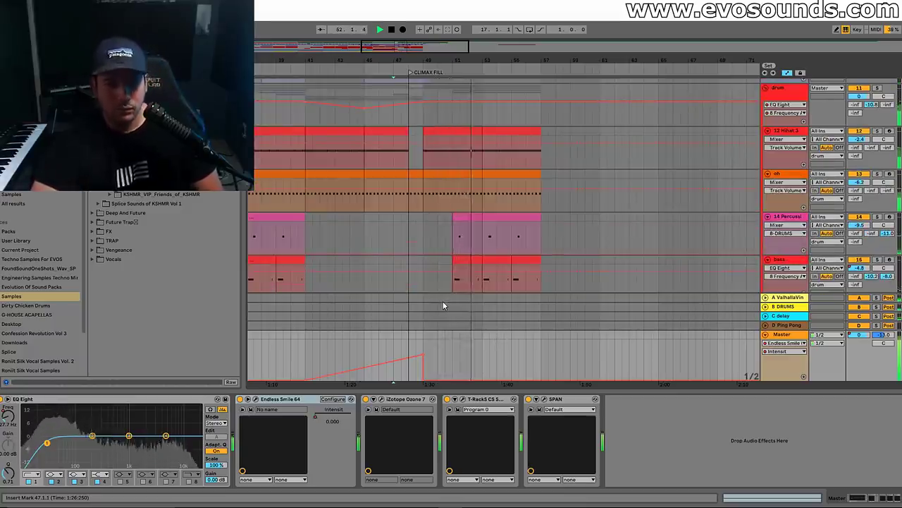
scroll(537, 235, "up", 6)
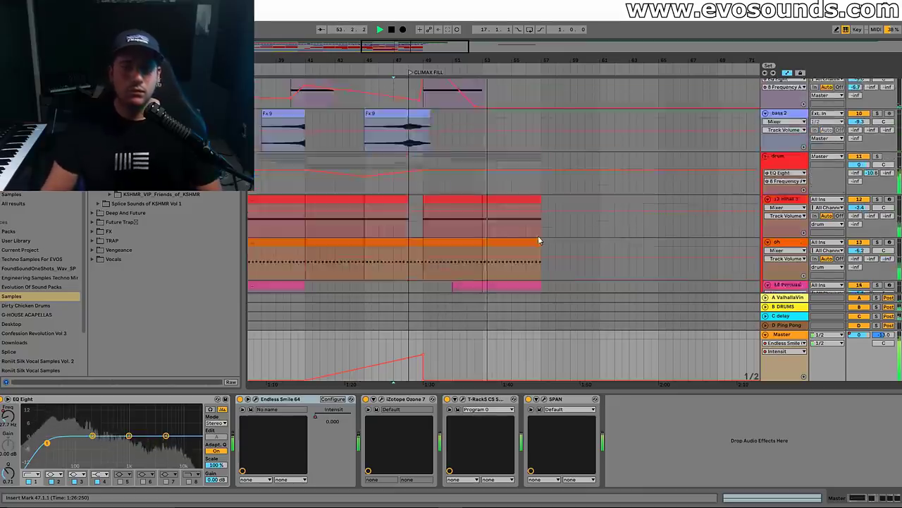
left_click(789, 163)
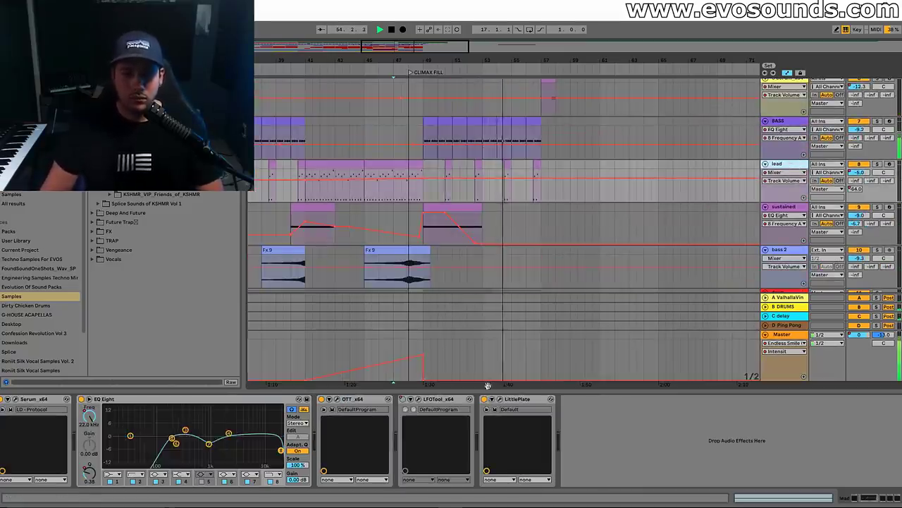
left_click(403, 400)
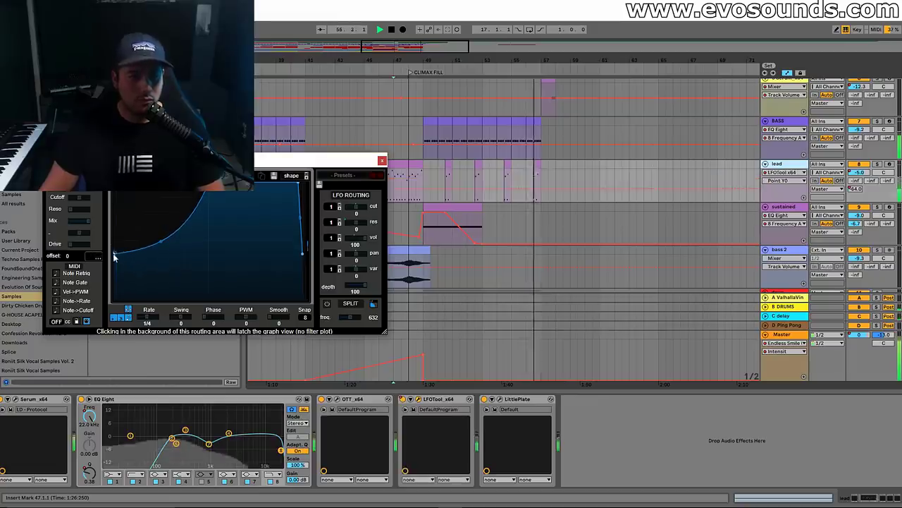
left_click(382, 160)
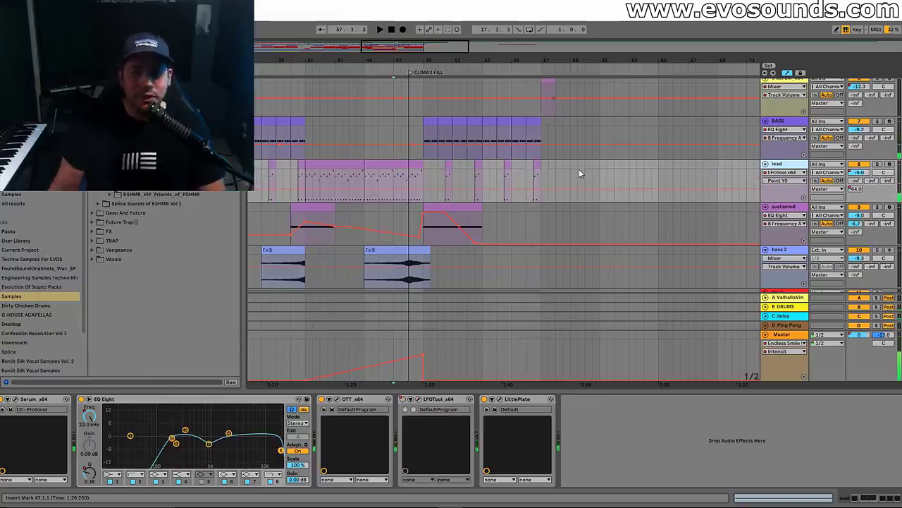
left_click_drag(431, 51, 432, 45)
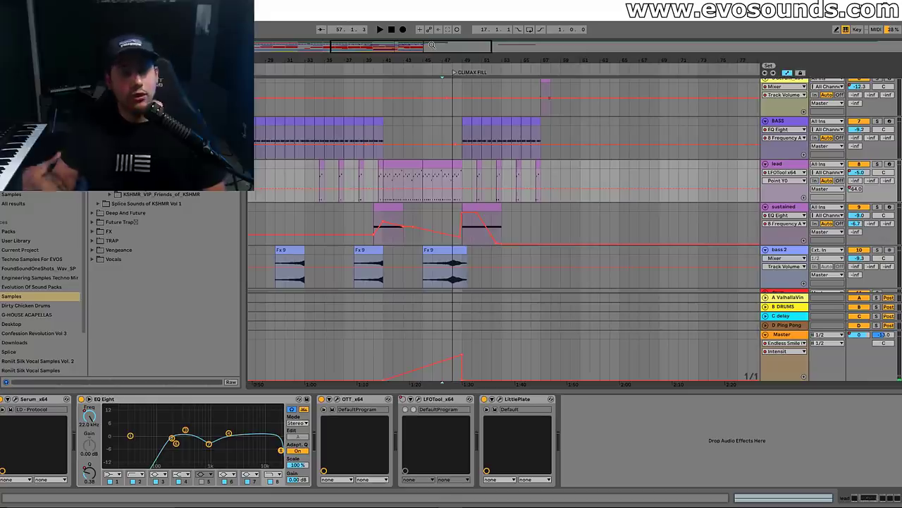